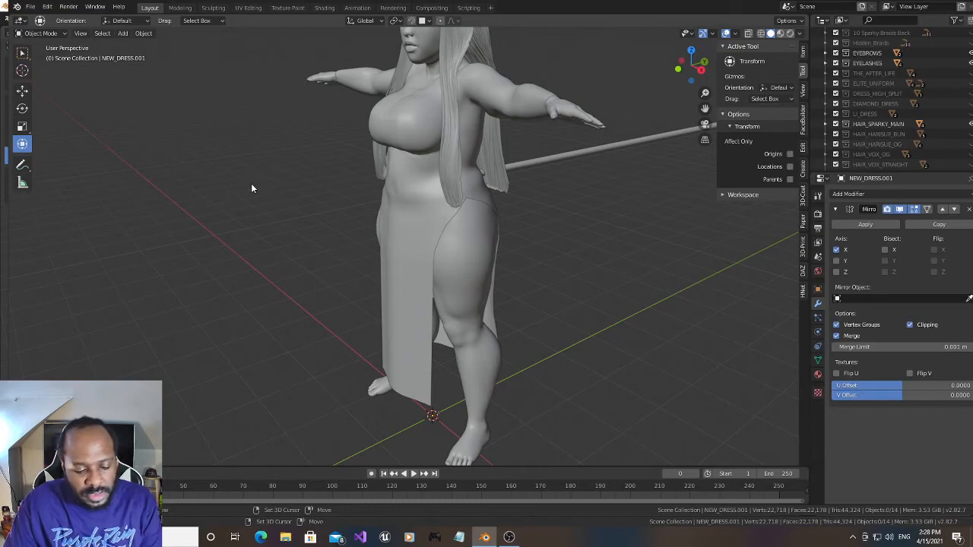
- Add a Bezier curve and, in Edit Mode, delete all of its default vertices
key("shift+a")
mouse_move(267, 217)
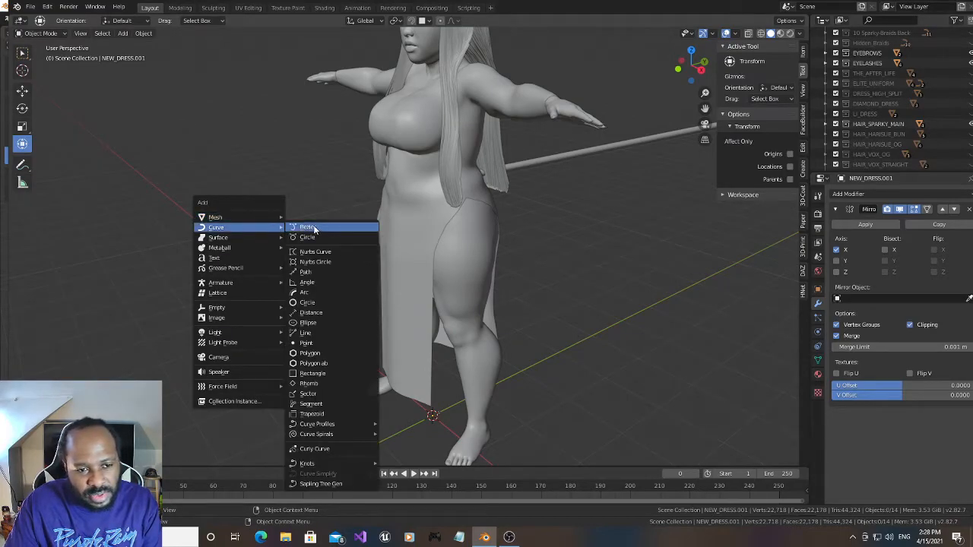
left_click(313, 227)
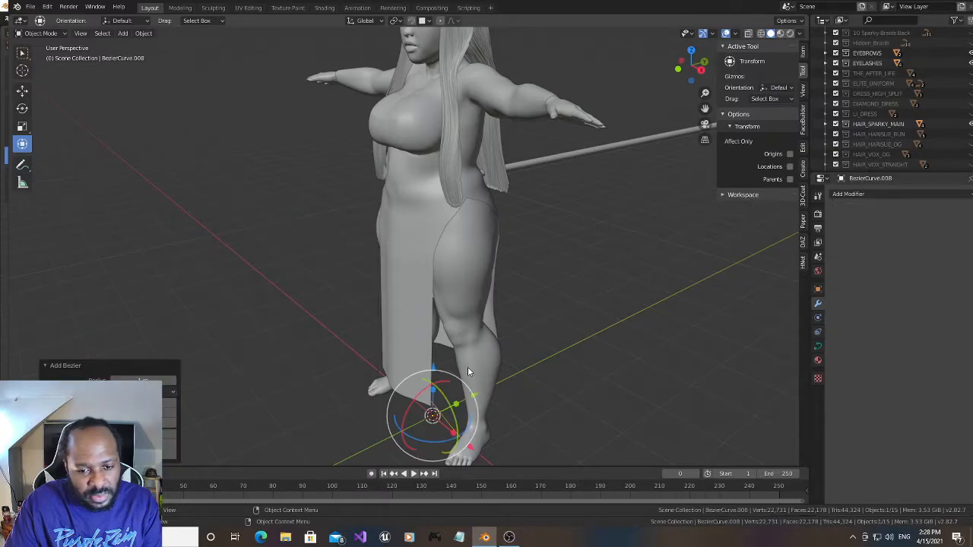
left_click(54, 33)
left_click(60, 57)
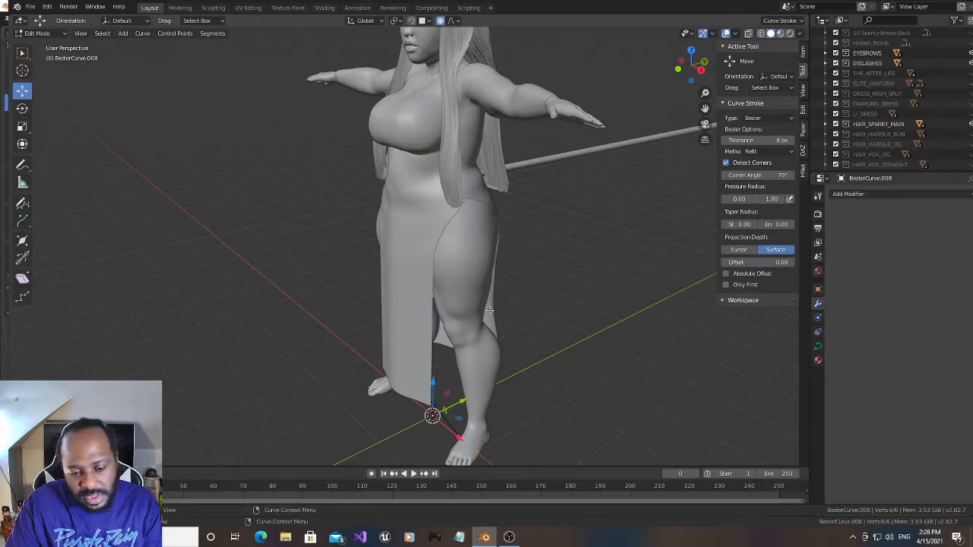
key("x")
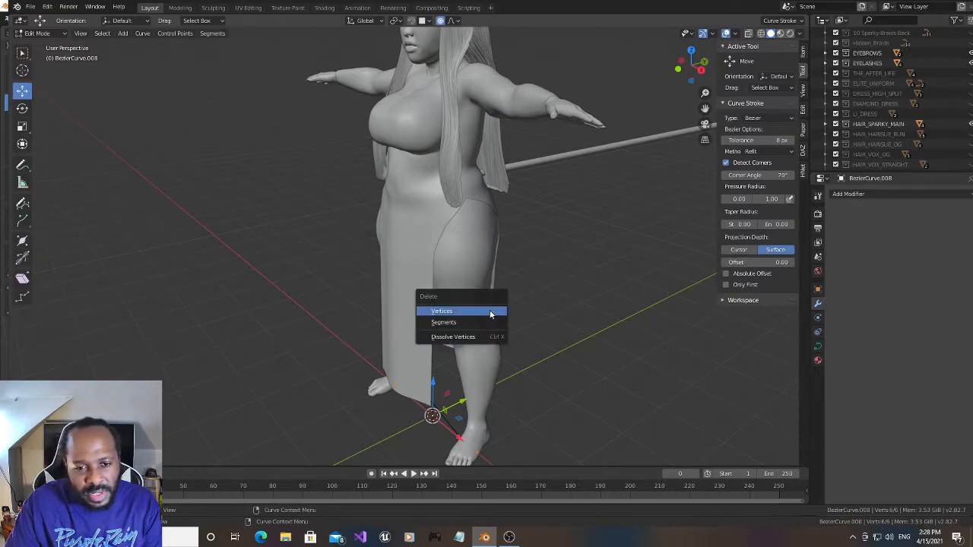
left_click(490, 311)
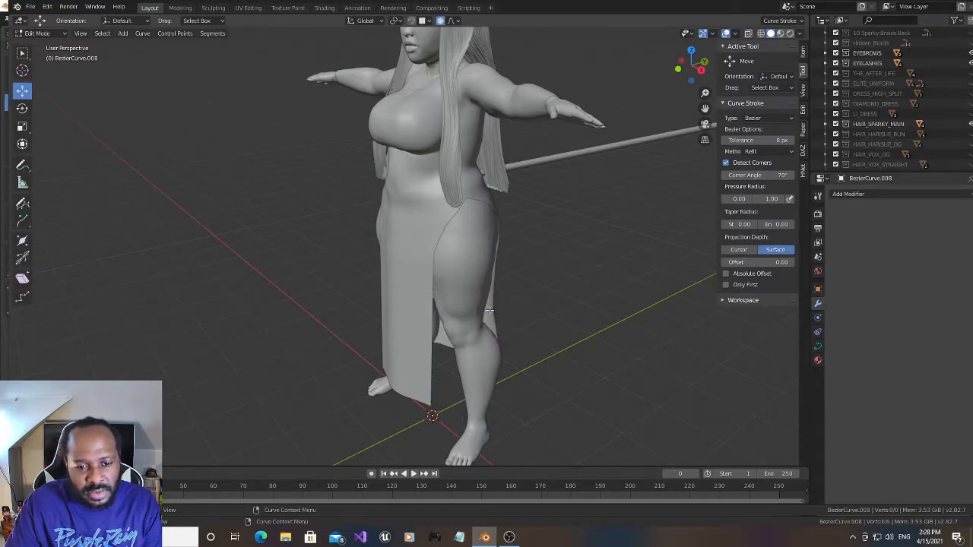
- Using the curve Draw tool, trace a stroke along the dress's front hem from near the centre to the corner at the slit
left_click(23, 202)
scroll(265, 326, "up", 4)
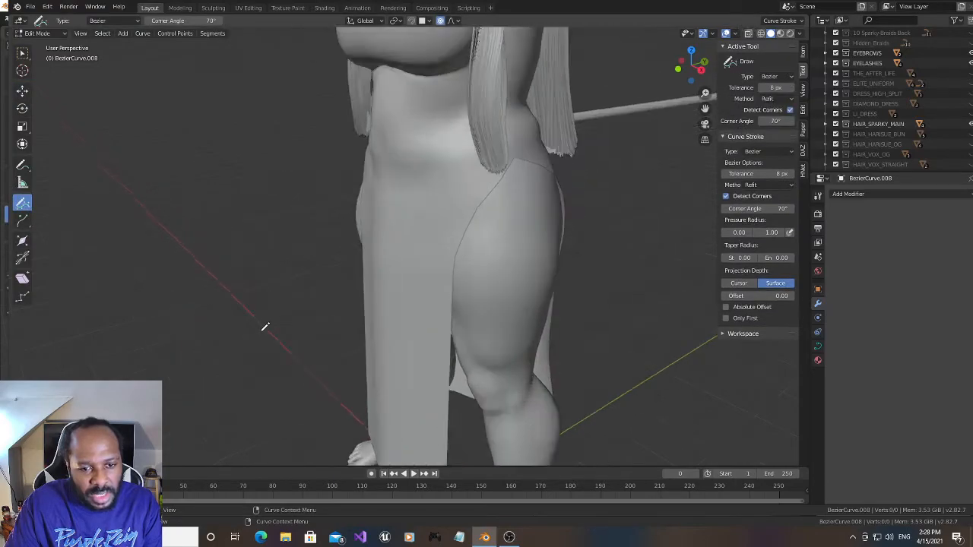
left_click_drag(686, 73, 704, 62)
left_click_drag(704, 111, 712, 35)
left_click_drag(680, 66, 686, 64)
scroll(434, 359, "up", 2)
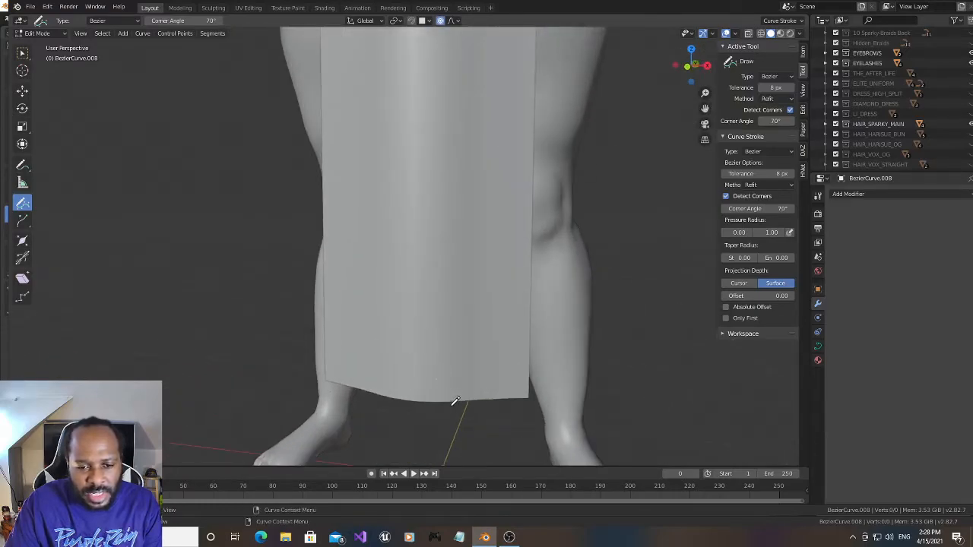
left_click_drag(453, 397, 480, 395)
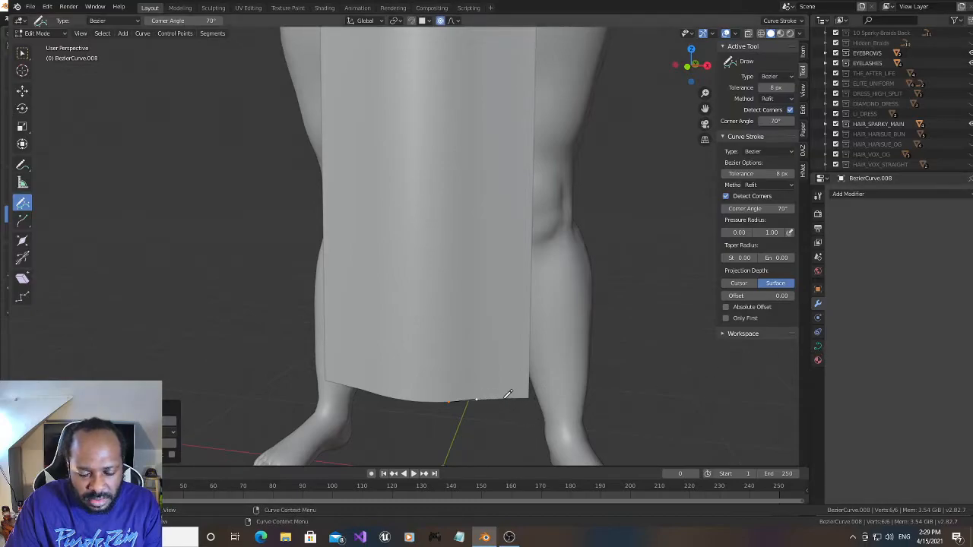
key("alt+a")
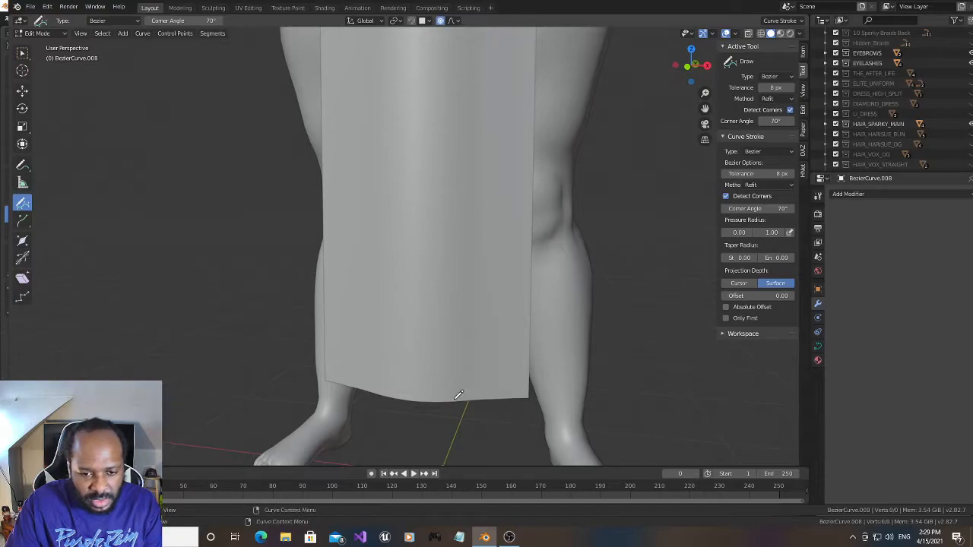
left_click_drag(450, 400, 488, 395)
key("ctrl+z")
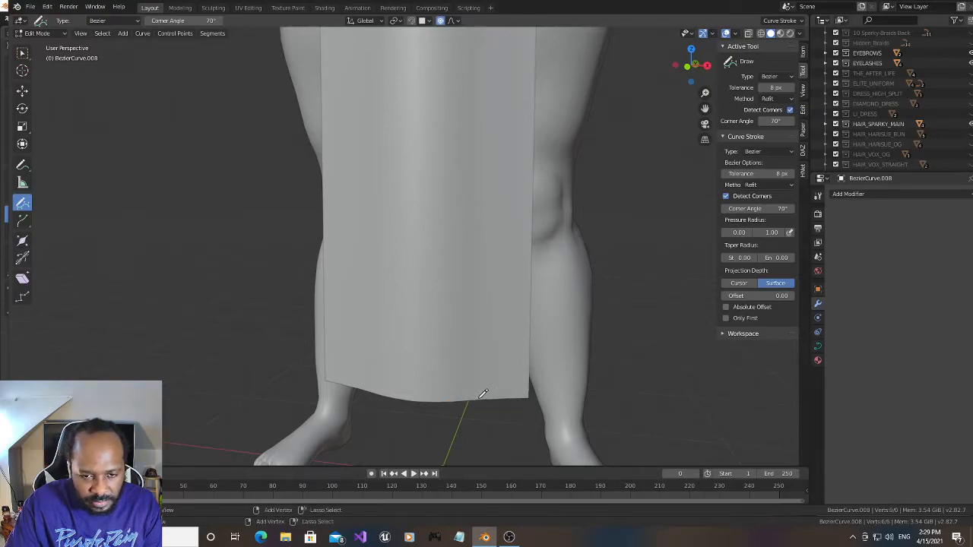
left_click_drag(447, 401, 528, 391)
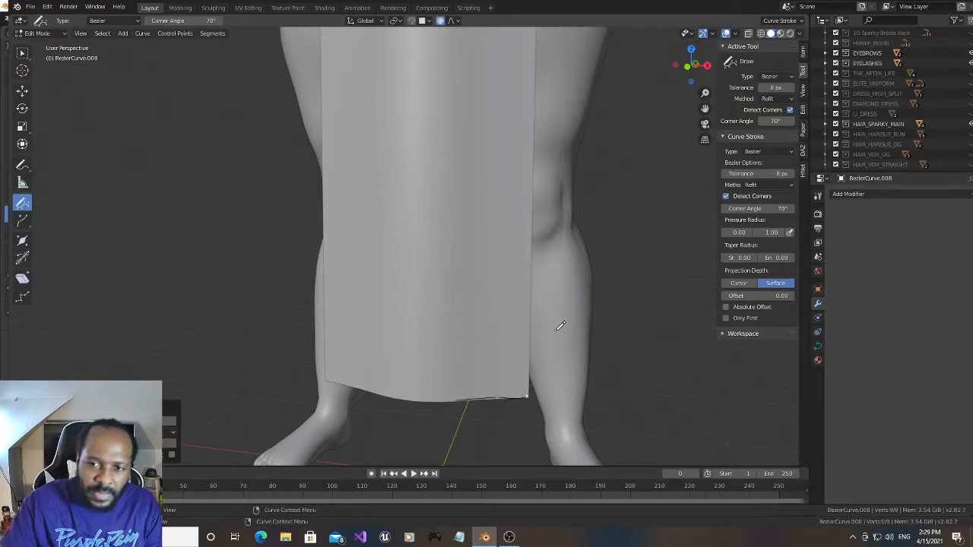
- Try to trace one stroke down the front panel's slit edge from the thigh to the hem, and undo it
left_click_drag(704, 109, 682, 245)
left_click_drag(704, 109, 704, 60)
scroll(513, 129, "down", 1)
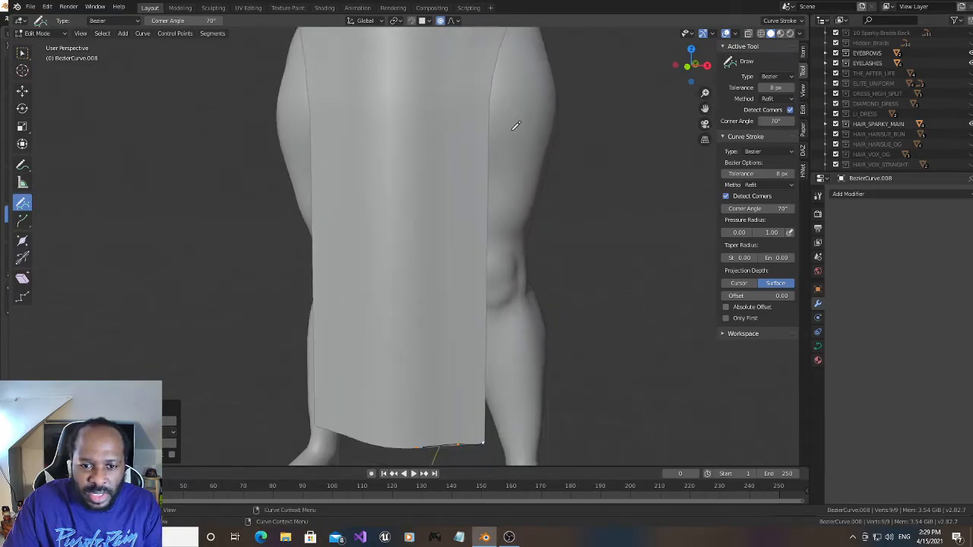
left_click_drag(489, 99, 488, 380)
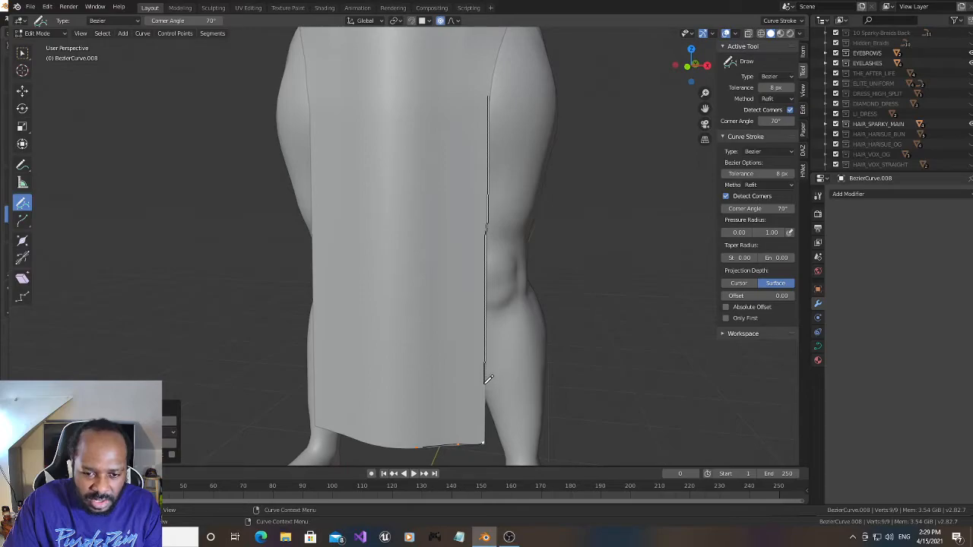
left_click_drag(488, 413, 488, 413)
left_click_drag(704, 108, 655, 255)
left_click_drag(691, 66, 617, 69)
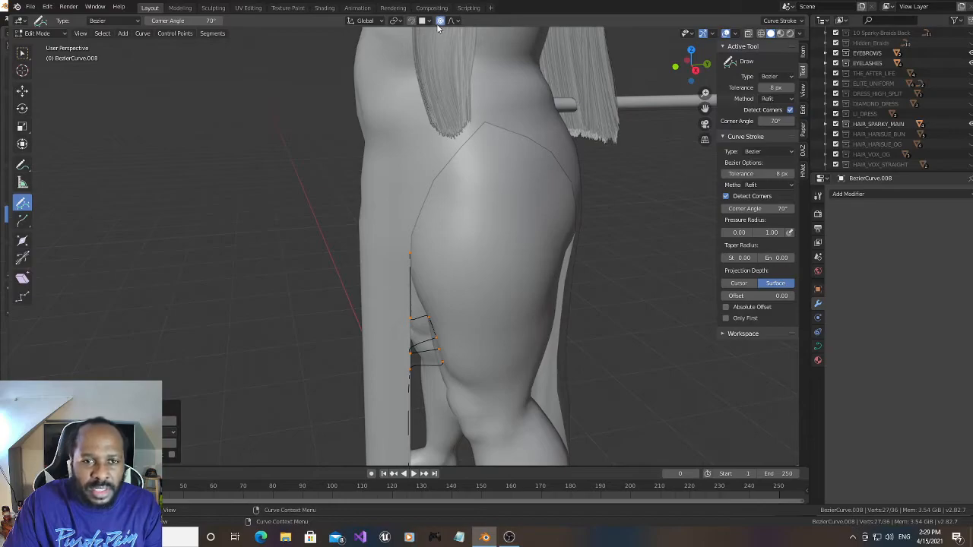
left_click_drag(690, 68, 744, 73)
key("ctrl+z")
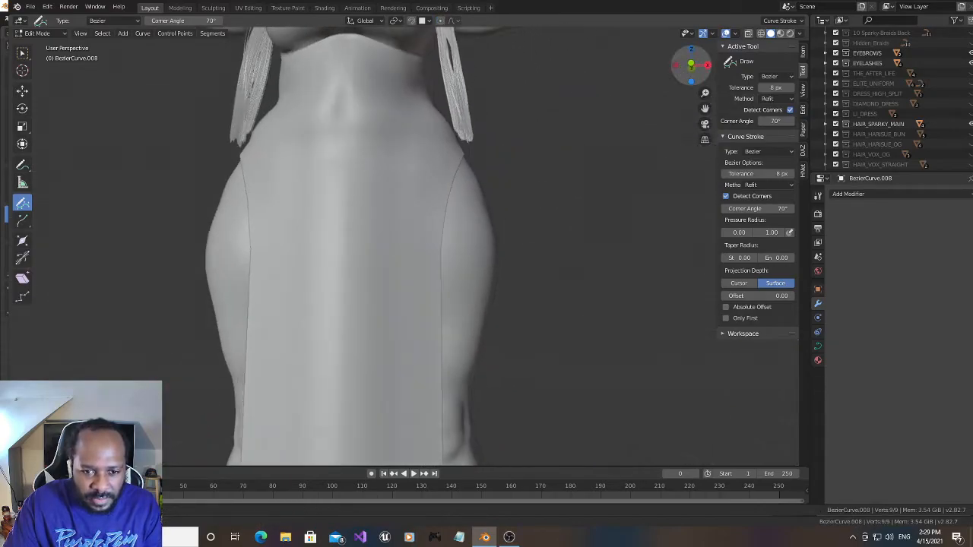
- Trace a curve stroke along the front panel's slit edge from the hip down to just above the hem
left_click_drag(704, 108, 689, 2)
left_click_drag(691, 68, 703, 159)
scroll(594, 166, "down", 1)
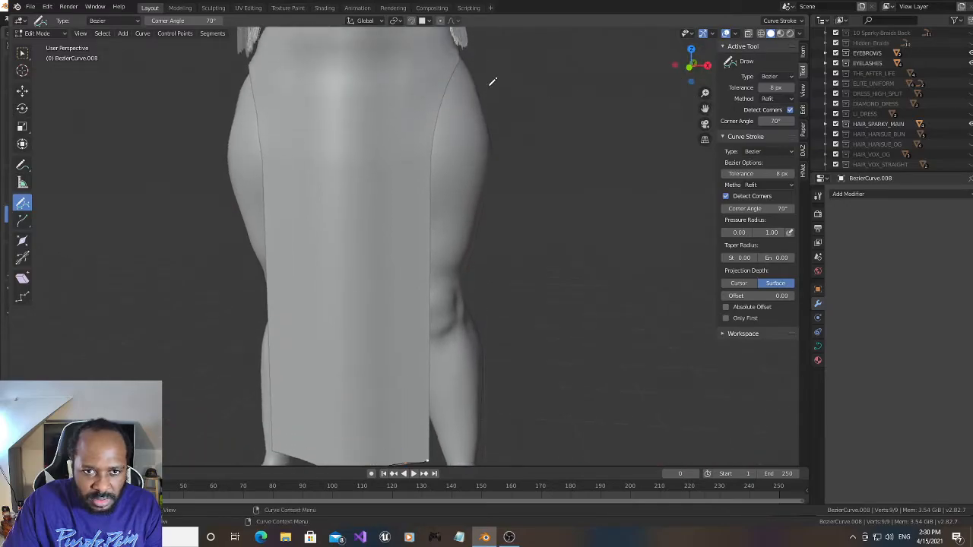
mouse_move(450, 76)
left_mouse_down()
mouse_move(428, 185)
mouse_move(430, 440)
left_mouse_up()
- Trace a curve stroke over the peak of the slit on the side of the hip, heading toward the back
left_click_drag(690, 66, 722, 238)
scroll(566, 165, "up", 1)
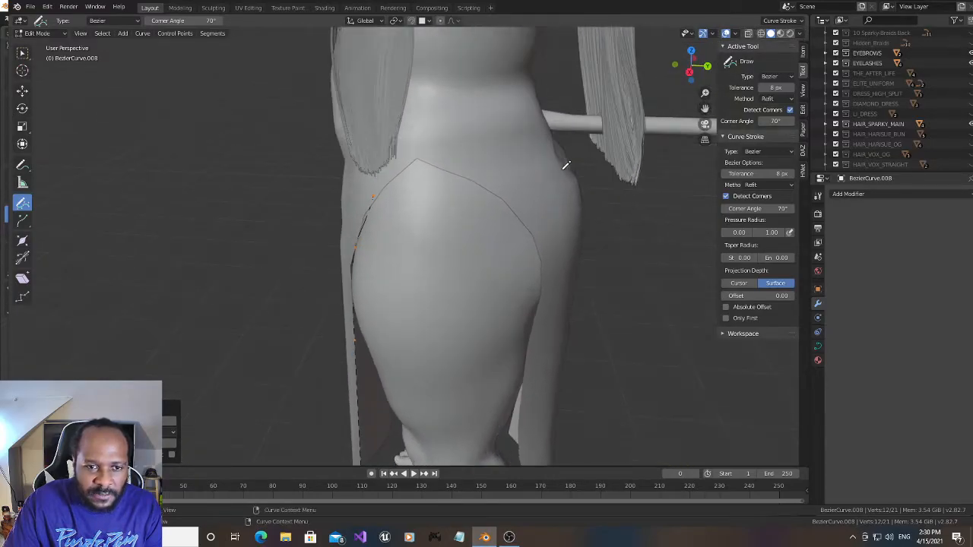
left_click_drag(687, 67, 701, 68)
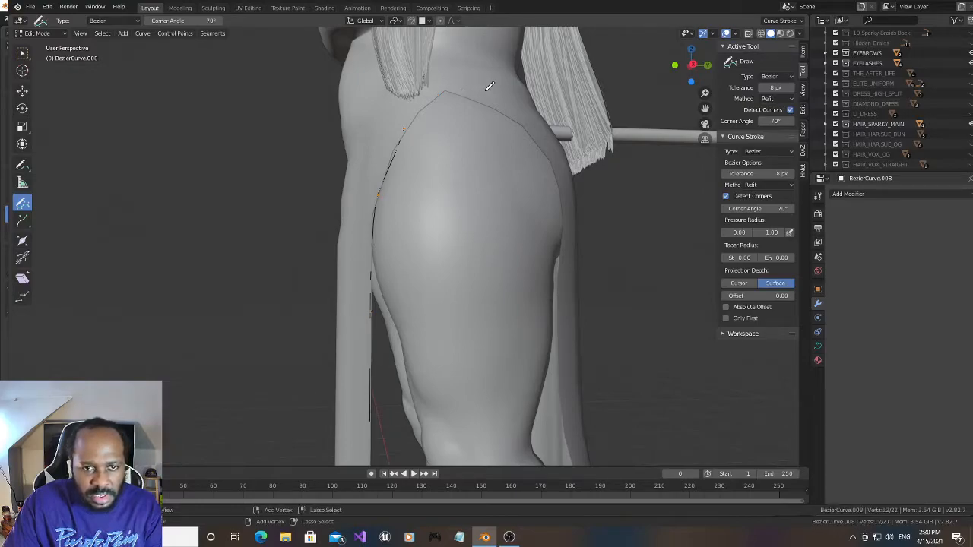
left_click_drag(681, 78, 652, 187)
scroll(600, 154, "up", 2)
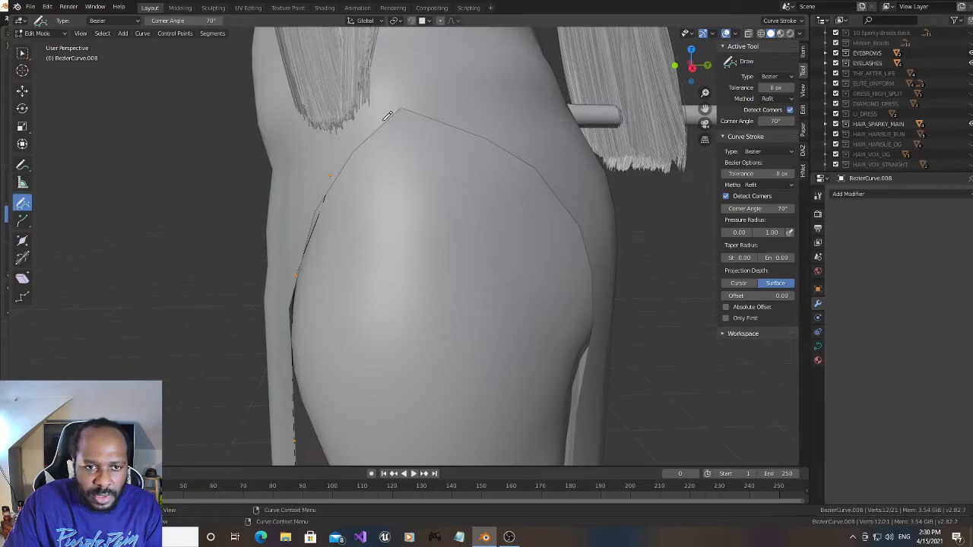
left_click_drag(406, 101, 521, 147)
- Try to trace the slit's rear curve from the hip toward the back of the thigh, undoing both strokes
left_click_drag(691, 72, 658, 80)
mouse_move(487, 115)
left_mouse_down()
mouse_move(537, 161)
mouse_move(545, 190)
left_mouse_up()
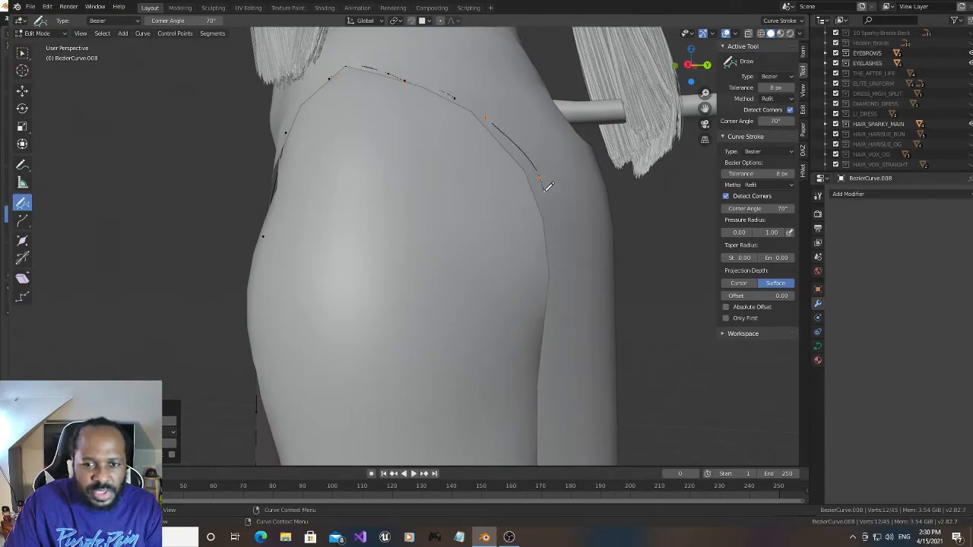
key("ctrl+z")
mouse_move(488, 117)
left_mouse_down()
mouse_move(543, 190)
mouse_move(557, 277)
left_mouse_up()
left_click_drag(704, 109, 678, 32)
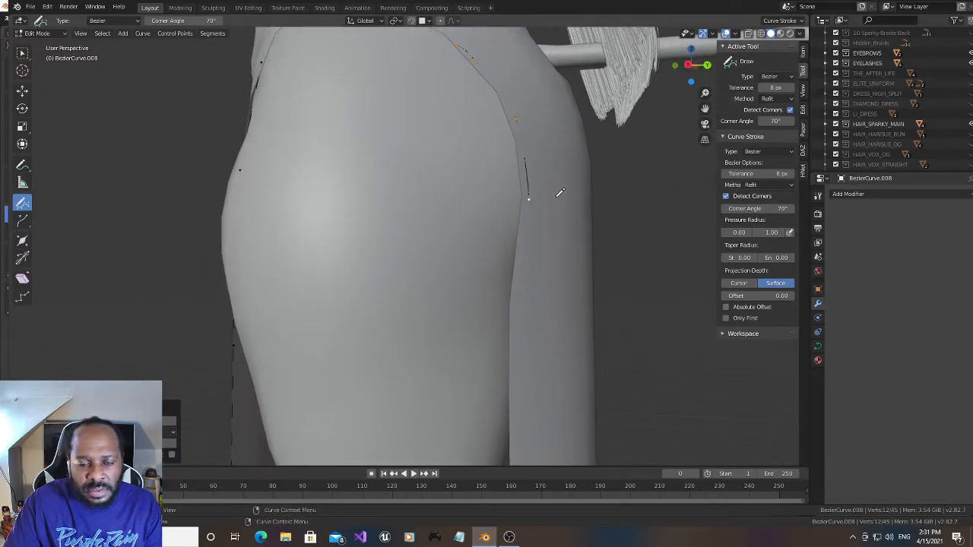
key("ctrl+z")
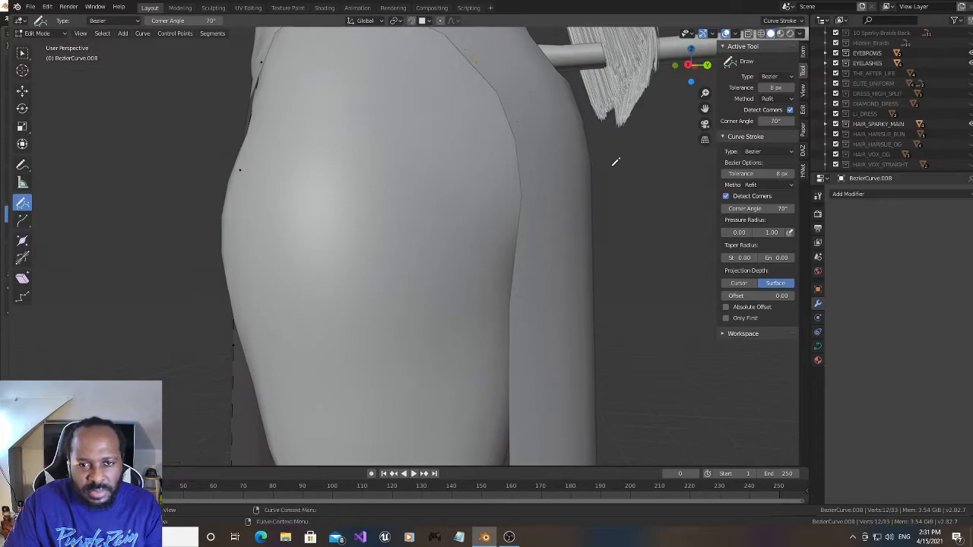
- Trace curve strokes along the slit's rear curve at the hip and on down the back panel's edge behind the thigh
left_click_drag(692, 74, 692, 85)
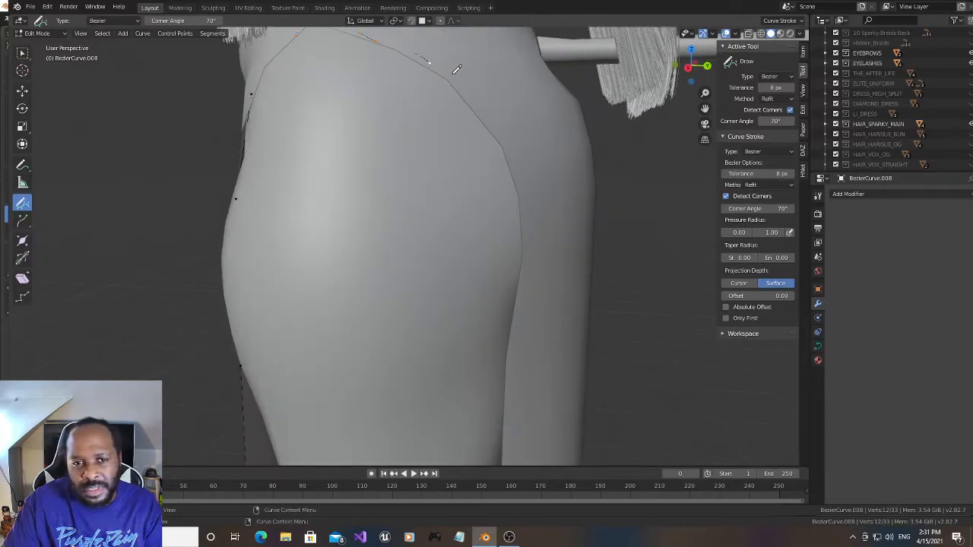
mouse_move(454, 74)
left_mouse_down()
mouse_move(507, 140)
mouse_move(527, 196)
mouse_move(518, 302)
left_mouse_up()
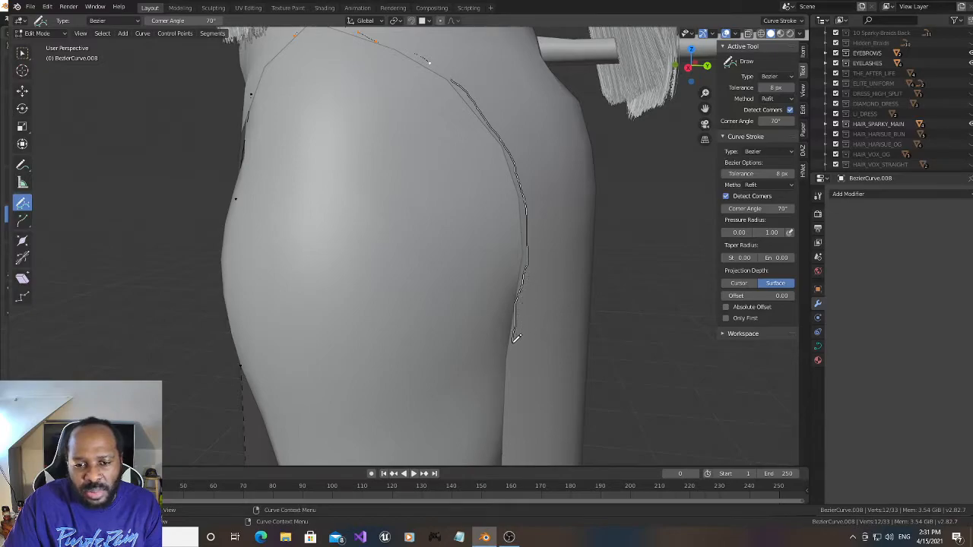
left_click_drag(511, 365, 509, 369)
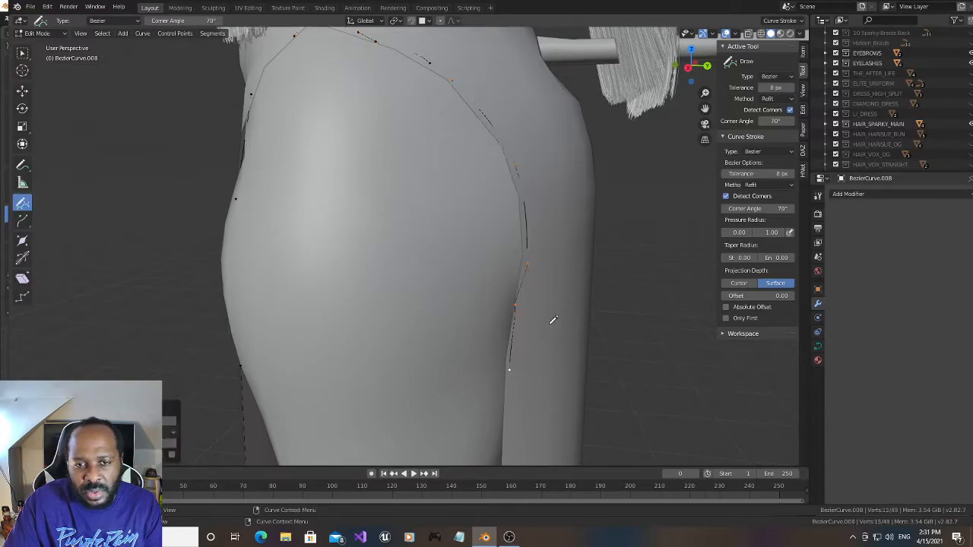
left_click_drag(698, 77, 697, 66)
left_click_drag(704, 108, 704, 38)
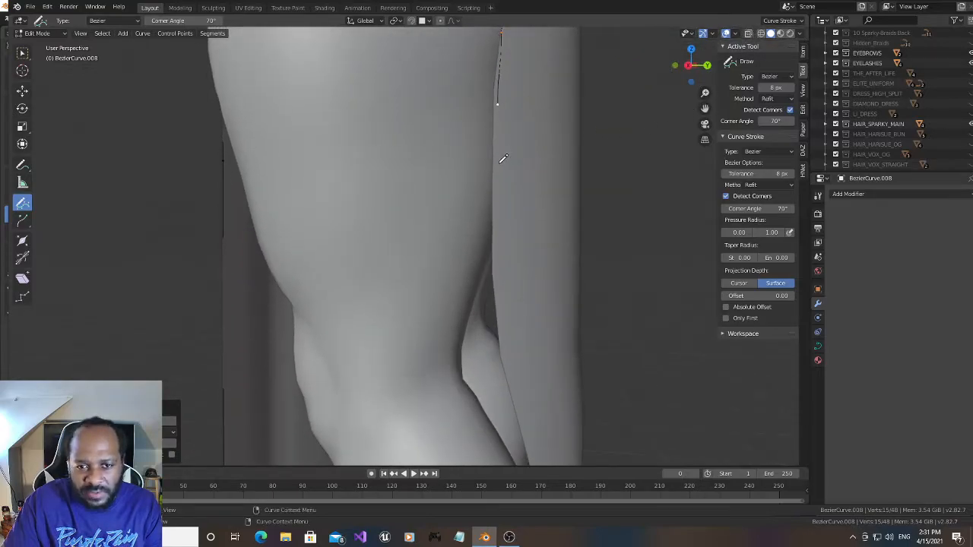
left_click_drag(500, 167, 507, 357)
- Try to trace the back panel's edge from behind the knee down toward the hem, undoing the strokes
left_click_drag(704, 109, 604, 168)
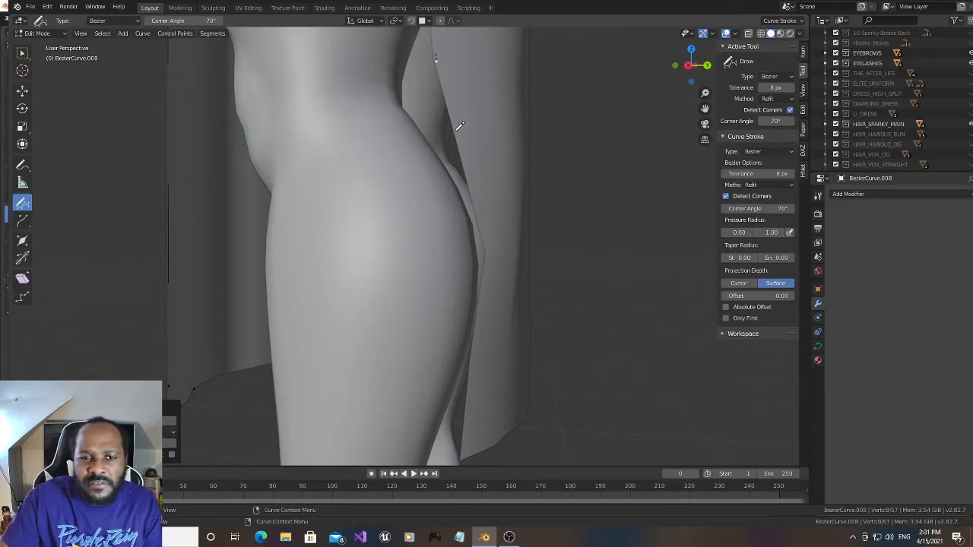
left_click_drag(459, 126, 487, 219)
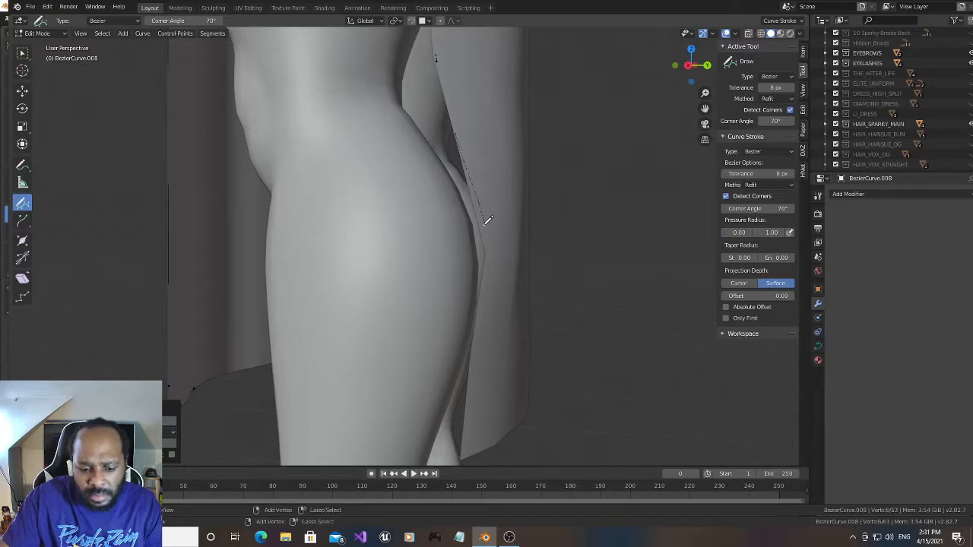
mouse_move(464, 145)
left_mouse_down()
mouse_move(491, 241)
mouse_move(473, 370)
left_mouse_up()
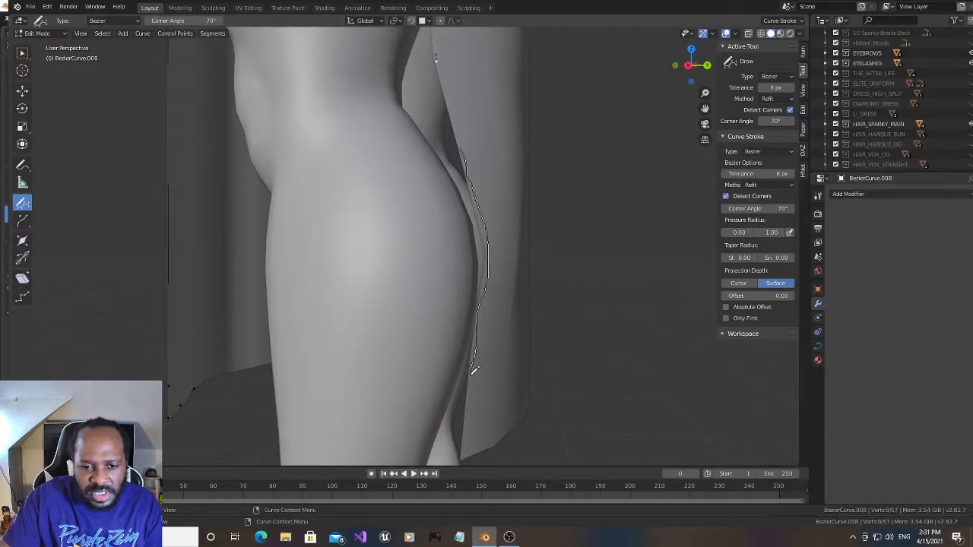
left_click_drag(474, 416, 472, 442)
left_click_drag(704, 109, 666, 13)
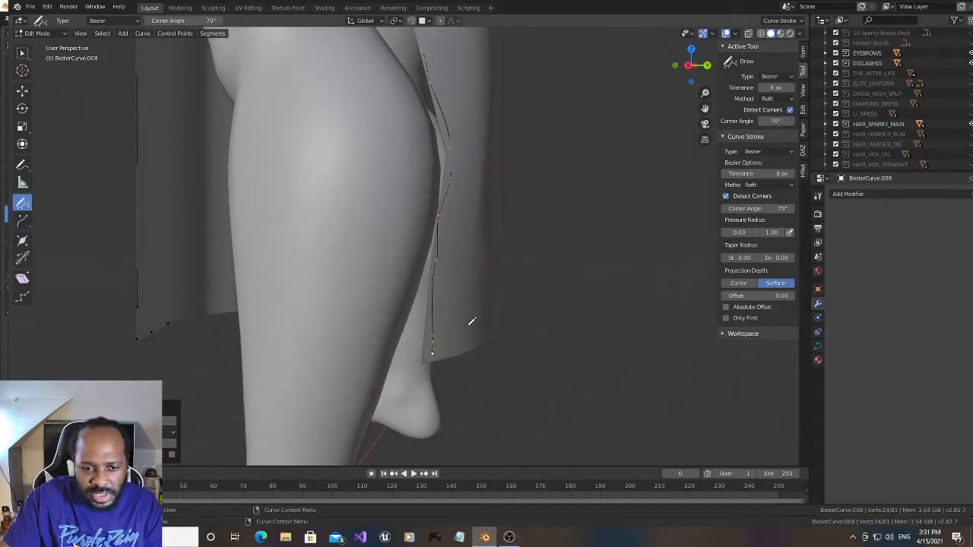
key("ctrl+z")
- Trace curve strokes down the back panel's edge behind the calf to its lower corner and along the back hem
mouse_move(704, 108)
left_mouse_down()
mouse_move(713, 238)
mouse_move(705, 218)
left_mouse_up()
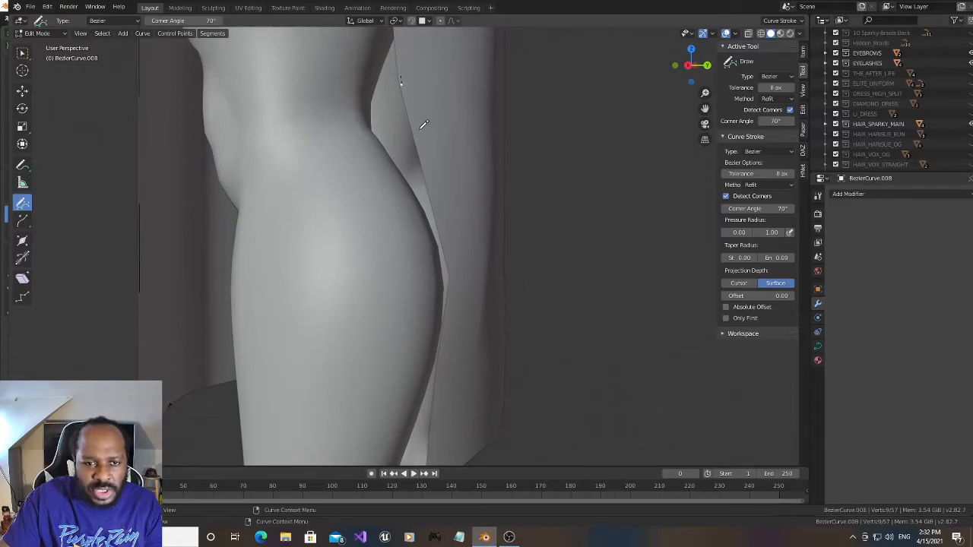
mouse_move(416, 135)
left_mouse_down()
mouse_move(456, 274)
mouse_move(445, 335)
left_mouse_up()
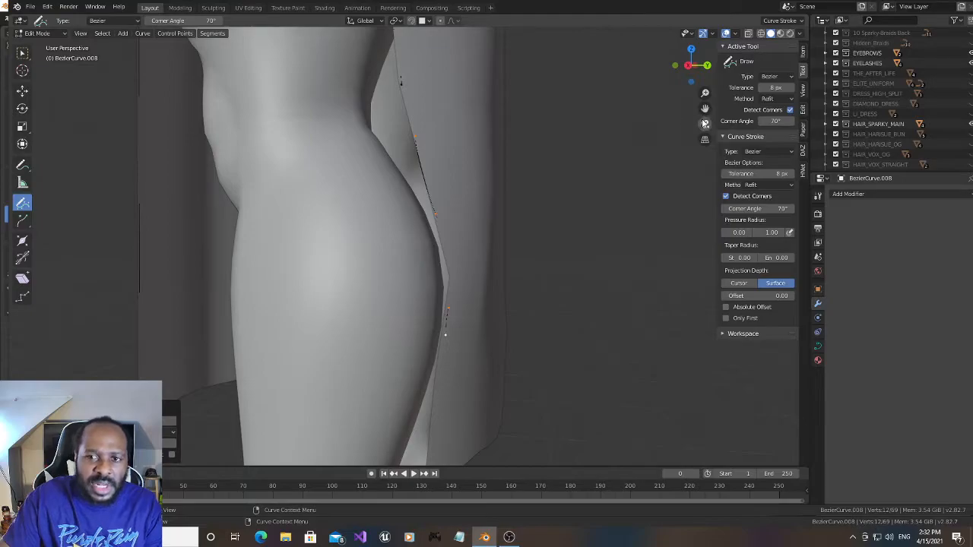
left_click_drag(705, 109, 705, 76)
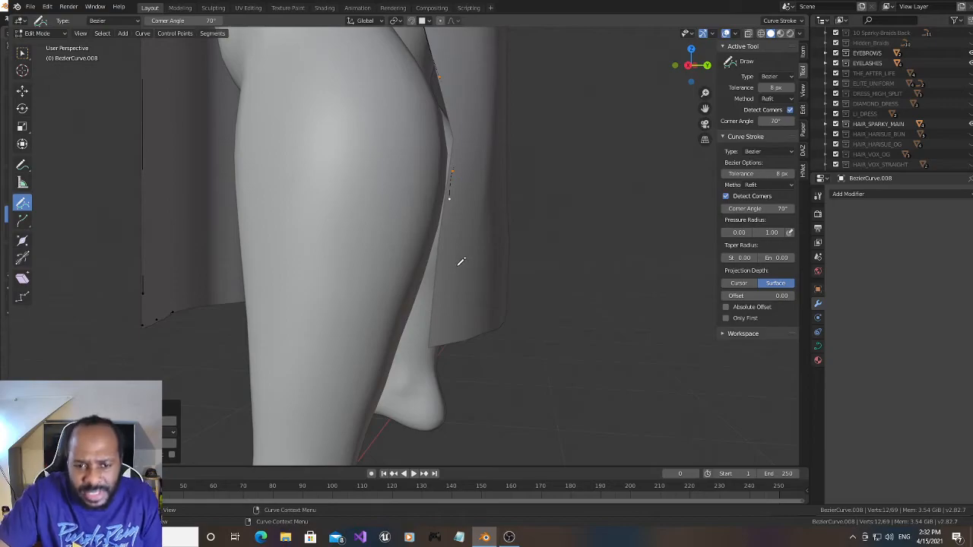
left_click_drag(675, 67, 683, 68)
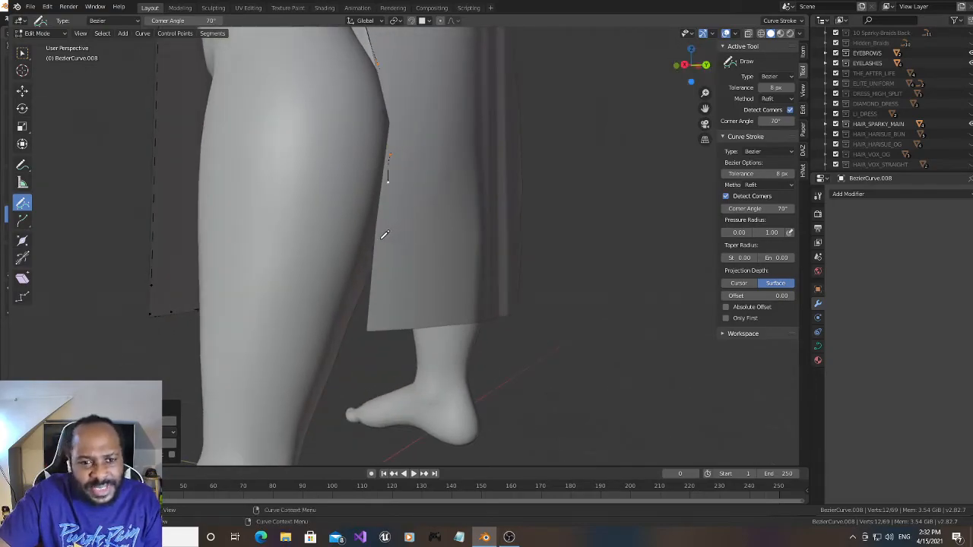
mouse_move(382, 235)
left_mouse_down()
mouse_move(371, 321)
mouse_move(496, 313)
left_mouse_up()
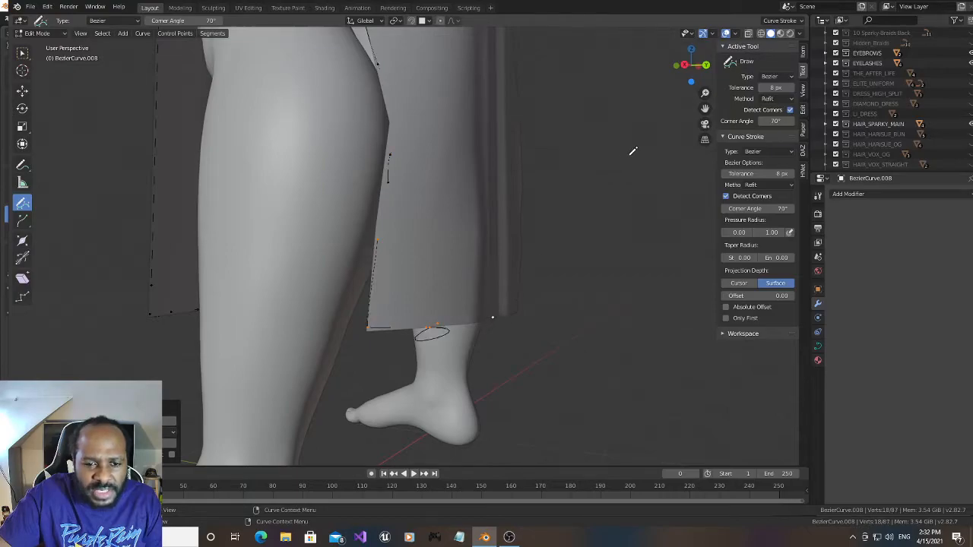
- Trace a curve stroke along the back panel's hem, starting at its lower corner
left_click_drag(693, 67, 672, 79)
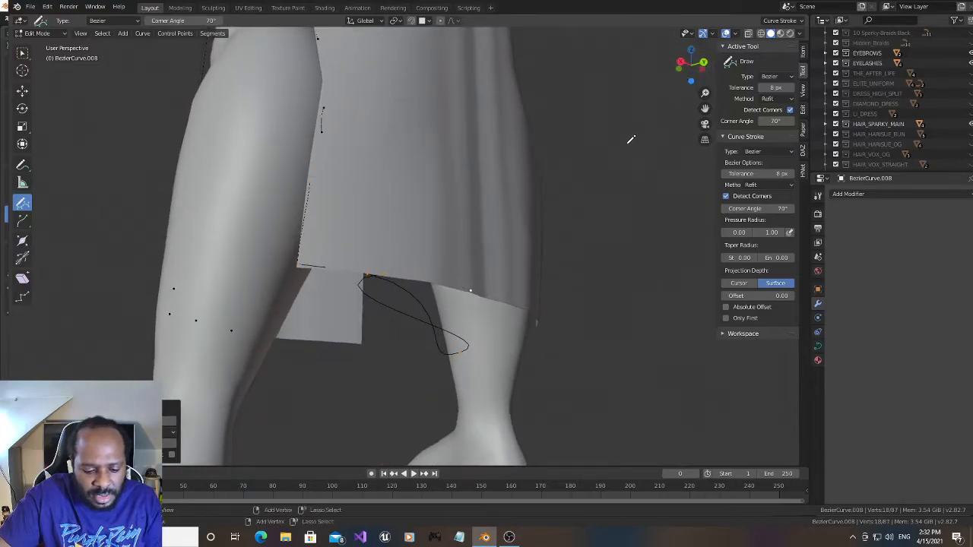
left_click_drag(304, 258, 477, 287)
left_click_drag(690, 63, 730, 66)
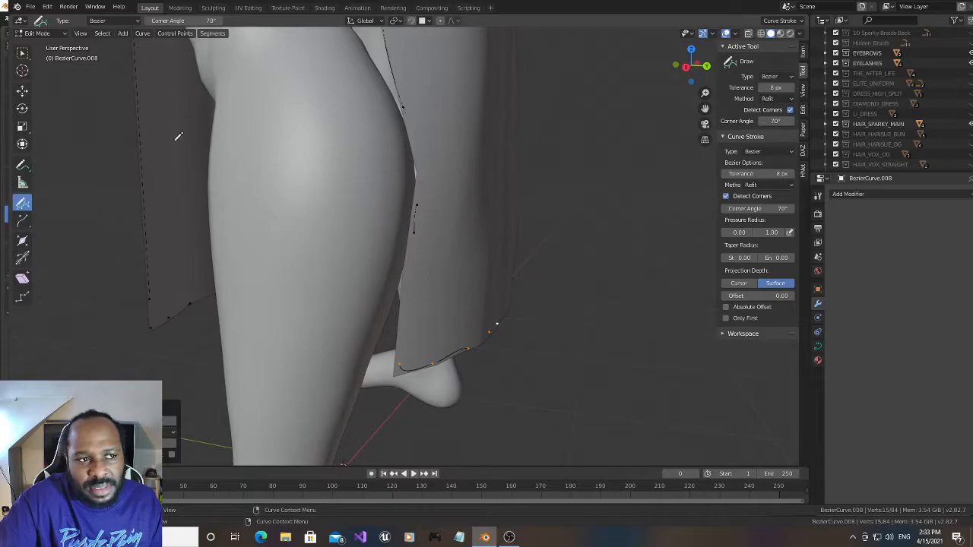
- Join the end of the back panel's edge curve to the hem curve's corner point with a segment and subdivide it
left_click(22, 90)
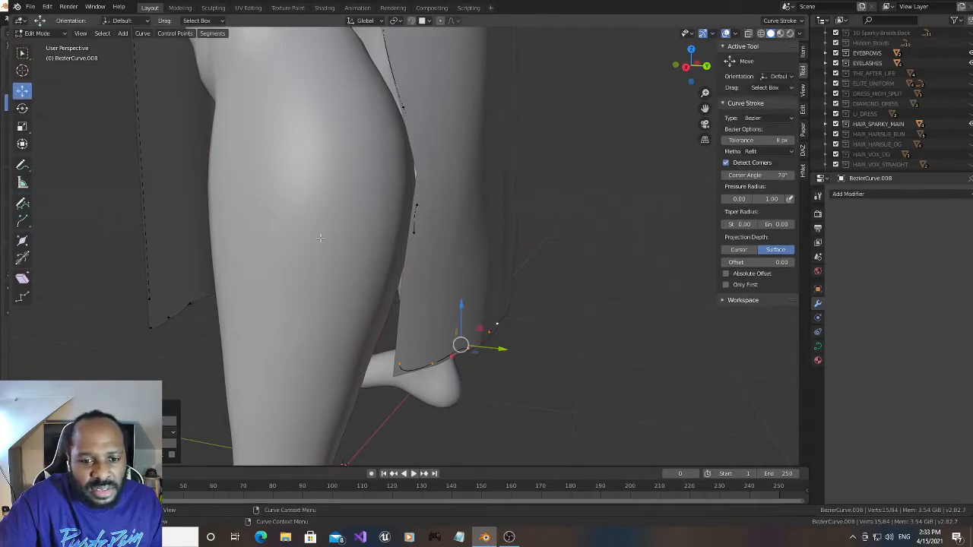
right_click(398, 364, "shift")
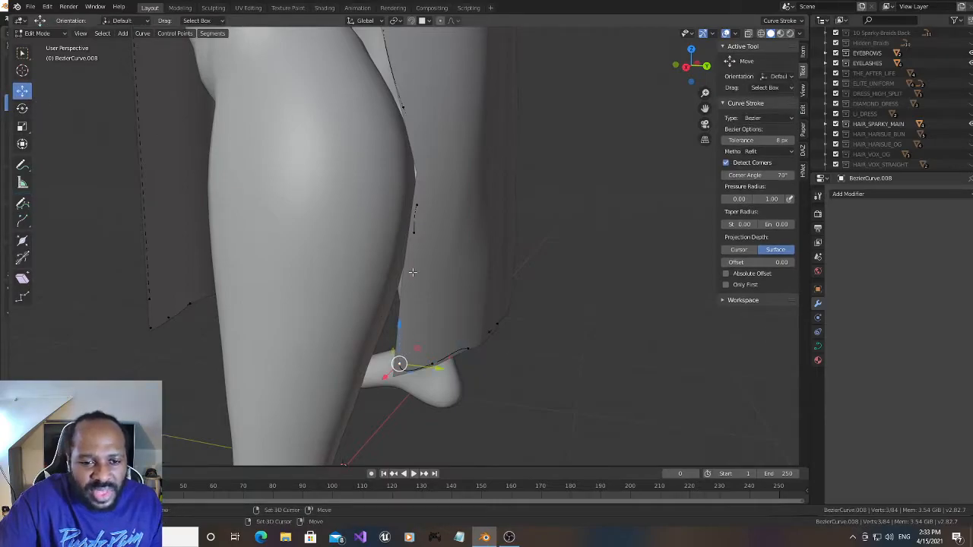
right_click(406, 299, "shift")
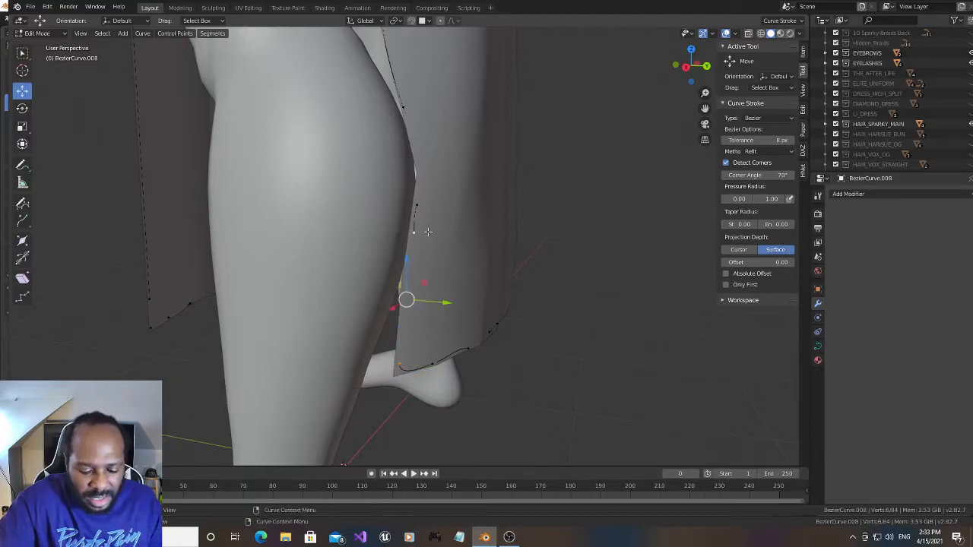
key("f")
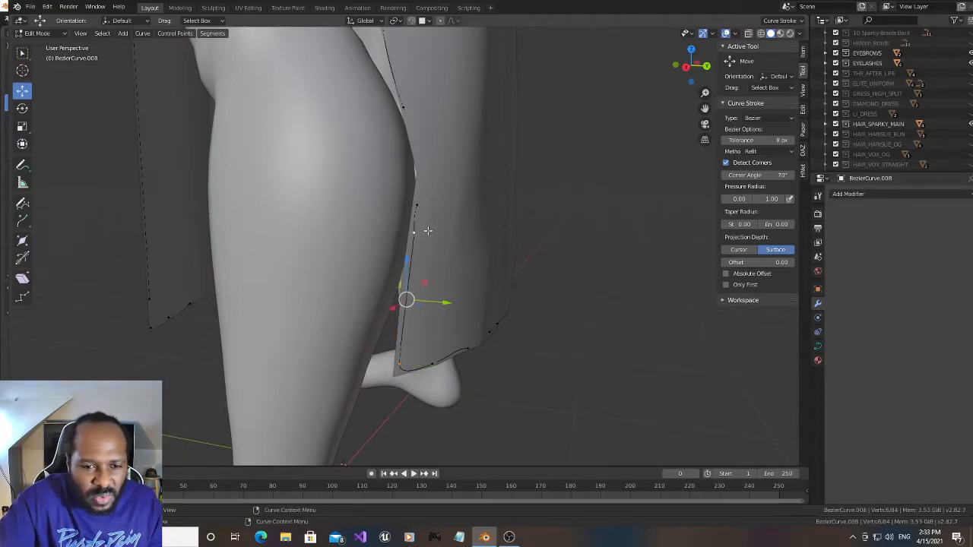
right_click(416, 271)
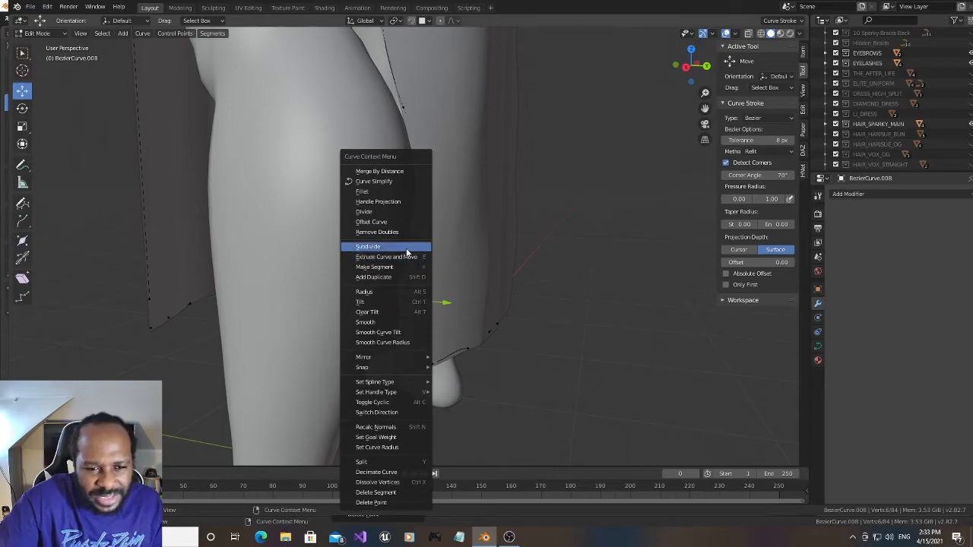
left_click(408, 247)
- Join the separate curve strokes along the slit's front curve at the hip and subdivide the connecting segments
left_click_drag(705, 109, 732, 541)
left_click_drag(695, 73, 740, 74)
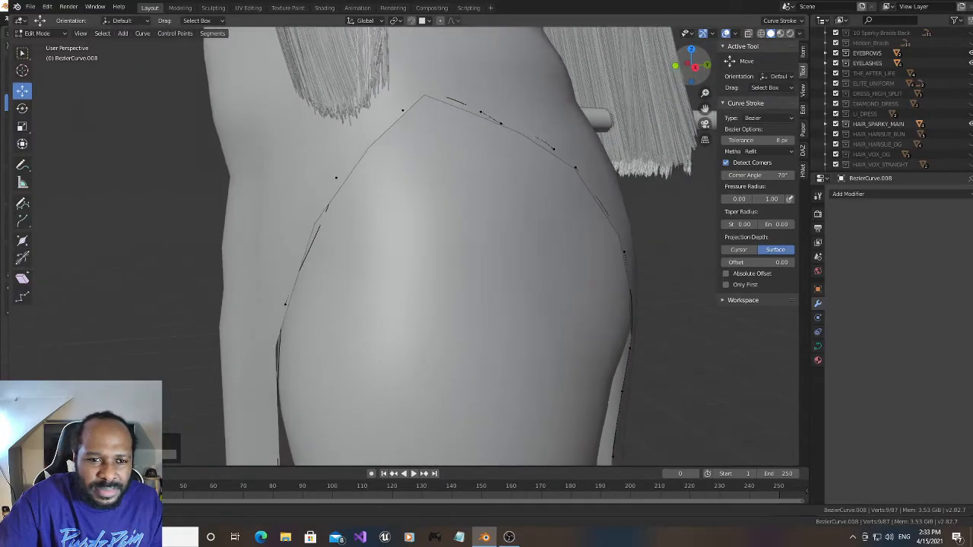
left_click(403, 110)
left_click(335, 179, "shift")
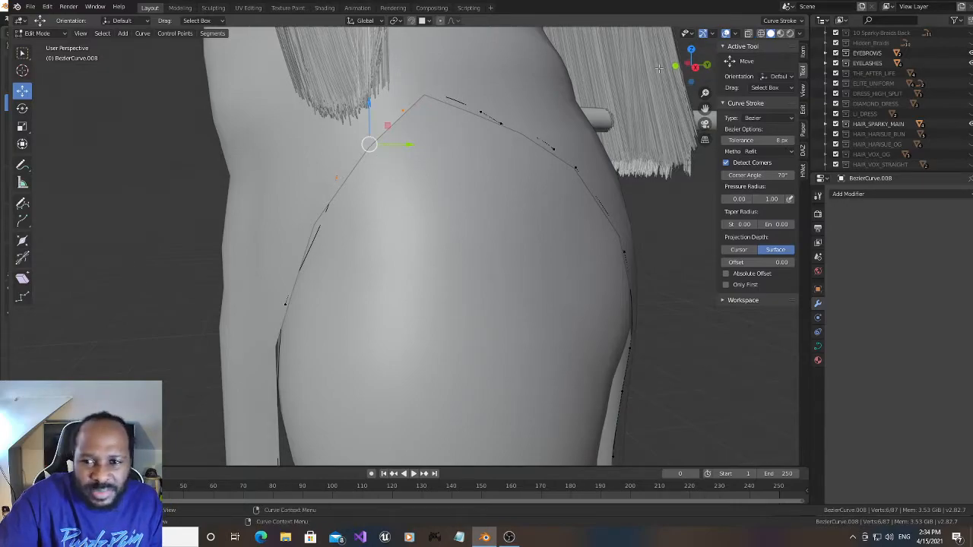
left_click_drag(687, 69, 710, 57)
left_click(434, 276, "shift")
right_click(464, 209)
left_click(464, 207)
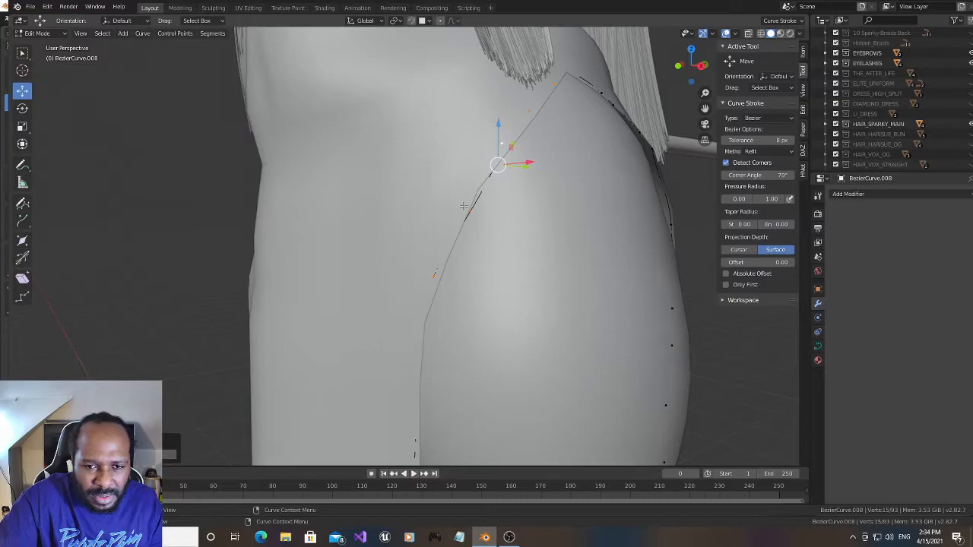
- Shift the point midway along the slit's front curve slightly sideways to fit the dress edge
left_click(468, 211)
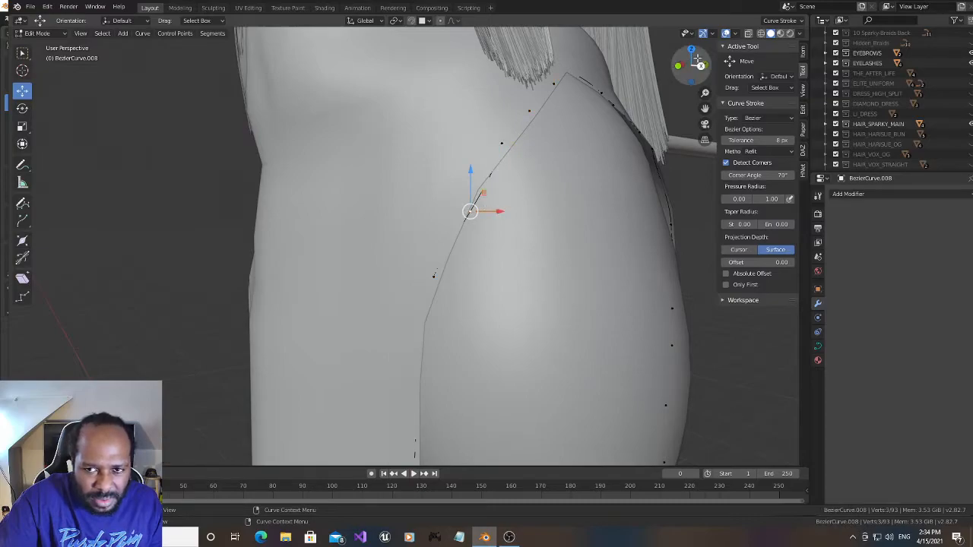
left_click_drag(690, 67, 712, 82)
left_click_drag(573, 283, 567, 282)
- Join the lower end of the front panel's edge curve to the hem curve's corner point
left_click_drag(688, 70, 646, 50)
left_click_drag(704, 108, 847, 0)
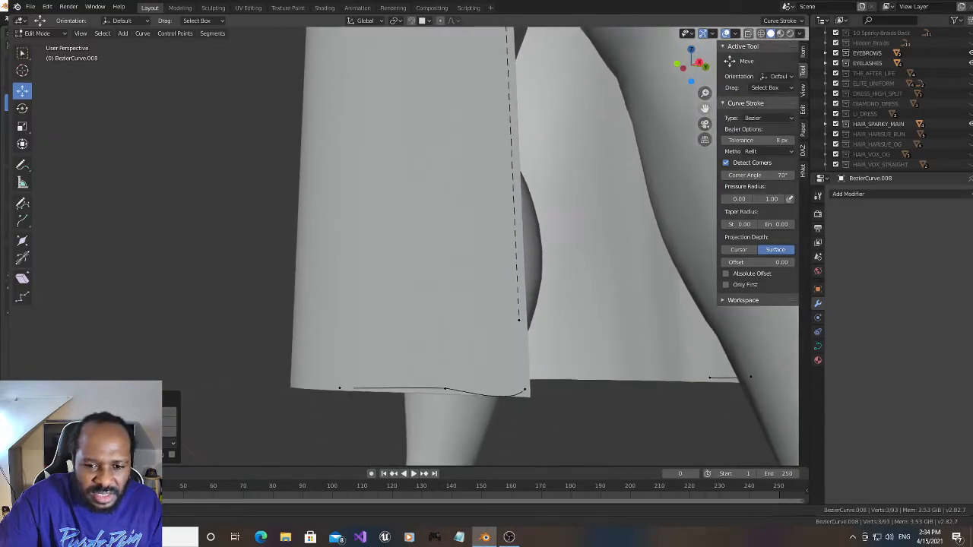
left_click(521, 320)
left_click(524, 387, "shift")
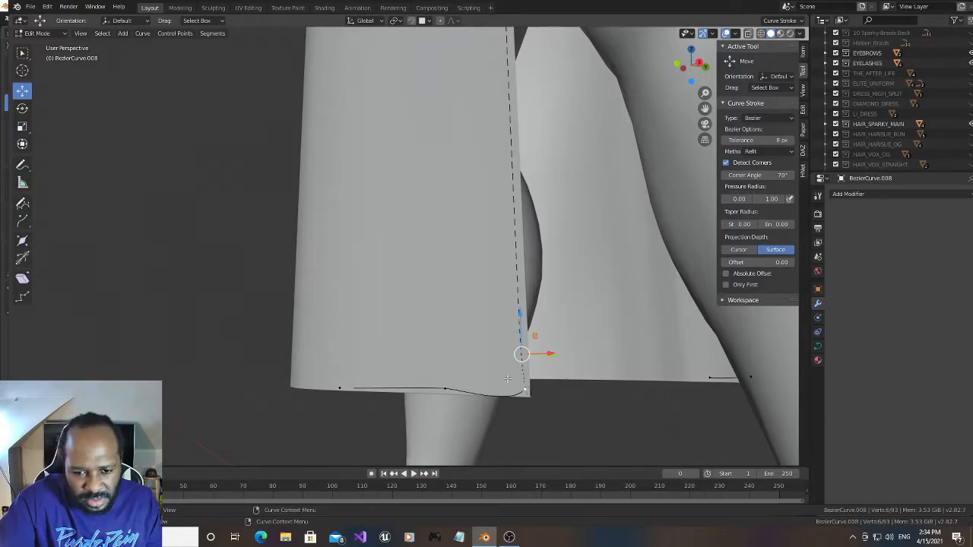
- Reposition the front panel curve's lower corner point along the X and Z axes to fit the dress corner
mouse_move(693, 70)
left_mouse_down()
mouse_move(659, 70)
mouse_move(695, 61)
mouse_move(685, 67)
left_mouse_up()
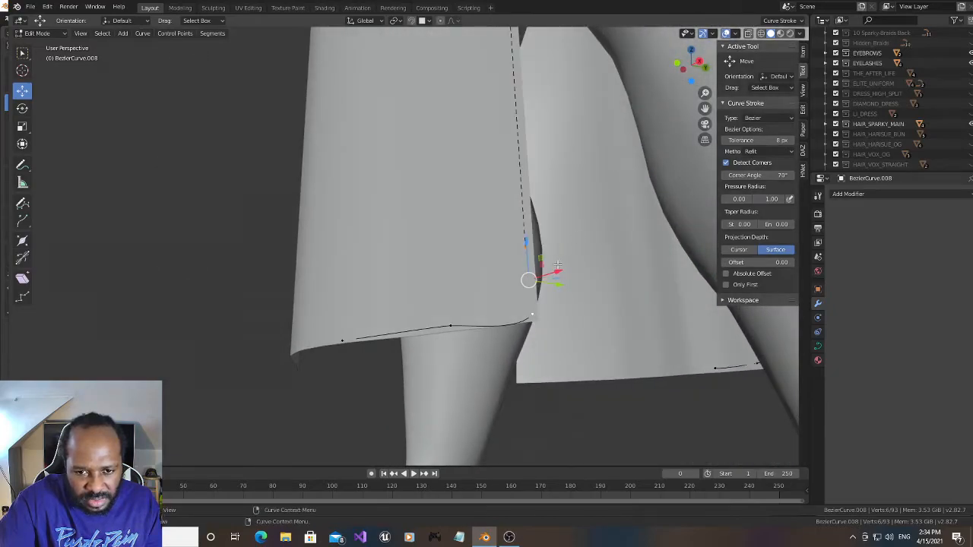
left_click(529, 314)
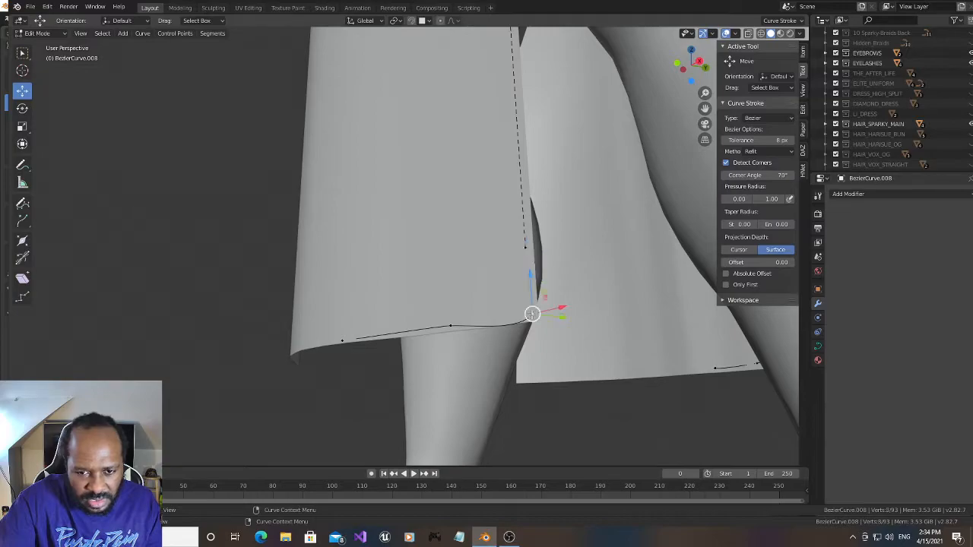
left_click_drag(562, 305, 549, 304)
left_click(524, 245, "shift")
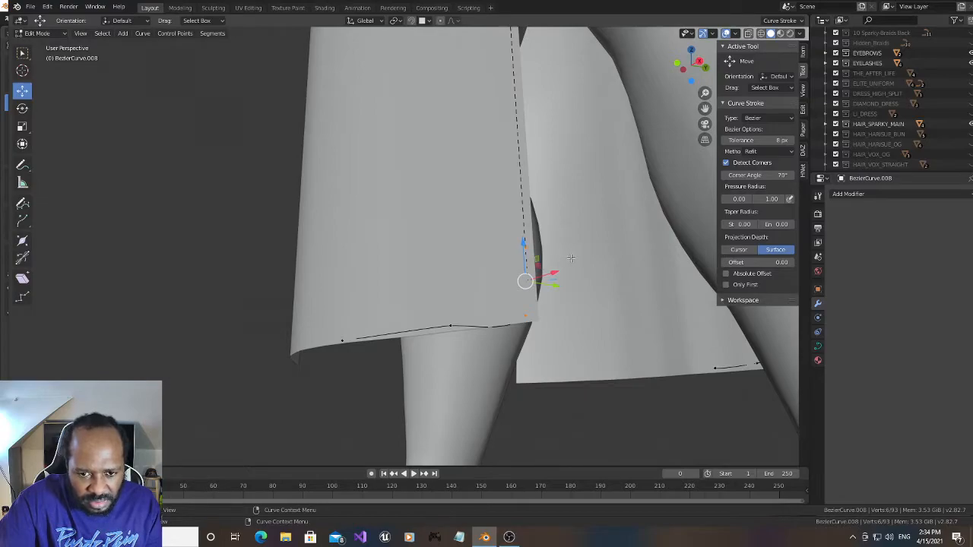
left_click_drag(680, 74, 643, 74)
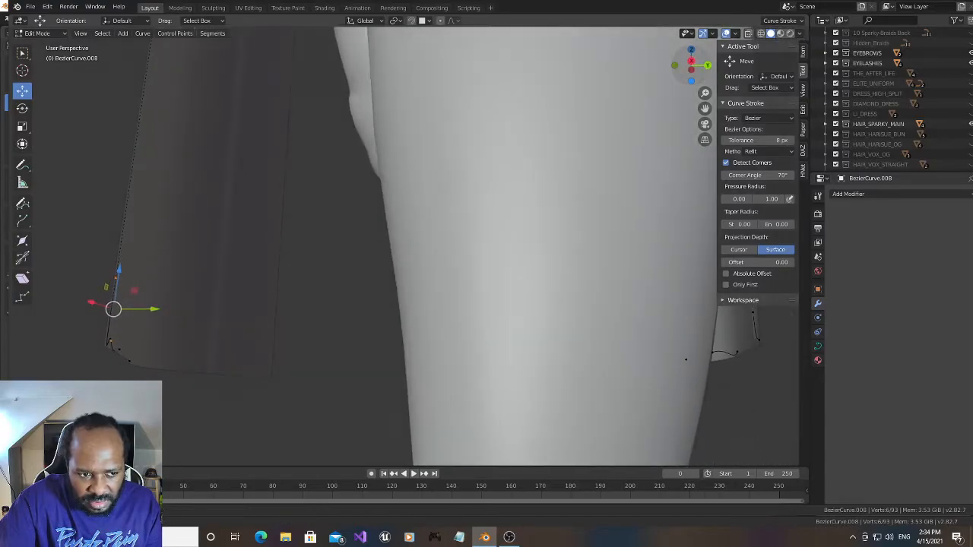
left_click(111, 341)
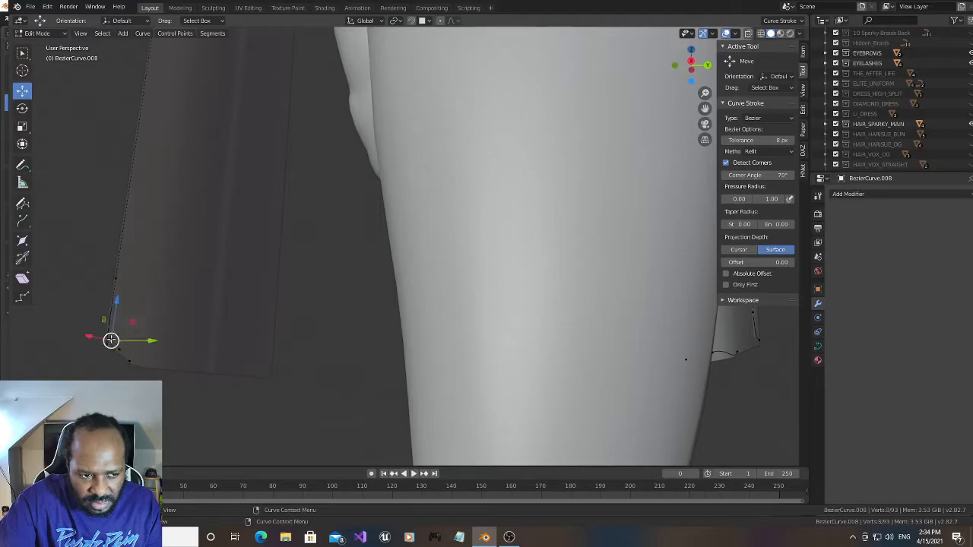
left_click_drag(116, 302, 118, 307)
- Move the front hem curve's point next to the corner along the X axis to follow the hem
left_click_drag(679, 73, 778, 73)
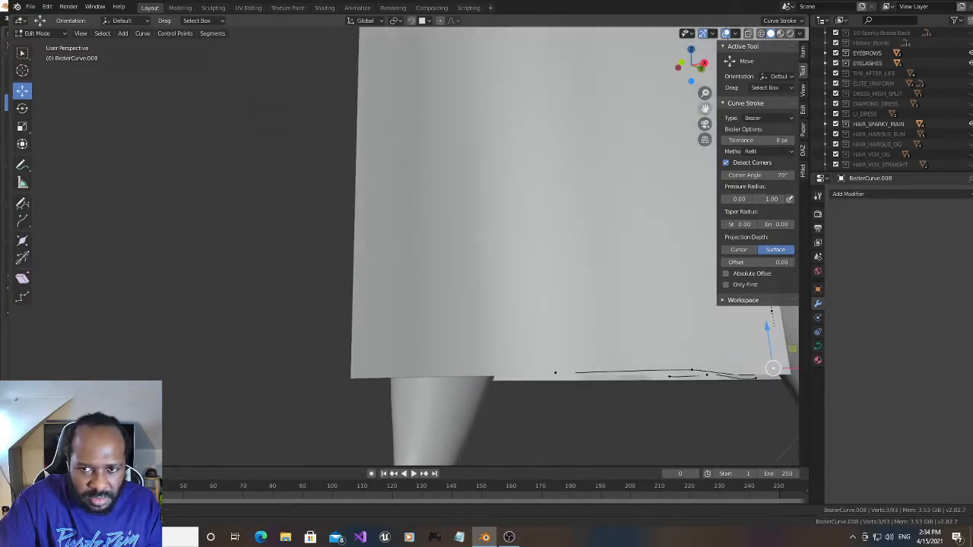
left_click_drag(705, 108, 439, 94)
left_click_drag(690, 70, 696, 71)
left_click(436, 373)
left_click_drag(477, 373, 426, 373)
- Adjust the front panel's corner point and subdivide the hem segment between it and the neighbouring point
left_click_drag(678, 72, 646, 73)
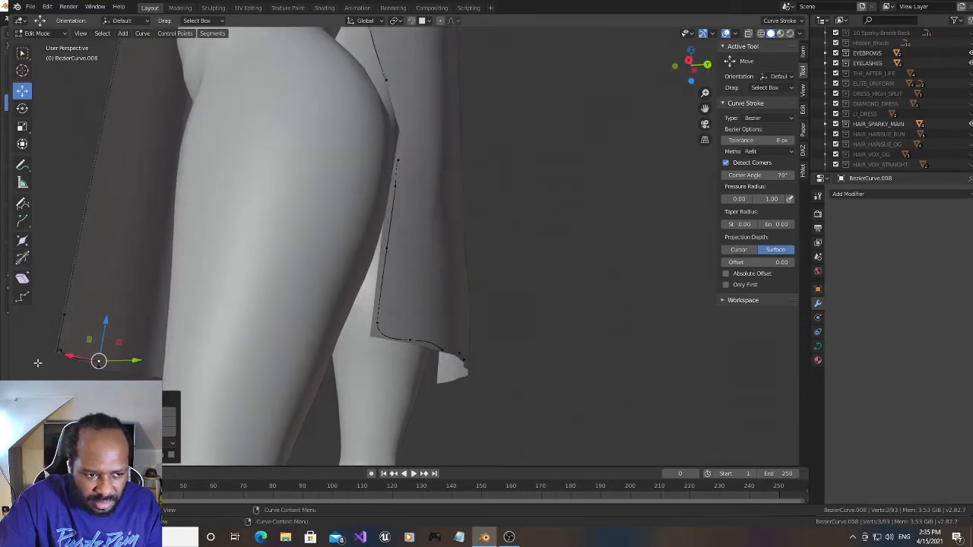
left_click_drag(32, 347, 43, 363)
left_click_drag(84, 312, 81, 317)
right_click(57, 346)
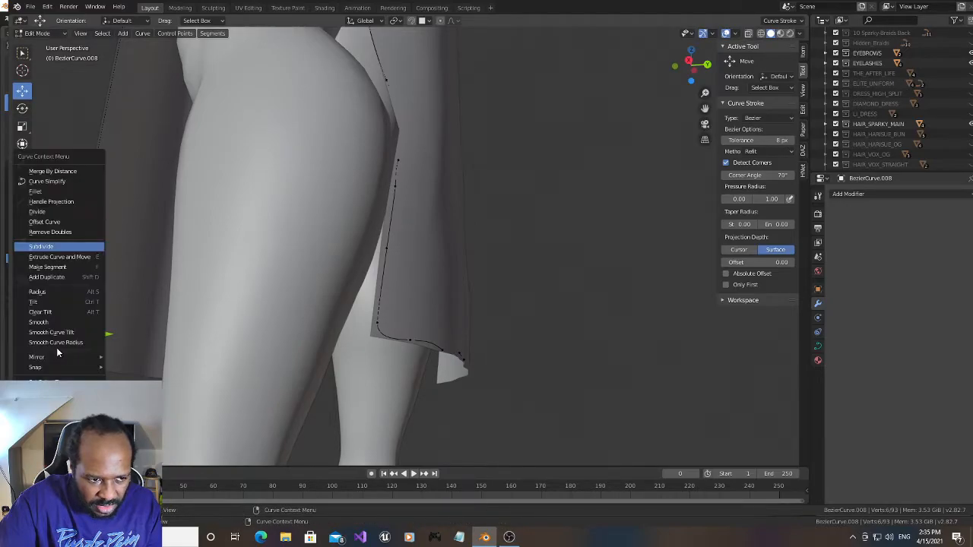
left_click(65, 247)
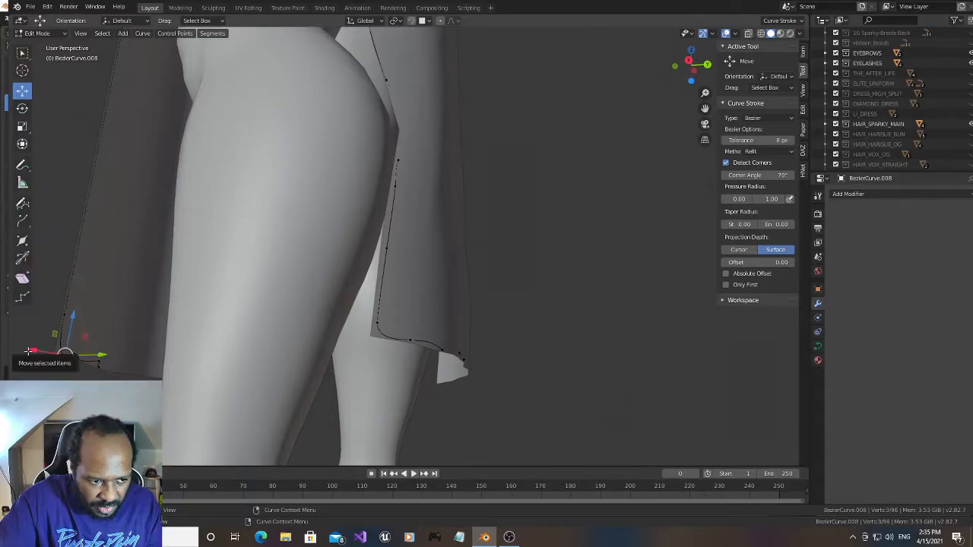
- Move the curve points at and beside the front panel's lower corner onto the hem edge
left_click_drag(27, 352, 18, 344)
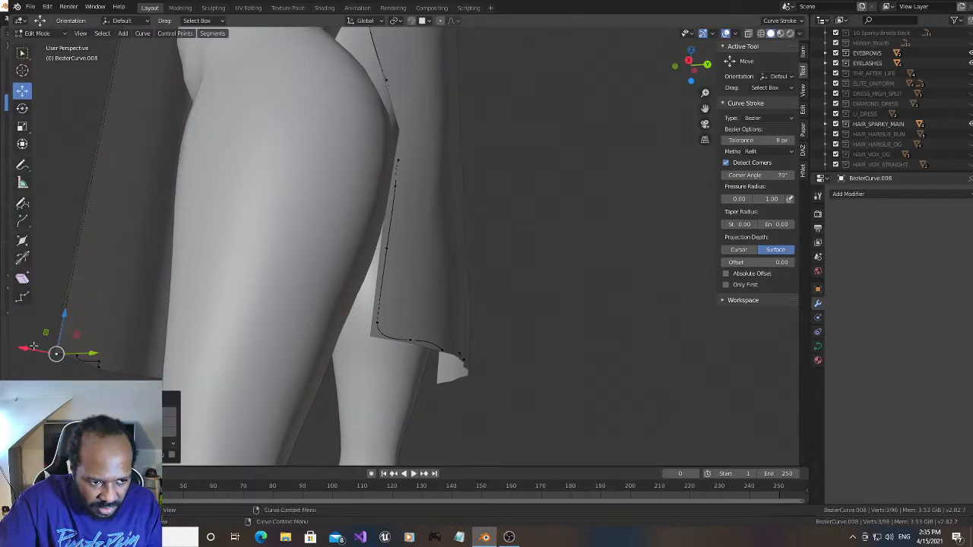
left_click(76, 356)
left_click_drag(85, 317, 105, 324)
left_click(99, 360)
left_click_drag(70, 355, 66, 354)
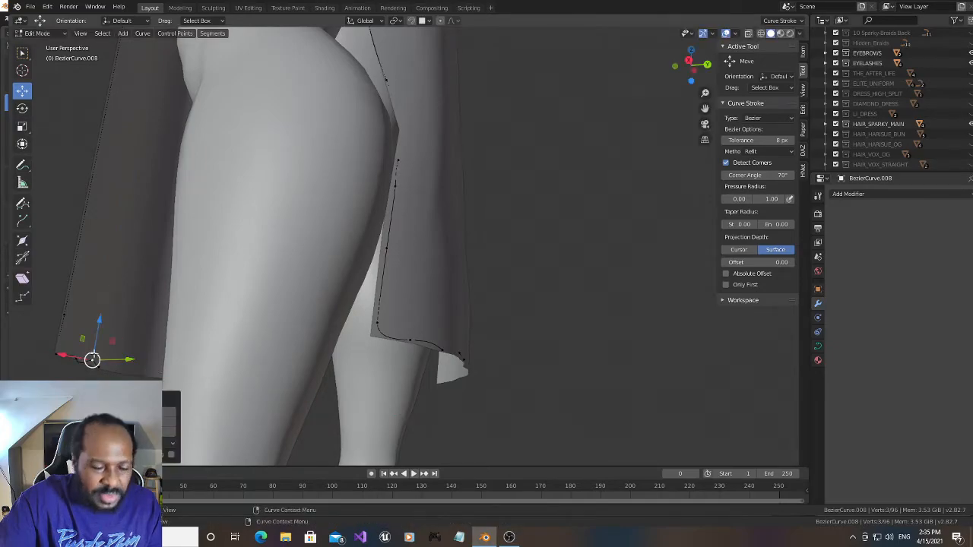
- Subdivide the hem segment between the two points beside the front corner and move the new point onto the hem
left_click_drag(705, 108, 761, 92)
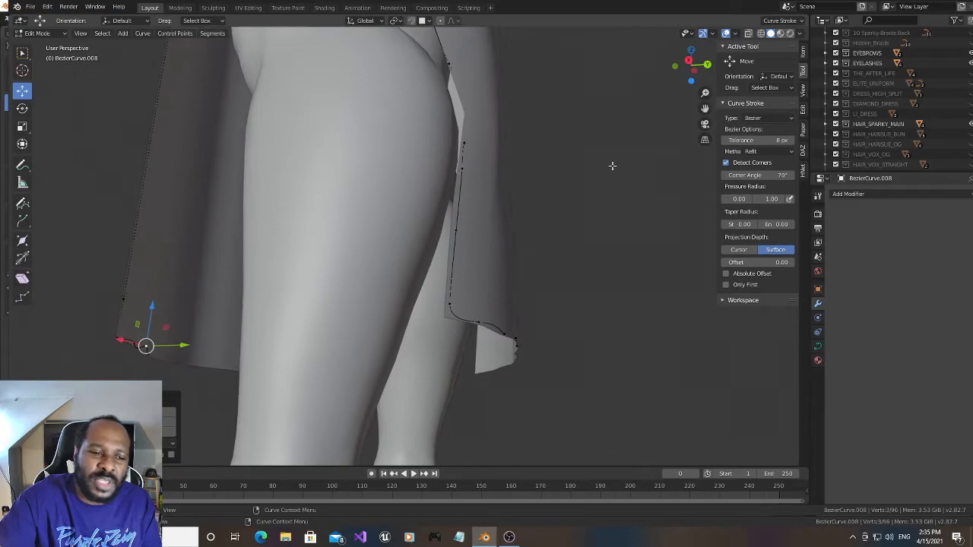
left_click_drag(688, 70, 677, 70)
left_click_drag(704, 107, 768, 104)
scroll(341, 308, "up", 2)
left_click_drag(705, 108, 768, 105)
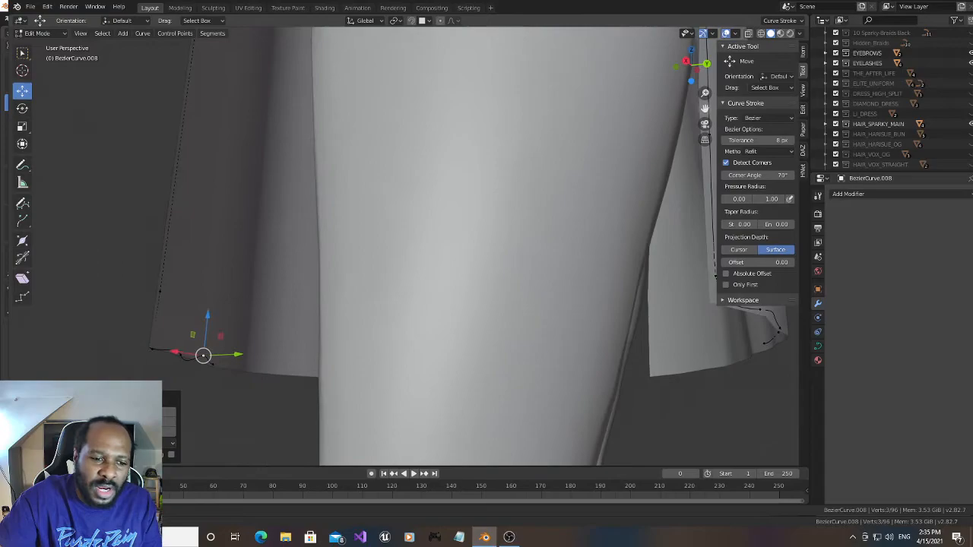
left_click(182, 355)
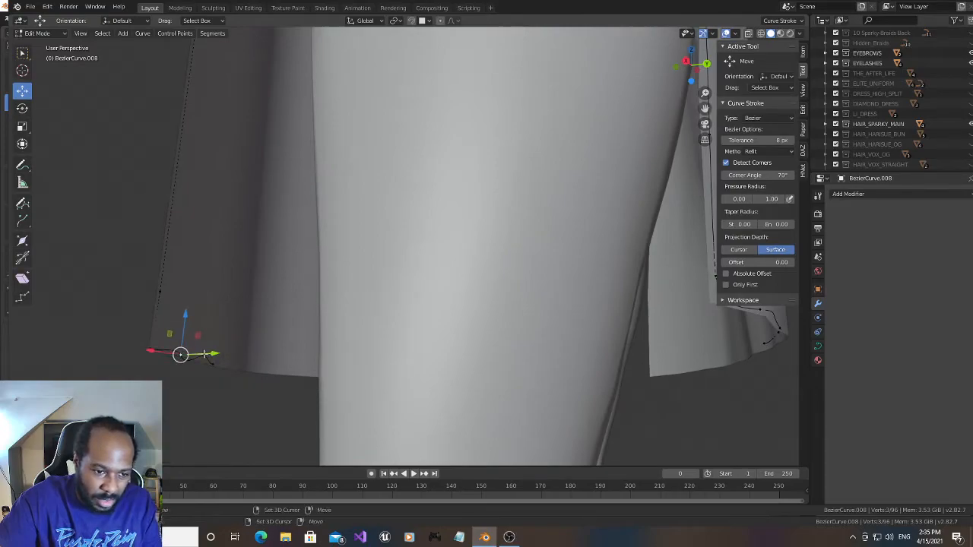
left_click(203, 356, "shift")
right_click(198, 363)
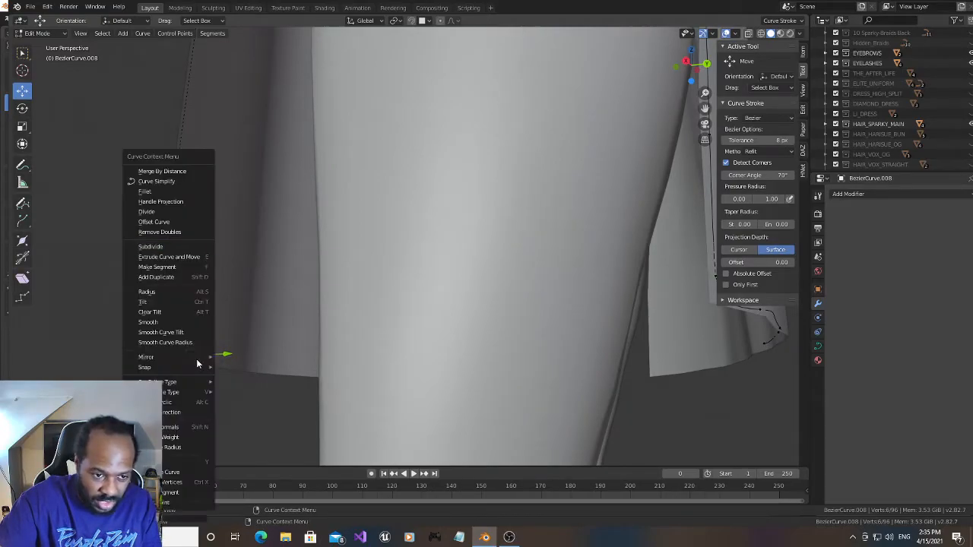
left_click(193, 246)
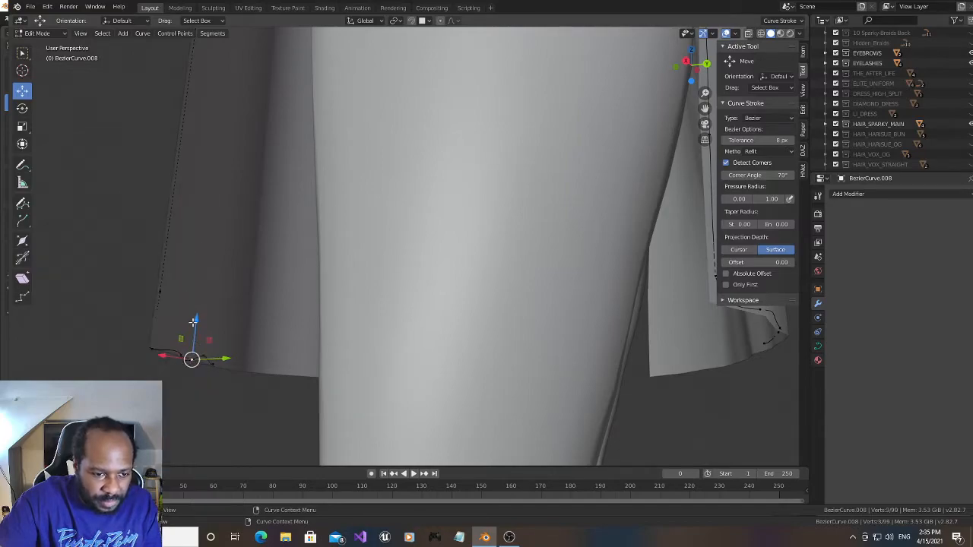
left_click_drag(196, 320, 193, 317)
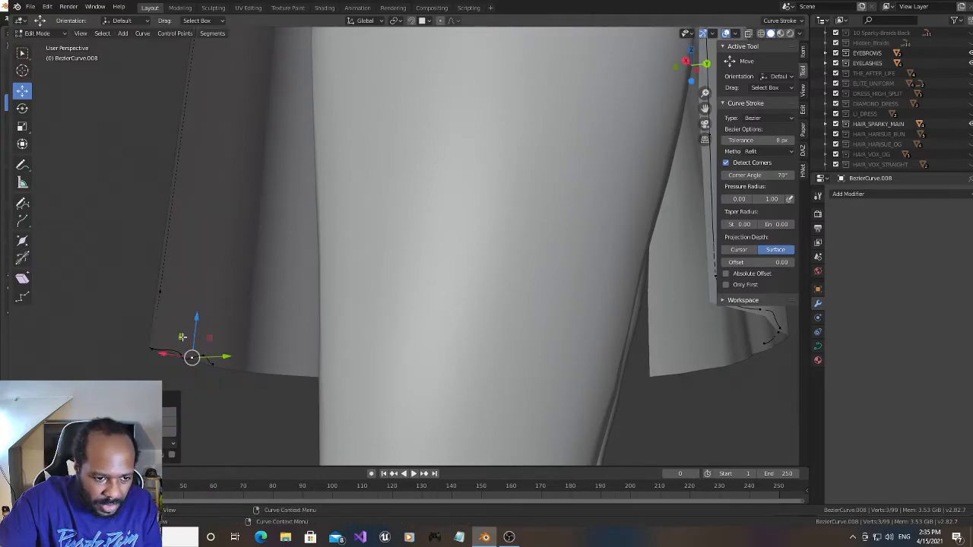
left_click_drag(161, 354, 140, 348)
- Nudge the remaining hem curve points near the front corner vertically so the curve follows the dress hem
left_click(206, 357)
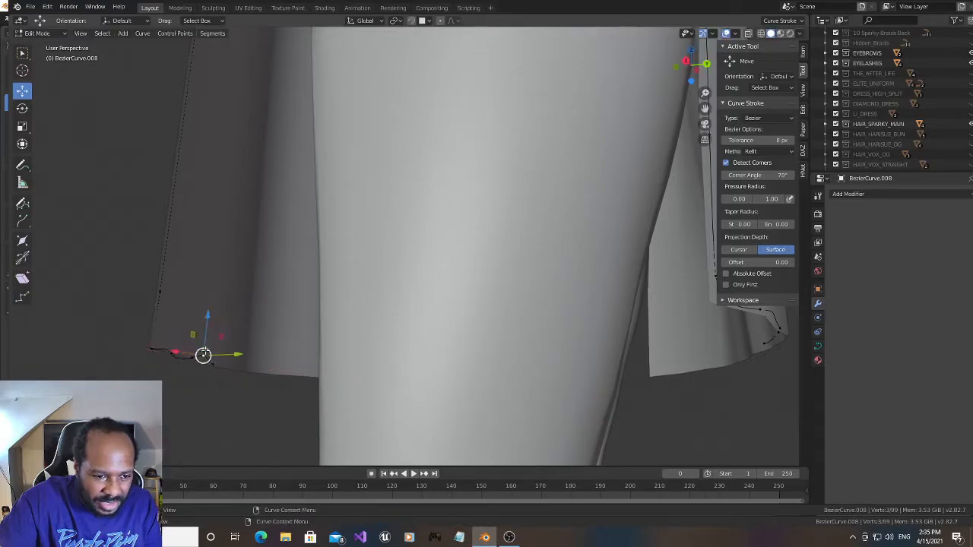
mouse_move(208, 317)
left_mouse_down()
mouse_move(198, 329)
mouse_move(199, 316)
left_mouse_up()
left_click(173, 354)
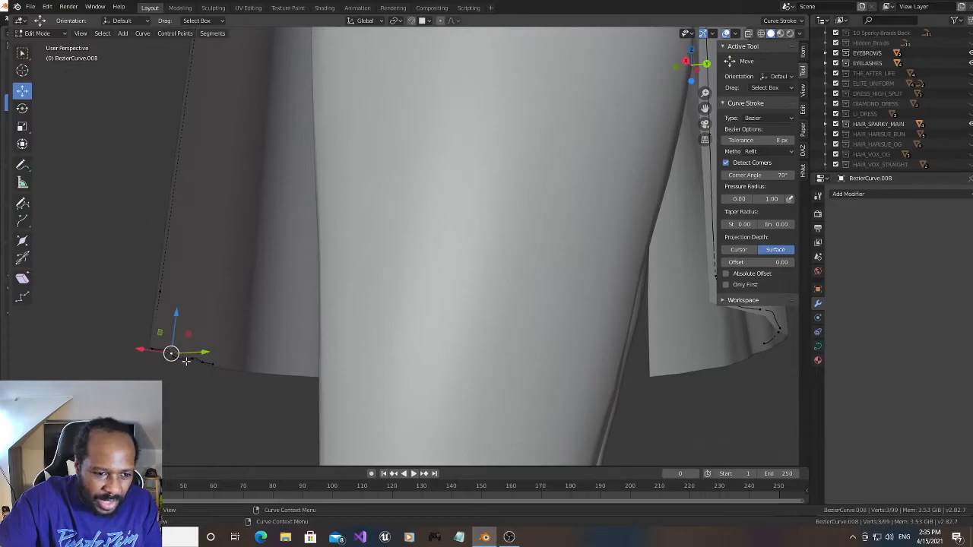
left_click_drag(196, 358, 221, 364)
left_click_drag(217, 323, 217, 326)
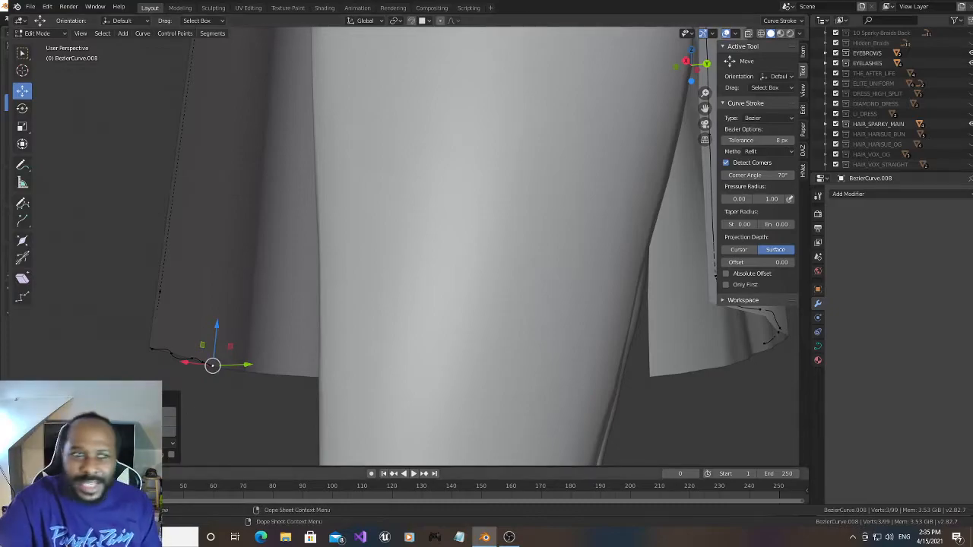
left_click(170, 356)
left_click_drag(180, 308, 180, 307)
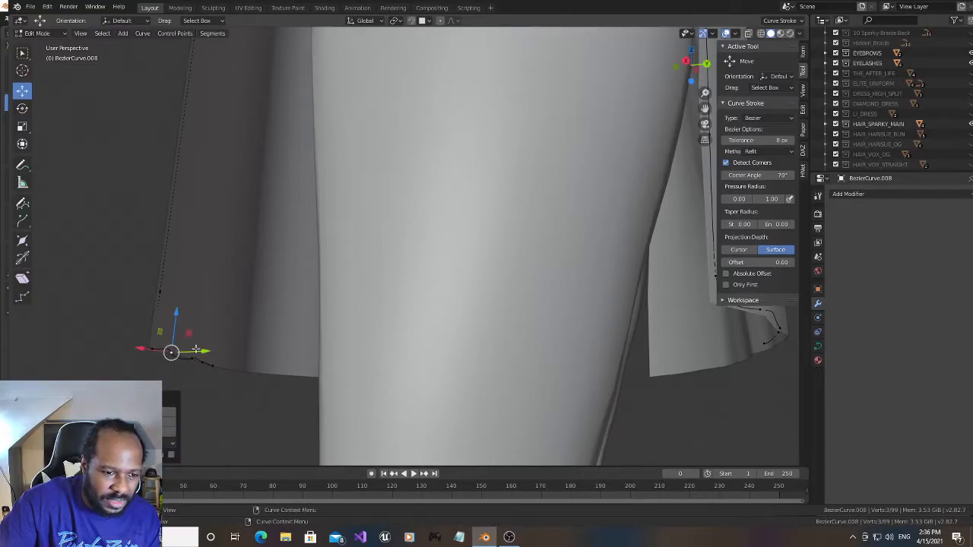
- Delete the uneven hem curve points beside the front panel's lower corner, keeping the corner point itself
right_click(179, 357)
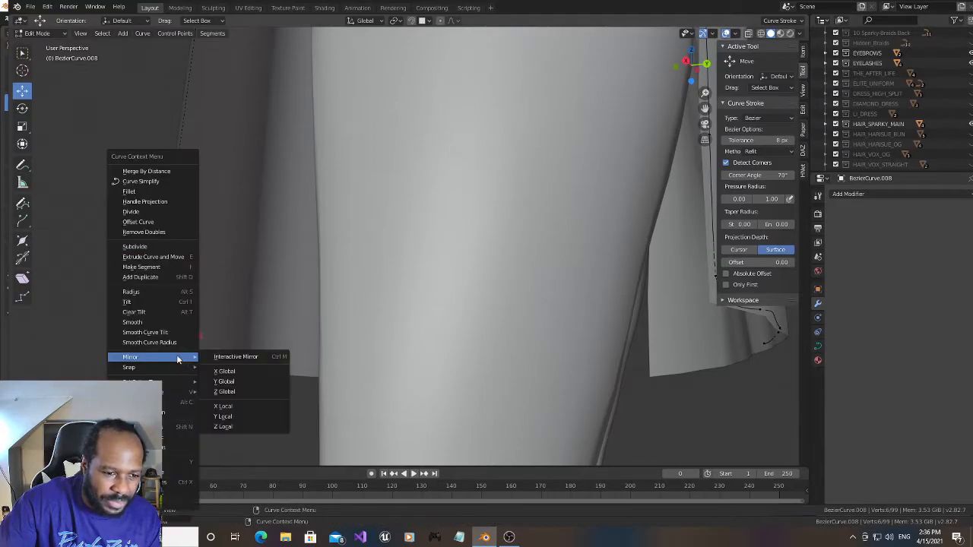
left_click(158, 249)
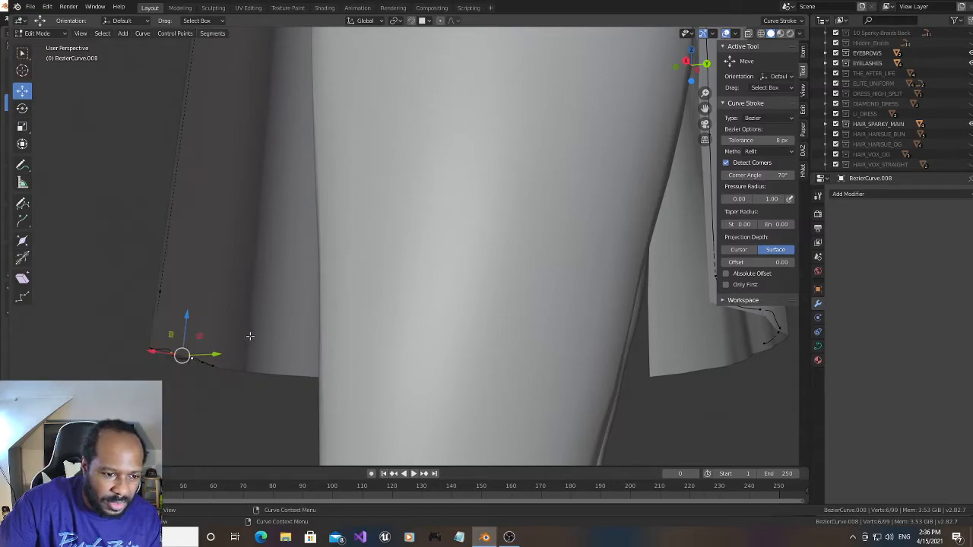
left_click(214, 367, "shift")
left_click(203, 363, "shift")
key("x")
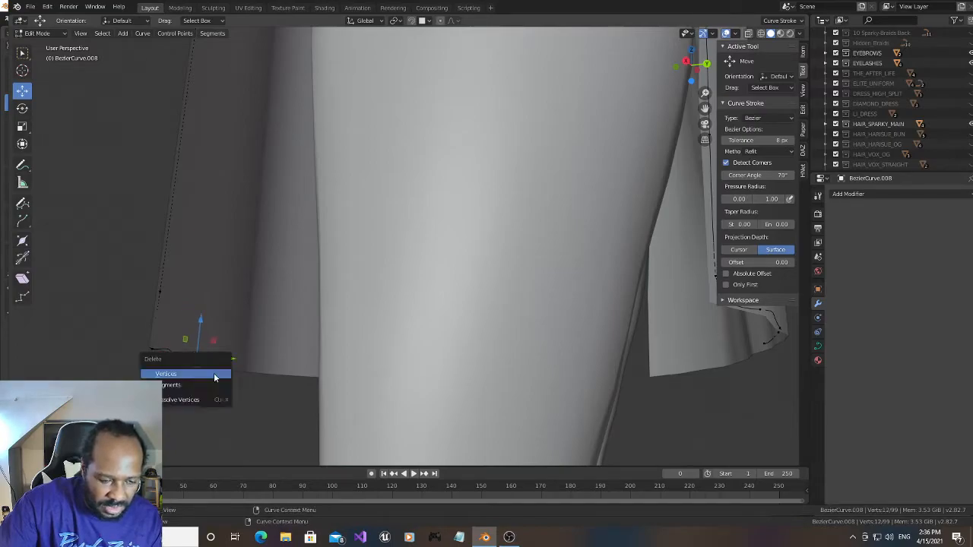
left_click(215, 375)
- Draw a new Bezier stroke along the front panel's hem, starting just beside the corner, and subdivide it twice
left_click_drag(687, 65, 800, 71)
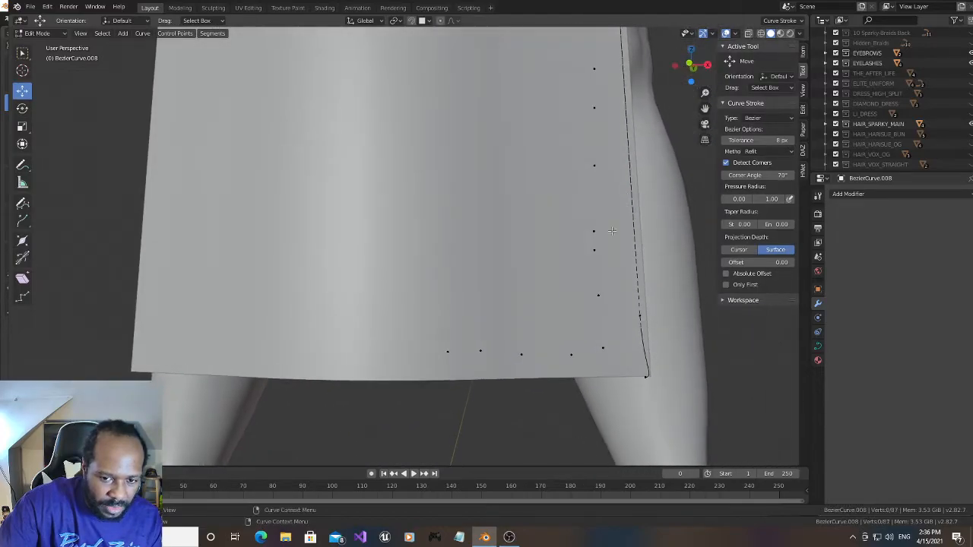
left_click(22, 202)
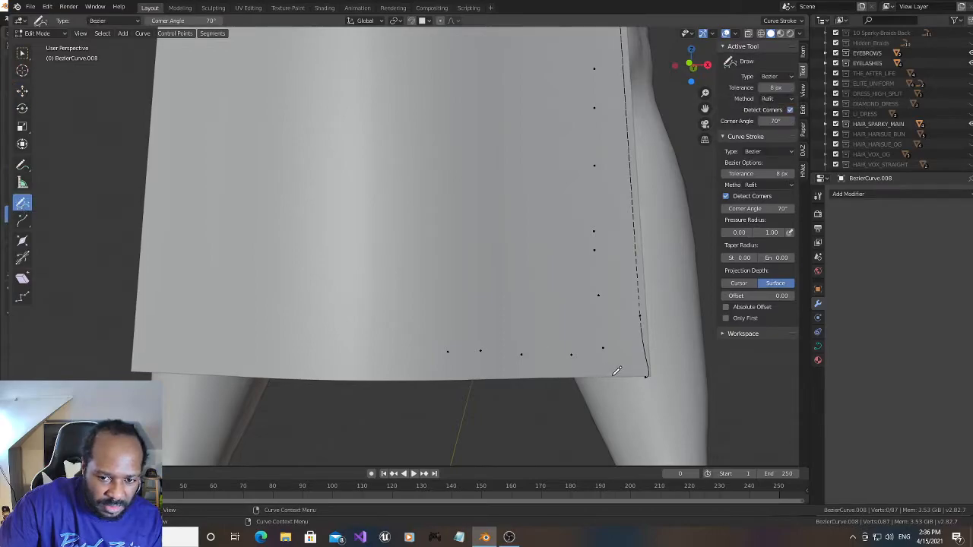
left_click_drag(611, 371, 431, 372)
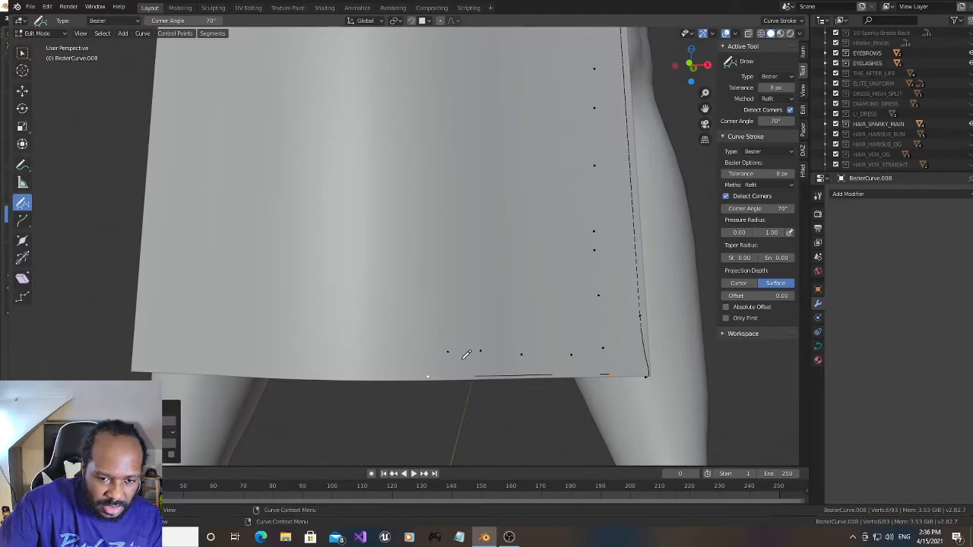
right_click(464, 357)
mouse_move(462, 364)
left_click(437, 246)
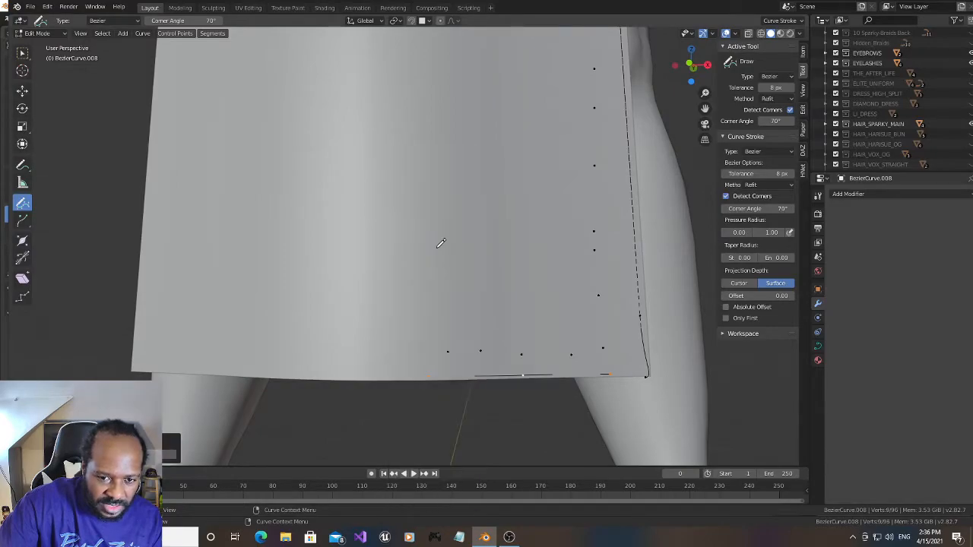
right_click(499, 342)
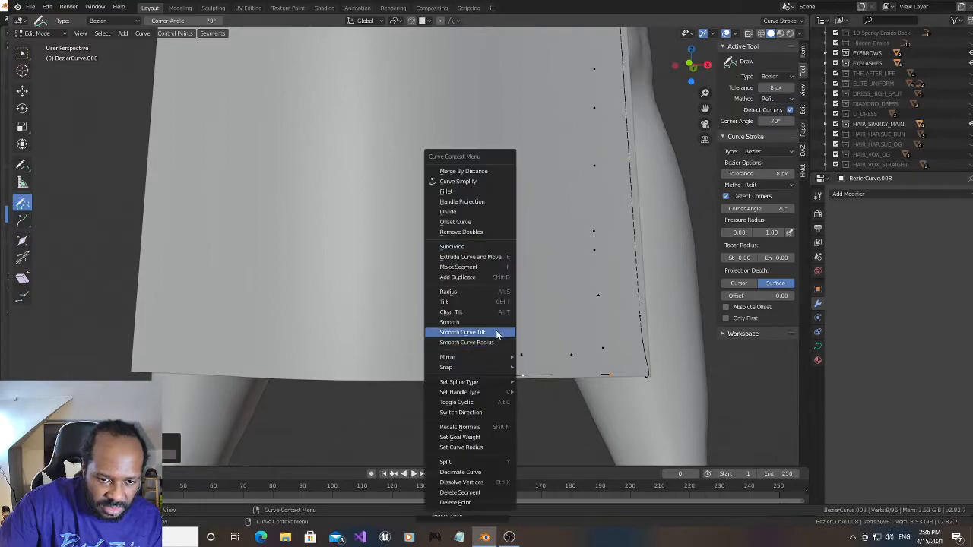
left_click(474, 247)
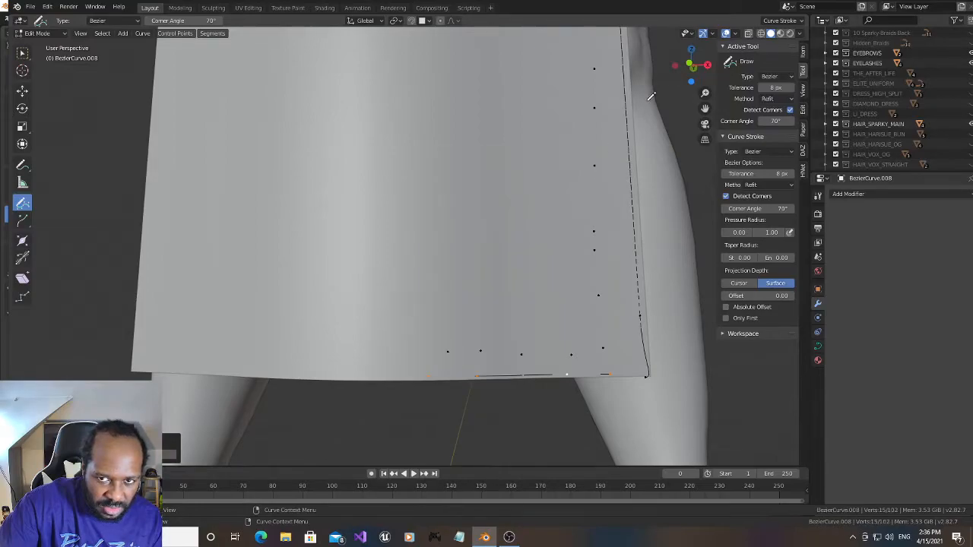
- Join the new hem stroke to the front corner point and nudge the corner point onto the dress edge
mouse_move(690, 67)
left_mouse_down()
mouse_move(730, 70)
mouse_move(695, 66)
left_mouse_up()
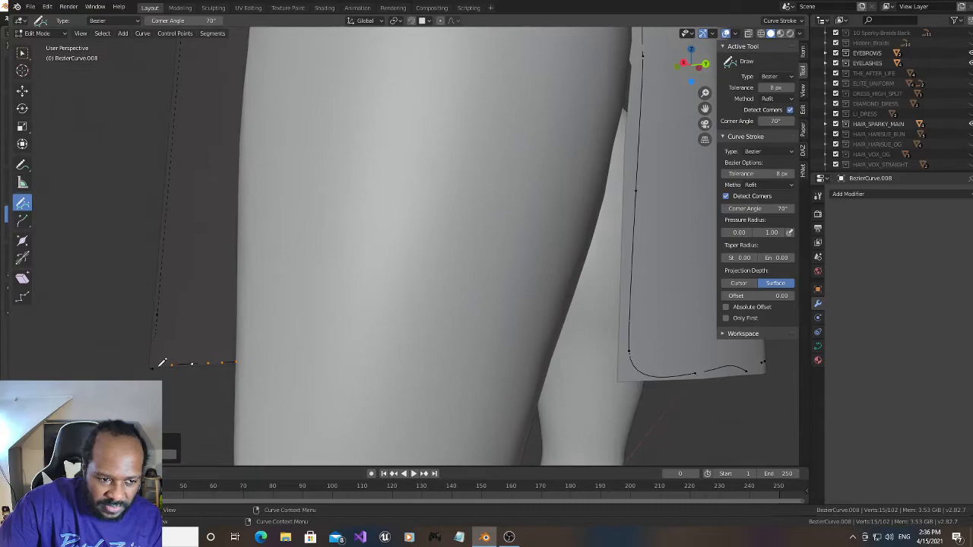
left_click(148, 376)
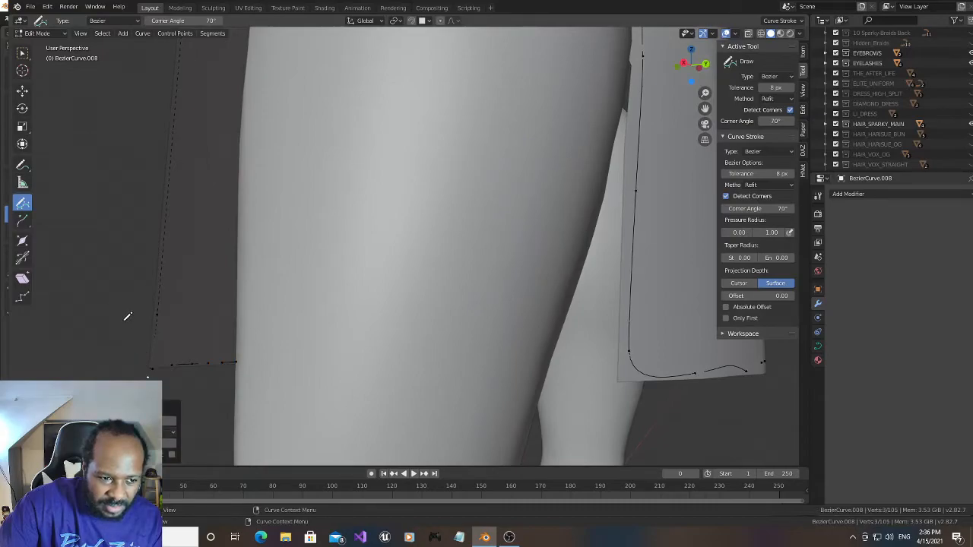
key("ctrl+z")
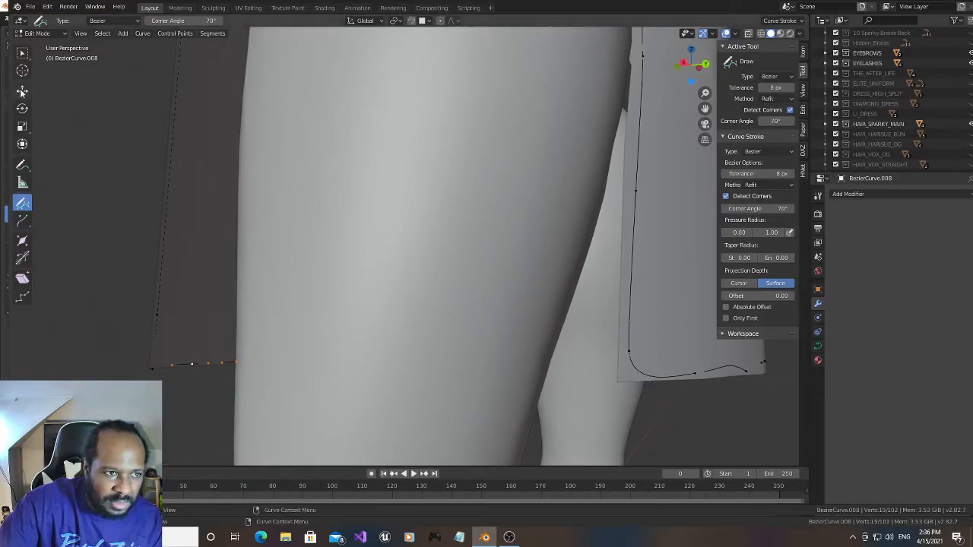
left_click(23, 92)
left_click(155, 370)
left_click(173, 367, "shift")
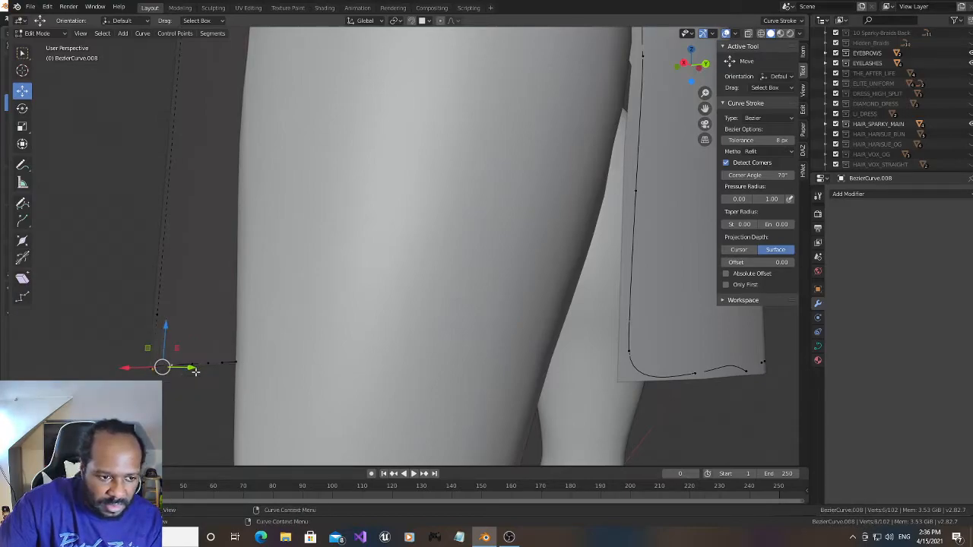
scroll(168, 315, "up", 5)
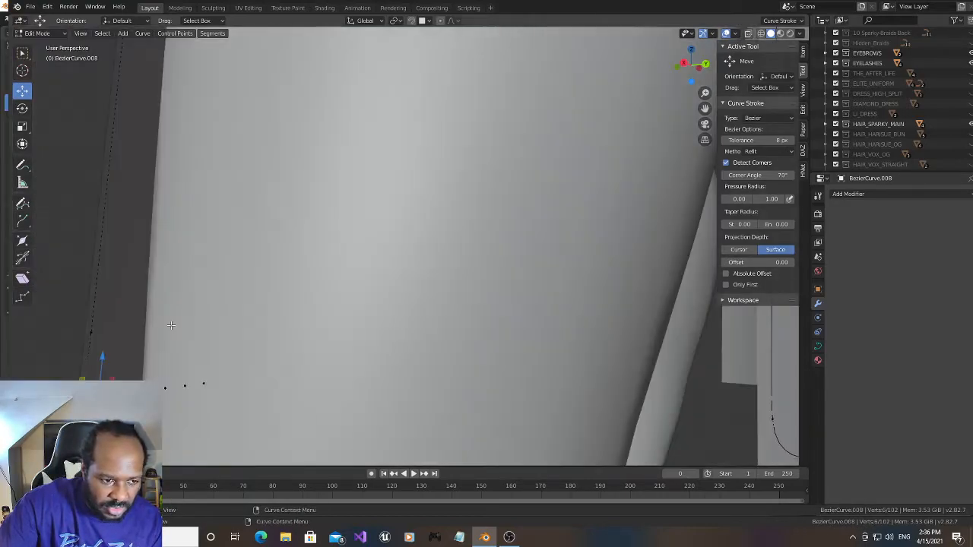
left_click_drag(704, 108, 819, 69)
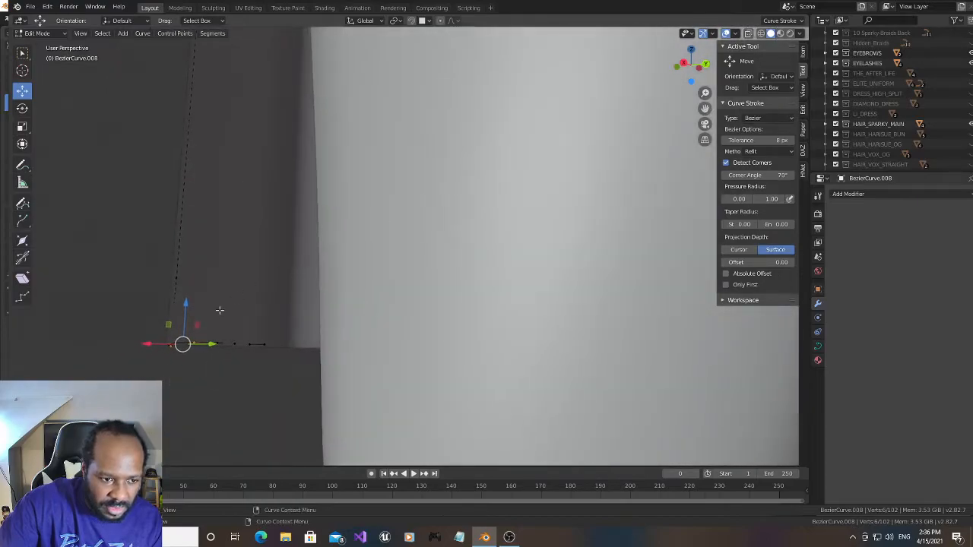
left_click(171, 343)
mouse_move(175, 303)
left_mouse_down()
mouse_move(174, 294)
mouse_move(171, 302)
left_mouse_up()
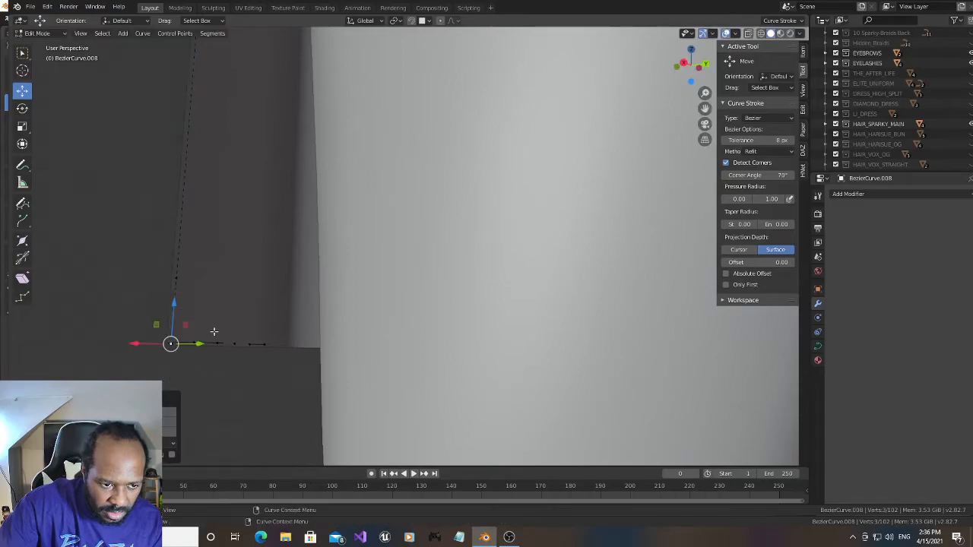
- Give the trim curve thickness with a bevel depth of 0.01 m
left_click_drag(695, 73, 805, 82)
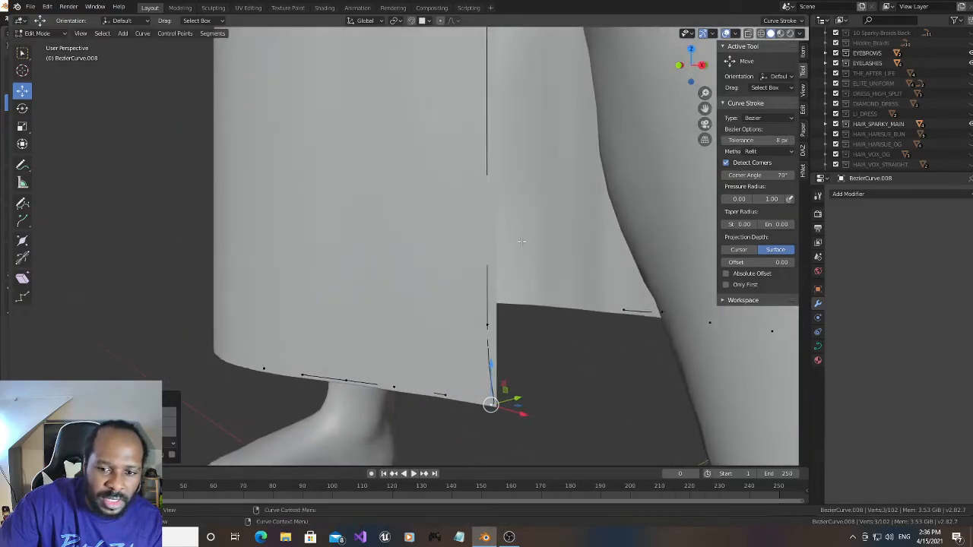
scroll(523, 240, "down", 4)
left_click_drag(705, 108, 669, 210)
left_click(818, 347)
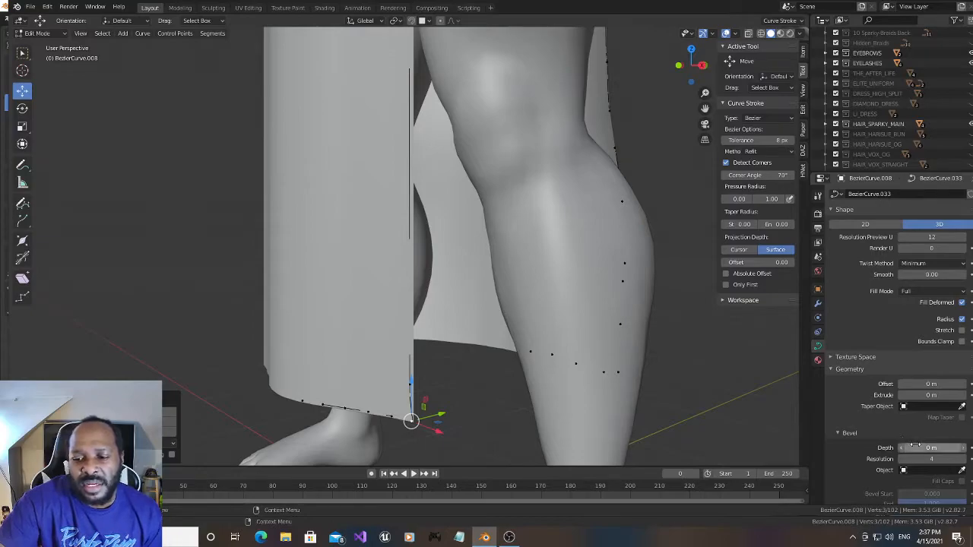
mouse_move(919, 447)
left_mouse_down()
mouse_move(936, 447)
mouse_move(919, 448)
left_mouse_up()
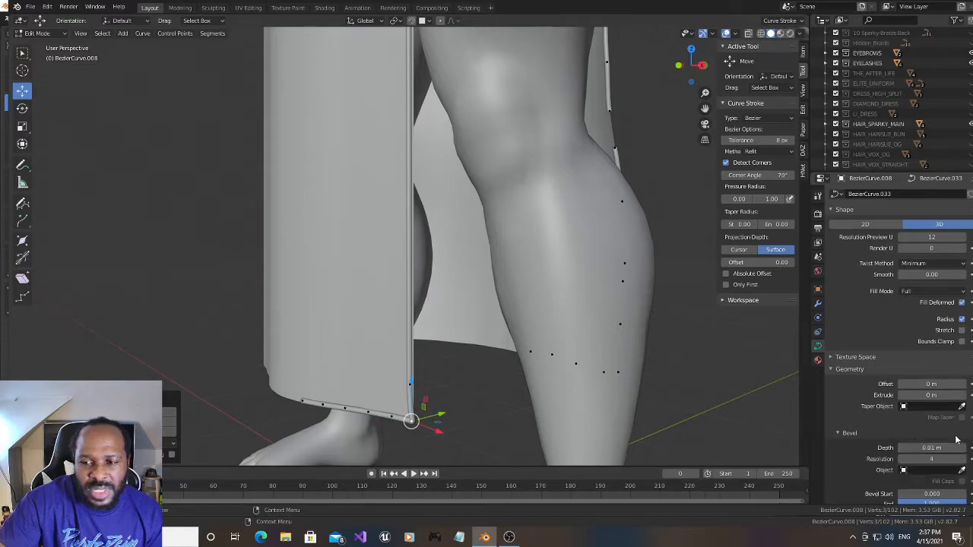
- Reduce the curve's bevel depth to 0.005 m
left_click(930, 448)
left_click(911, 448)
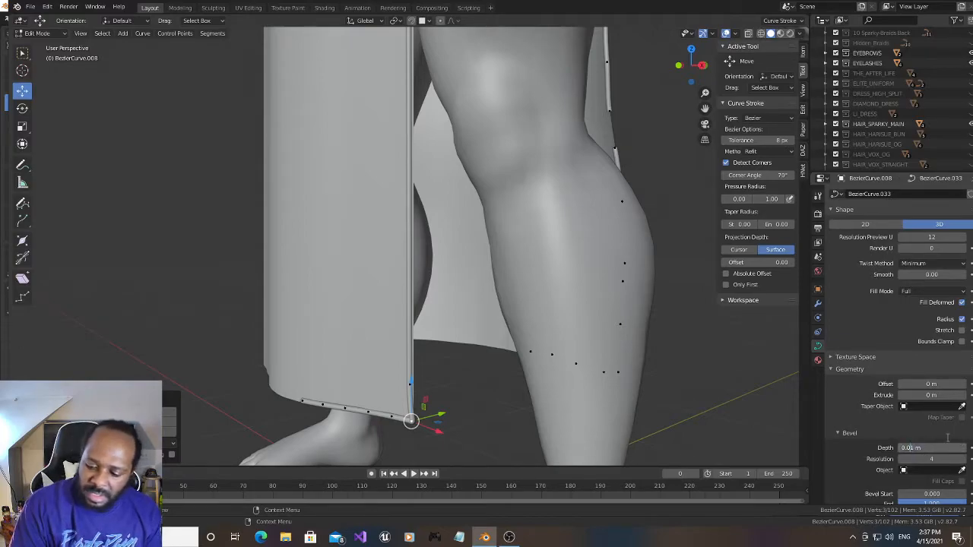
key("BackSpace")
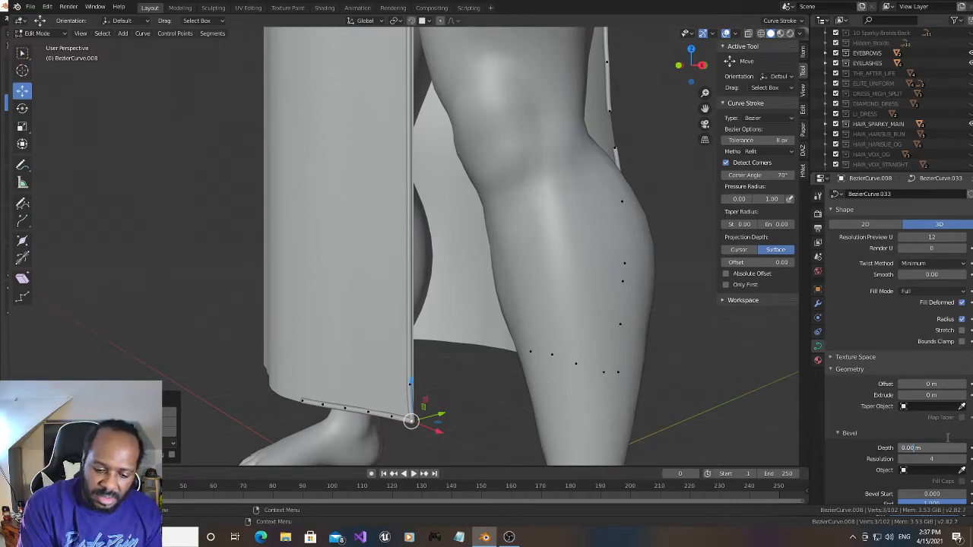
type("05")
key("Return")
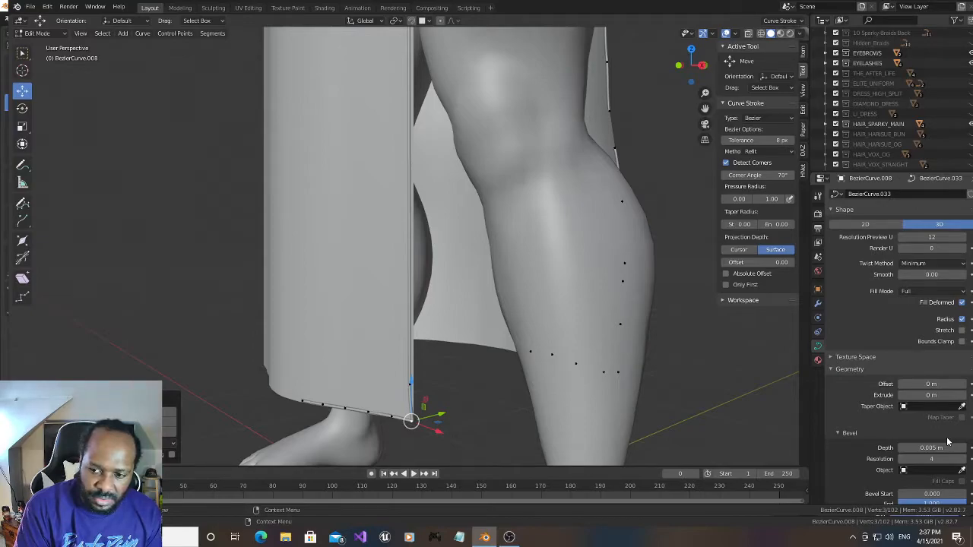
- Set the curve's bevel depth to 0.009 m
left_click(939, 448)
left_click(915, 448)
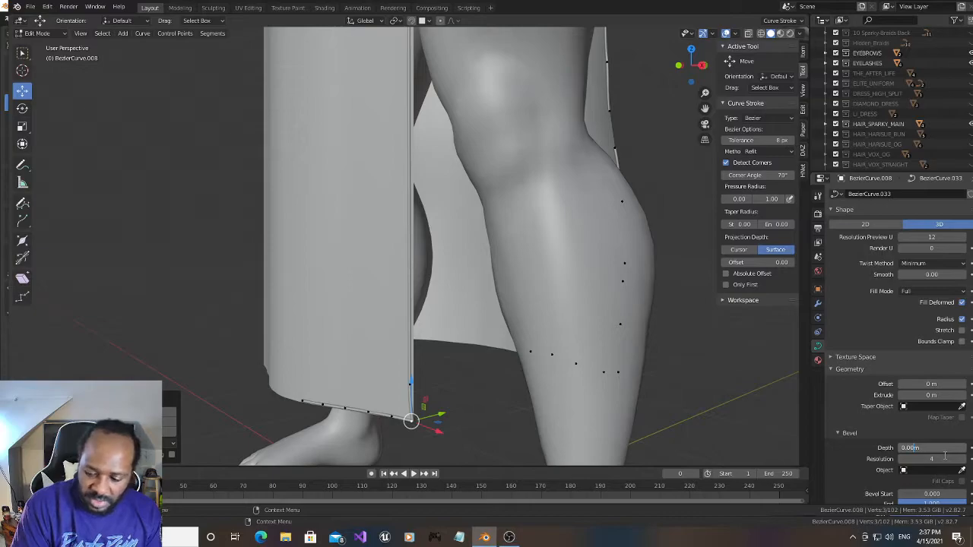
key("Return")
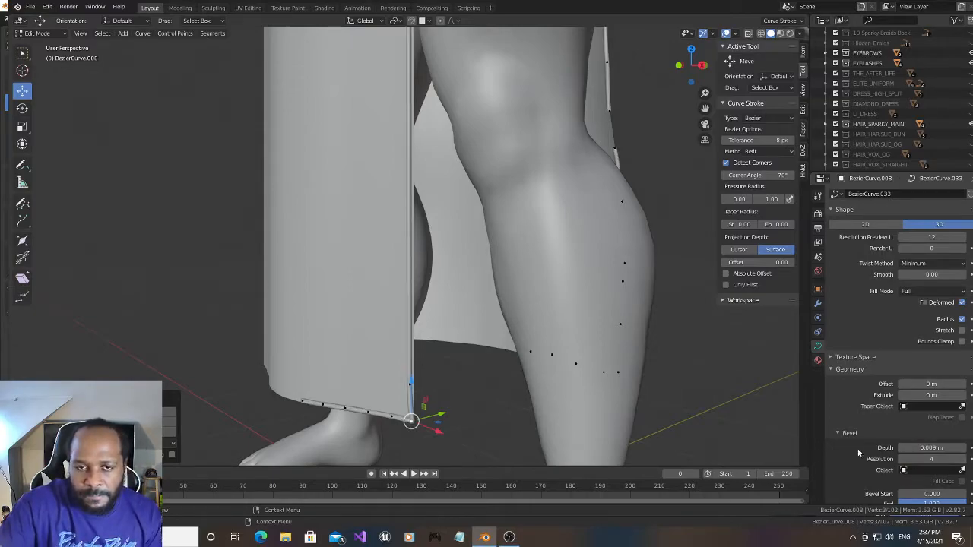
- Bridge two gaps in the trim along the back panel's slit edge by making segments between the neighbouring end points
left_click_drag(687, 67, 712, 67)
right_click(524, 158, "shift")
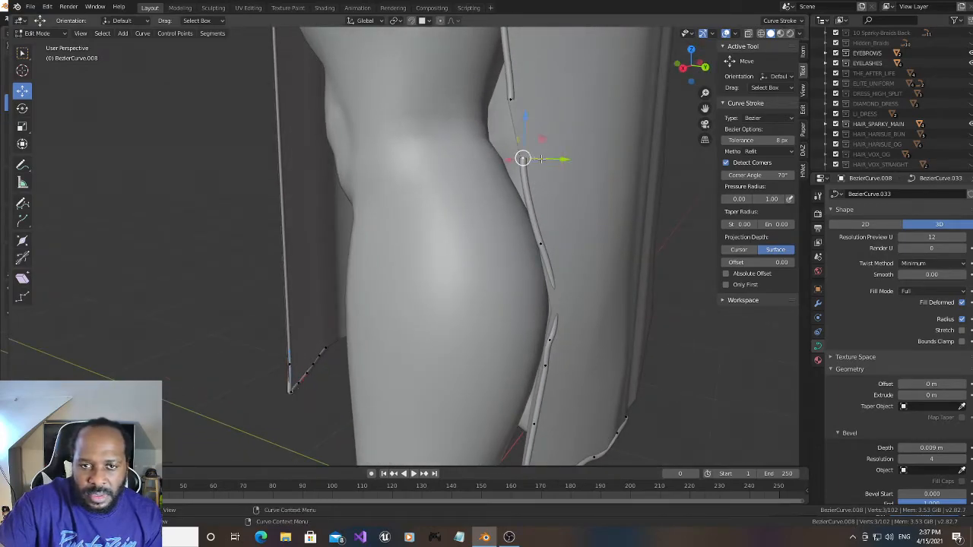
right_click(516, 128, "shift")
key("f")
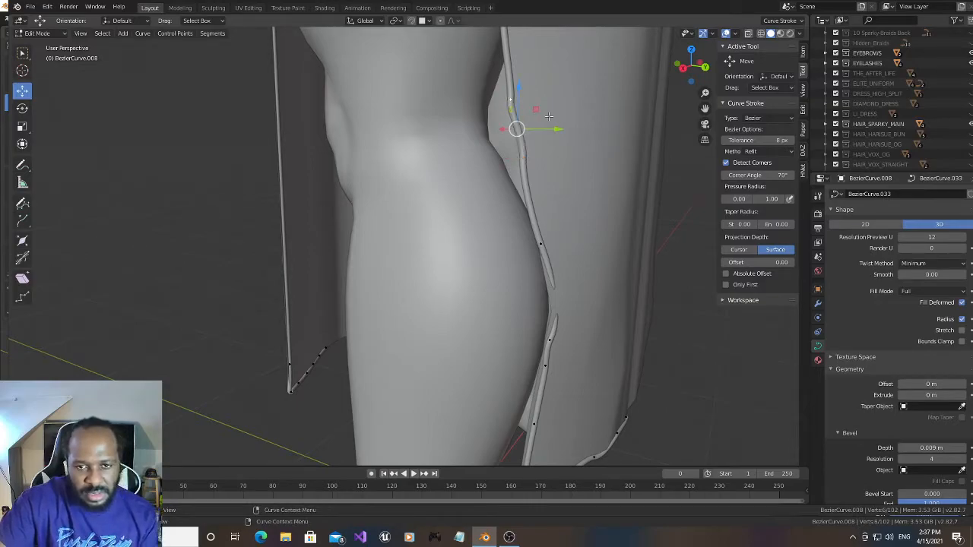
left_click_drag(703, 109, 723, 486)
left_click(539, 204)
left_click(531, 284, "shift")
key("f")
- Reposition the curve points on the slit's upper edge over the hip so the trim follows the dress edge
left_click_drag(704, 109, 711, 444)
left_click(477, 156)
left_click_drag(477, 156, 464, 139)
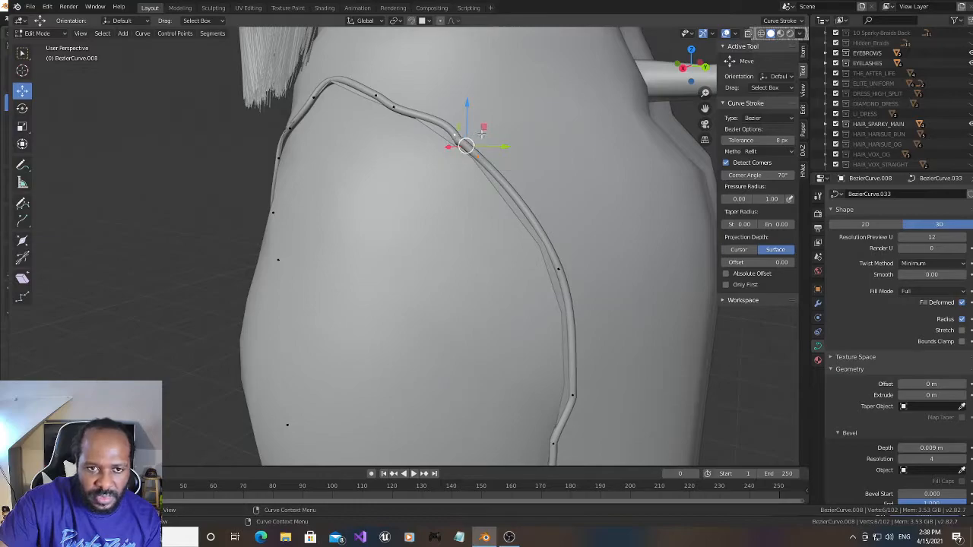
left_click_drag(690, 67, 698, 74)
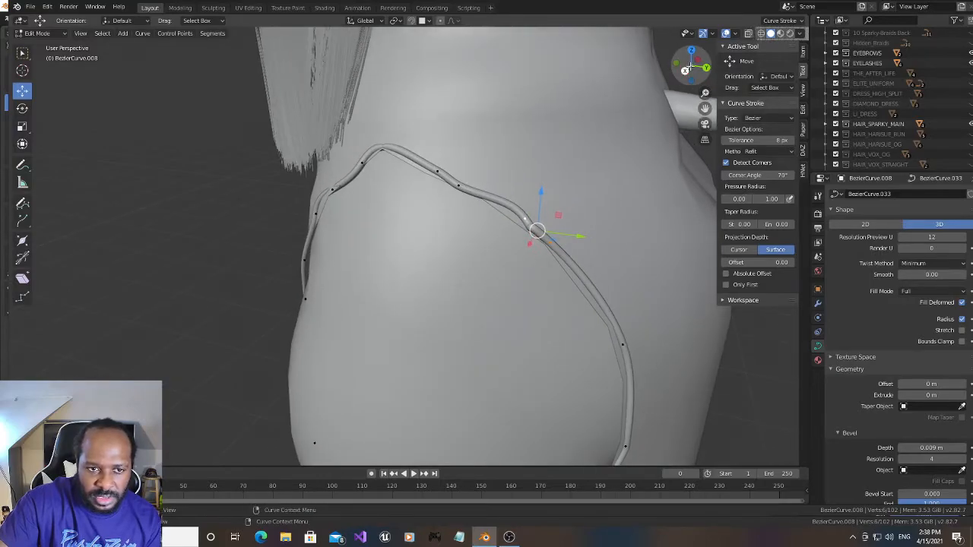
scroll(630, 129, "up", 2)
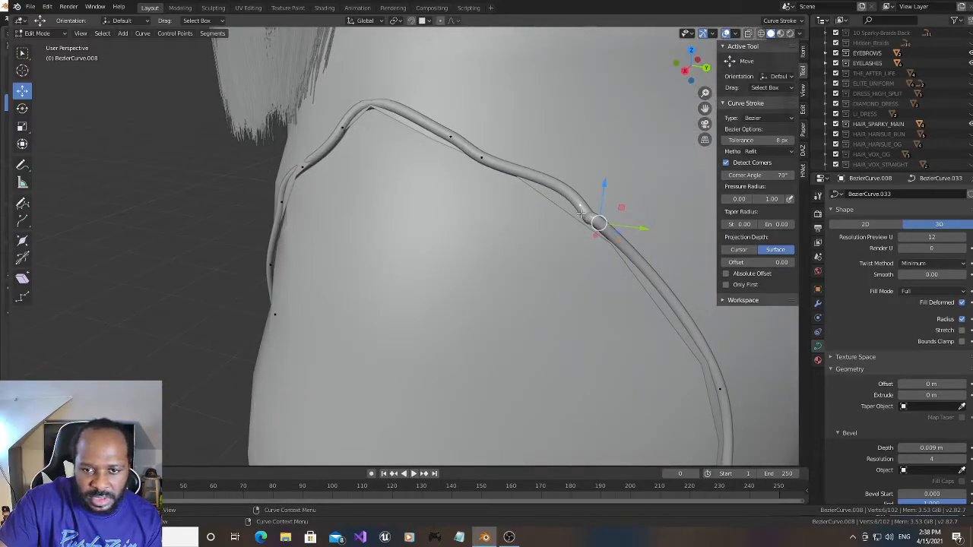
left_click_drag(584, 209, 543, 166)
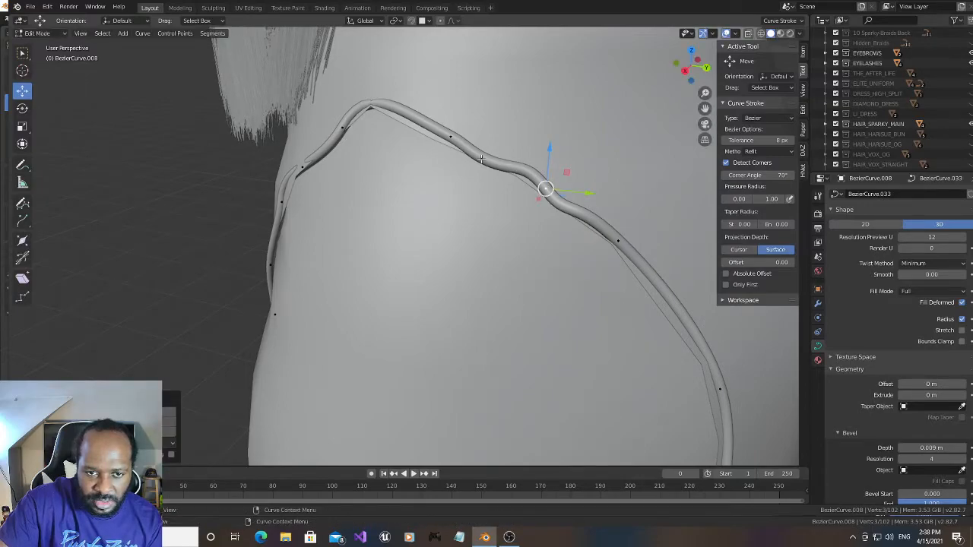
left_click(449, 136)
left_click_drag(450, 95, 437, 102)
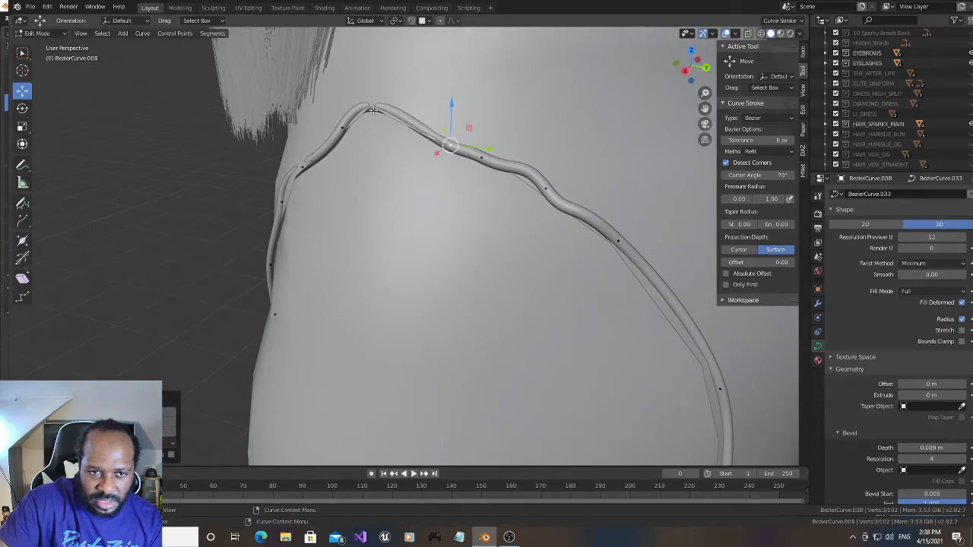
- Subdivide the curve segment across the slit's peak and move the new point onto the dress edge
left_click(344, 127, "shift")
right_click(363, 114)
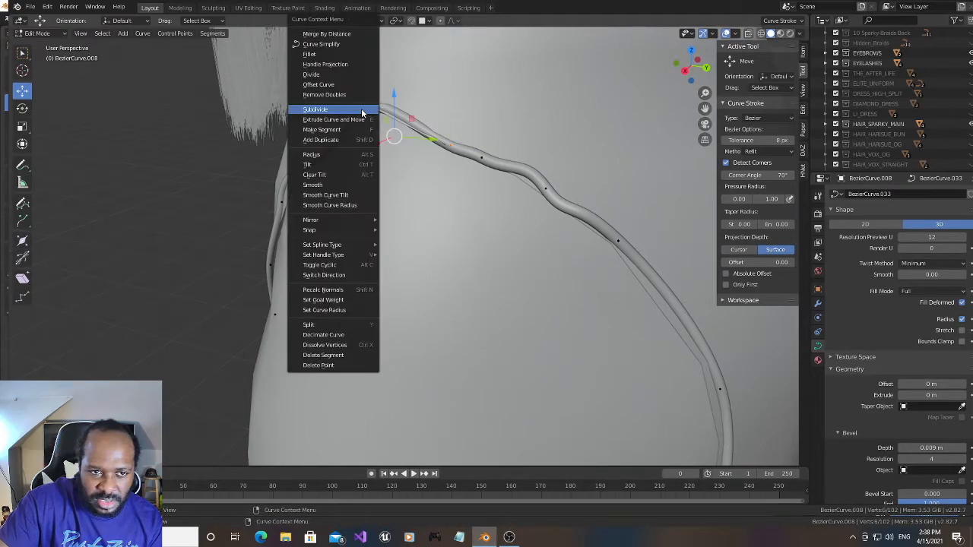
left_click(363, 111)
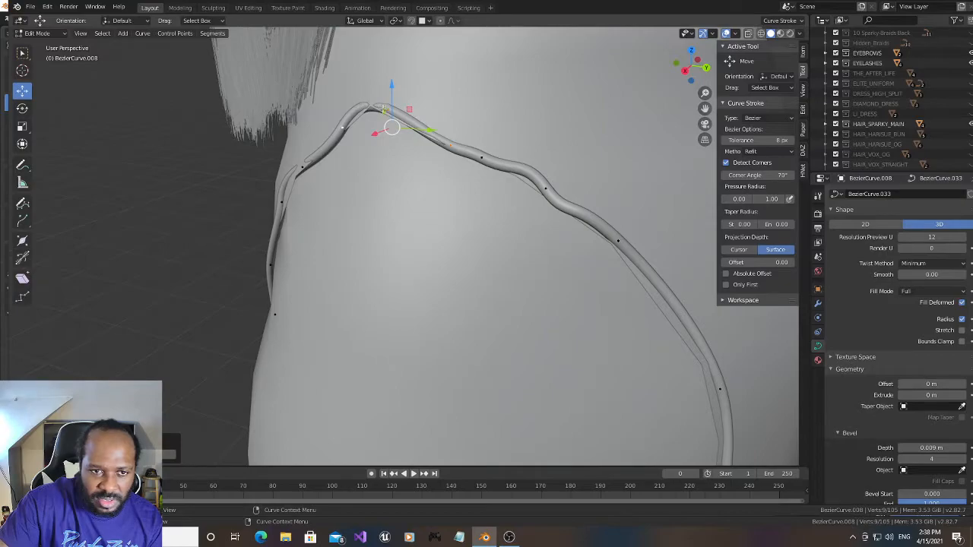
left_click_drag(682, 70, 681, 65)
mouse_move(441, 183)
middle_mouse_down()
mouse_move(442, 201)
mouse_move(424, 176)
middle_mouse_up()
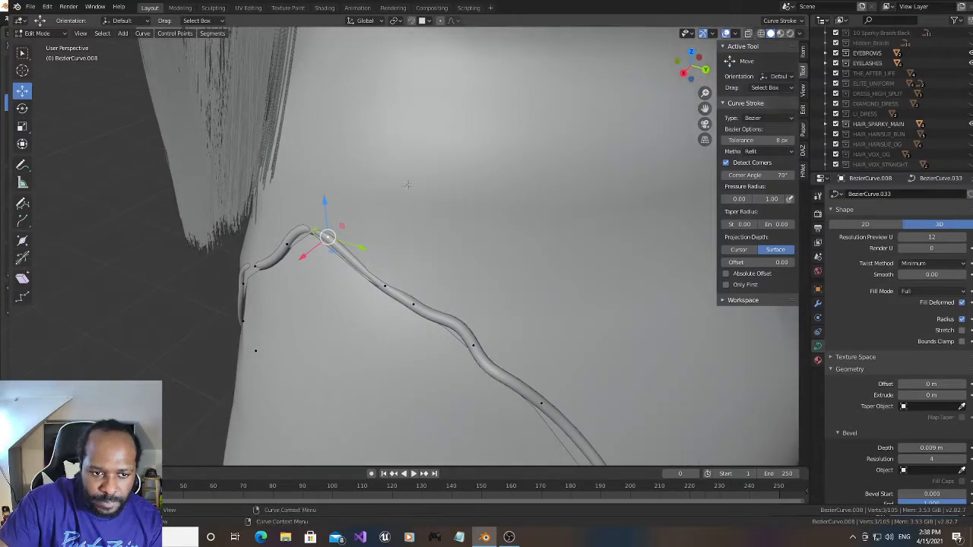
mouse_move(327, 237)
left_mouse_down()
mouse_move(307, 228)
mouse_move(318, 235)
left_mouse_up()
middle_click_drag(606, 161, 474, 141)
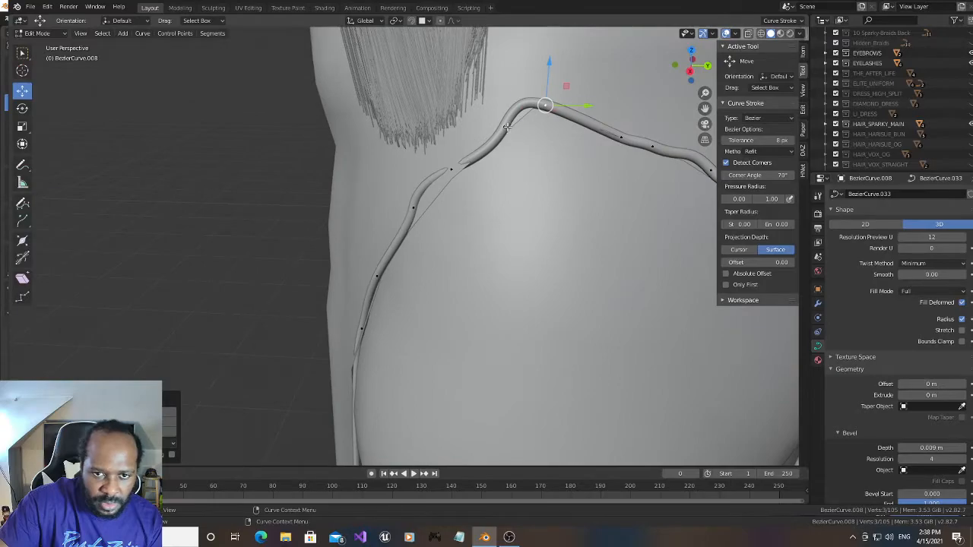
- Subdivide the trim segment just behind the slit's peak and move the new point vertically and along X onto the dress edge
left_click(507, 127)
left_click(544, 106, "shift")
left_click(525, 111)
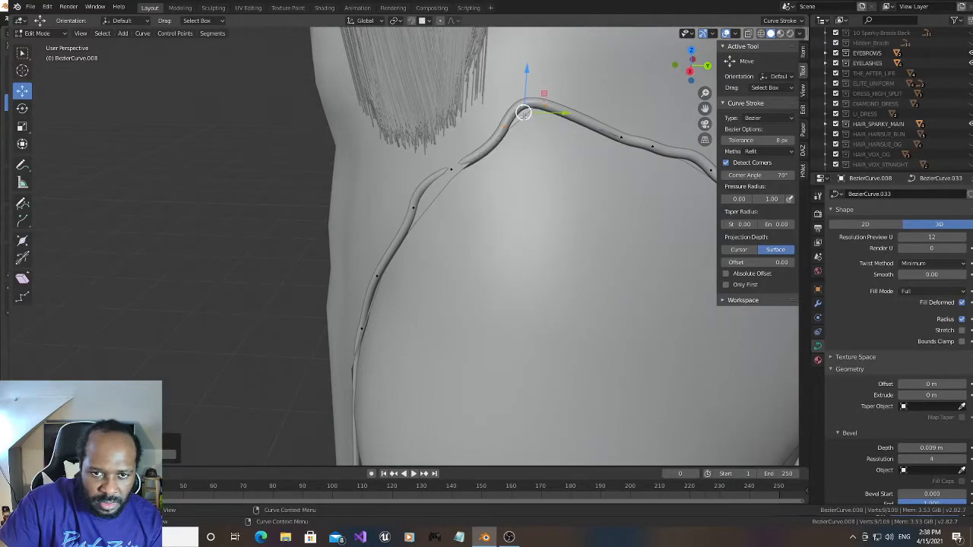
key("g")
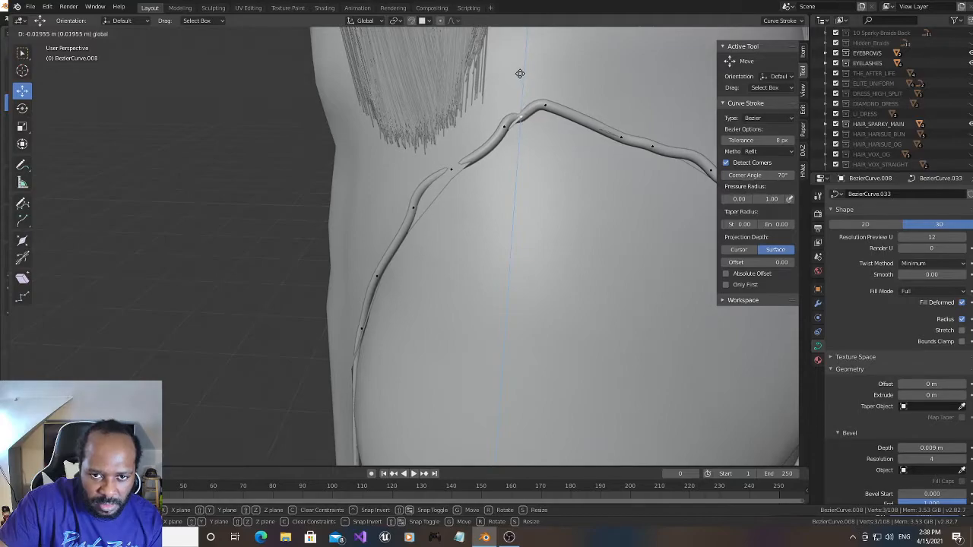
left_click(520, 74)
left_click_drag(685, 76, 652, 80)
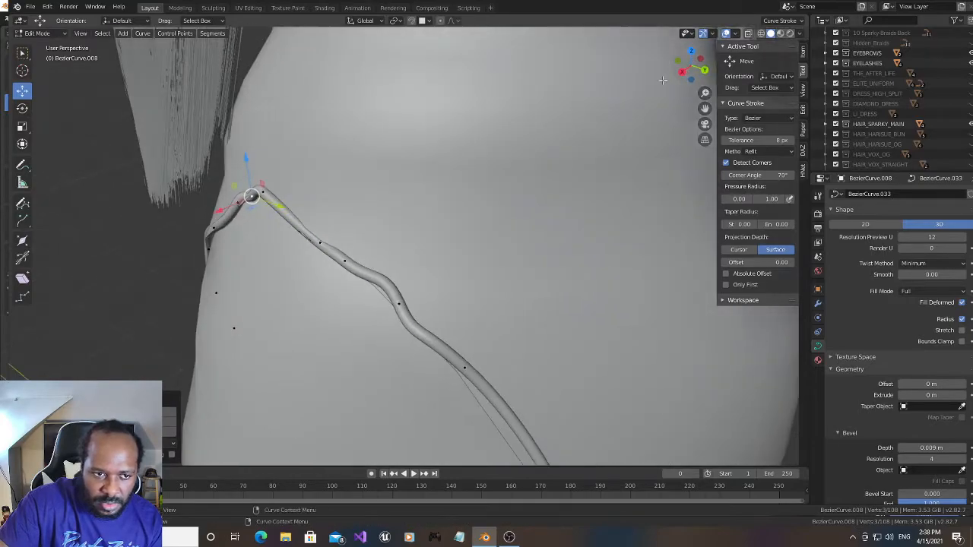
left_click_drag(220, 215, 218, 209)
left_click_drag(687, 75, 720, 70)
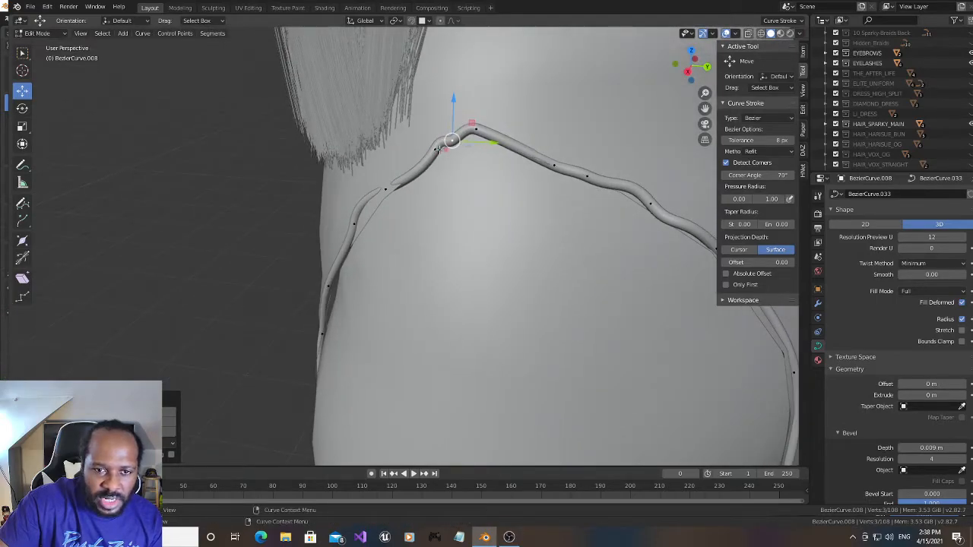
- Fine-tune the two curve points just behind the slit's peak along X and Z so the trim bends smoothly over the hip
left_click_drag(439, 149, 458, 171)
left_click_drag(436, 122, 431, 119)
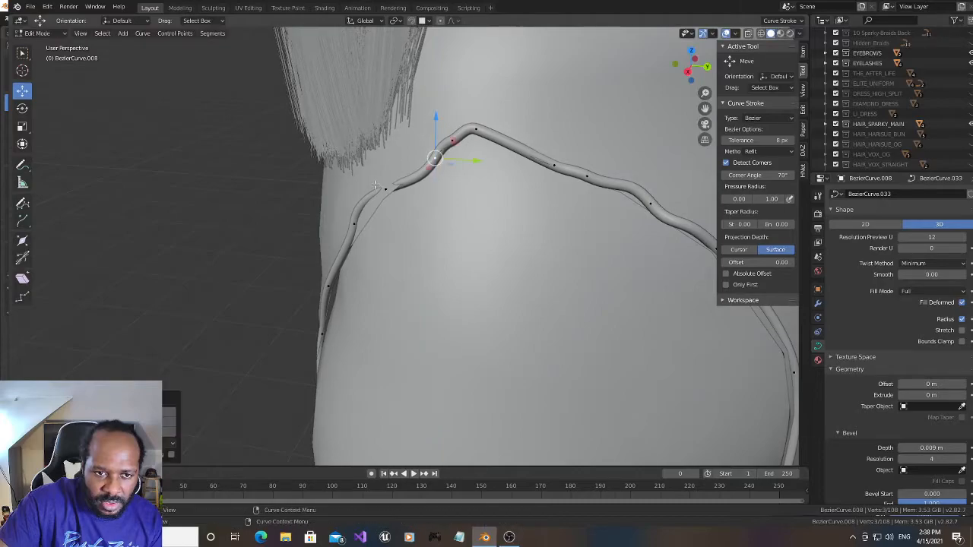
left_click(385, 190)
left_click(436, 158)
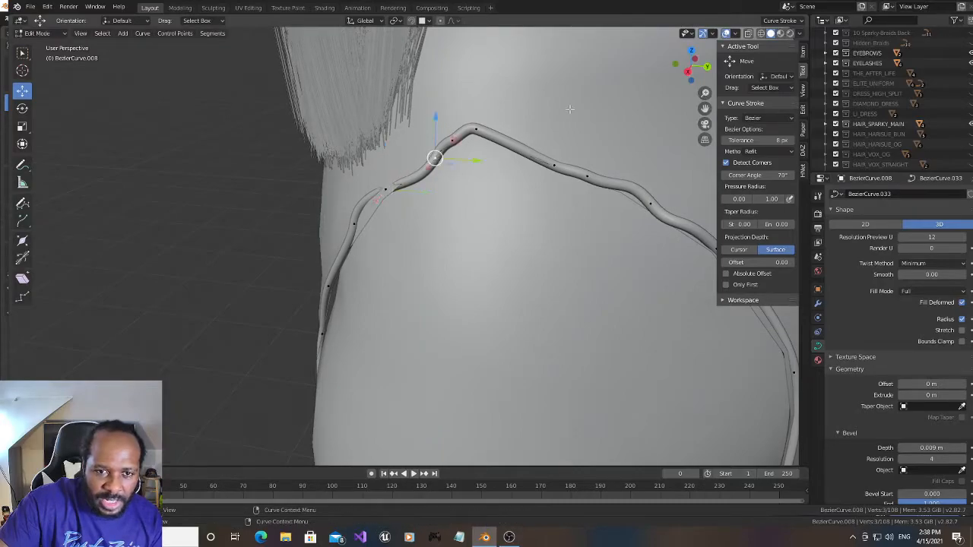
left_click_drag(687, 74, 673, 82)
left_click_drag(349, 196, 348, 198)
left_click(365, 182)
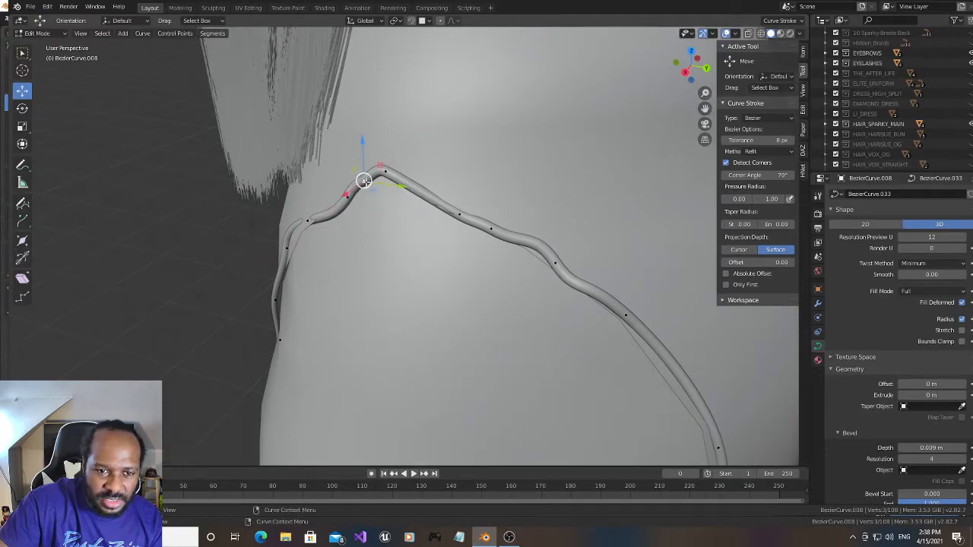
left_click_drag(361, 142, 360, 141)
left_click_drag(688, 68, 718, 58)
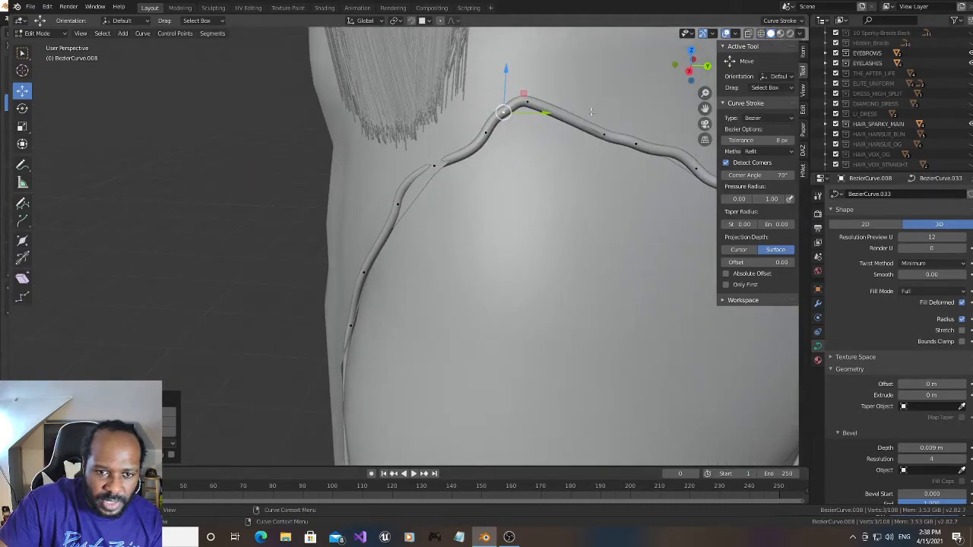
- Subdivide the trim segment between the two curve points below the hair tips, behind the slit's peak
left_click(431, 166)
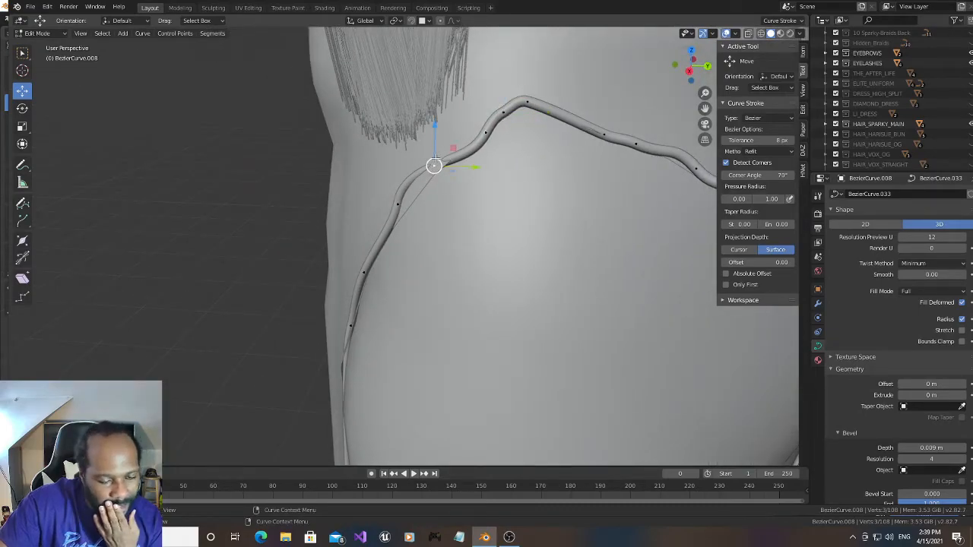
mouse_move(435, 123)
left_mouse_down()
mouse_move(437, 136)
mouse_move(431, 131)
left_mouse_up()
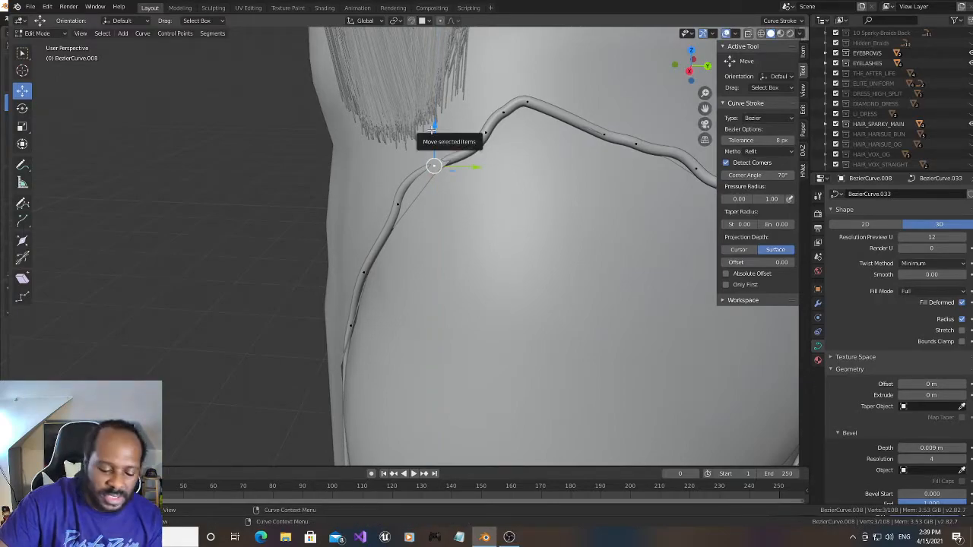
left_click(487, 134, "shift")
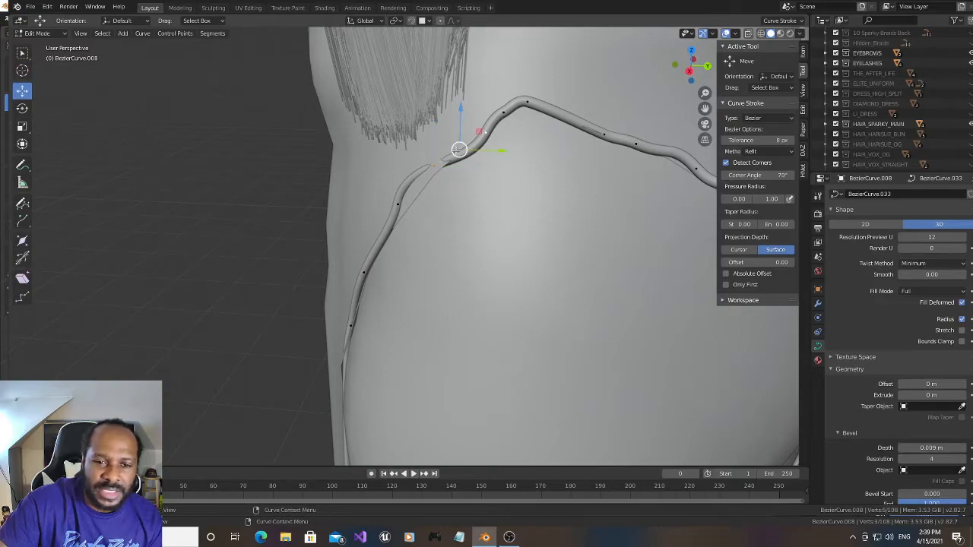
right_click(459, 155)
left_click(456, 155)
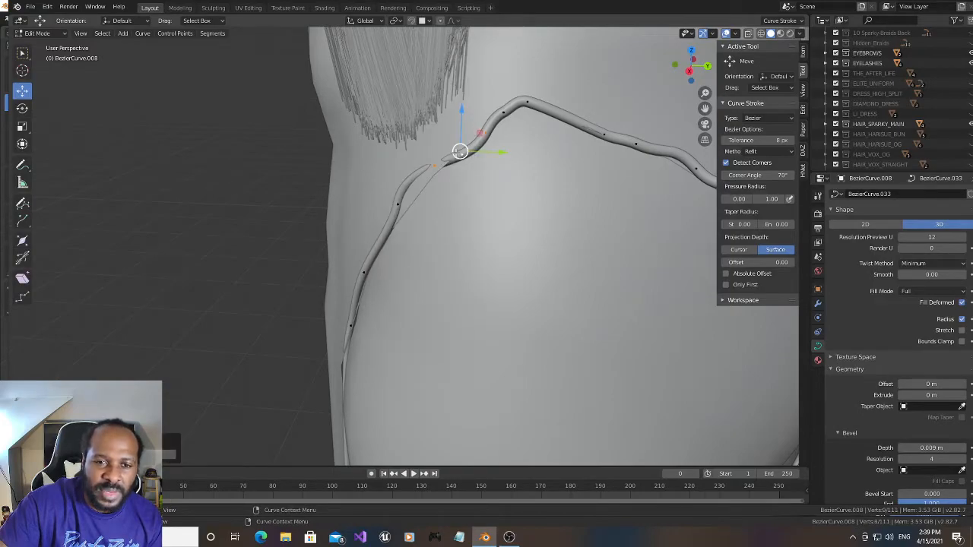
- Move the point at the lower end of the newly subdivided segment outward along X and adjust its height to close the kink
left_click(432, 166)
left_click_drag(691, 74, 680, 82)
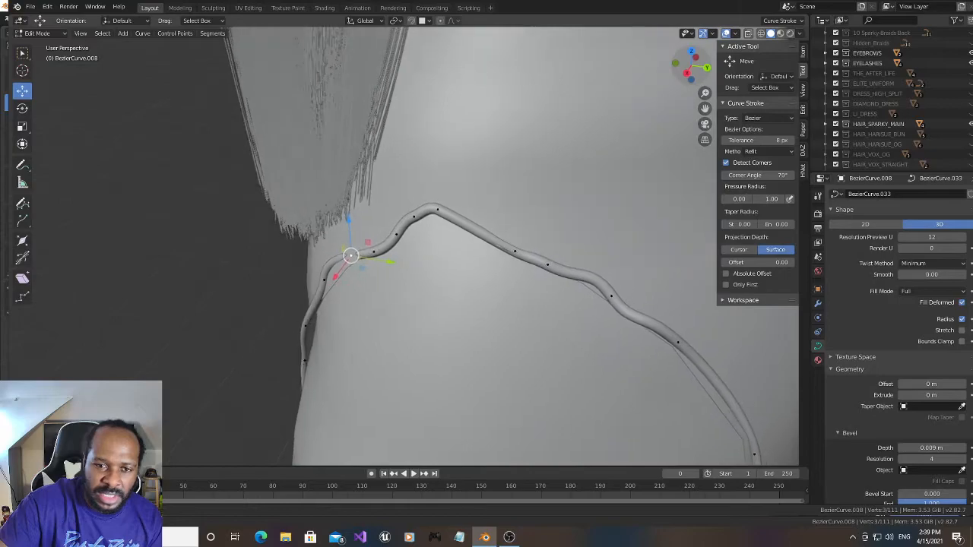
key("g")
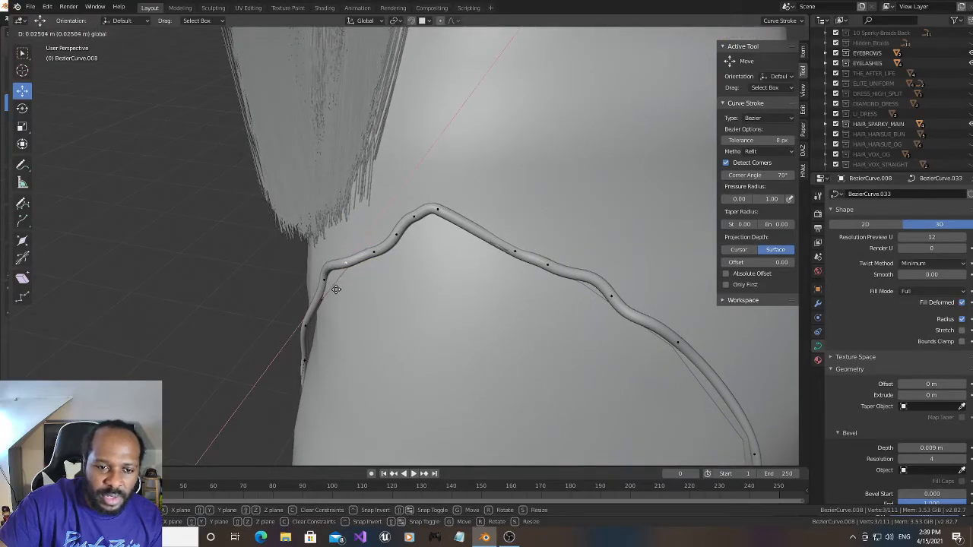
left_click(345, 261)
key("g")
left_click(344, 229)
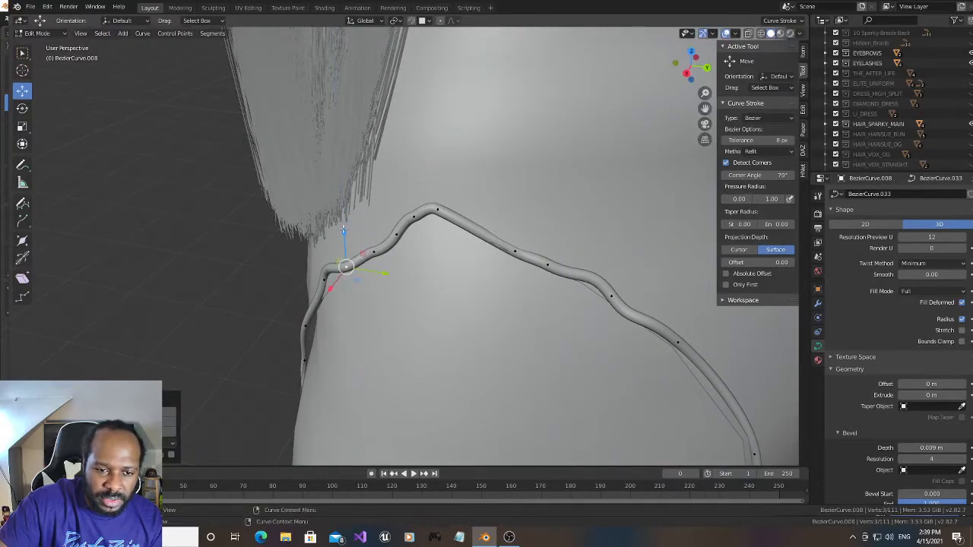
- Adjust the heights of the curve points on the slope behind the peak to even out the trim
left_click(378, 251)
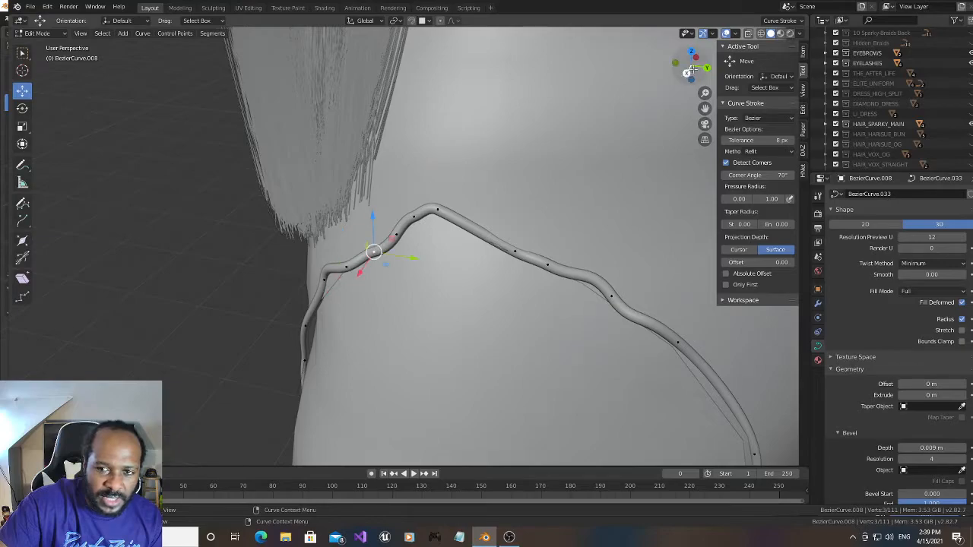
left_click_drag(689, 74, 692, 60)
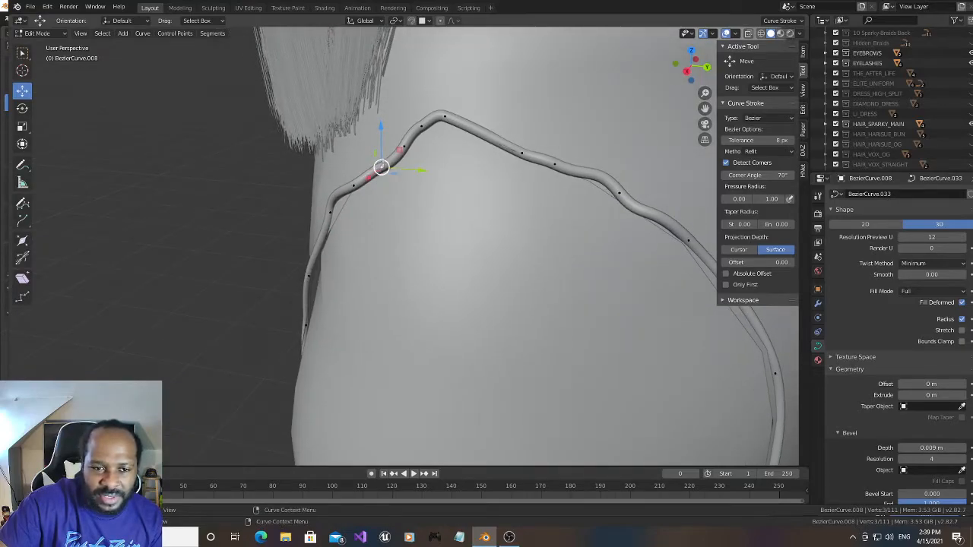
left_click_drag(381, 125, 388, 139)
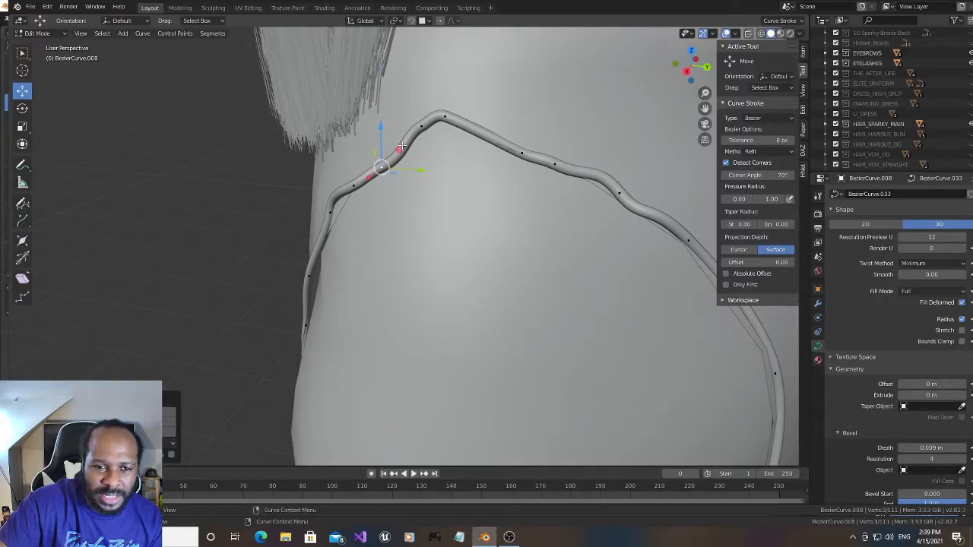
left_click(401, 147)
mouse_move(403, 101)
left_mouse_down()
mouse_move(423, 82)
mouse_move(395, 98)
mouse_move(390, 111)
mouse_move(398, 109)
left_mouse_up()
left_click(422, 126)
- With the Transform tool, rotate the curve points along the slope behind the peak to straighten the trim
left_click(23, 145)
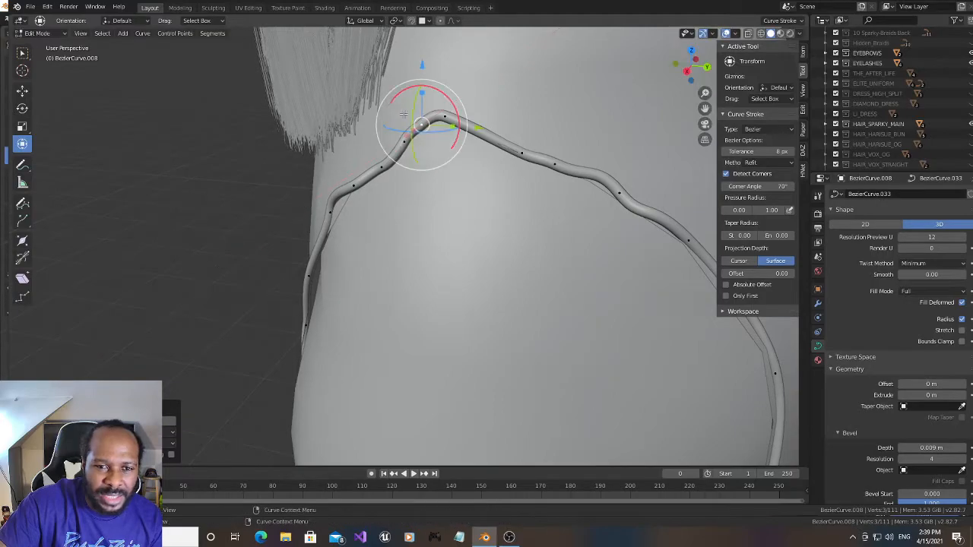
left_click(353, 185)
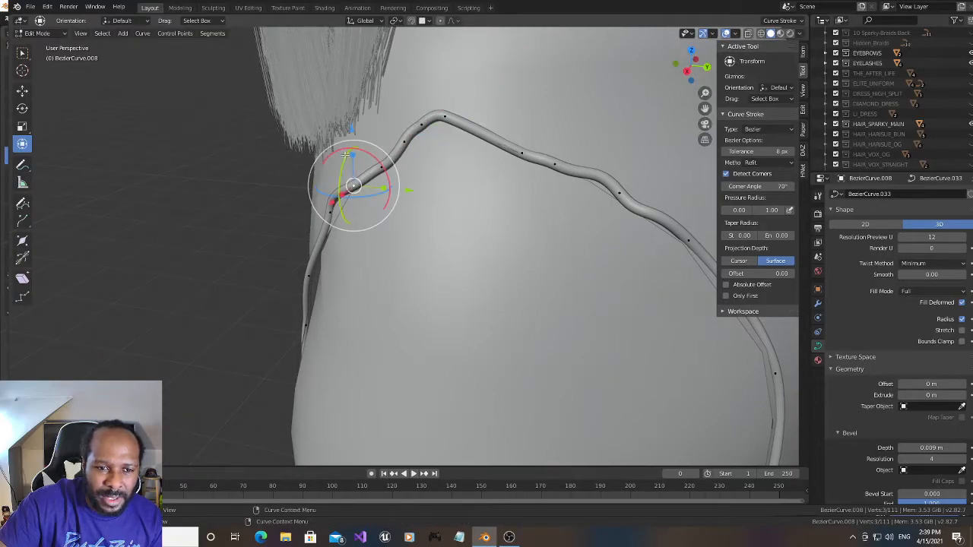
key("r")
key("r")
left_click(324, 161)
left_click_drag(337, 152, 327, 158)
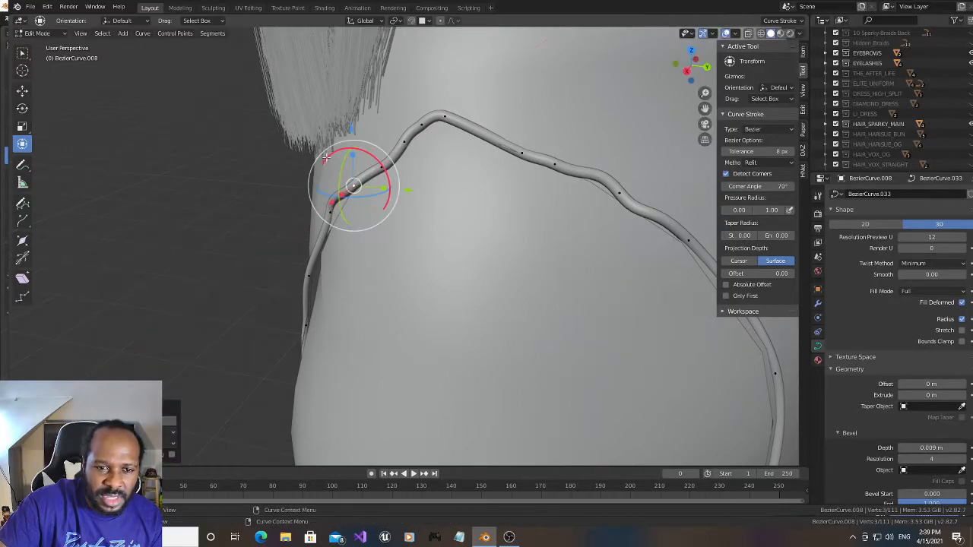
left_click(380, 168)
left_click_drag(399, 134, 444, 106)
left_click(403, 141)
left_click(422, 125)
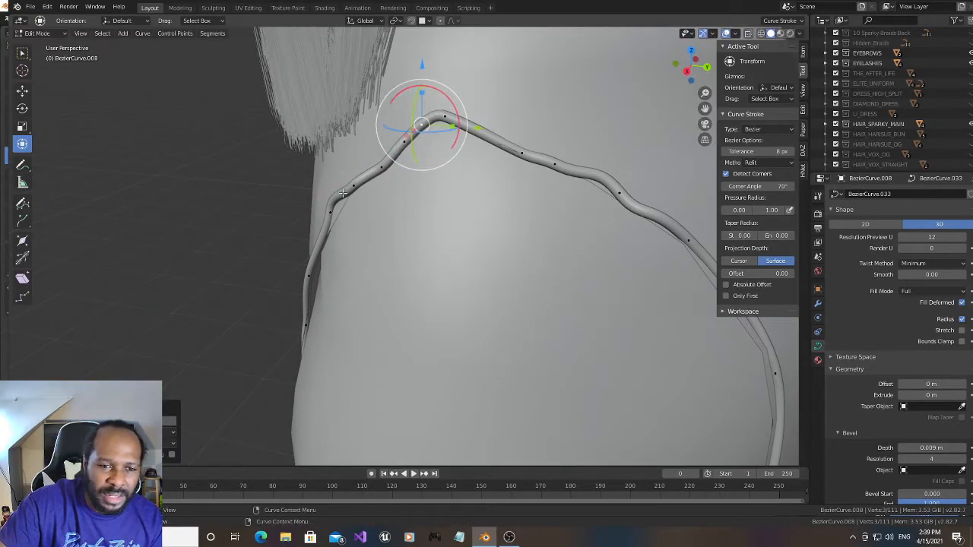
- Move the curve point at the sharp bend below the hair tips along X and Y to fit the dress surface
left_click(327, 214)
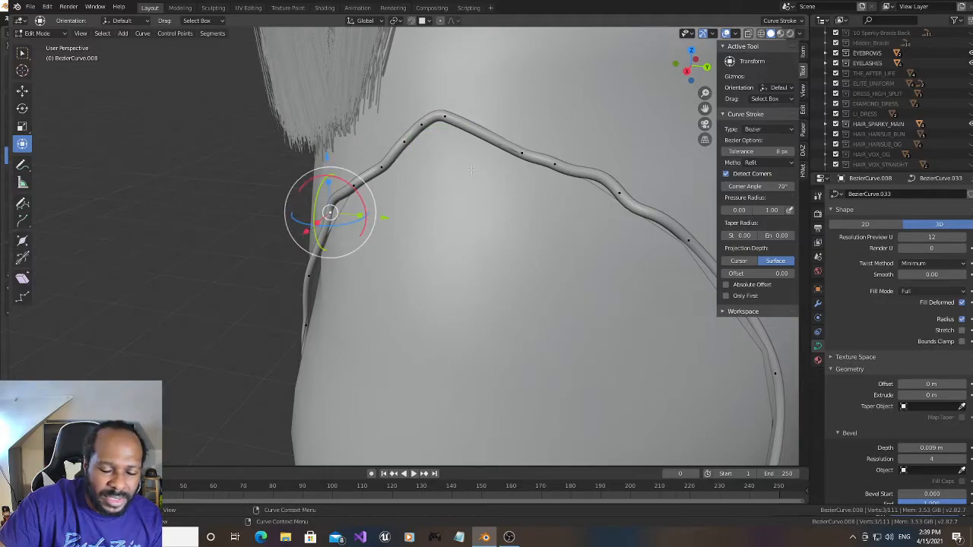
left_click_drag(690, 47, 695, 60)
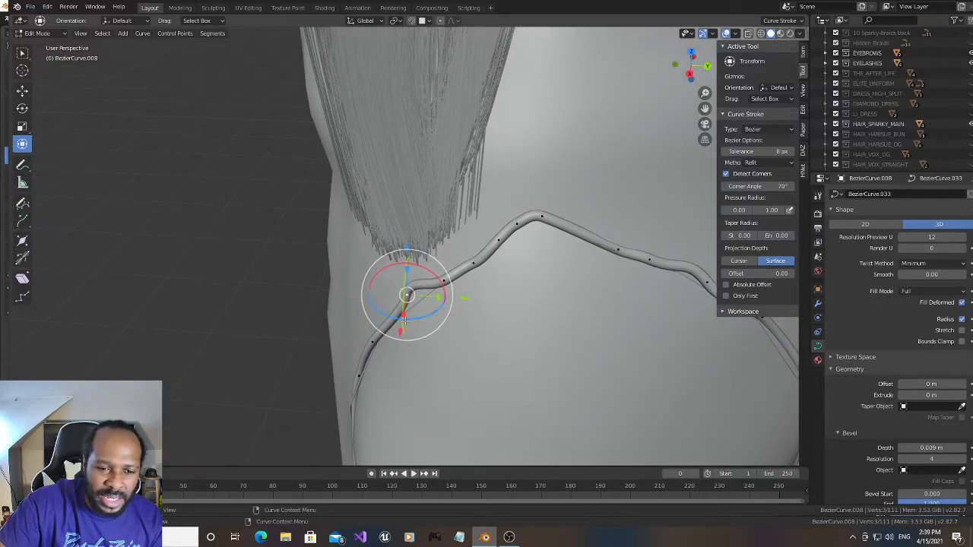
left_click_drag(402, 332, 402, 348)
left_click_drag(396, 286, 411, 292)
left_click_drag(691, 79, 690, 56)
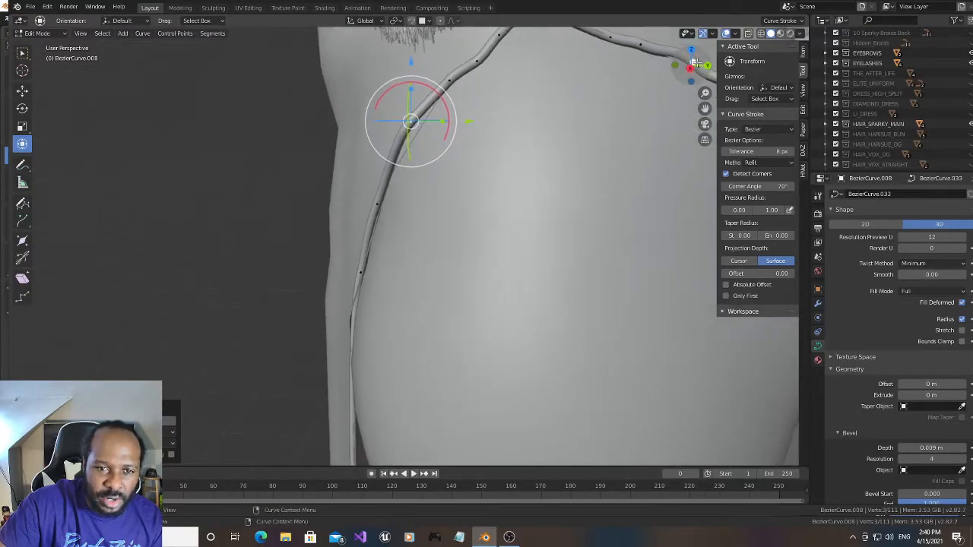
left_click_drag(702, 113, 709, 160)
left_click_drag(688, 72, 719, 95)
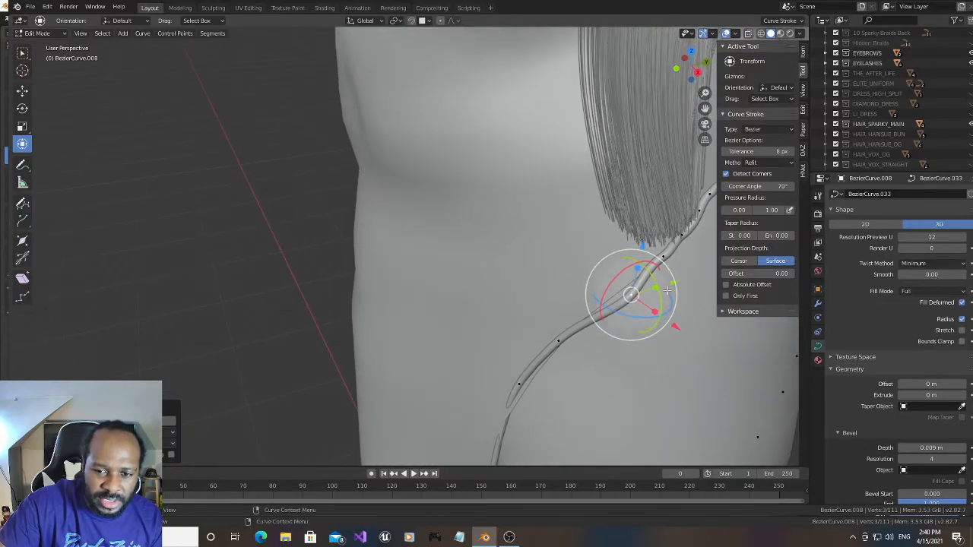
left_click_drag(675, 327, 668, 321)
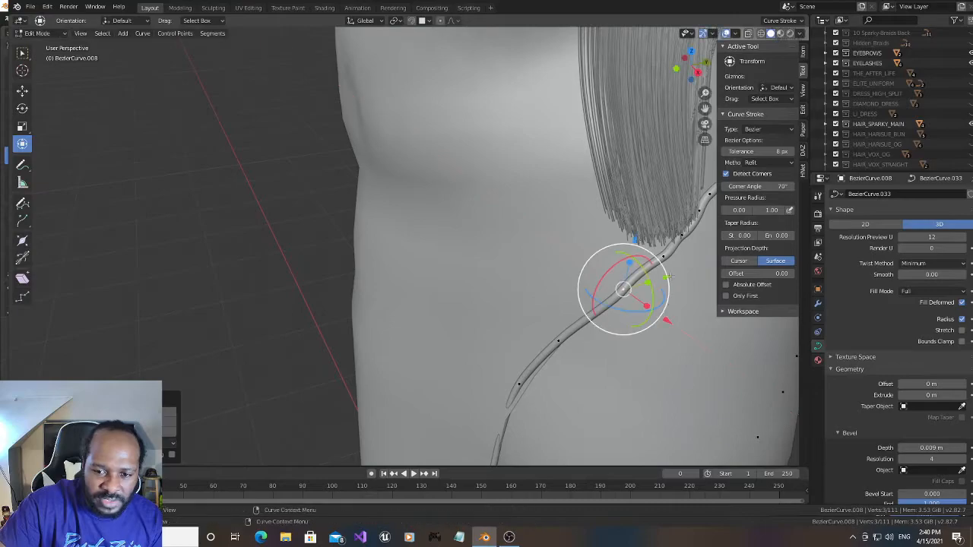
- Lower the curve point at the bend and the neighbouring point above it to smooth the slope
left_click_drag(697, 72, 684, 77)
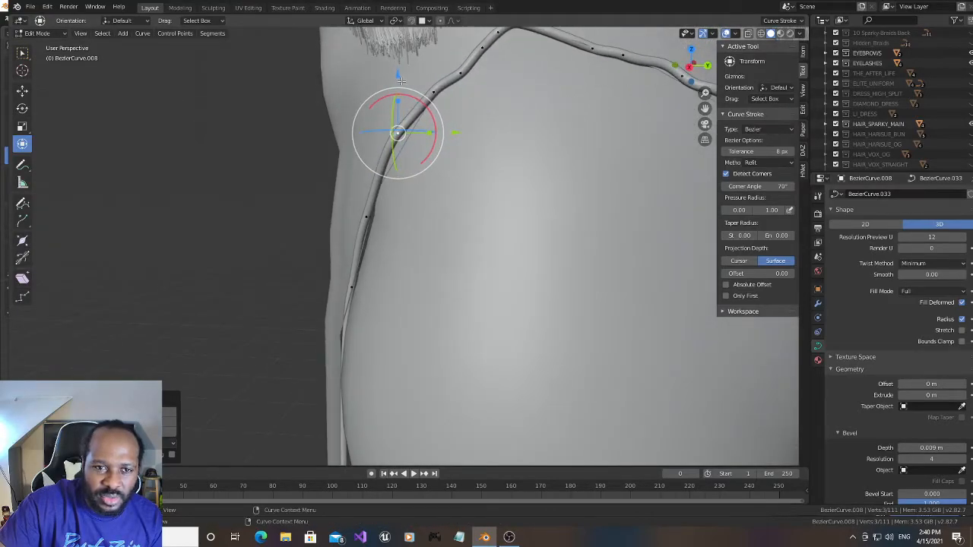
left_click_drag(397, 75, 403, 94)
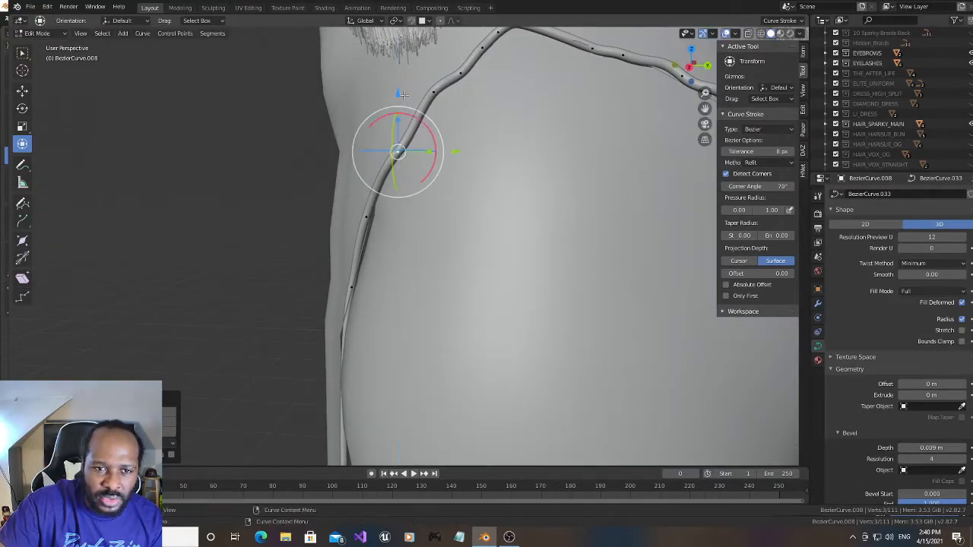
left_click(437, 91)
left_click_drag(435, 35, 433, 44)
left_click_drag(705, 109, 727, 198)
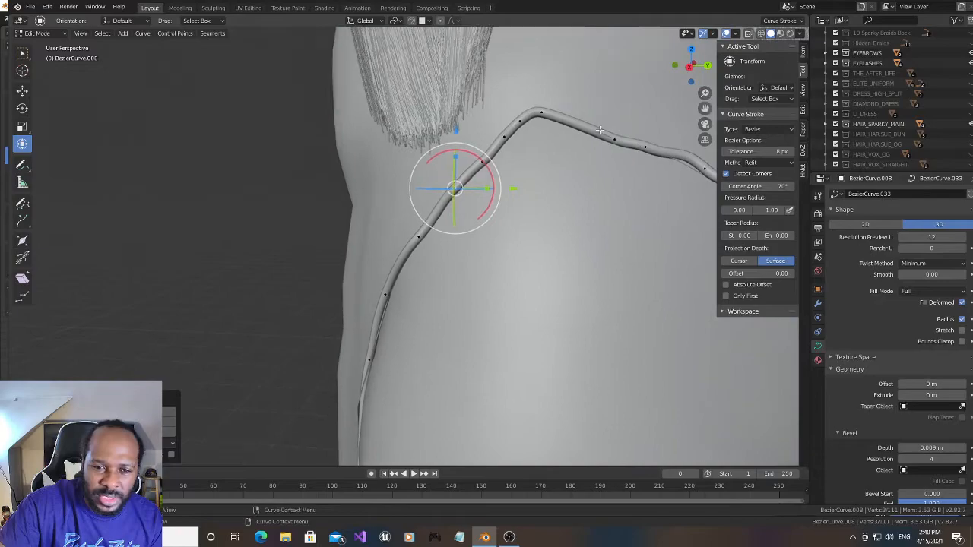
- Select the two curve points below the bend and move them together along X onto the dress surface
left_click(380, 294)
left_click(380, 330)
left_click_drag(693, 60, 703, 69)
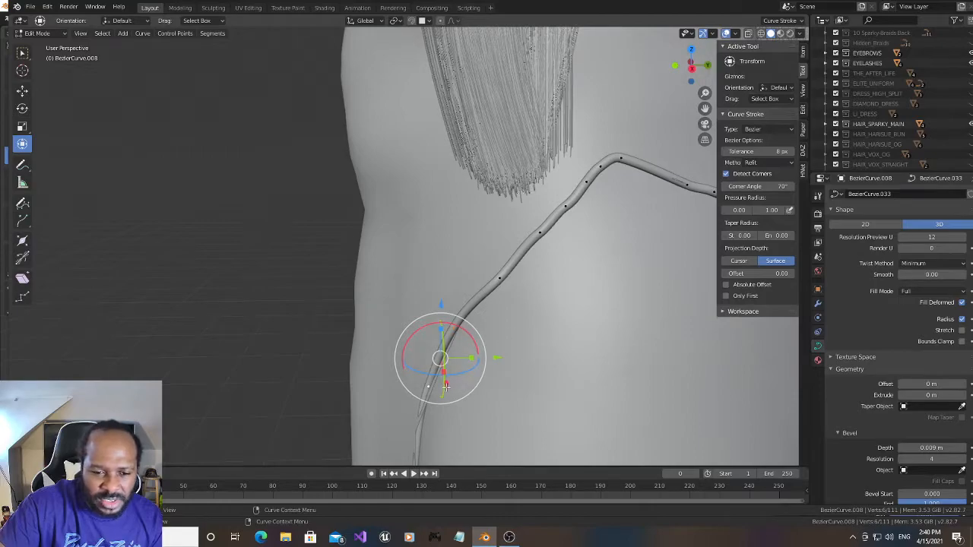
left_click_drag(446, 385, 448, 391)
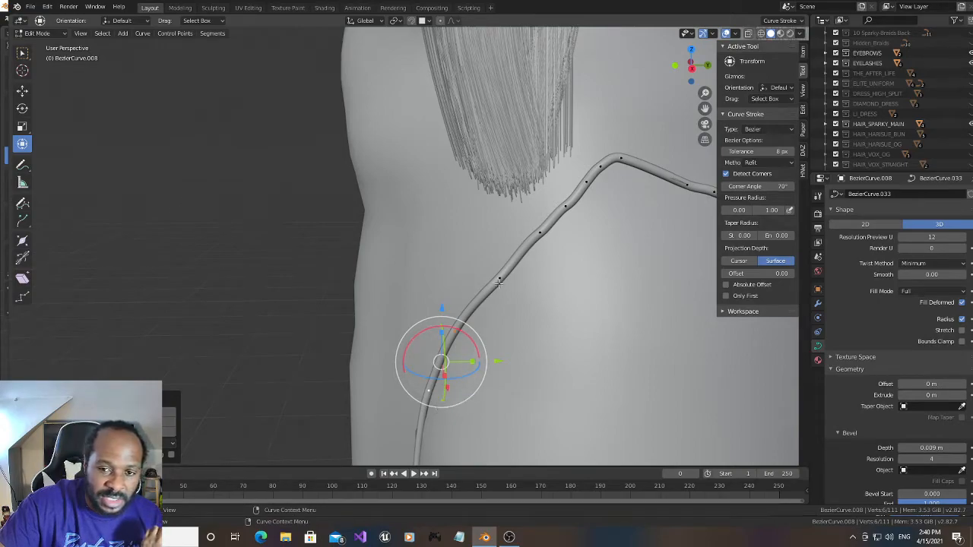
- Rotate the curve point midway up the back slope so the trim flows smoothly towards the peak
left_click(564, 204)
left_click_drag(567, 174, 522, 202)
left_click(537, 232)
- Nudge the curve point farther down the slit's back edge along X to sit on the dress edge
left_click_drag(704, 107, 700, 4)
left_click_drag(688, 71, 717, 83)
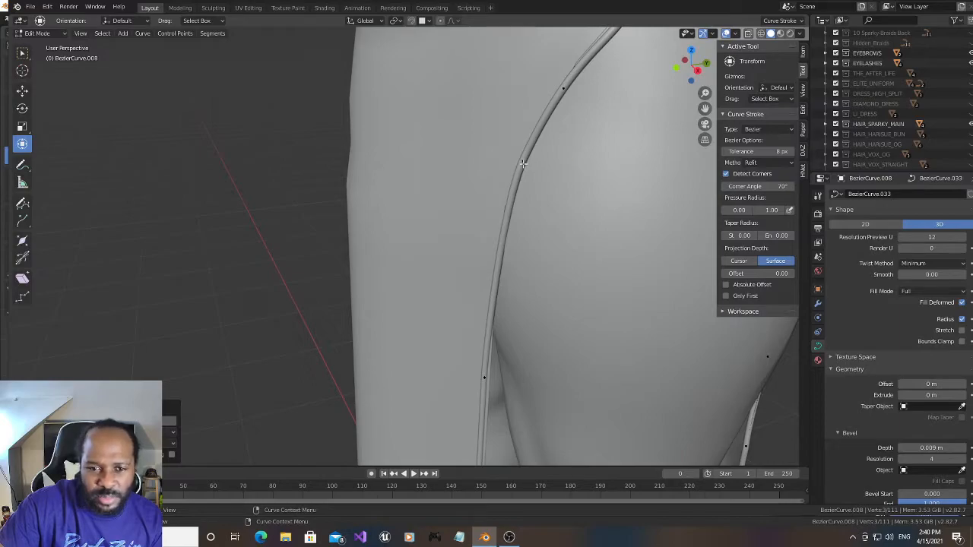
left_click(523, 164)
left_click_drag(688, 70, 684, 72)
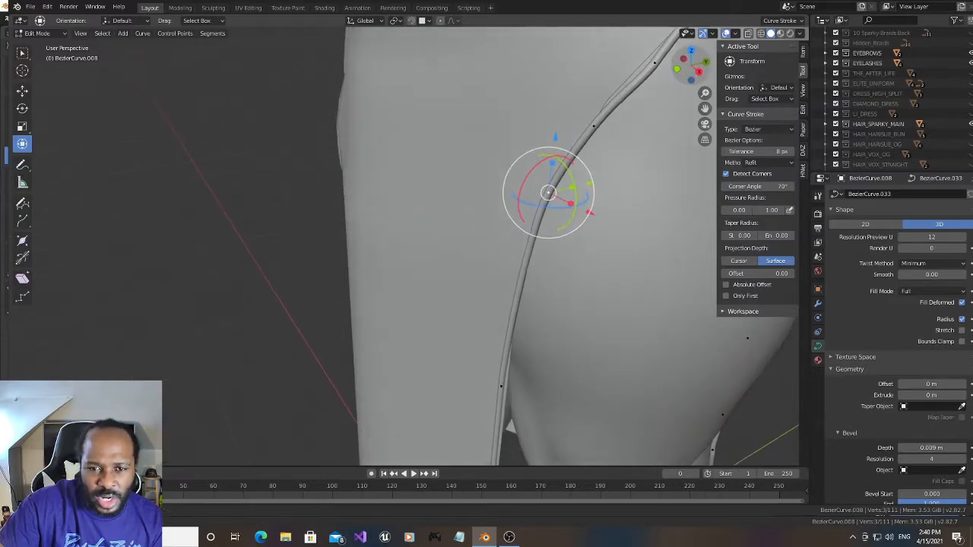
left_click_drag(590, 213, 590, 212)
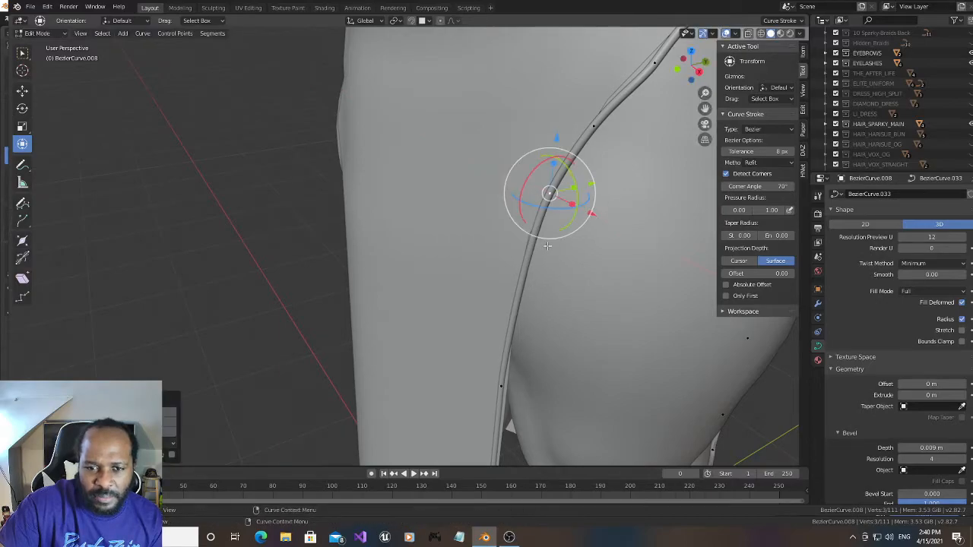
- Select the next curve point down the slit's back edge as well and subdivide the segment between the two points twice
left_click(497, 395, "shift")
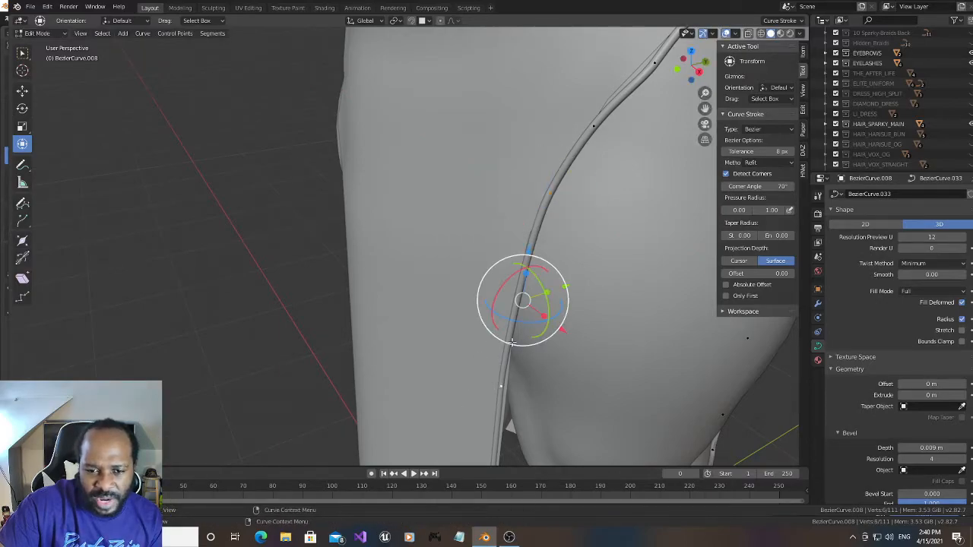
right_click(492, 247)
left_click(491, 247)
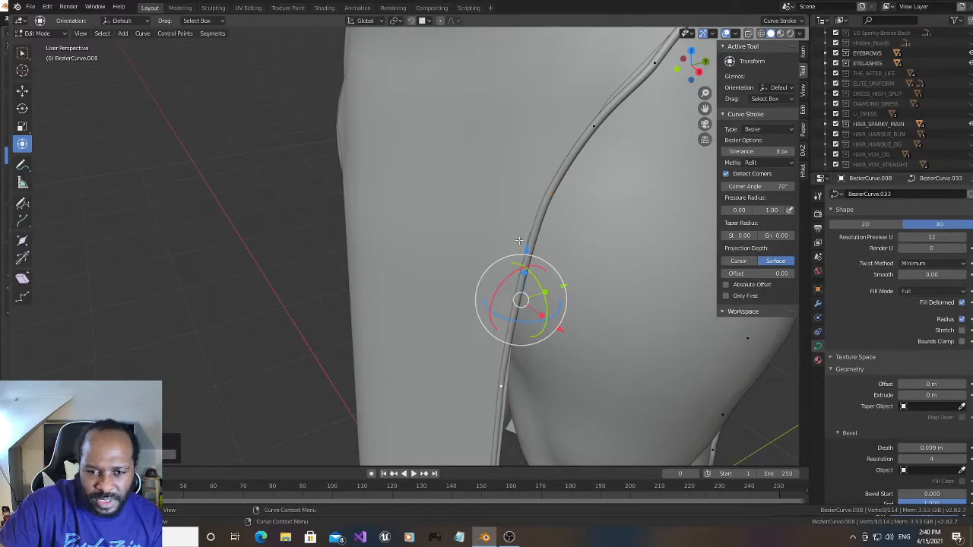
right_click(519, 240)
left_click(521, 239)
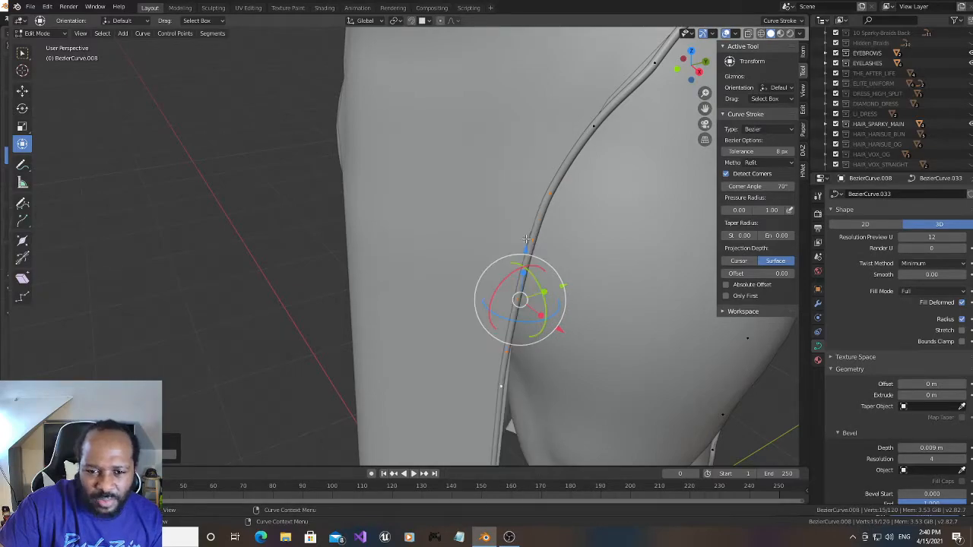
- Nudge the uppermost of the new curve points along X and Y to sit on the dress edge
left_click(530, 240)
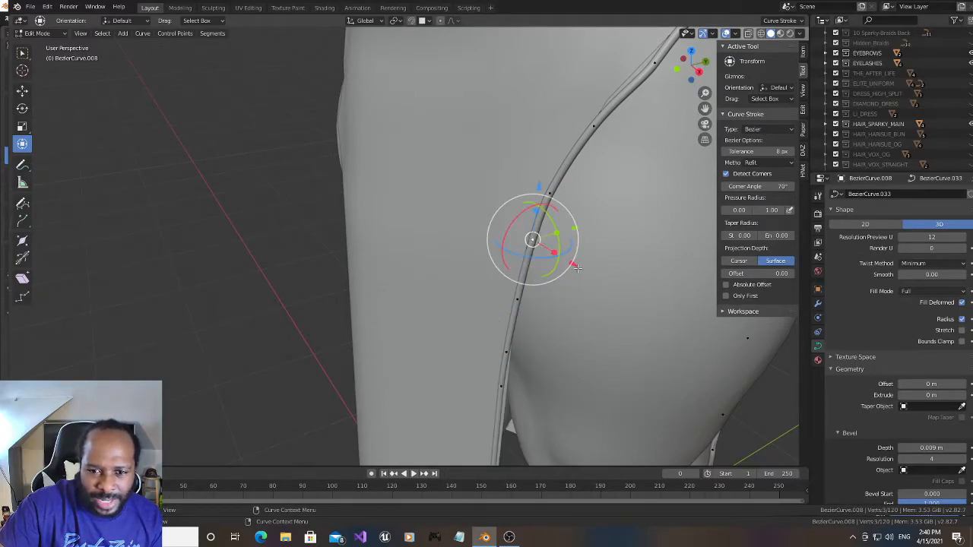
left_click_drag(575, 266, 570, 263)
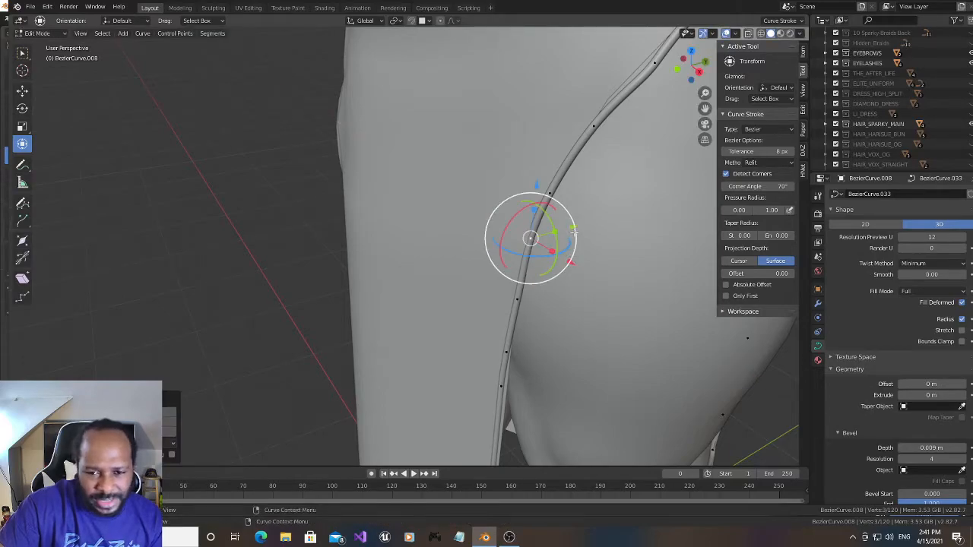
left_click_drag(573, 226, 570, 227)
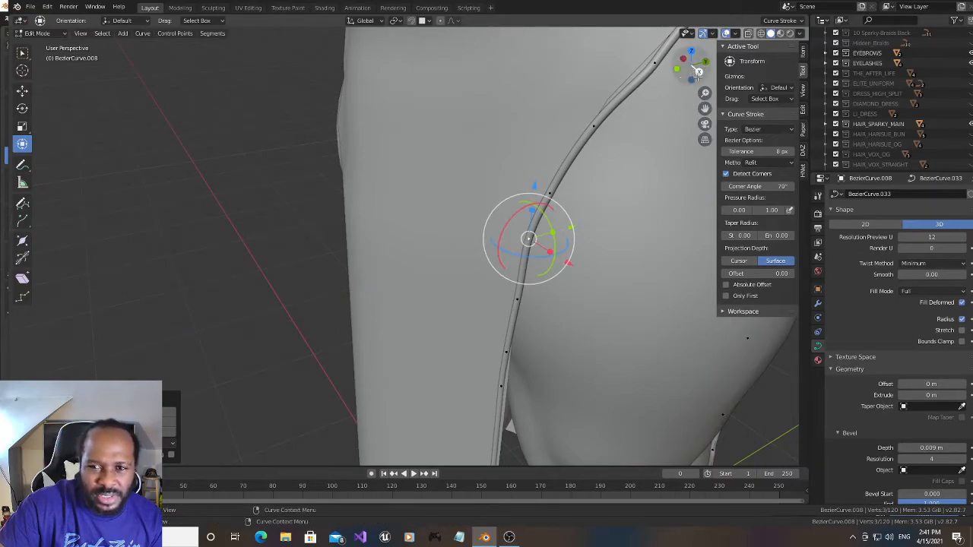
- Move the curve point at the kink on the upper back slope along X to straighten the trim
left_click_drag(705, 108, 647, 258)
scroll(583, 240, "up", 2)
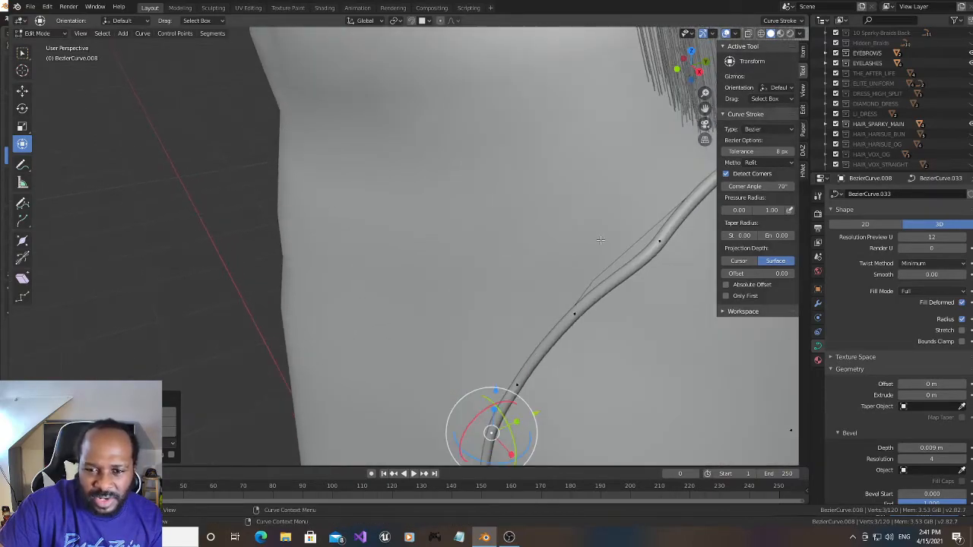
left_click(656, 240)
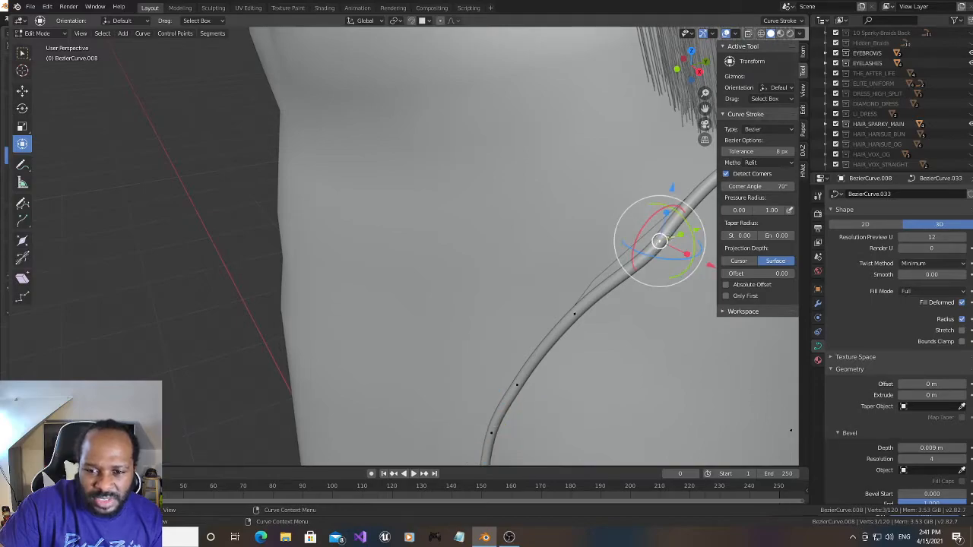
left_click_drag(693, 72, 593, 98)
left_click_drag(693, 78, 711, 83)
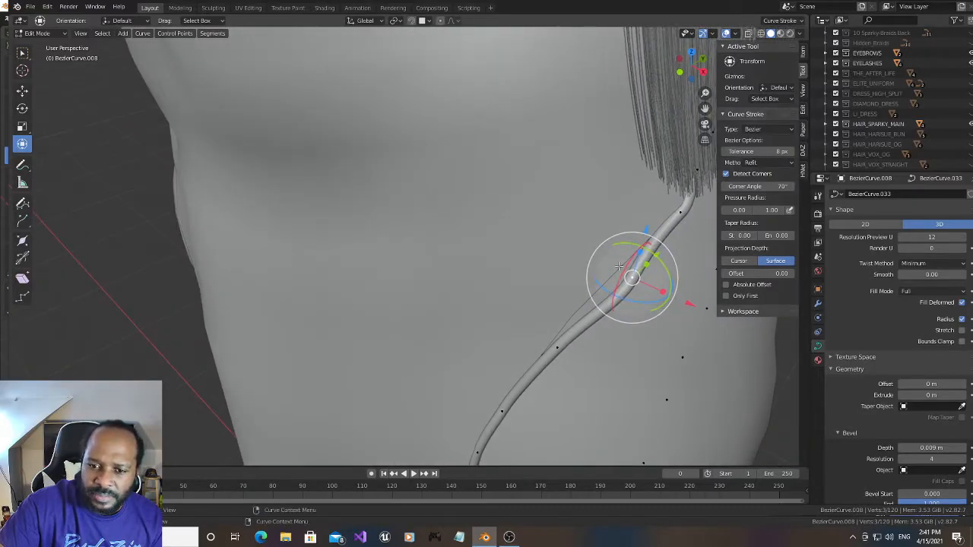
left_click_drag(687, 299, 677, 301)
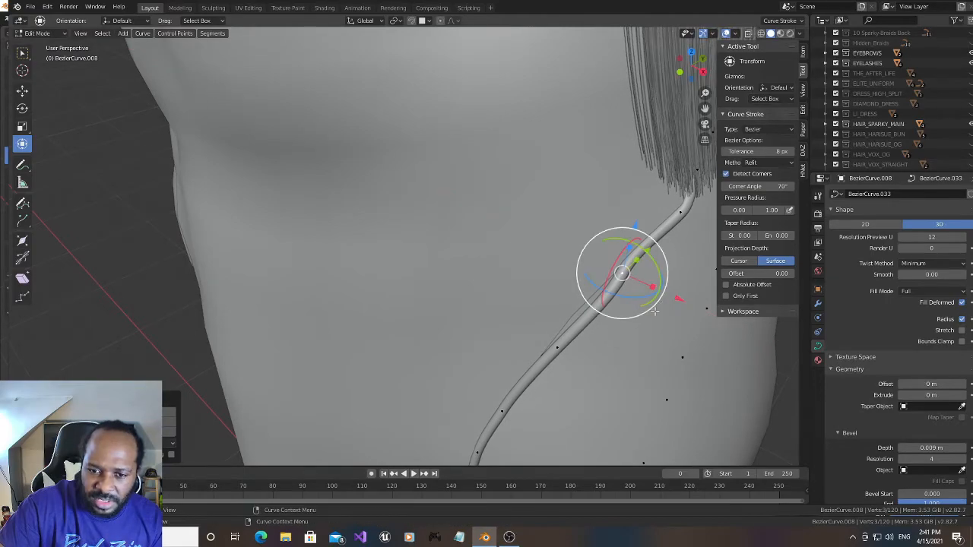
- Subdivide the segment just below the straightened kink and move its new middle point along X onto the dress edge
left_click(557, 348)
left_click(585, 311)
right_click(610, 292)
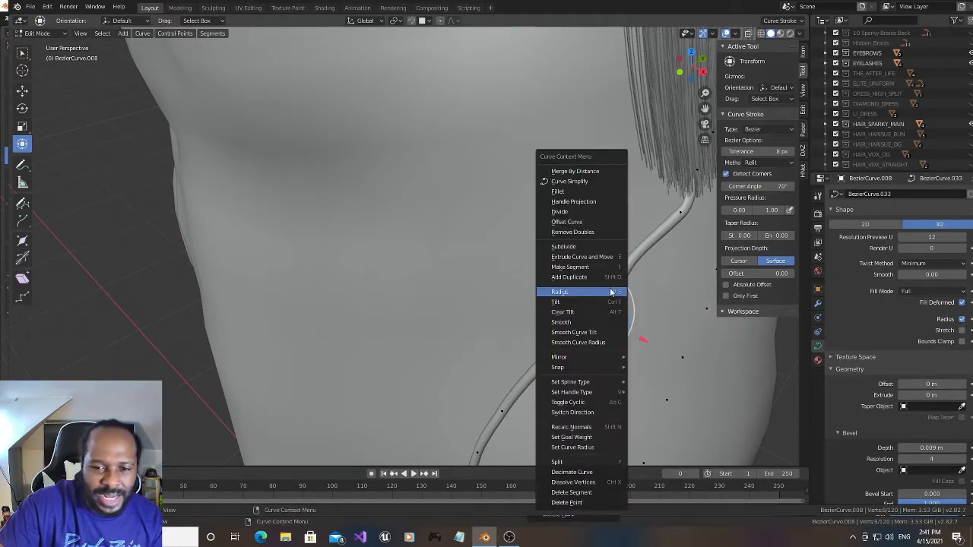
left_click(578, 247)
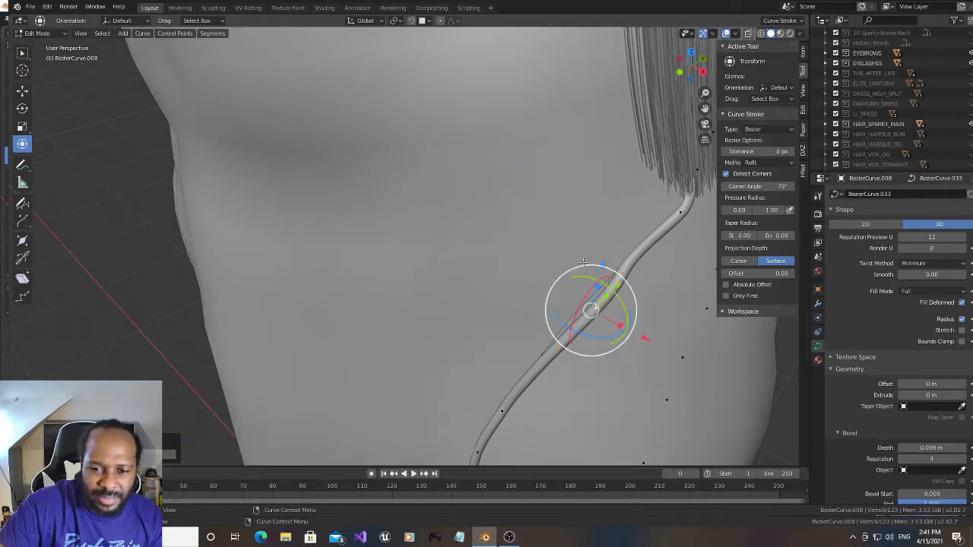
left_click(592, 310)
left_click_drag(652, 336, 641, 330)
- Adjust the curve points directly above and below the new middle point along X to smooth the slope
left_click(622, 274)
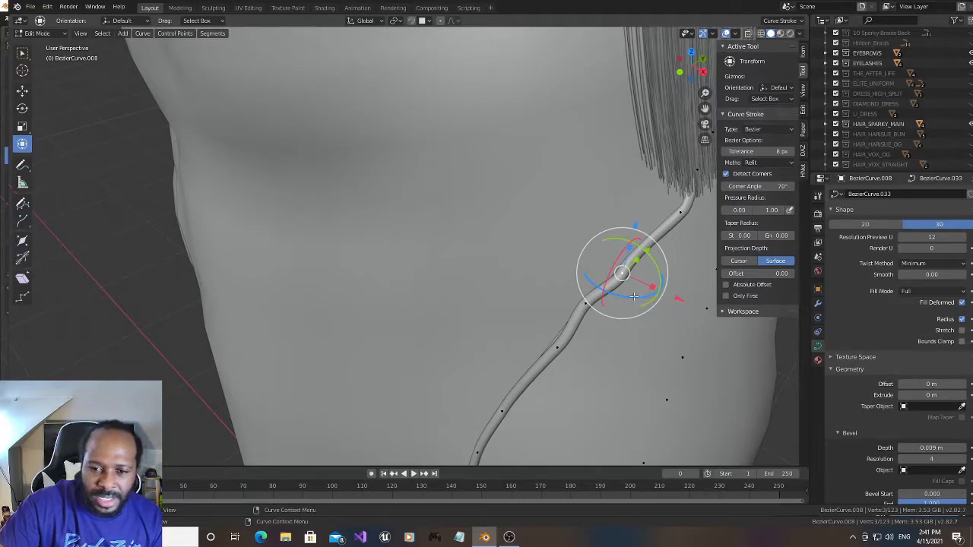
left_click_drag(630, 297, 669, 291)
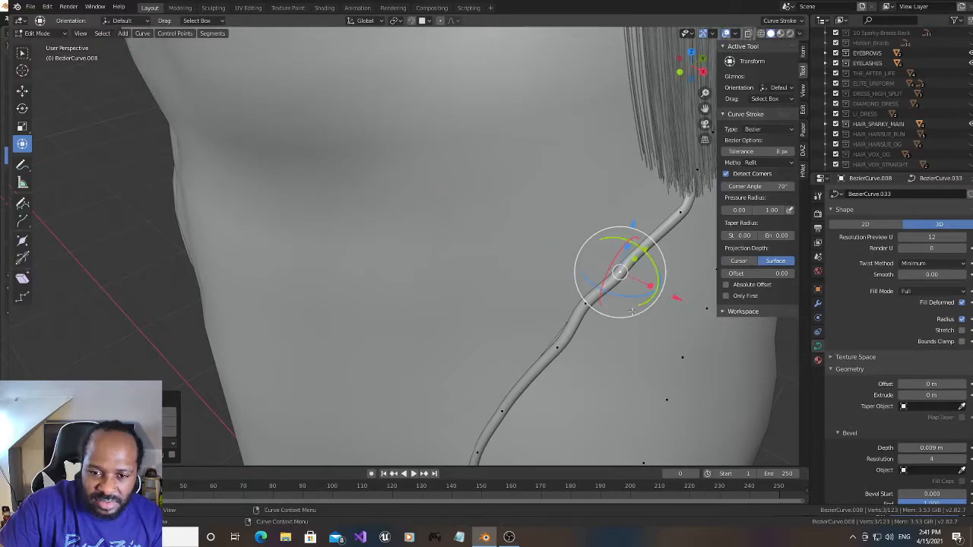
left_click(587, 304)
left_click(557, 350)
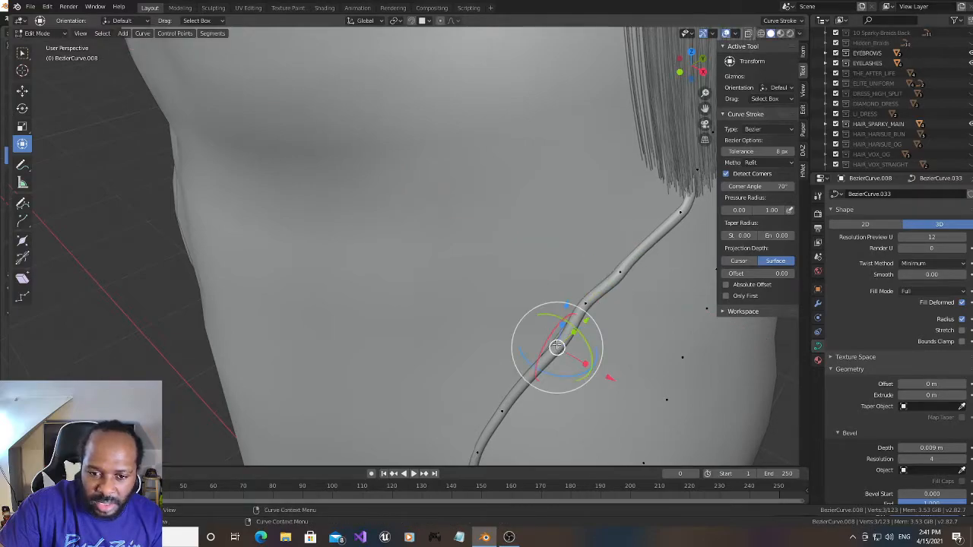
left_click(607, 375)
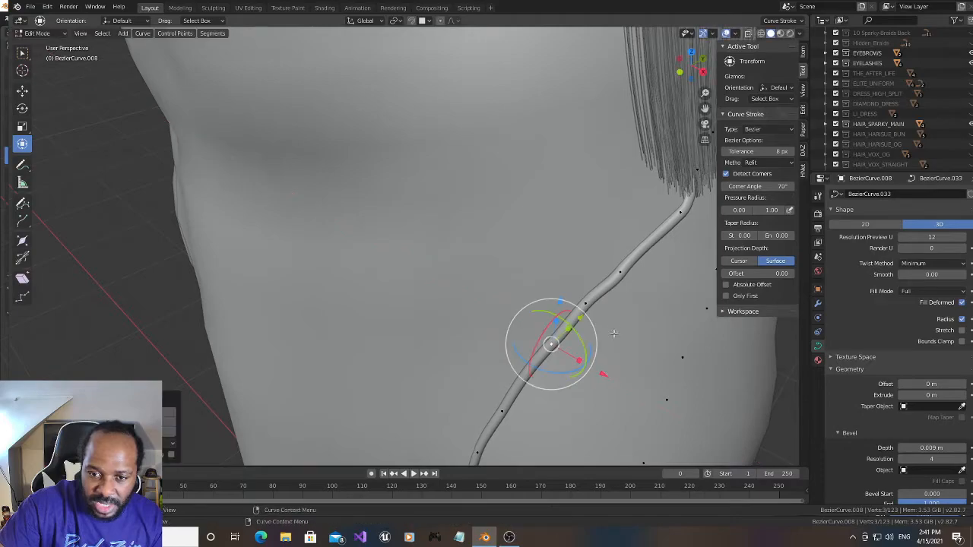
left_click(619, 275)
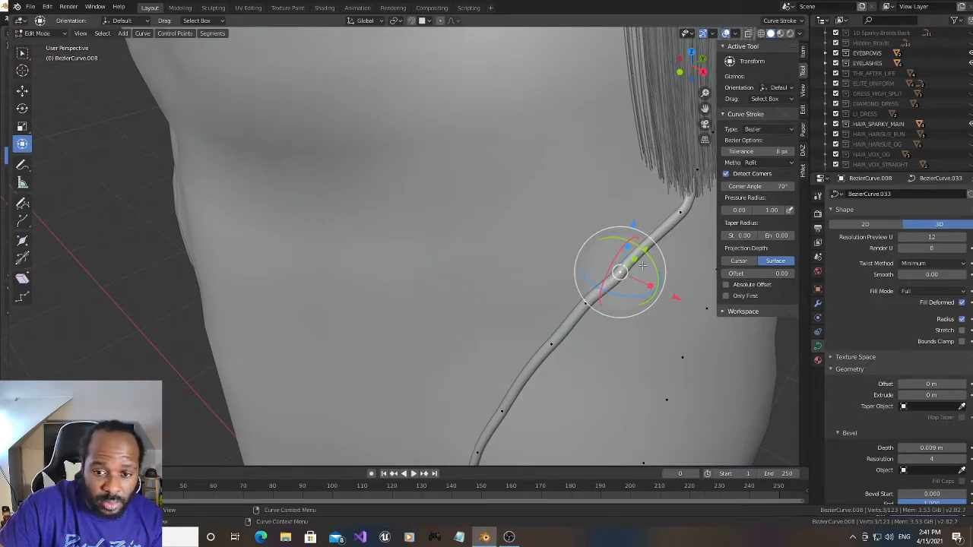
mouse_move(644, 297)
left_mouse_down()
mouse_move(627, 299)
mouse_move(636, 298)
left_mouse_up()
- Subdivide the curve segment farther down the back slope, where the trim bends towards the straight slit edge
left_click_drag(692, 81, 658, 44)
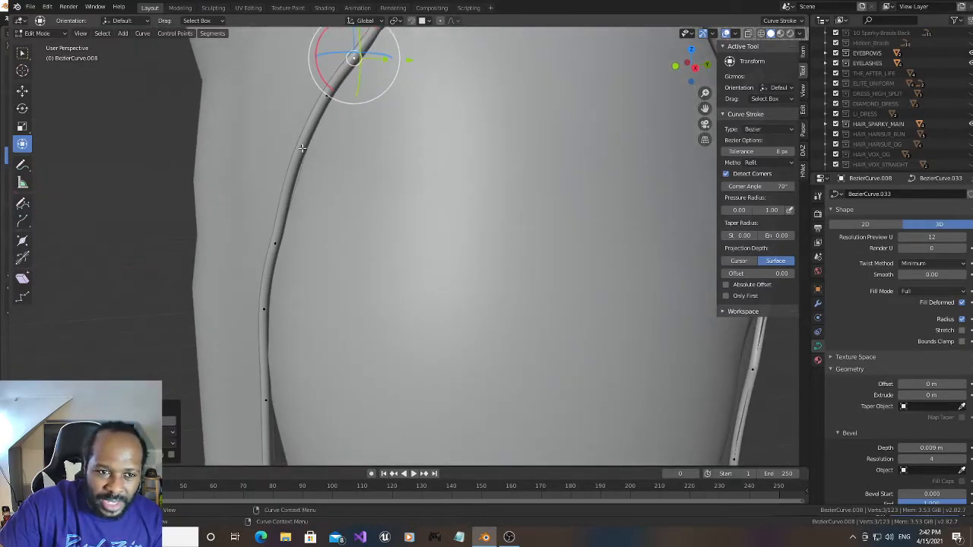
left_click(301, 148)
left_click(285, 199)
right_click(281, 209)
key("Escape")
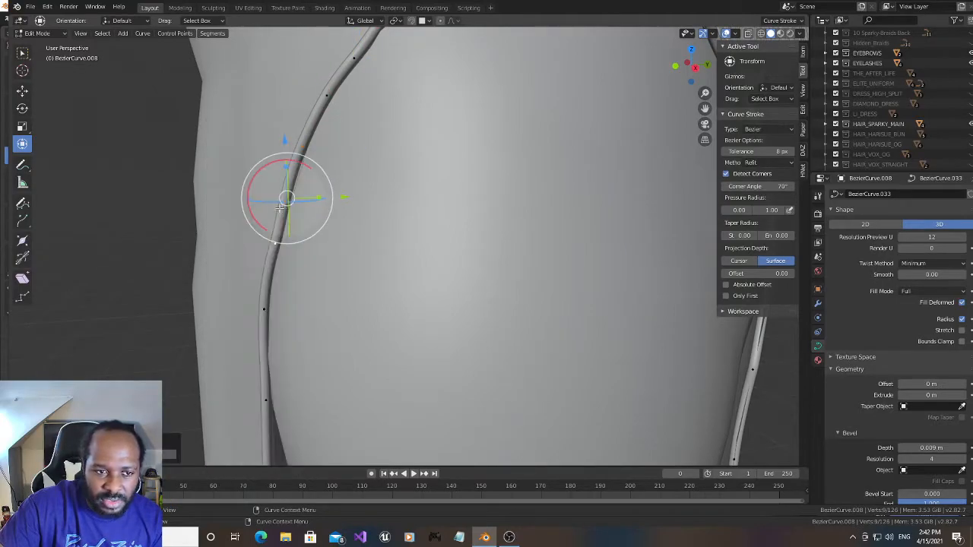
- Select the new middle point on that segment and nudge it along Y to follow the dress edge
left_click_drag(695, 69, 710, 75)
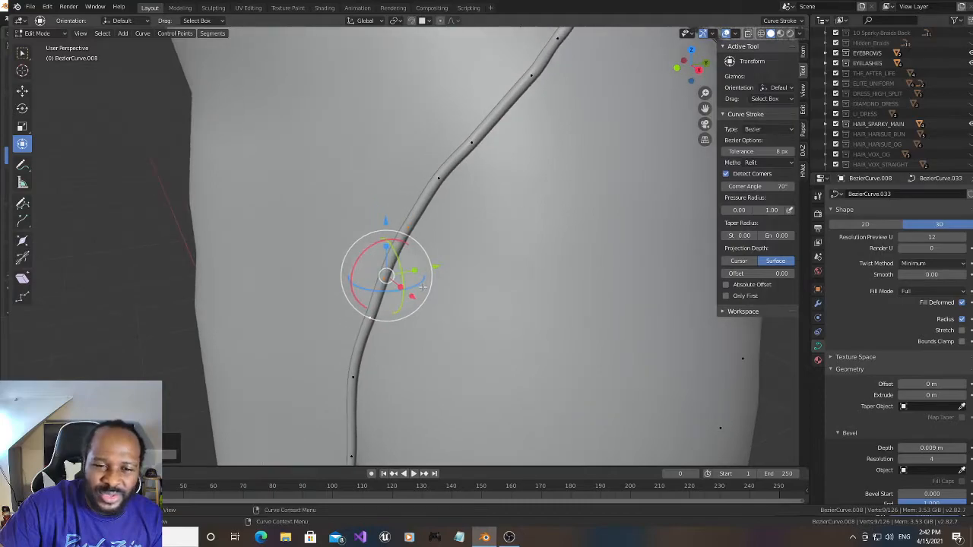
left_click(412, 229, "shift")
left_click(368, 319, "shift")
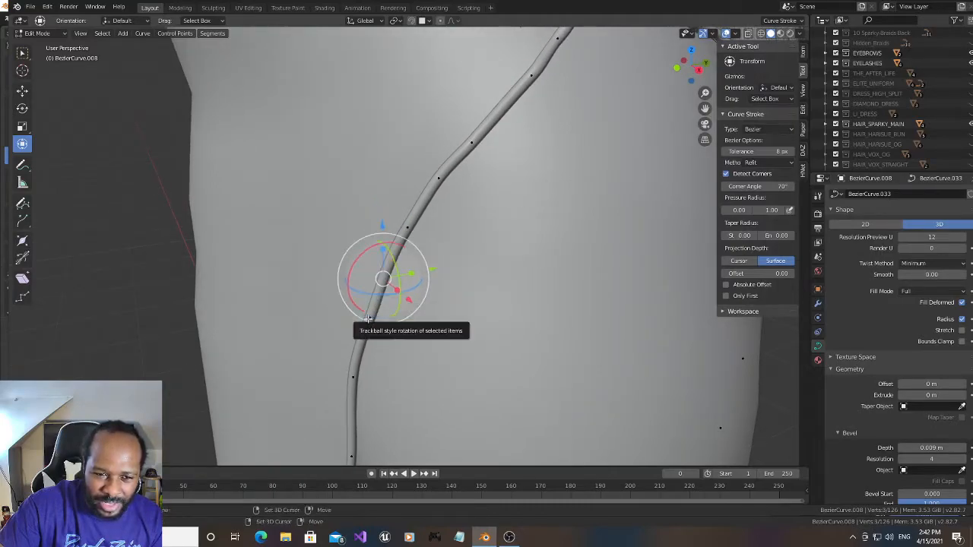
left_click_drag(680, 64, 665, 66)
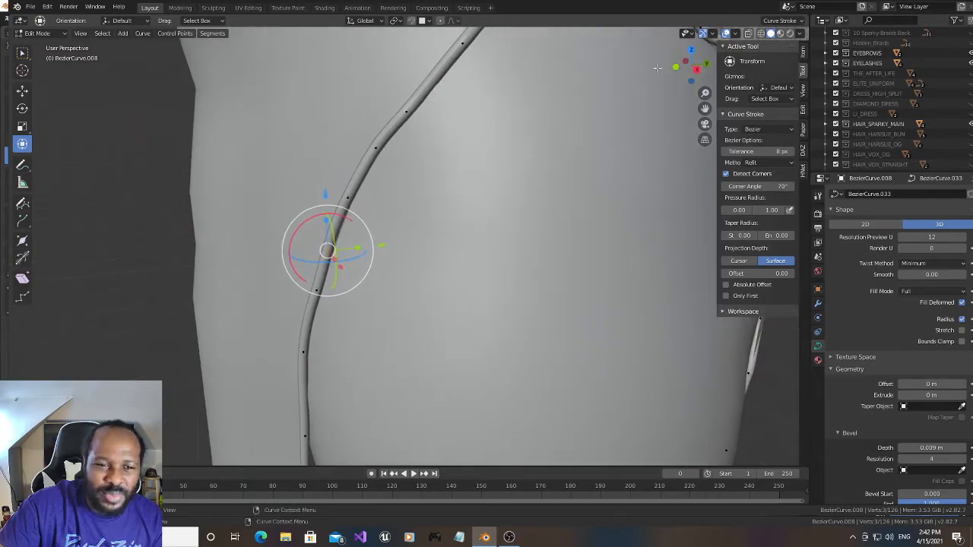
left_click_drag(383, 245, 387, 244)
- Subdivide the short segment between the adjusted point and the one above it, and reposition the new point
left_click(348, 200)
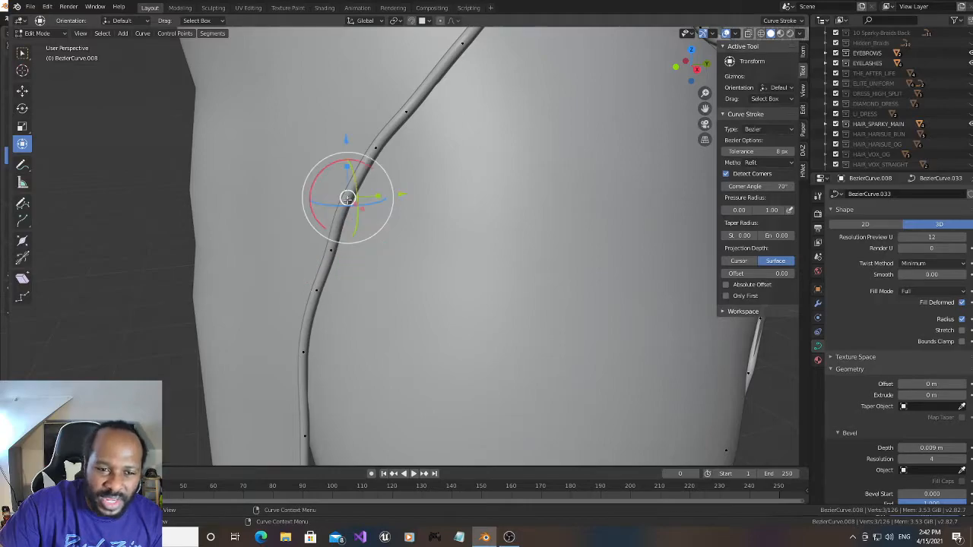
left_click(336, 246, "shift")
right_click(340, 225)
left_click(341, 224)
left_click_drag(394, 219, 405, 195)
- Select the two curve points on the straight part below the bend and move them together about 0.015 m along X
mouse_move(699, 64)
left_mouse_down()
mouse_move(661, 69)
mouse_move(703, 62)
left_mouse_up()
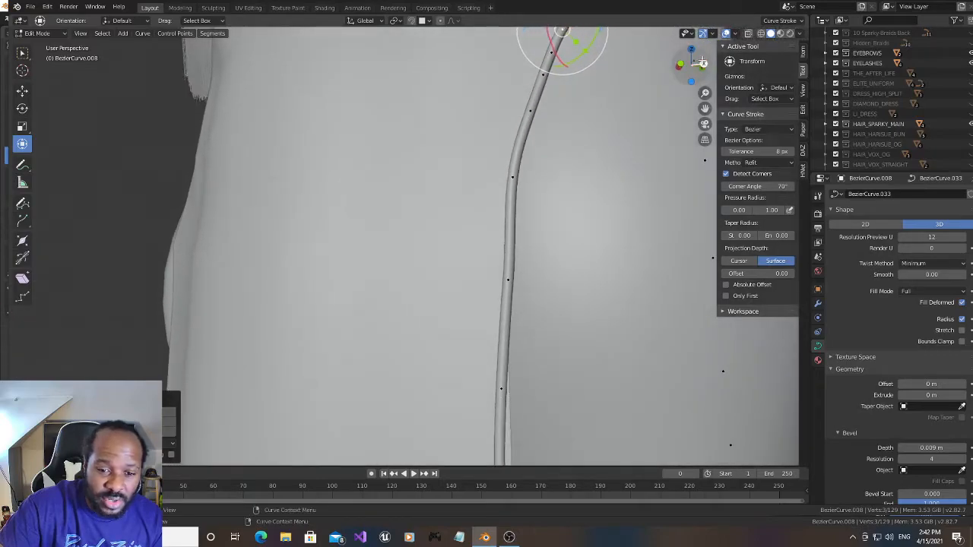
left_click_drag(705, 108, 677, 35)
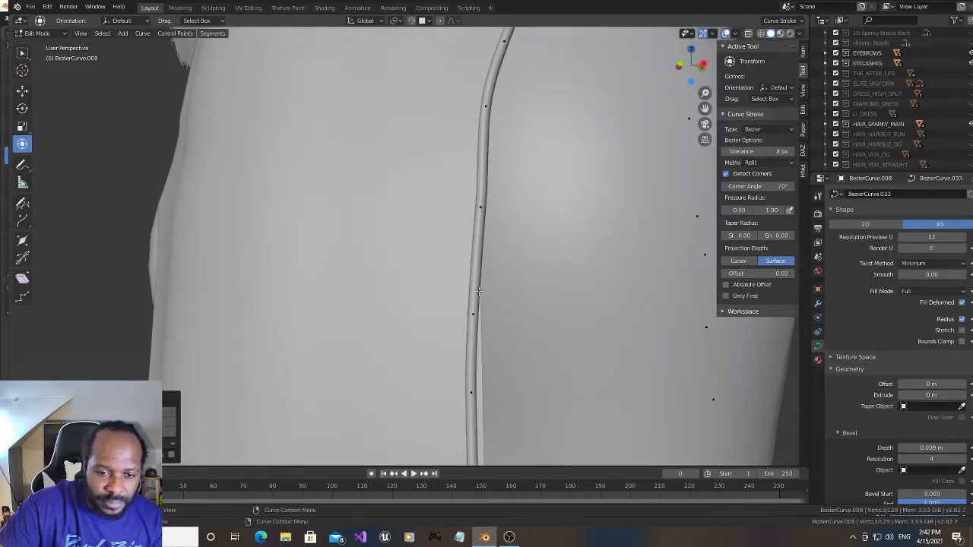
left_click(474, 312)
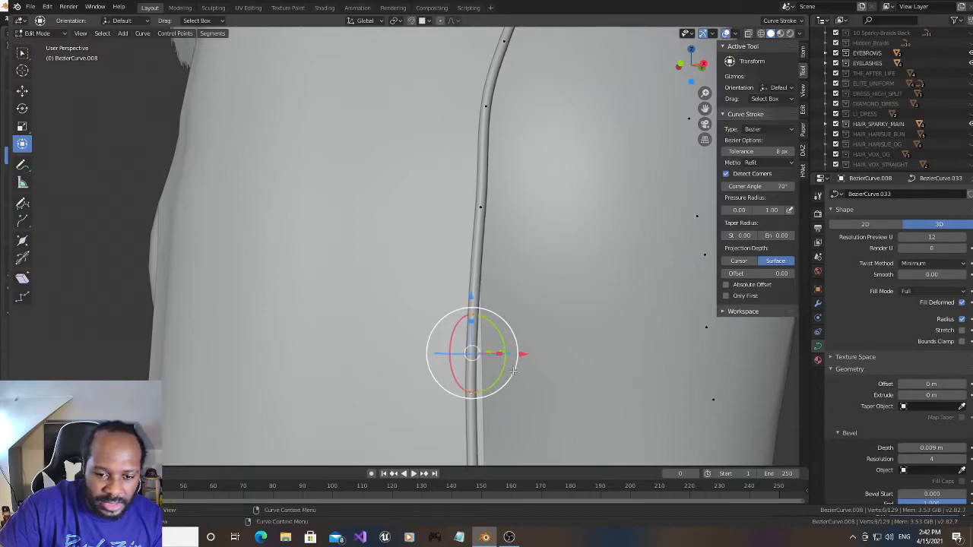
key("g")
key("x")
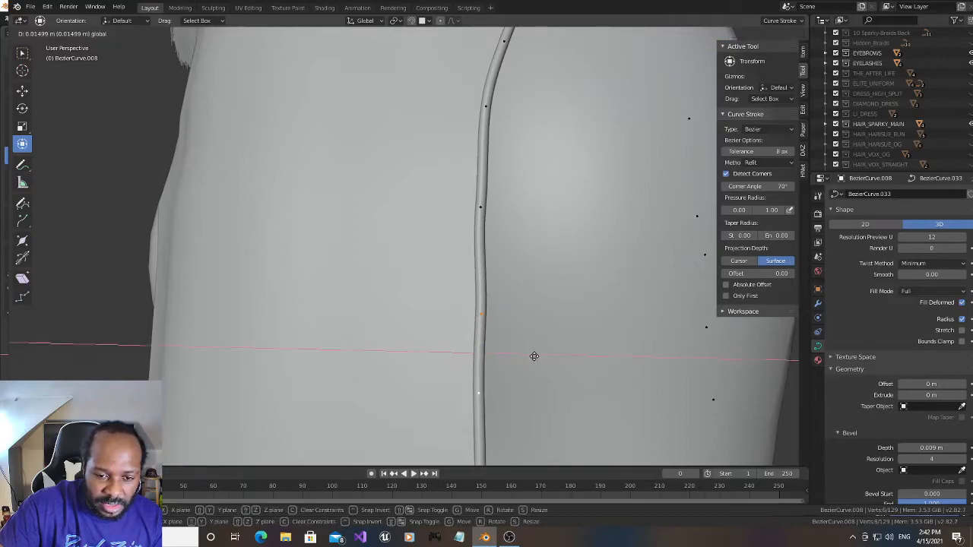
left_click(534, 357)
- Inspect the trim from several angles along the slit's back edge, from the bend down past the knee
left_click_drag(690, 67, 610, 72)
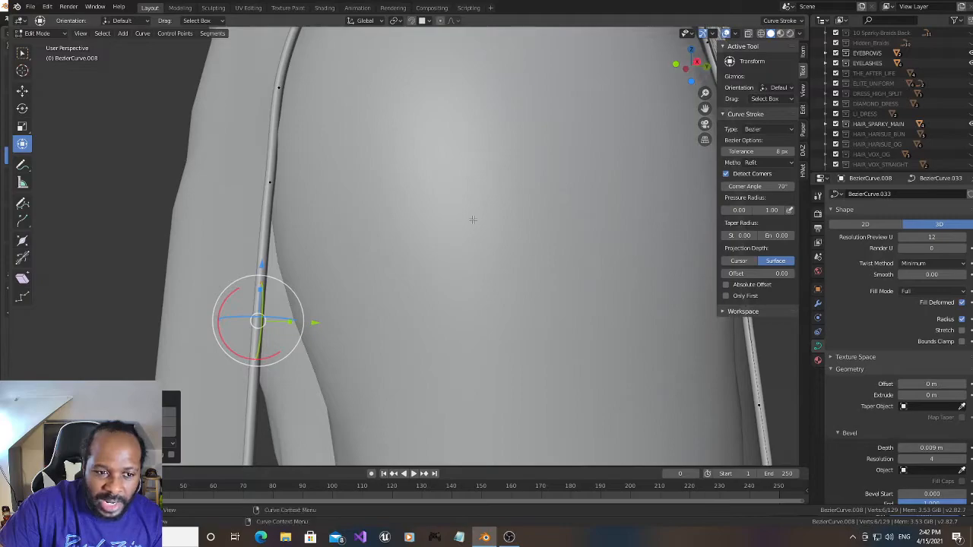
mouse_move(693, 67)
left_mouse_down()
mouse_move(760, 74)
mouse_move(698, 72)
left_mouse_up()
left_click_drag(706, 108, 761, 3)
left_click_drag(691, 66, 667, 67)
left_click_drag(705, 109, 759, 18)
left_click_drag(690, 67, 719, 80)
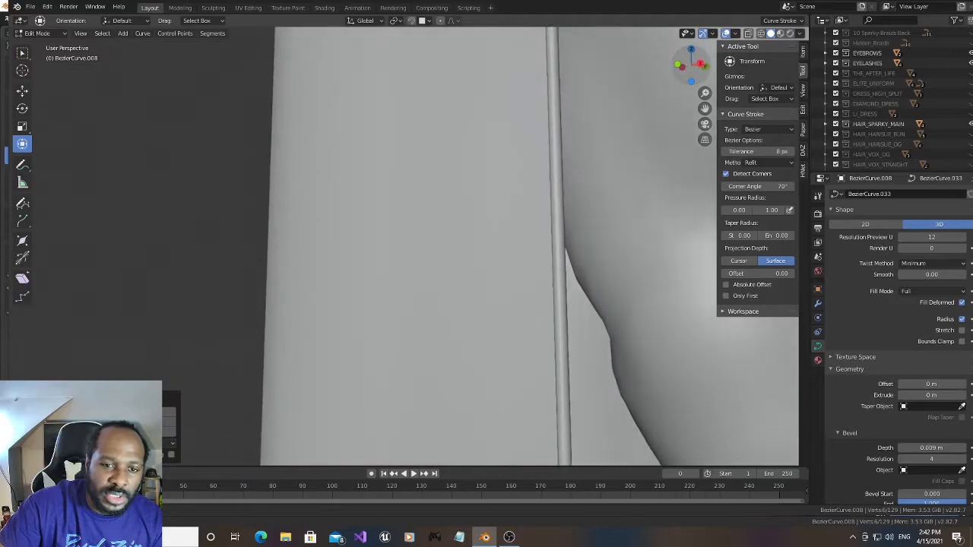
scroll(568, 173, "down", 3)
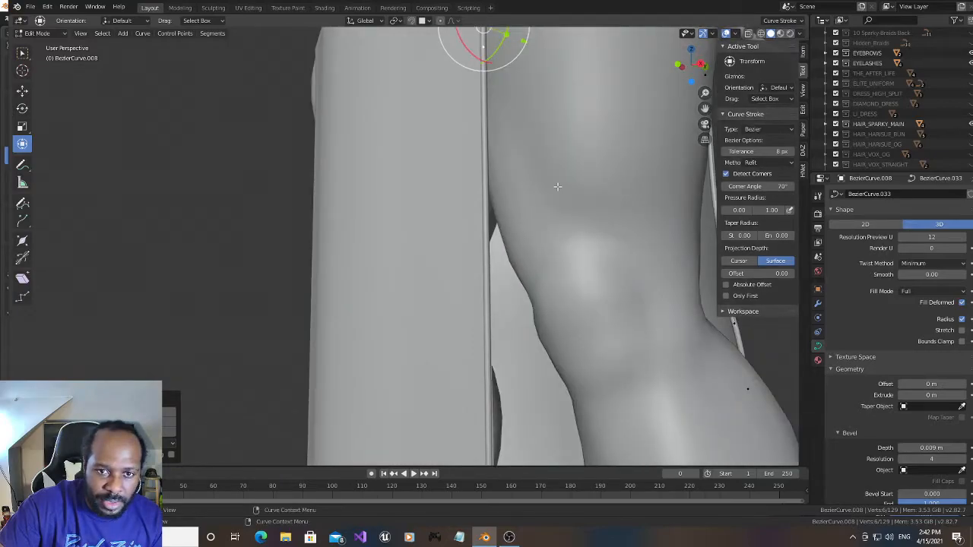
scroll(557, 187, "down", 4)
scroll(557, 187, "up", 3)
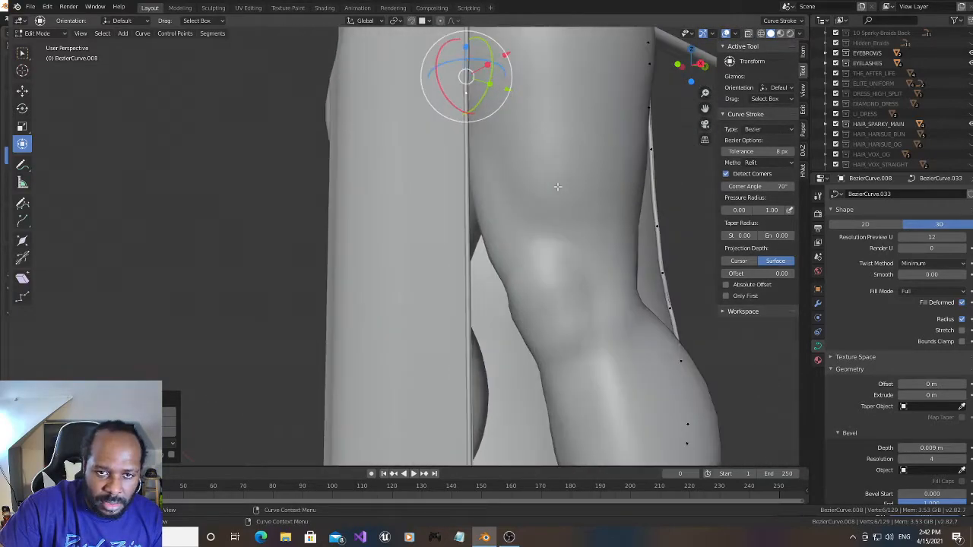
- Select the end points of the long straight segment between the thigh and the hem corner and subdivide it twice
left_click(469, 94)
left_click_drag(704, 108, 733, 1)
left_click(507, 423, "shift")
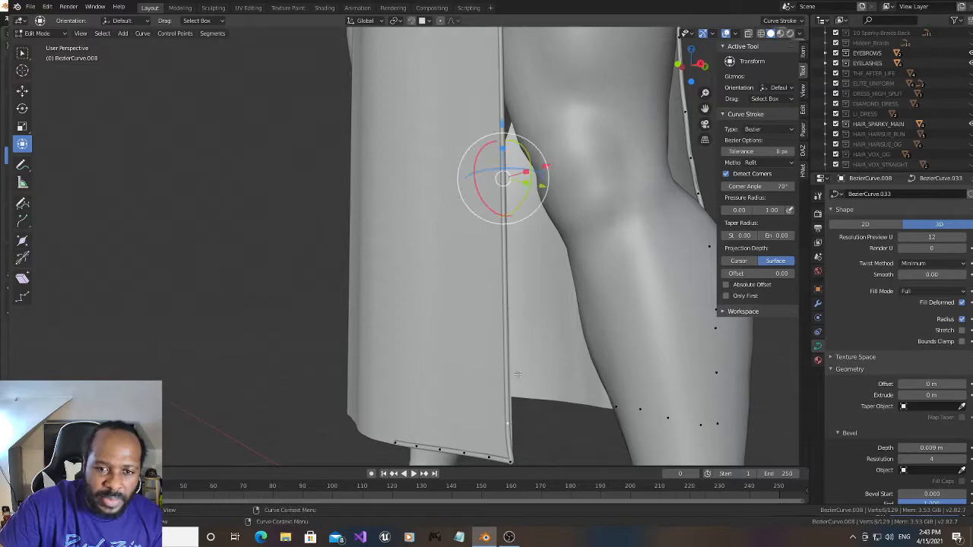
left_click_drag(704, 108, 691, 186)
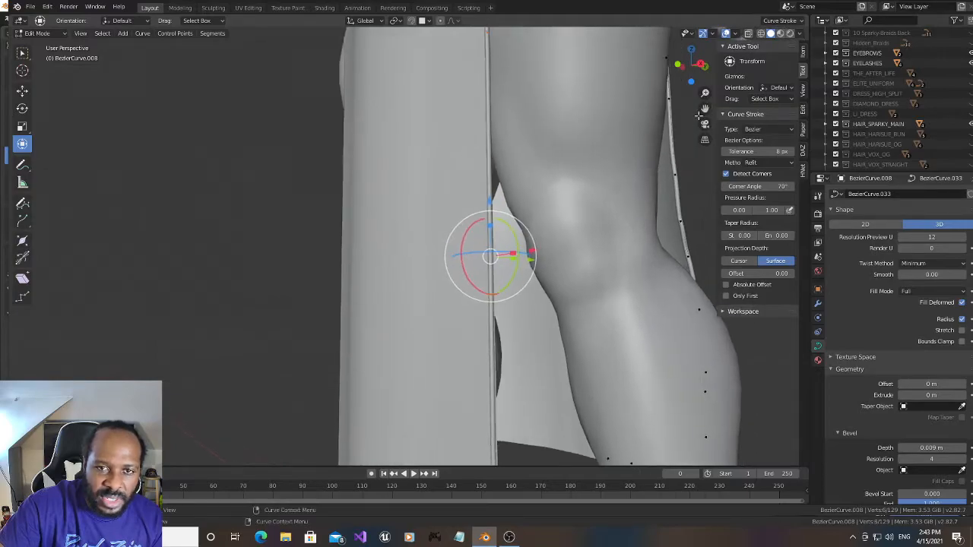
scroll(538, 235, "down", 1)
right_click(487, 232)
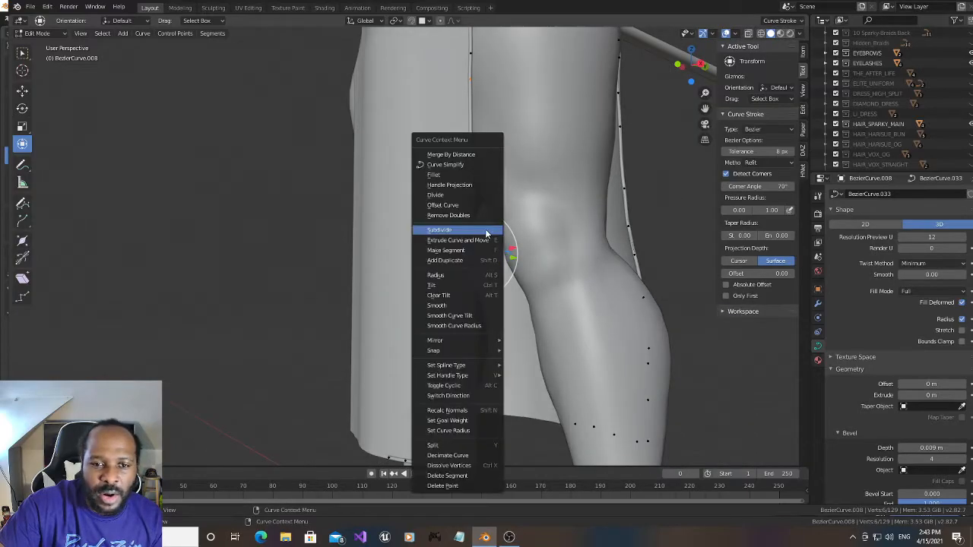
left_click(487, 232)
right_click(487, 232)
left_click(485, 229)
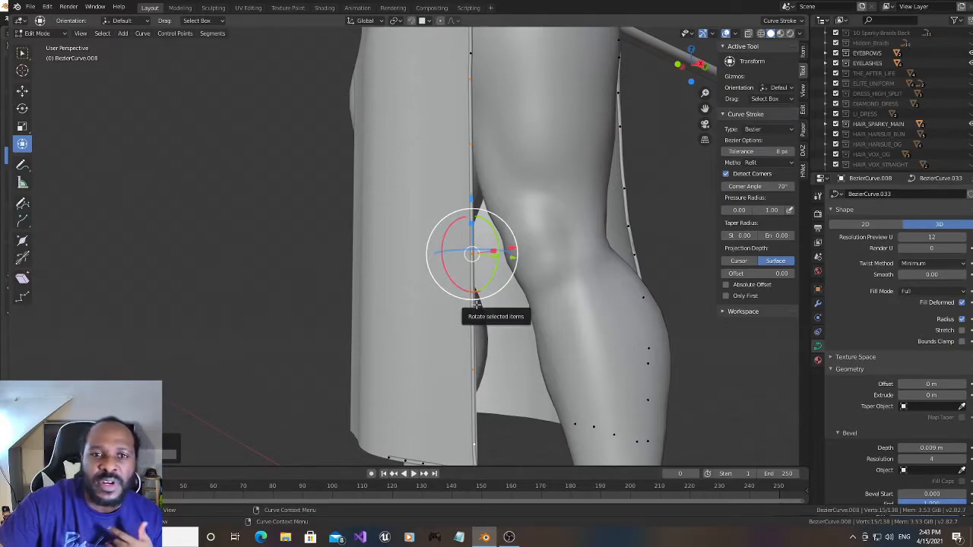
- Move the selected curve point beside the thigh down along Z to space the points on the straight slit edge more evenly
left_click(468, 82)
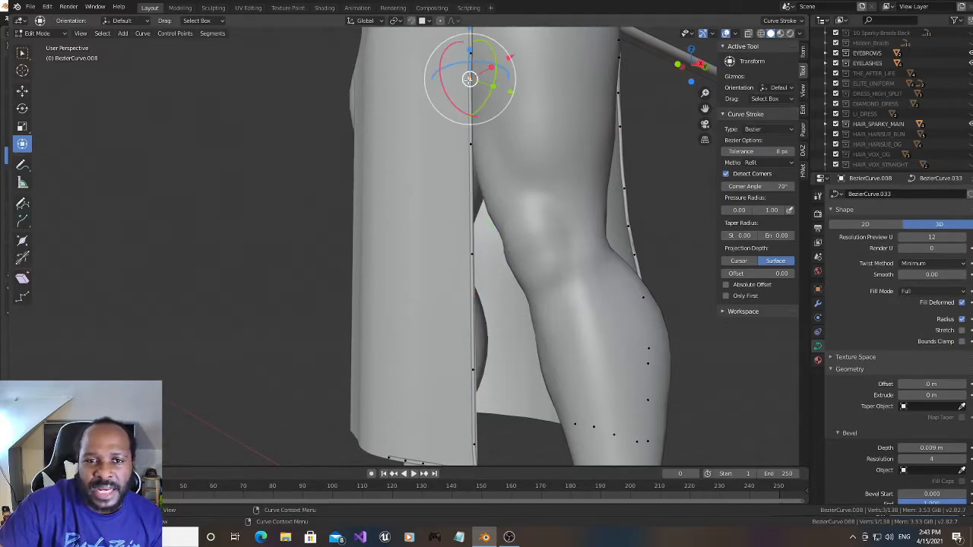
left_click_drag(704, 107, 713, 149)
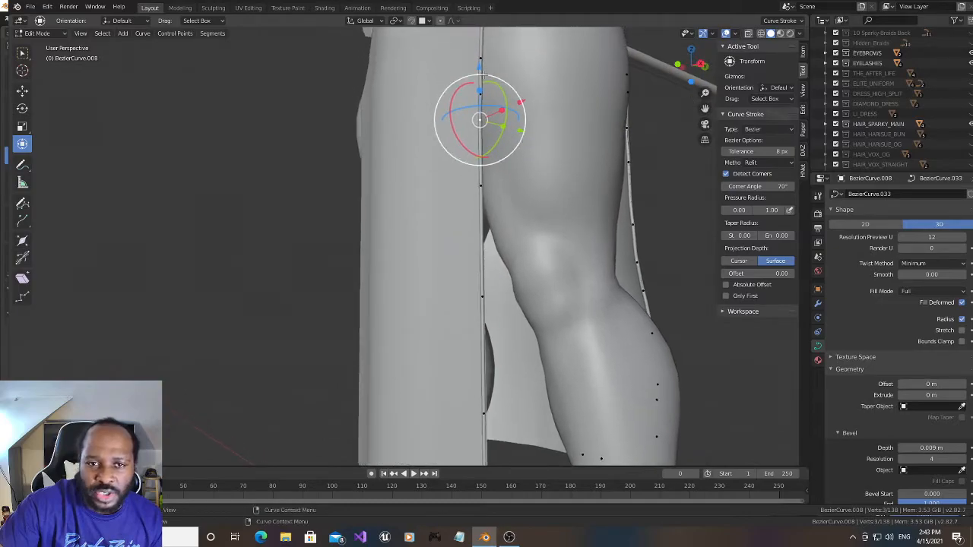
left_click_drag(479, 69, 479, 281)
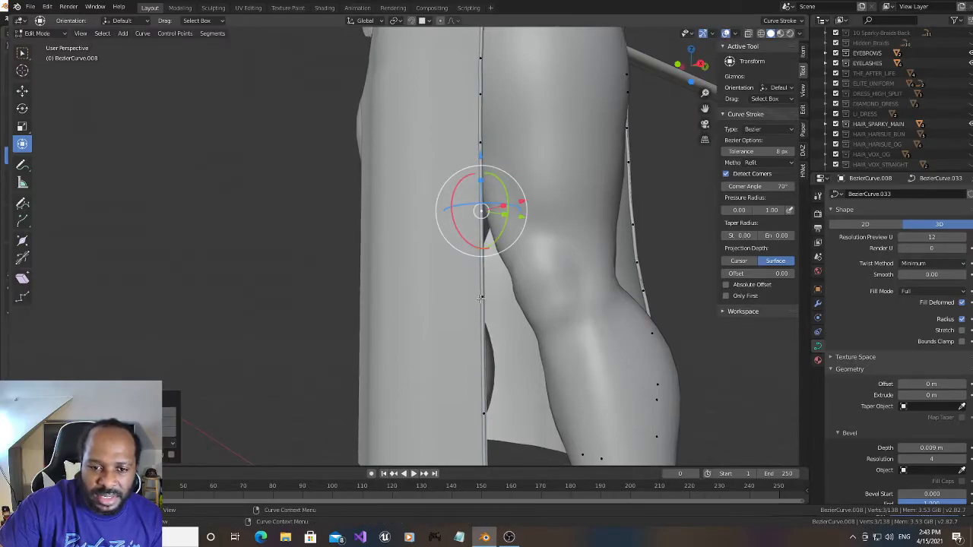
- Select the two neighbouring slit-edge points beside the knee and subdivide the segment between them
left_click(481, 298)
left_click(483, 417, "shift")
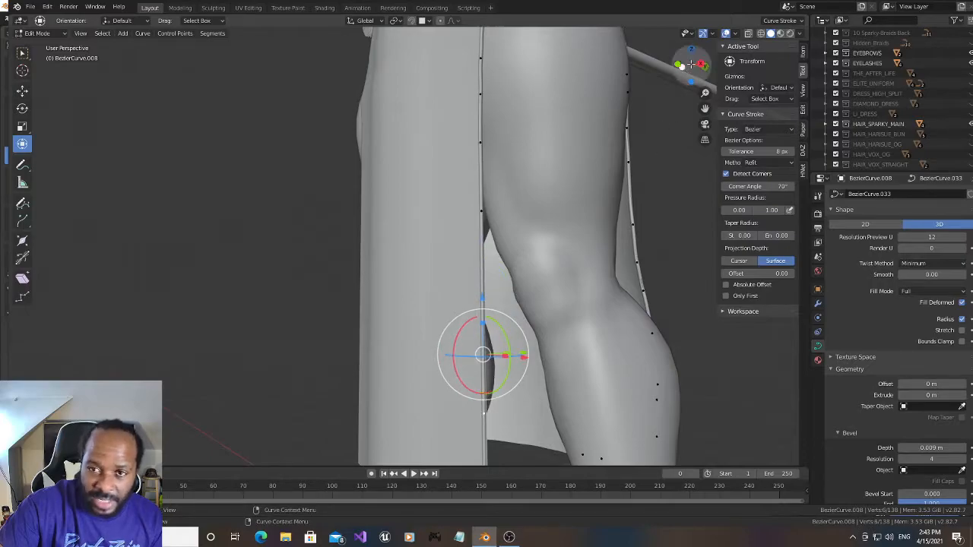
left_click_drag(685, 67, 699, 68)
left_click_drag(705, 109, 688, 73)
scroll(492, 309, "up", 2)
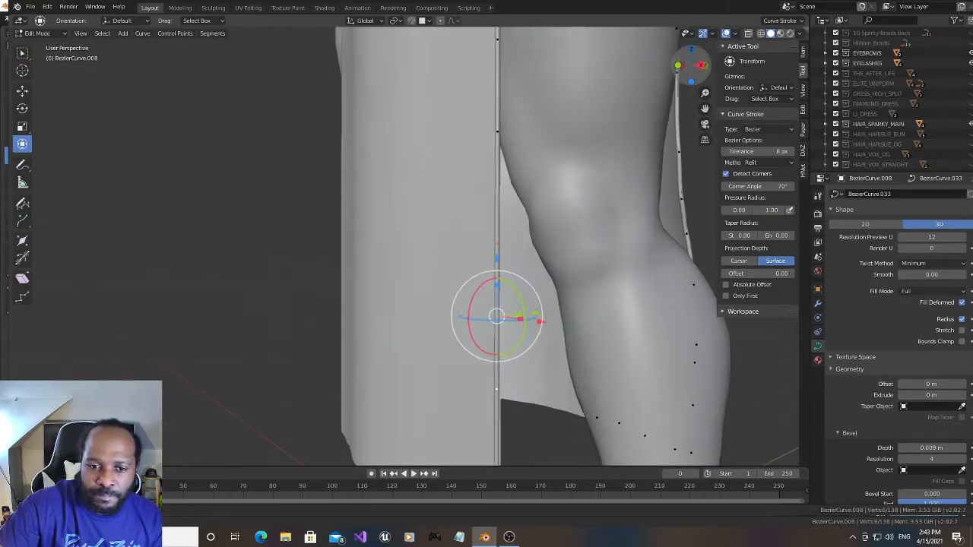
right_click(494, 242, "shift")
right_click(496, 188, "shift")
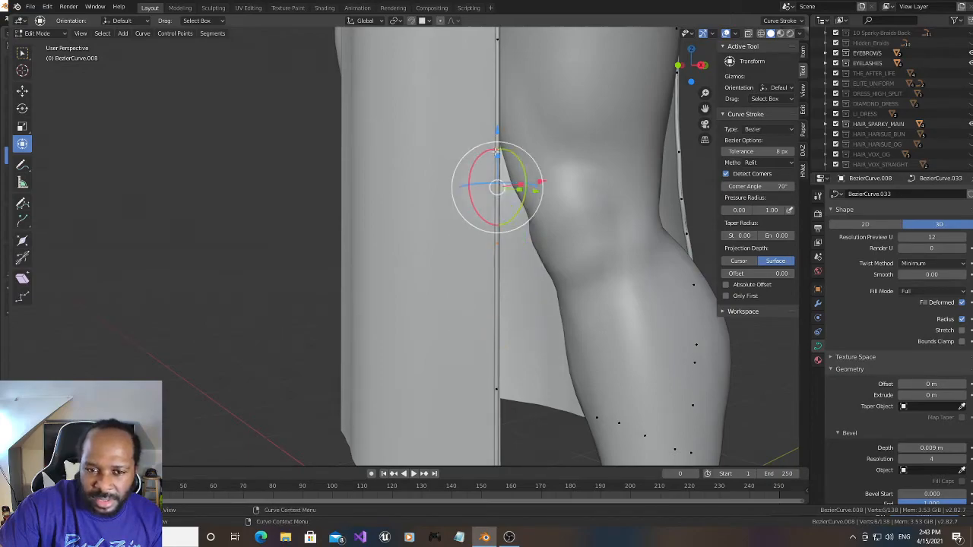
right_click(495, 158)
left_click(496, 158)
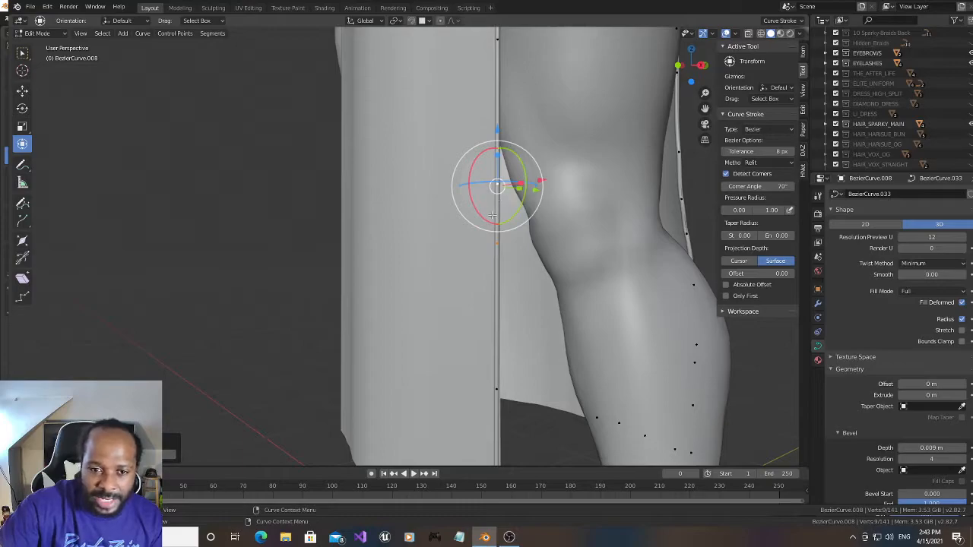
- Nudge the slit-edge point beside the calf and the one just above the hem corner along X, the latter about 0.014 m
left_click(496, 390)
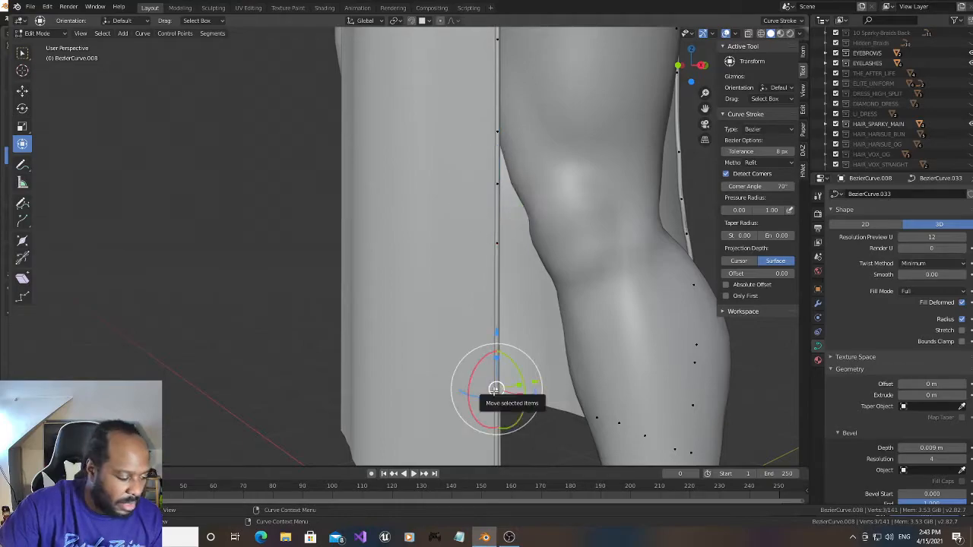
left_click_drag(704, 109, 704, 51)
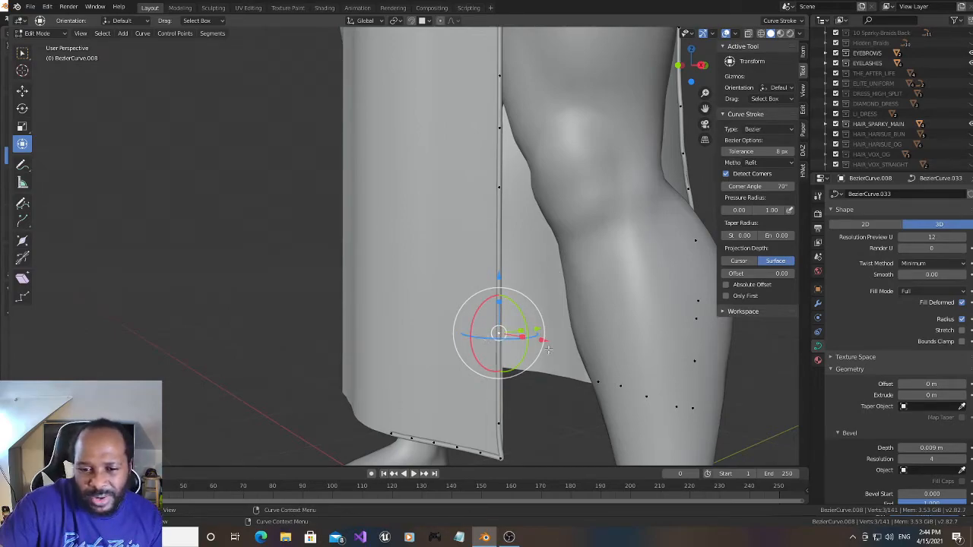
left_click_drag(540, 339, 546, 342)
left_click(505, 419)
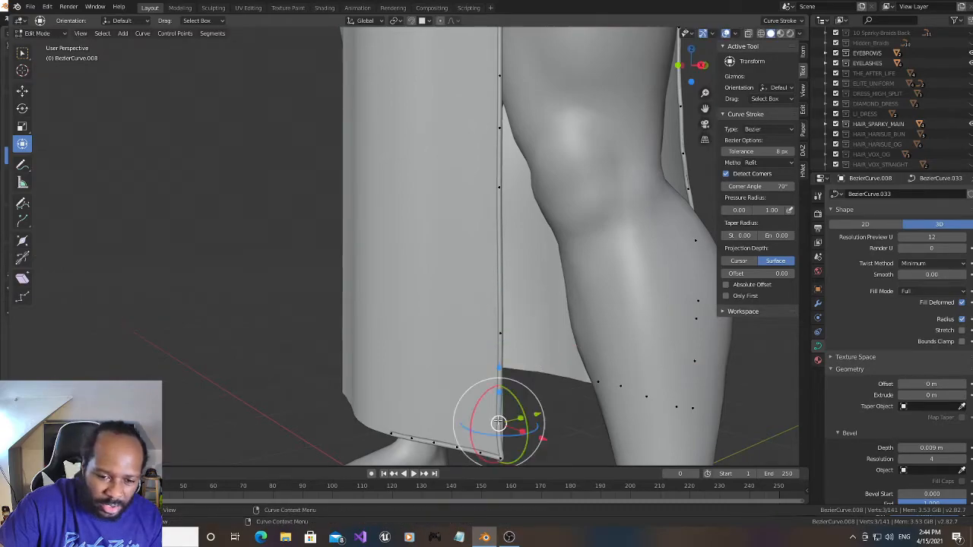
left_click_drag(543, 440, 547, 439)
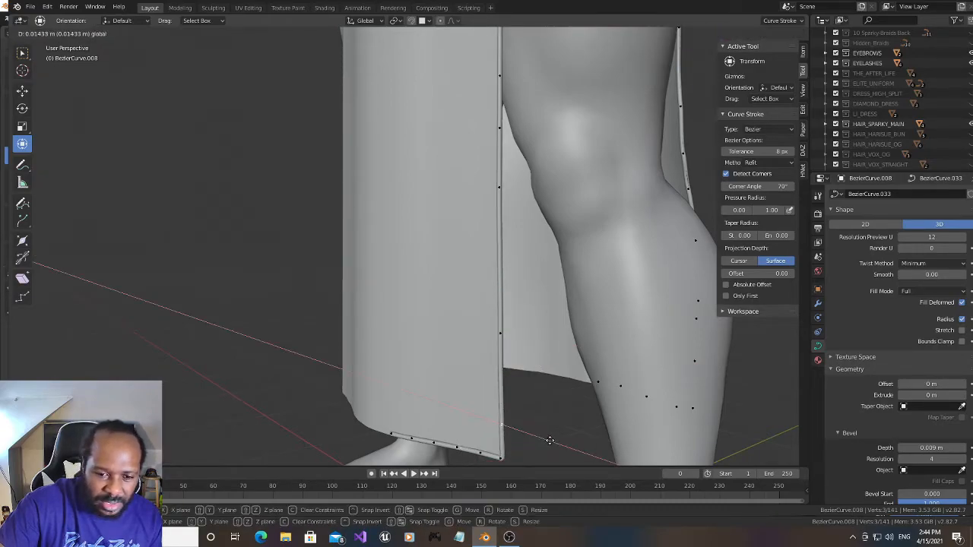
- Subdivide the long slit-edge segment below the knee and nudge the new point slightly along X
left_click_drag(691, 65, 635, 69)
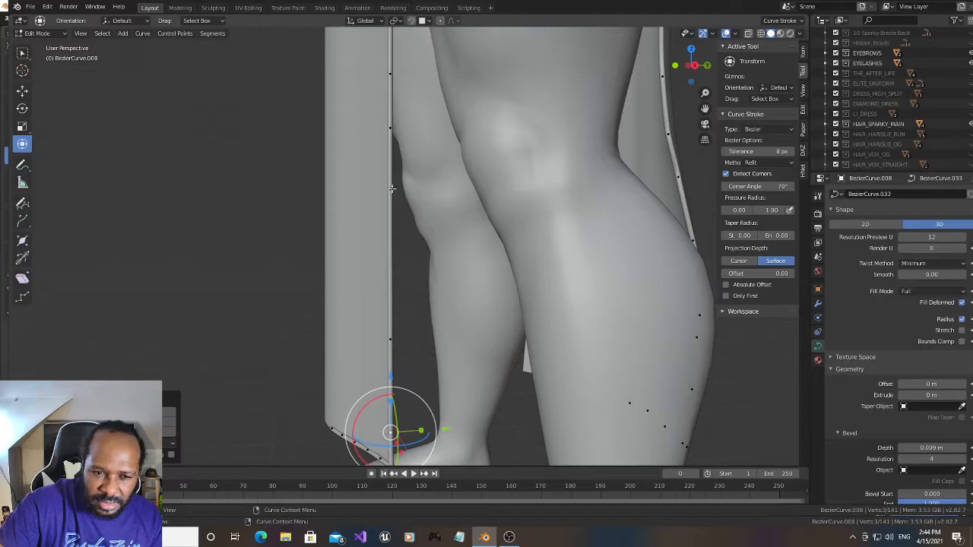
left_click(391, 188)
left_click(390, 339, "shift")
right_click(386, 296)
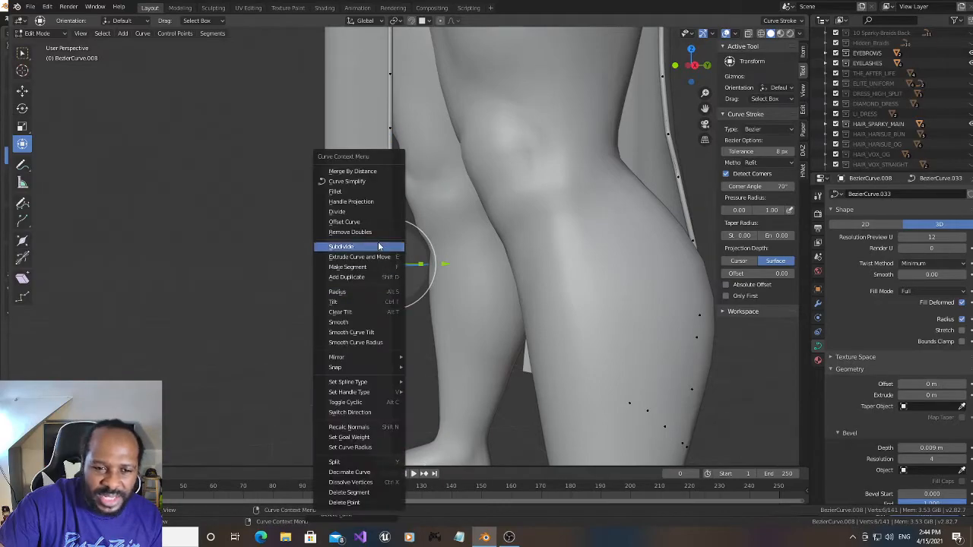
left_click(375, 249)
left_click_drag(692, 66, 684, 67)
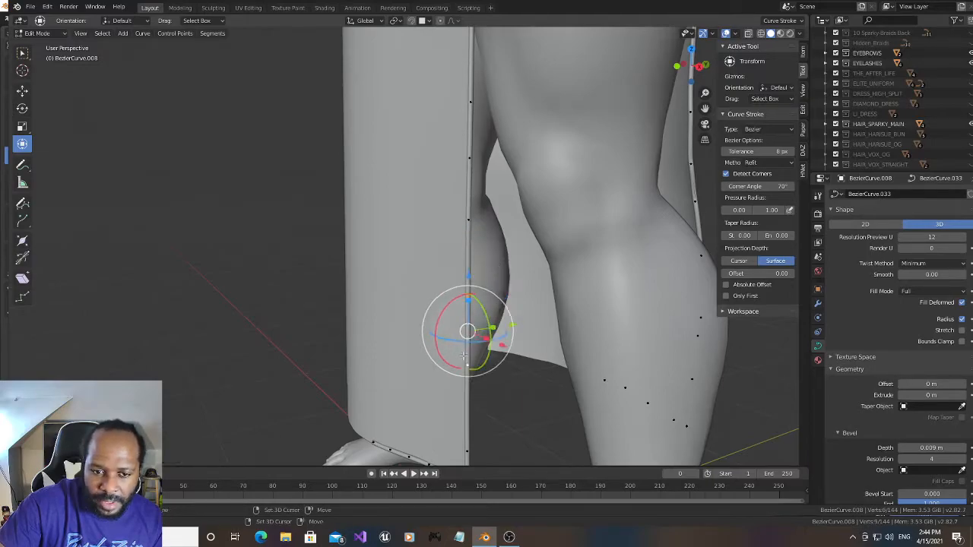
left_click_drag(505, 309, 506, 312)
- Select the trim's corner point where the slit edge meets the front hem and nudge it slightly along X
mouse_move(692, 66)
left_mouse_down()
mouse_move(679, 43)
mouse_move(681, 59)
left_mouse_up()
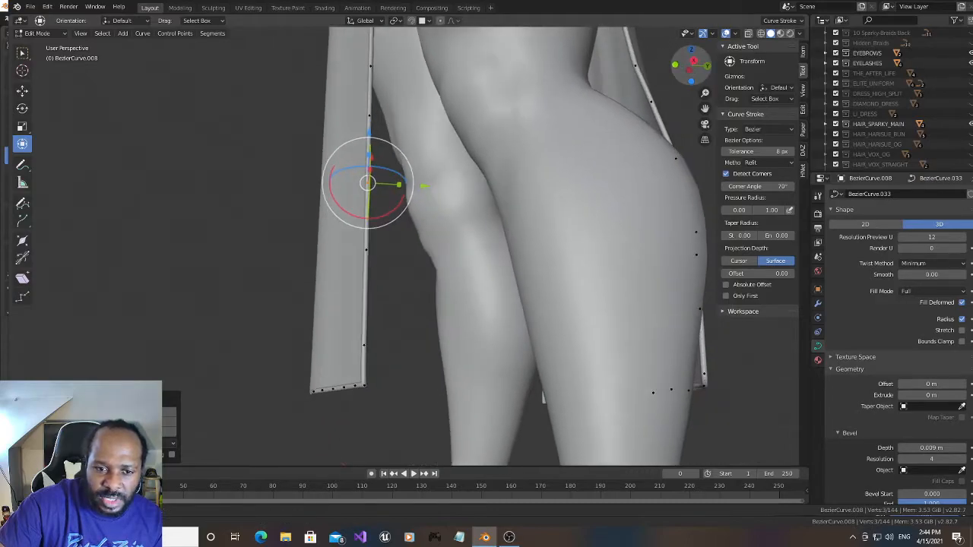
left_click(364, 388)
left_click_drag(687, 79, 688, 74)
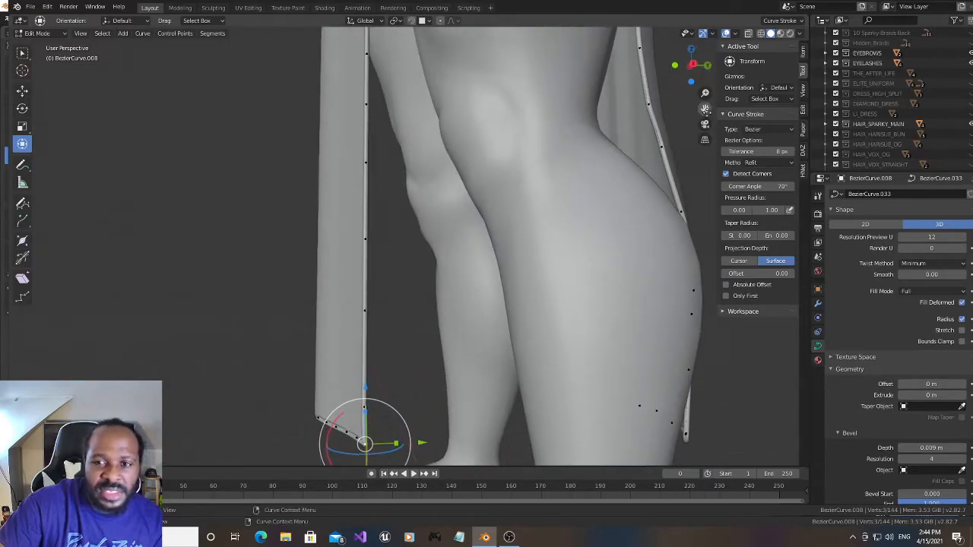
left_click_drag(705, 109, 722, 36)
left_click_drag(691, 66, 711, 64)
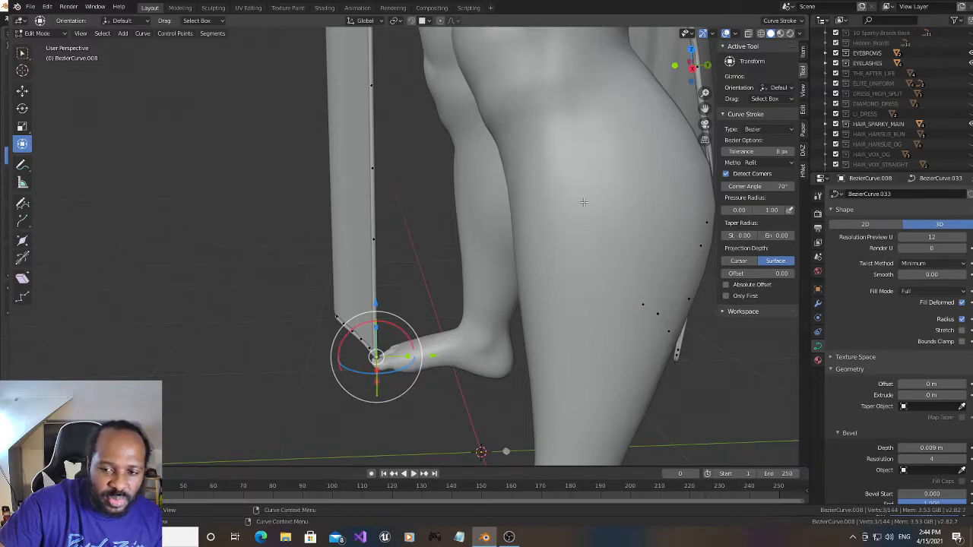
left_click_drag(693, 67, 682, 66)
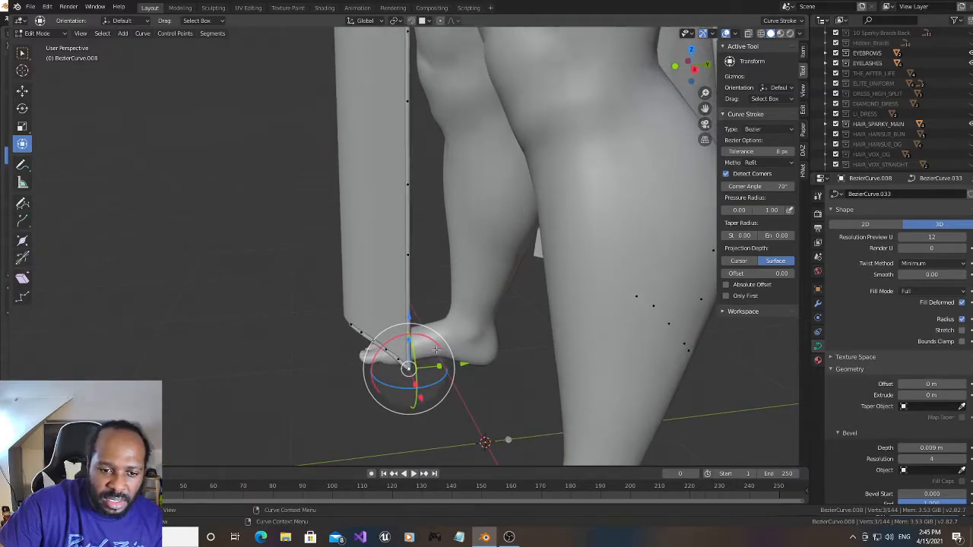
left_click_drag(417, 398, 418, 399)
- Lower the front hem curve's end point slightly along Z and its neighbouring point by about 0.008 m
left_click_drag(695, 67, 765, 78)
left_click_drag(701, 112, 646, 118)
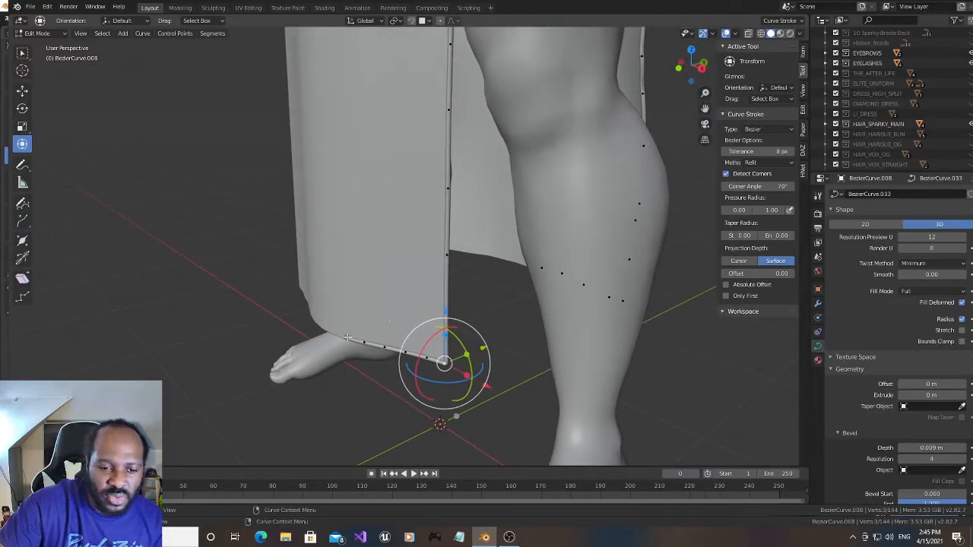
left_click(347, 337)
left_click_drag(700, 57, 717, 48)
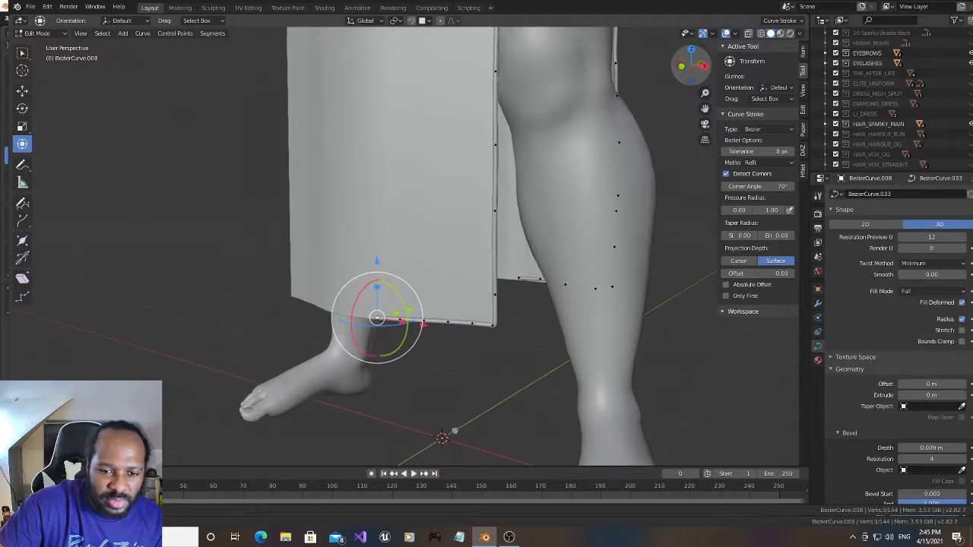
key("g")
key("z")
left_click(373, 259)
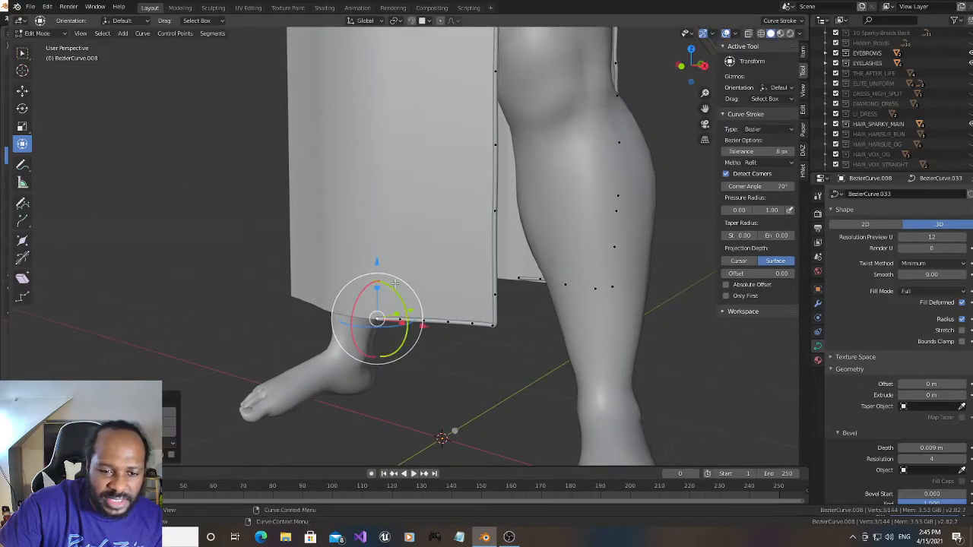
left_click(399, 320)
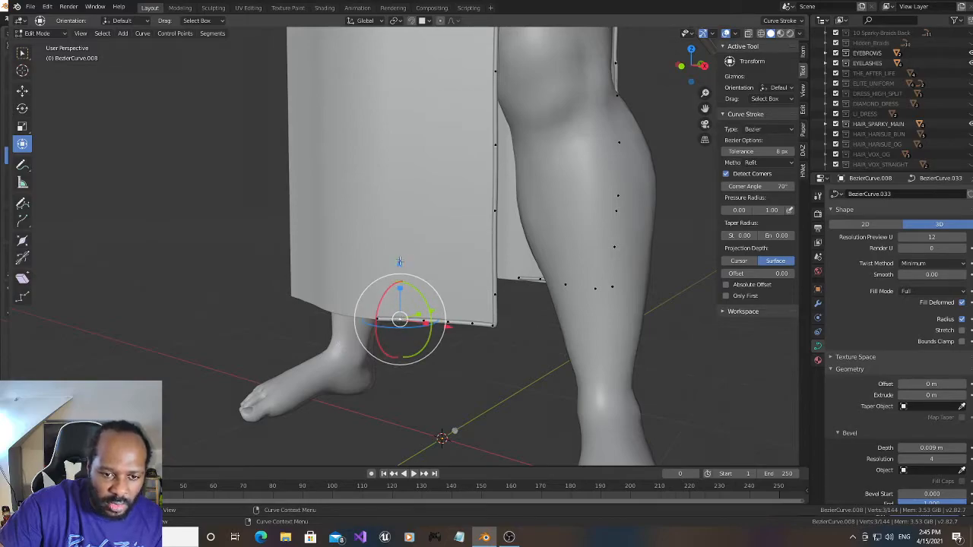
key("g")
key("z")
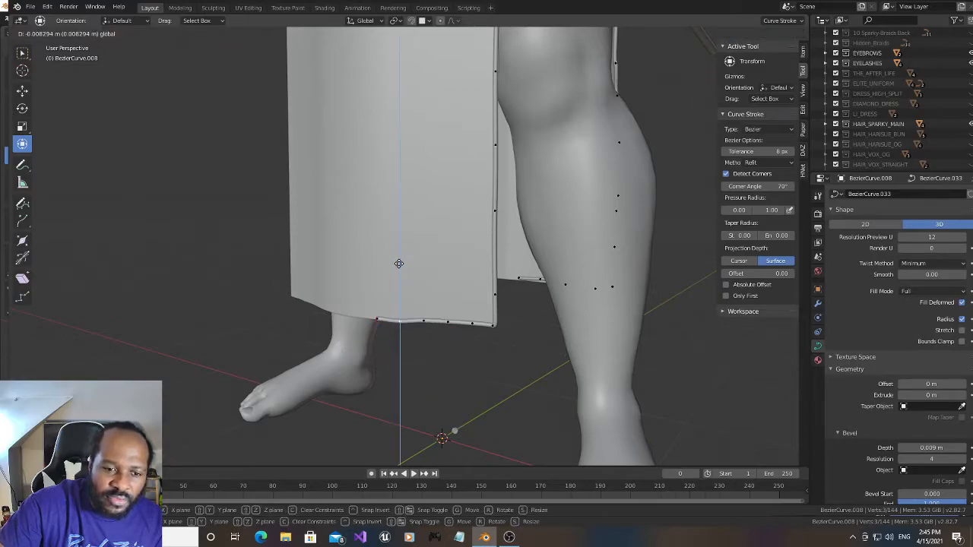
left_click(401, 263)
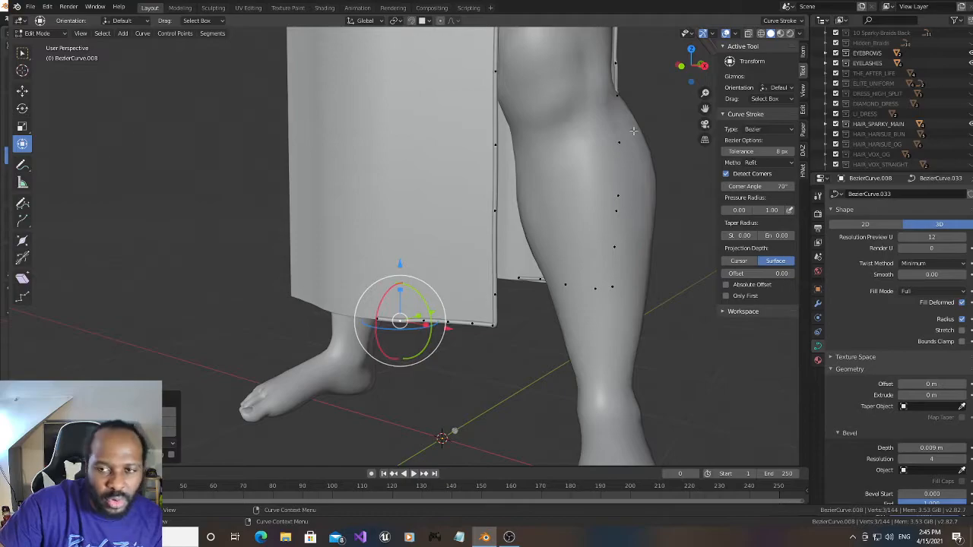
- Move the back panel's hem corner point down along Z and outward along X toward the dress corner
left_click_drag(681, 66, 566, 86)
scroll(456, 247, "up", 1)
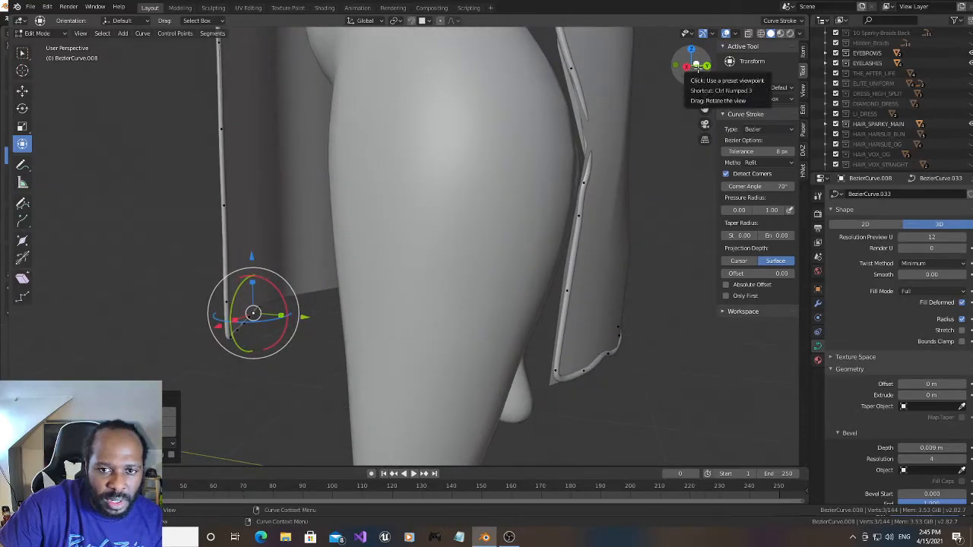
left_click_drag(698, 67, 688, 68)
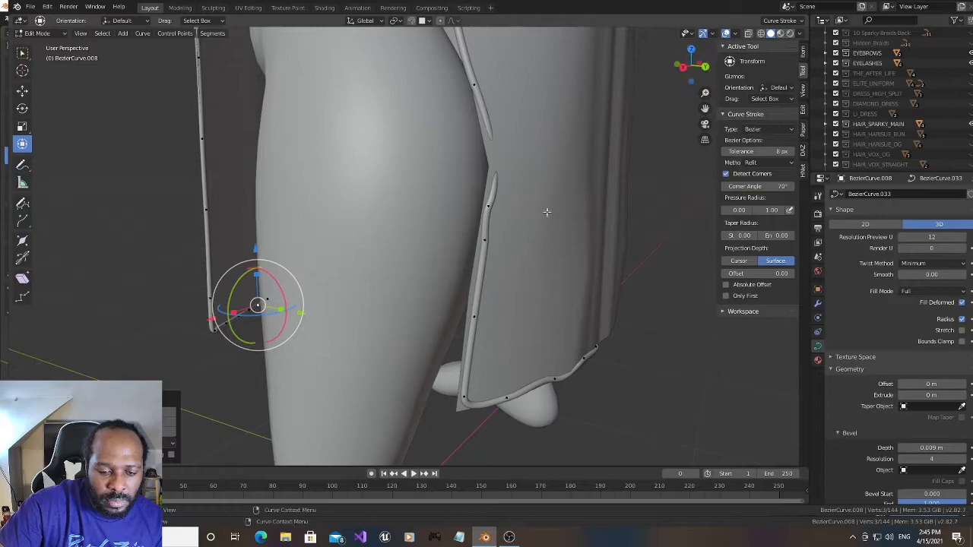
left_click(462, 396)
left_click_drag(462, 339, 460, 348)
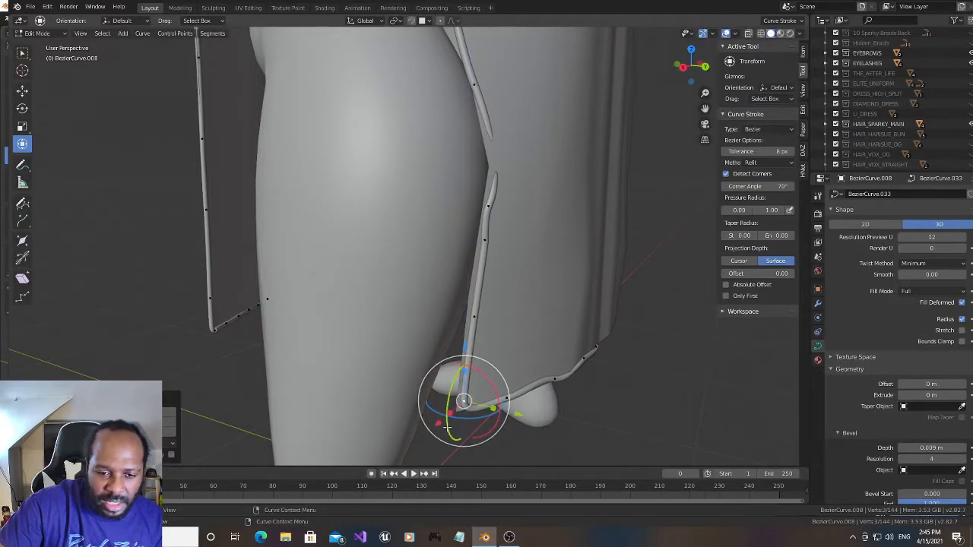
left_click_drag(431, 421, 424, 426)
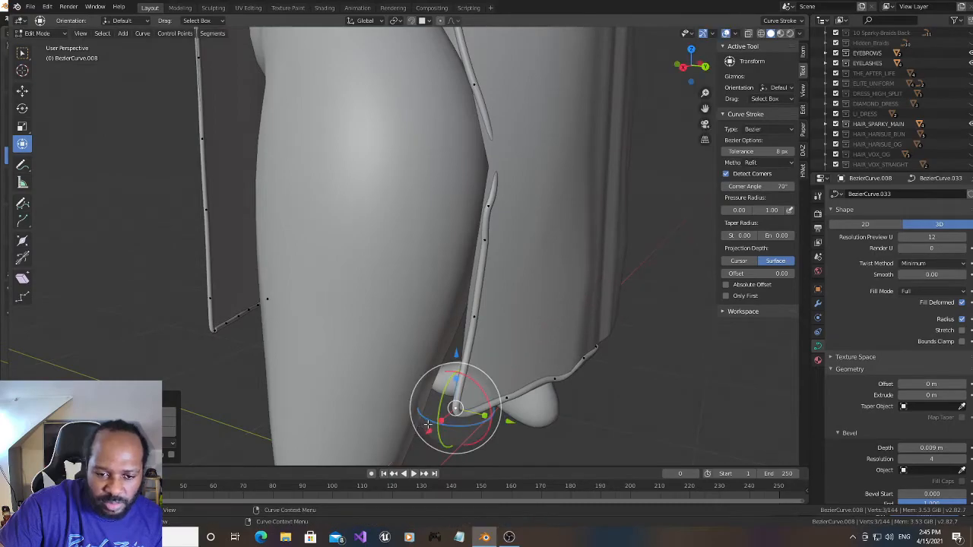
- Shift the back hem corner point slightly inward along X and lower it a little along Z
left_click(508, 399)
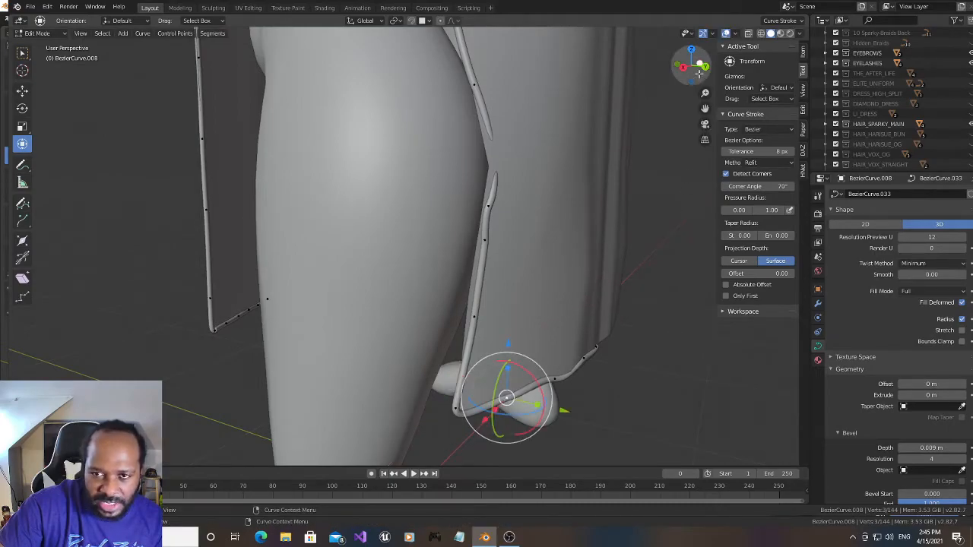
left_click_drag(698, 68, 679, 64)
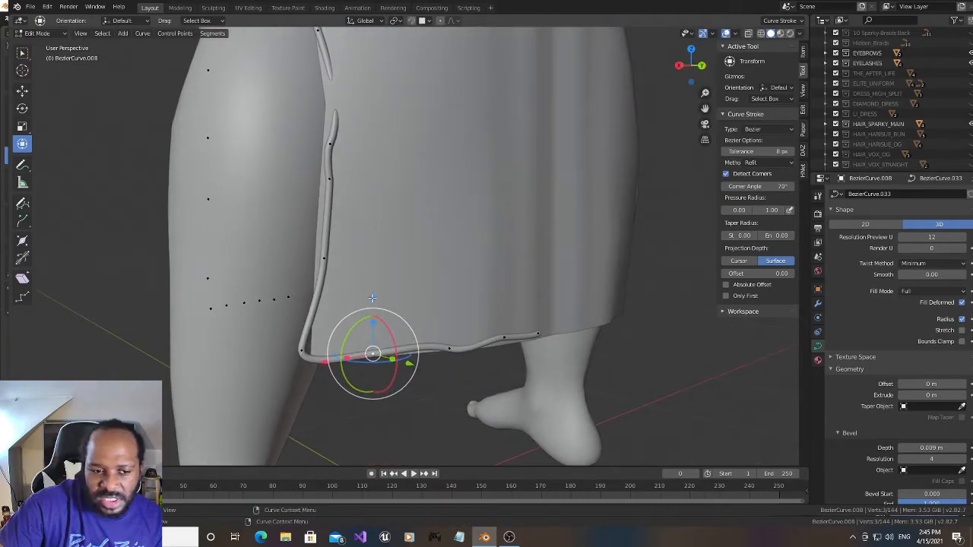
left_click(299, 353)
mouse_move(250, 358)
left_mouse_down()
mouse_move(267, 355)
mouse_move(257, 356)
left_mouse_up()
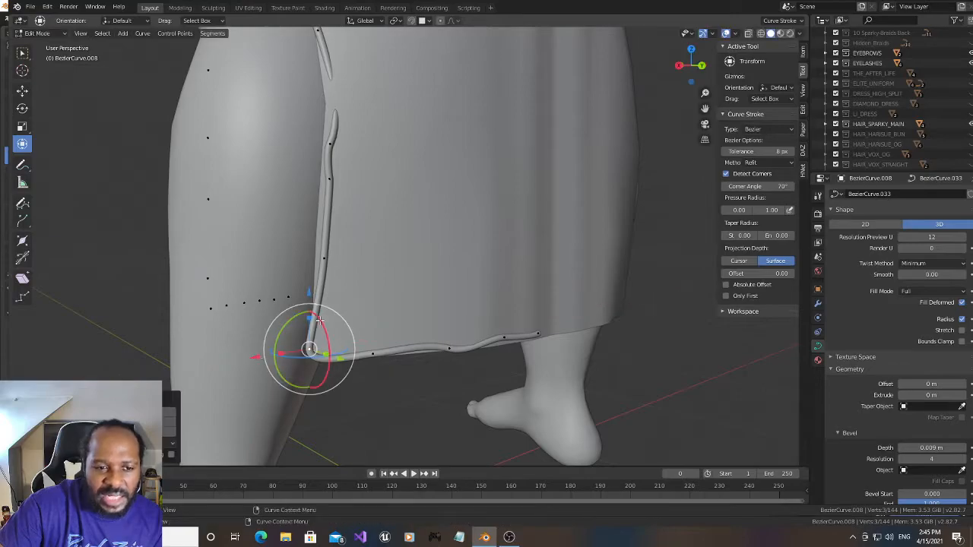
left_click_drag(309, 293, 308, 296)
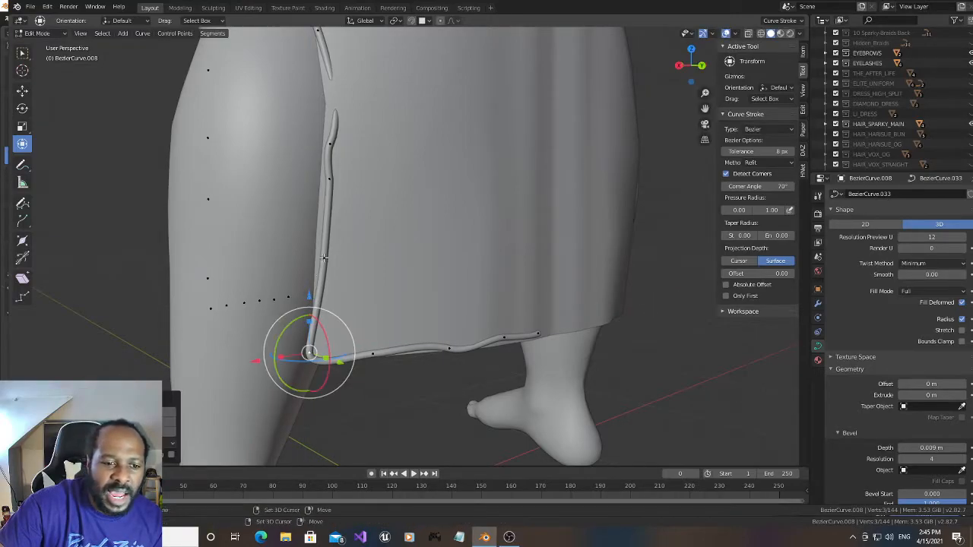
- Subdivide the segment just above the back hem corner and adjust the new point and the corner point along X
right_click(316, 257)
key("Escape")
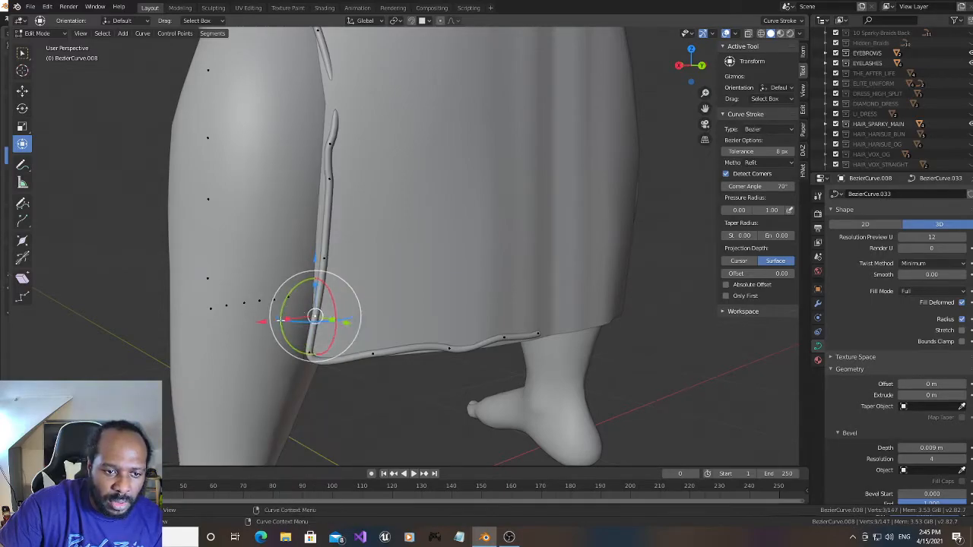
left_click_drag(315, 309, 258, 322)
left_click_drag(694, 67, 646, 67)
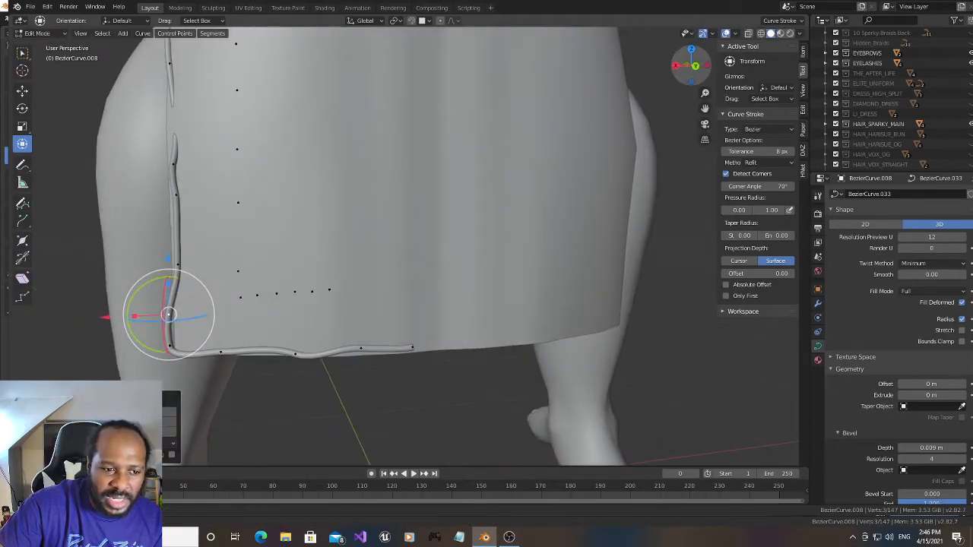
left_click_drag(135, 316, 113, 314)
left_click(168, 347)
left_click_drag(108, 350, 112, 354)
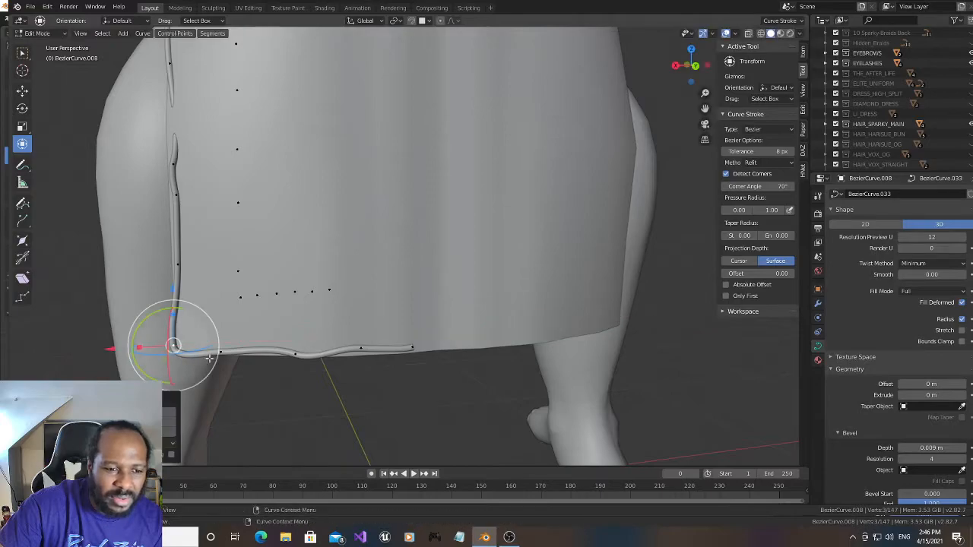
- Nudge the hem point beside the back corner along Z and subdivide the segment between it and the corner
left_click(220, 351)
left_click_drag(219, 294, 218, 295)
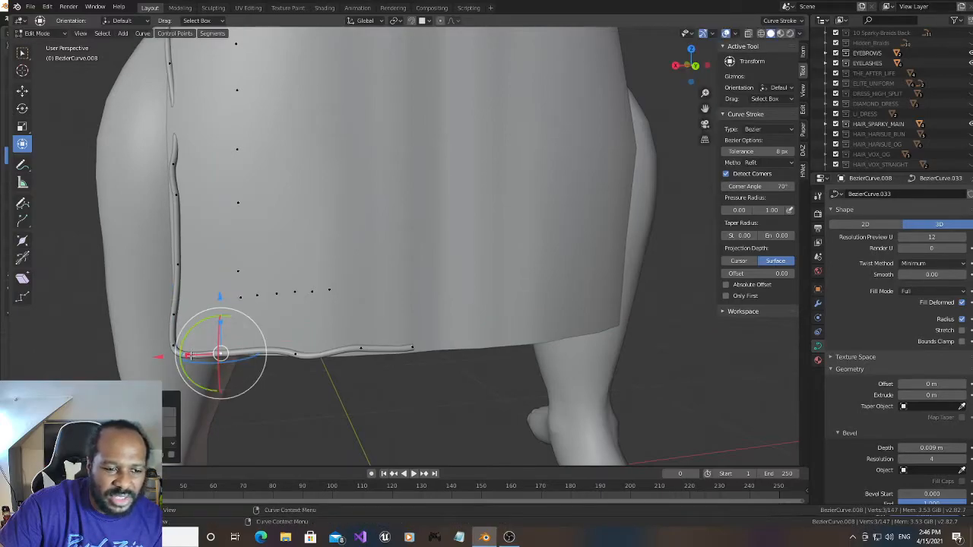
left_click(171, 351, "shift")
right_click(167, 357)
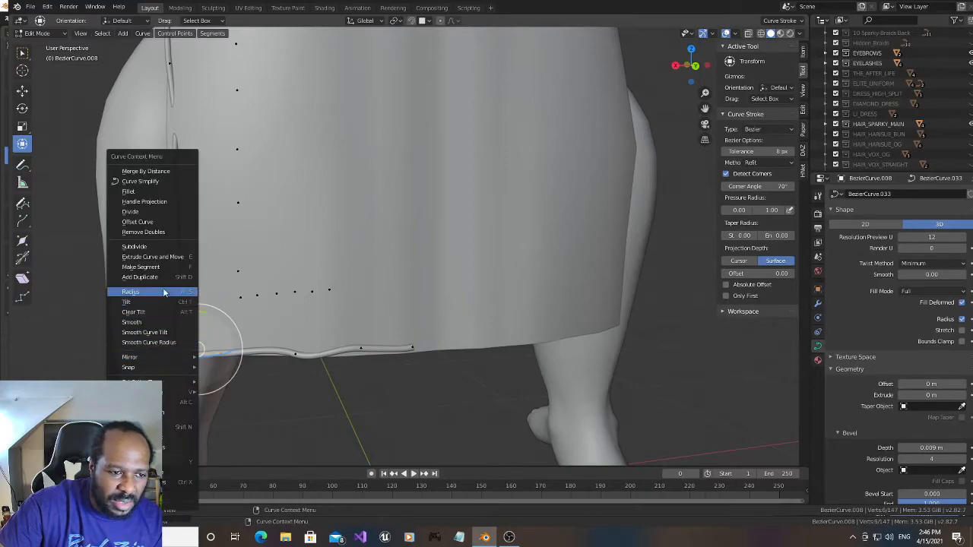
left_click(163, 247)
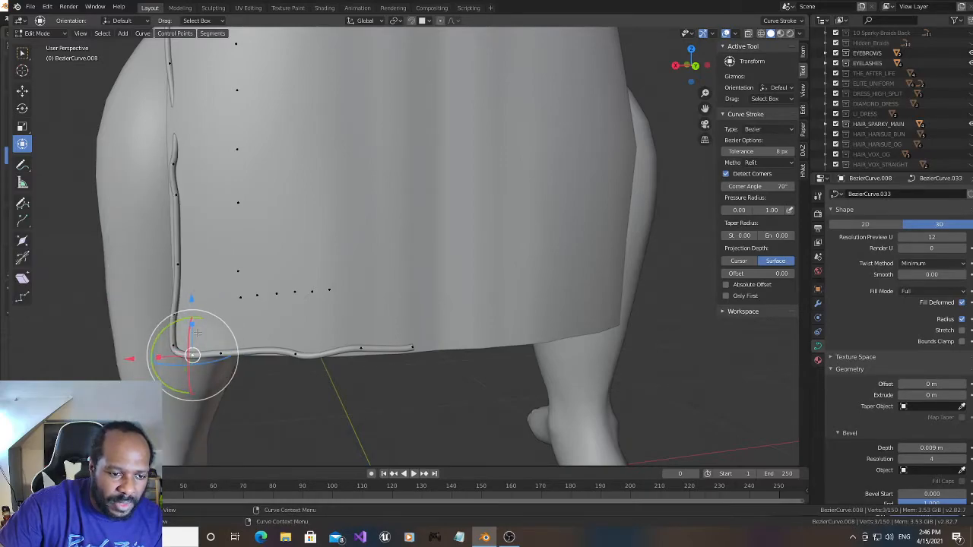
- Lower the next back hem point along Z, subdivide the segment on its corner side, and lower the new point slightly
left_click(295, 354)
left_click_drag(295, 296, 295, 298)
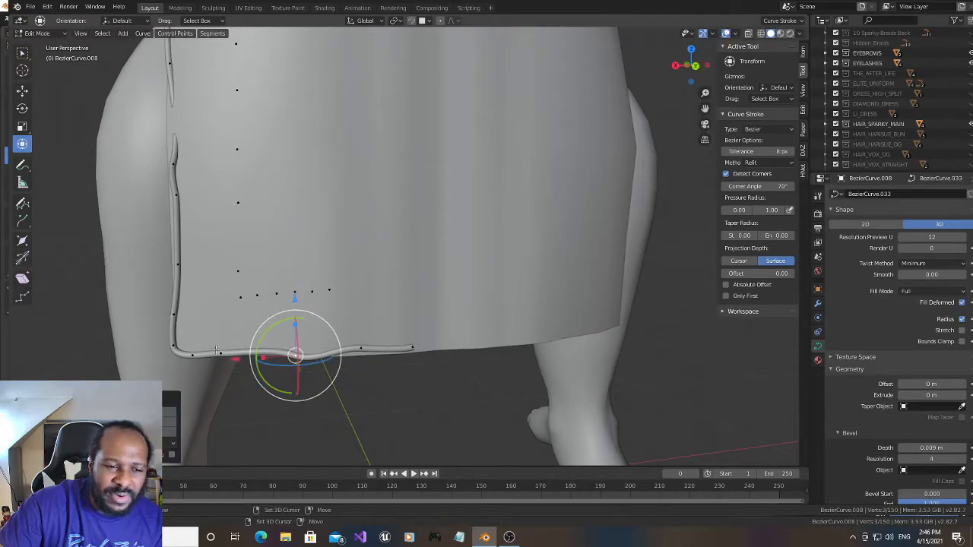
left_click(250, 350)
right_click(250, 348)
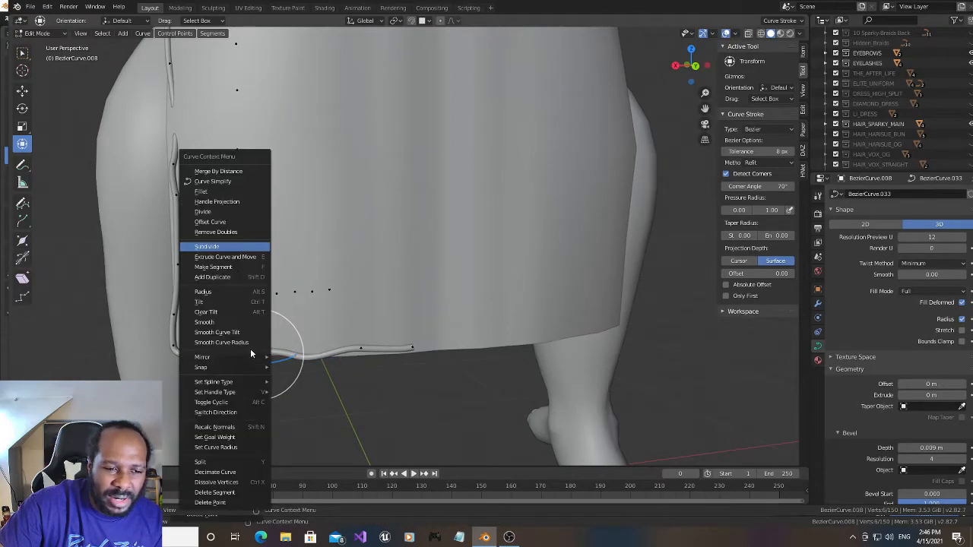
left_click(234, 249)
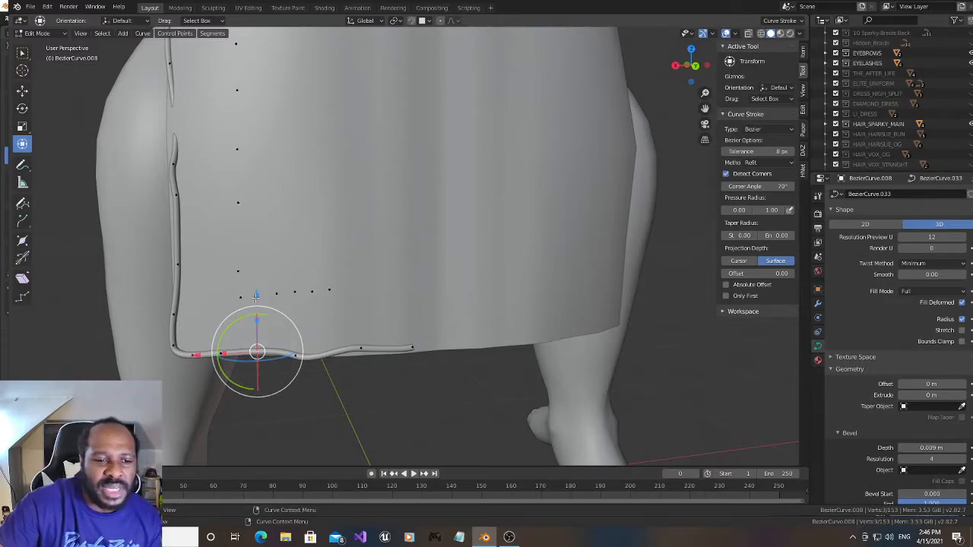
left_click_drag(256, 297, 255, 299)
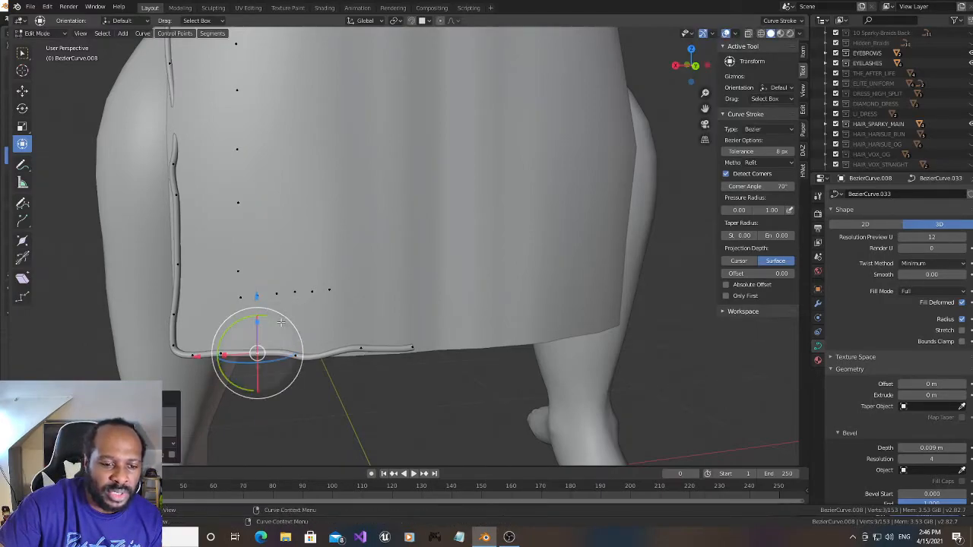
- Lower the second-to-last back hem point along Z, subdivide the segment on its corner side, and fine-tune the new point's height
left_click(359, 351)
left_click_drag(359, 296, 359, 299)
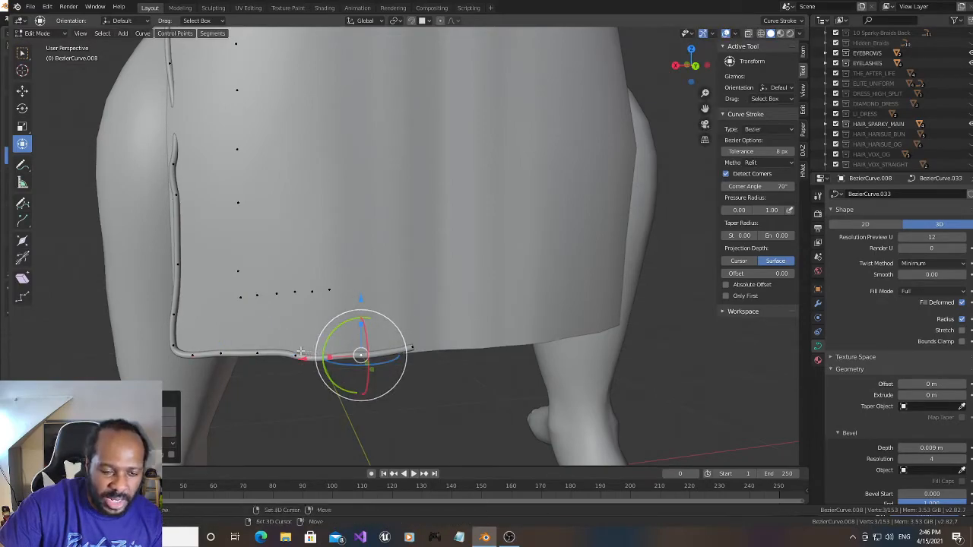
left_click(296, 356)
right_click(302, 341)
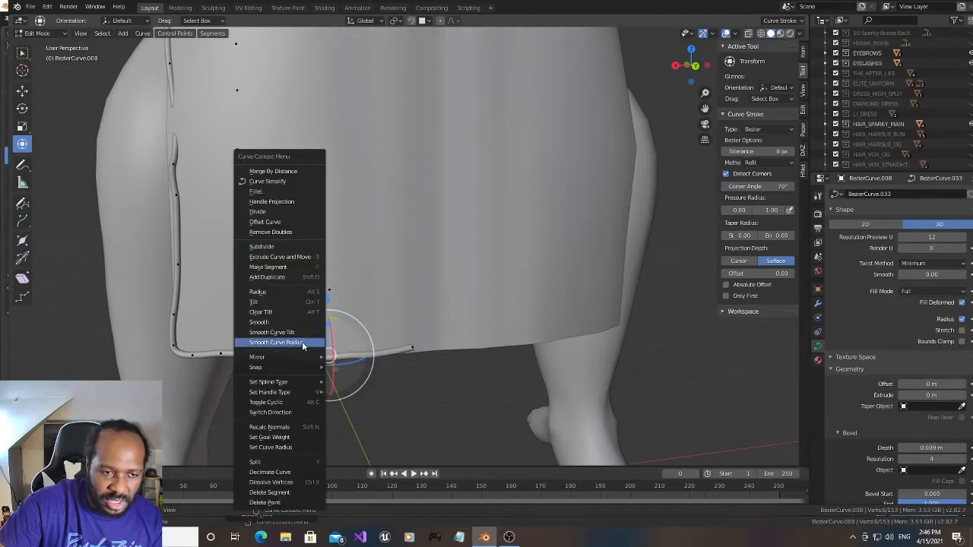
left_click(296, 255)
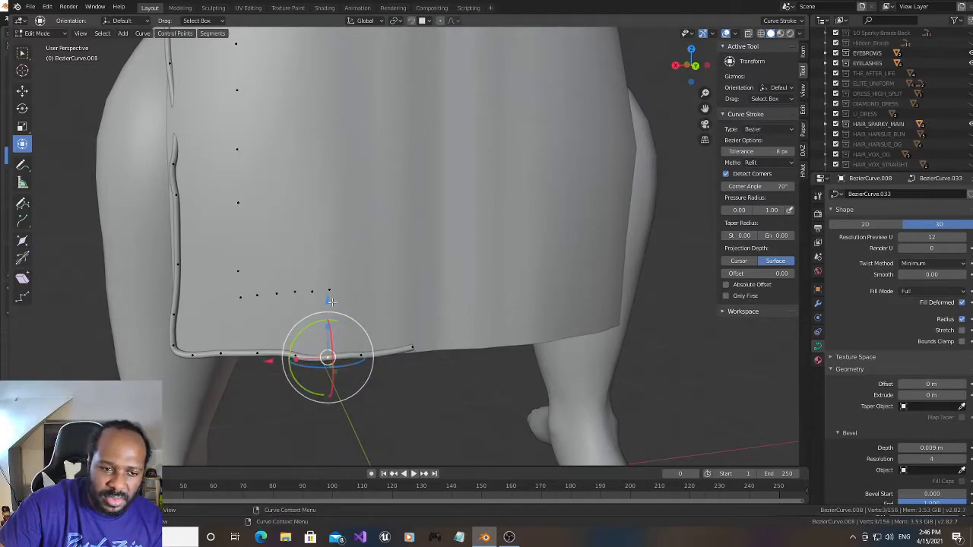
left_click_drag(327, 297, 293, 296)
- Delete the end vertex of the back hem curve
left_click(295, 356)
left_click(411, 348)
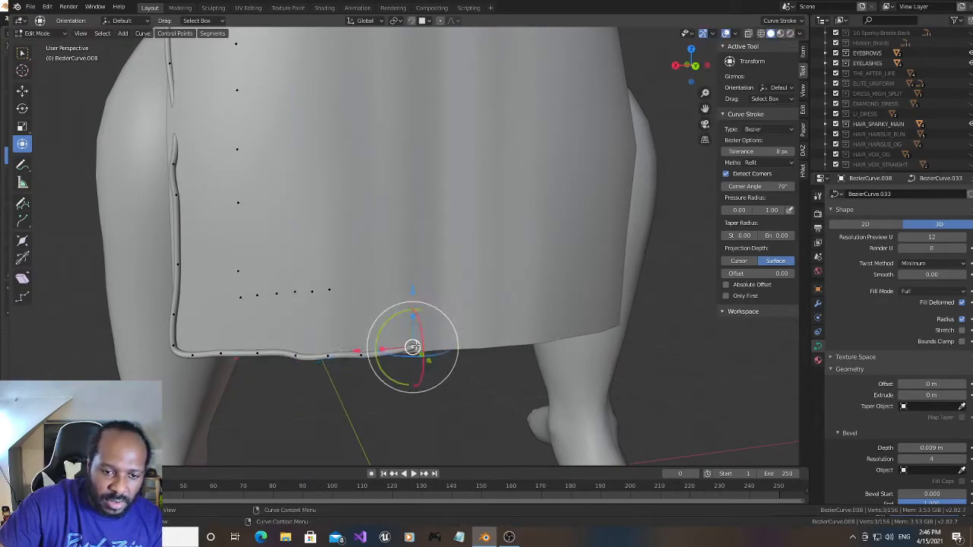
key("x")
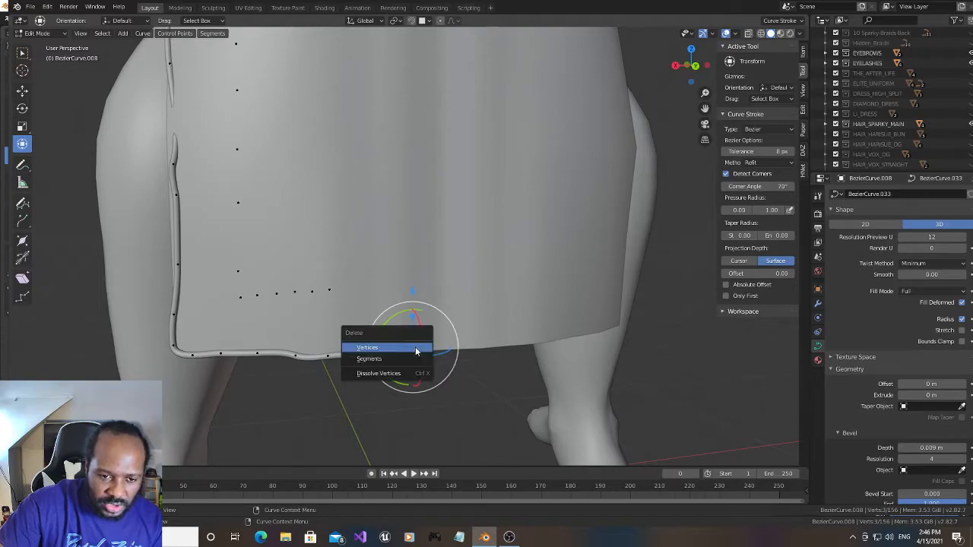
left_click(416, 349)
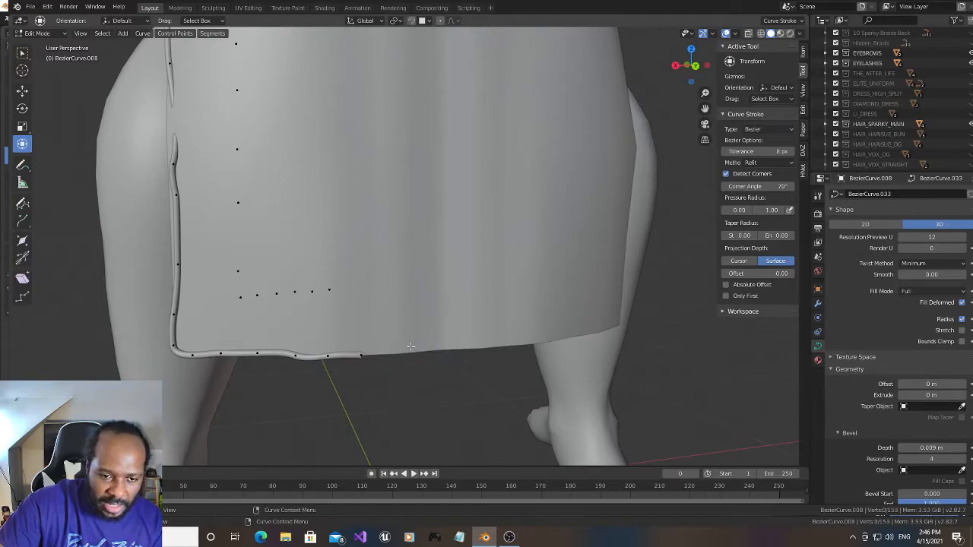
- Shift the uneven hem point slightly along X toward the back corner and fine-tune it and its corner-side neighbour along Z
left_click(296, 355)
key("g")
key("x")
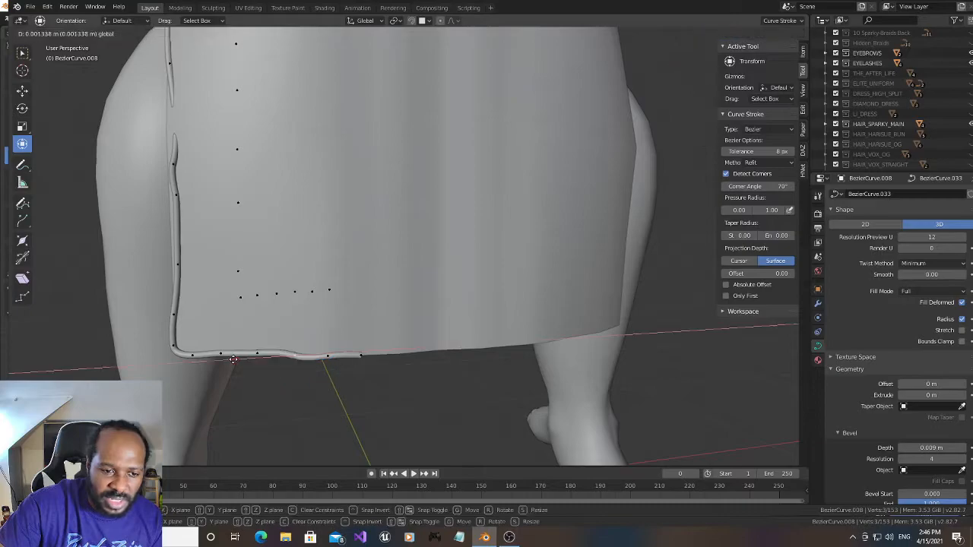
left_click(229, 358)
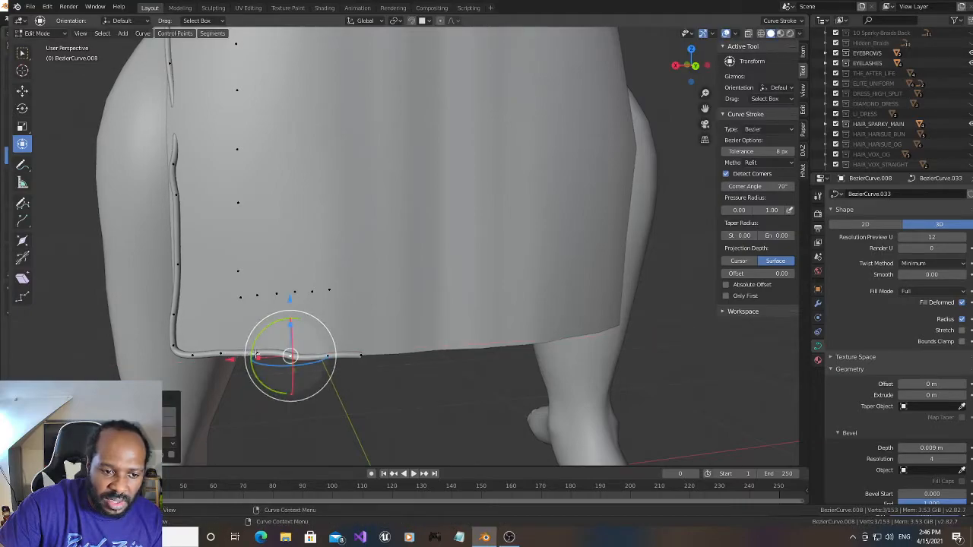
left_click_drag(255, 297, 255, 299)
left_click(292, 354)
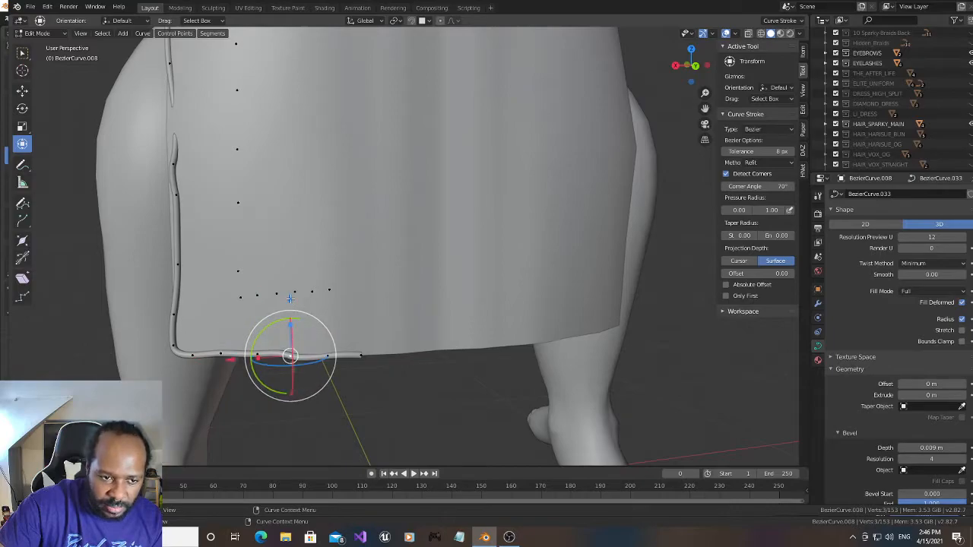
key("g")
key("z")
left_click_drag(290, 295, 291, 297)
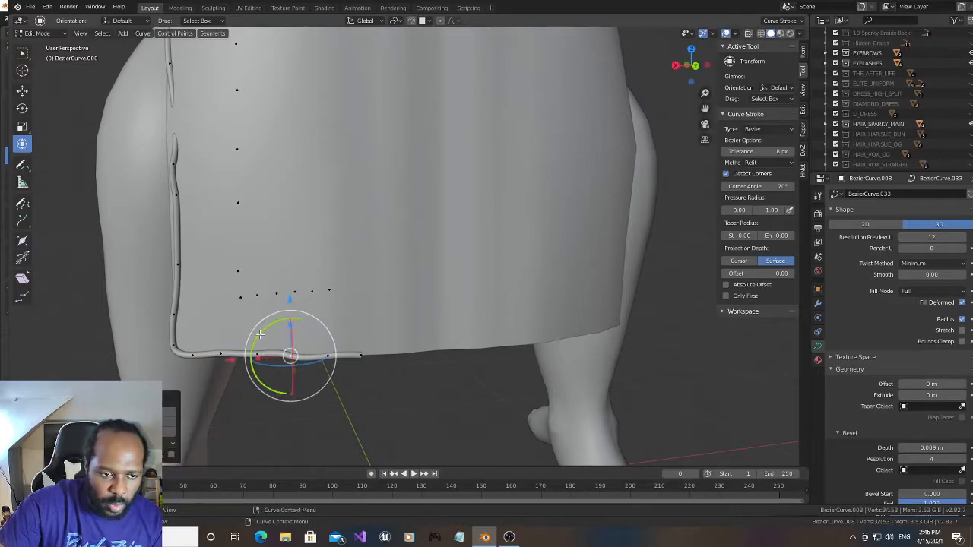
- Rotate the adjusted hem point and the next one toward the curve's end slightly about Y to straighten the trim
left_click_drag(259, 333, 253, 339)
left_click(328, 355)
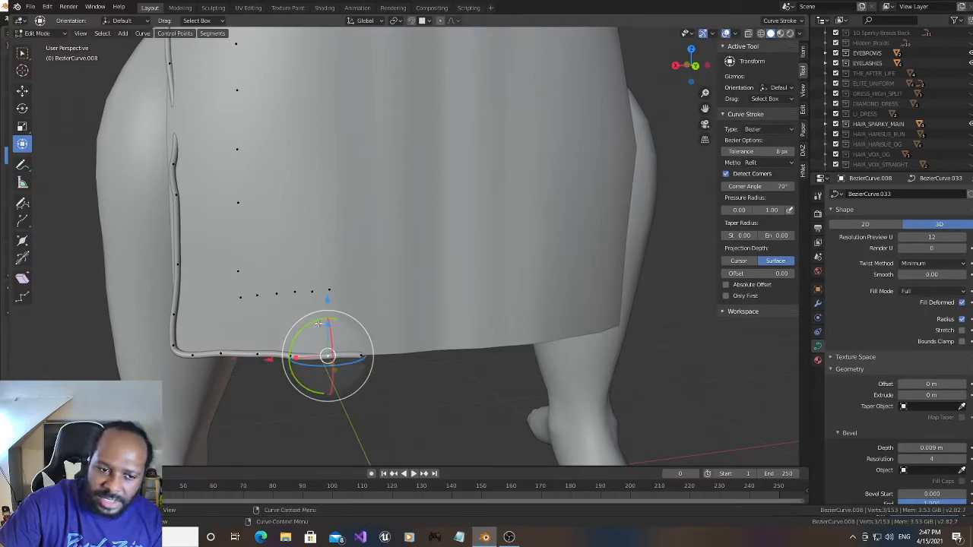
left_click_drag(312, 322, 317, 327)
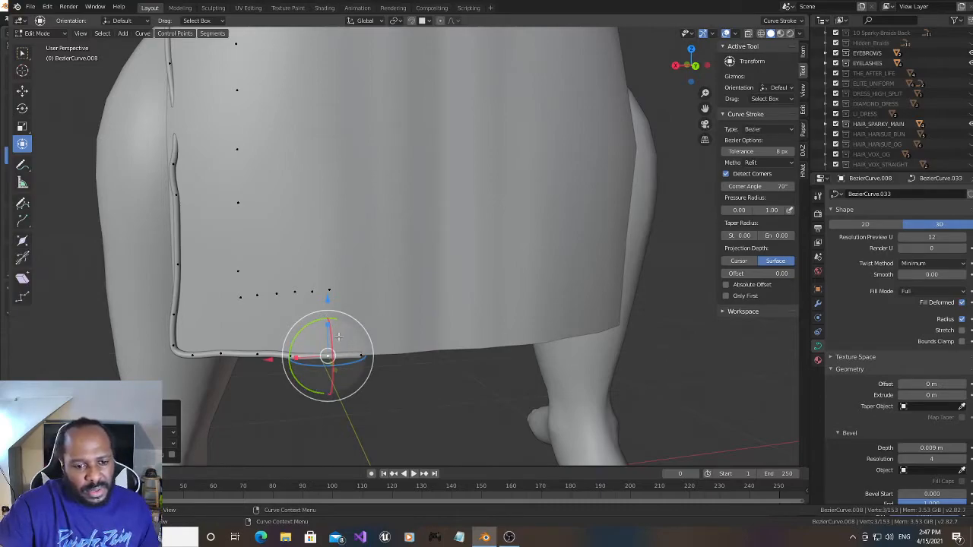
- Move two points on the back panel's slit edge outward along X by about 0.009 m and, for the upper one, 0.013 m
left_click(179, 266)
key("g")
key("x")
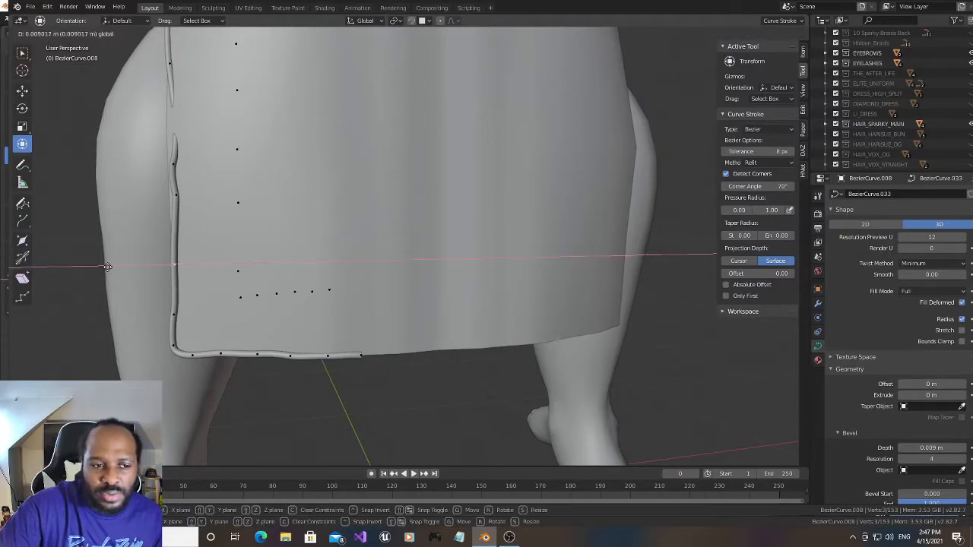
left_click(105, 267)
left_click(176, 194)
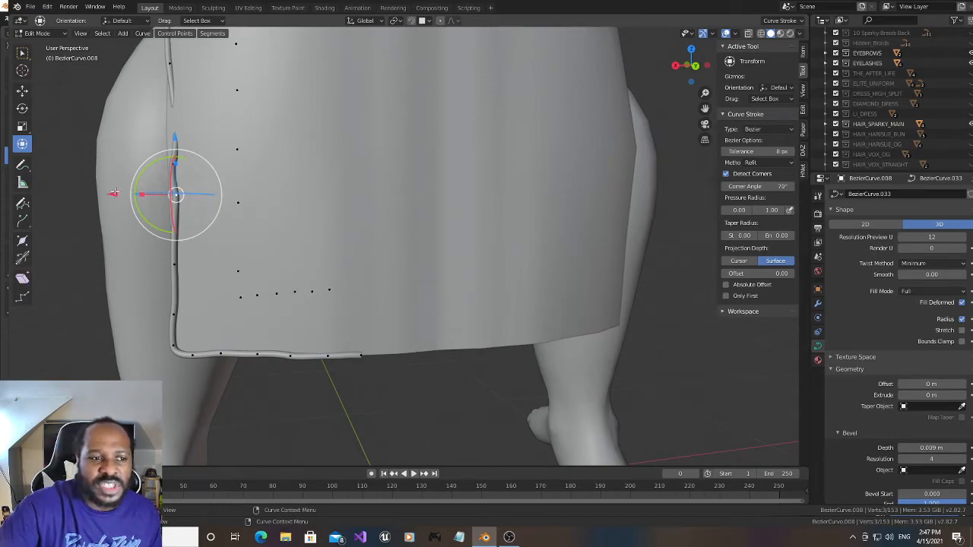
key("g")
key("x")
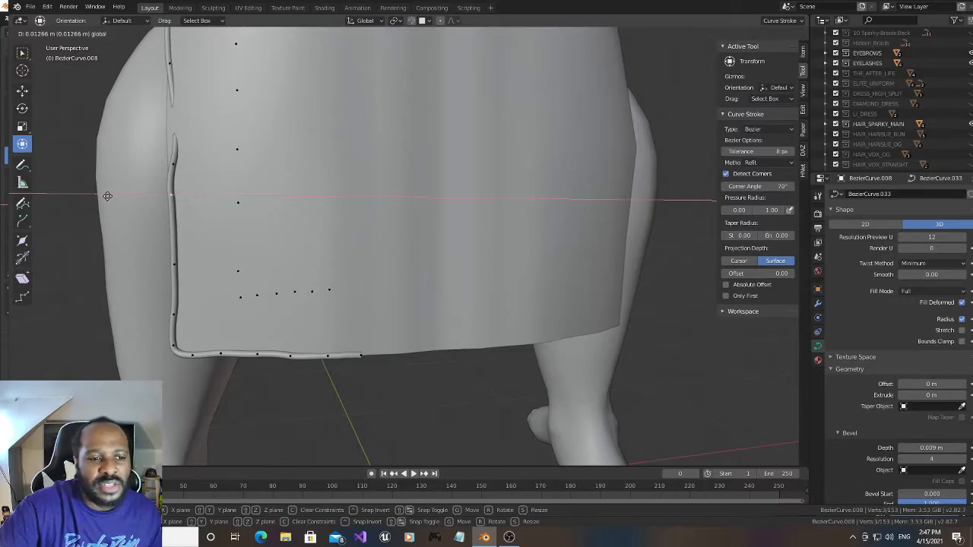
left_click(107, 196)
- Move the next higher slit-edge point outward along X to the fabric edge and rotate it about Y to align the trim
left_click(171, 164)
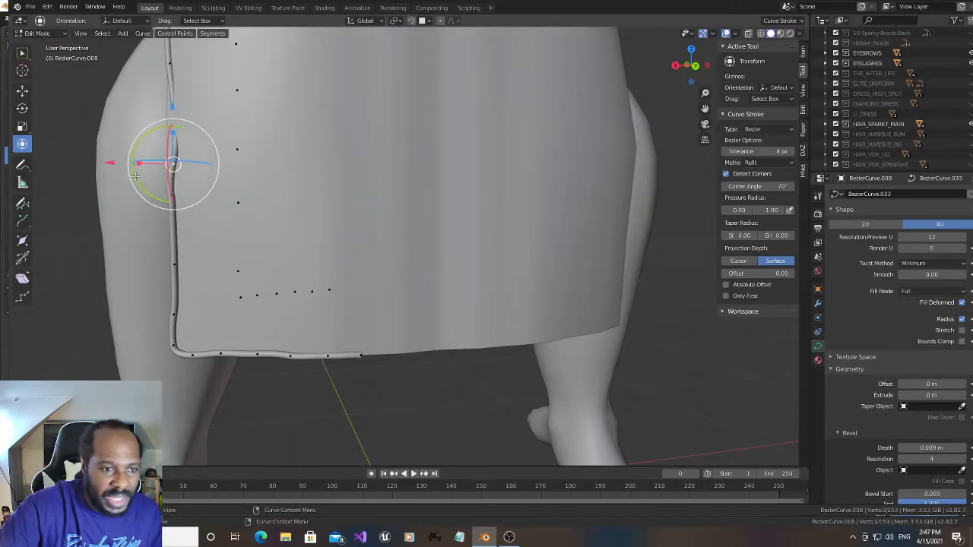
key("g")
key("x")
left_click(104, 161)
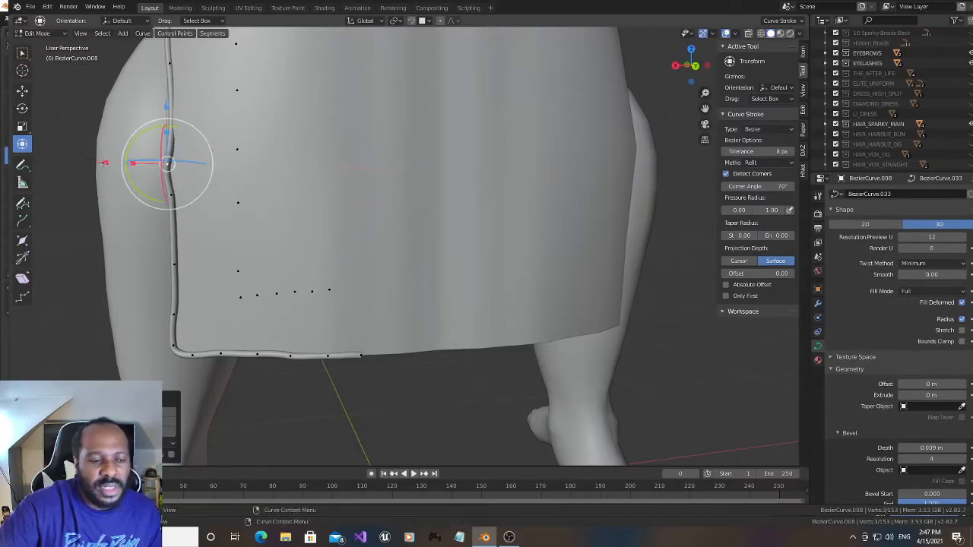
key("r")
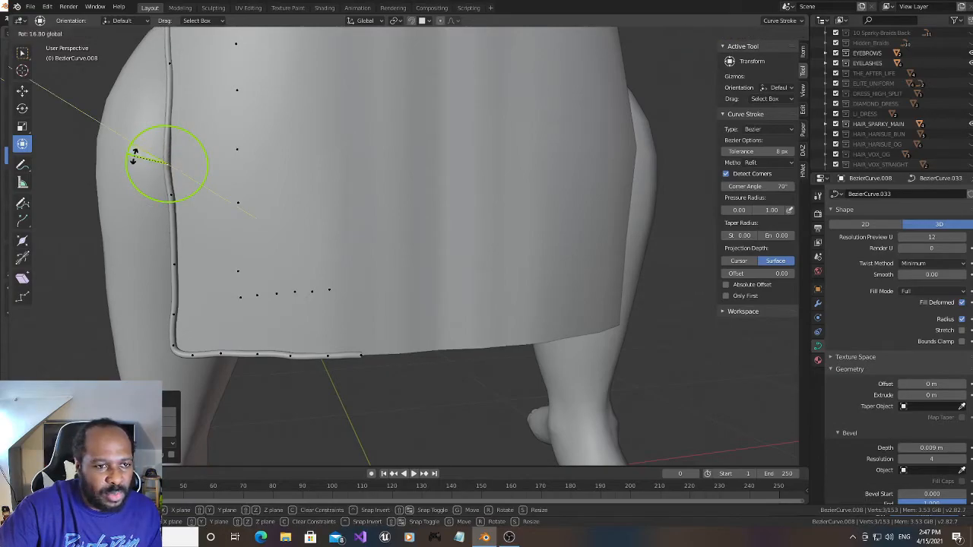
left_click_drag(134, 156, 111, 163)
- Subdivide the slit-edge segment directly above that point and move the new point outward along X by about 0.009 m
left_click_drag(692, 67, 728, 88)
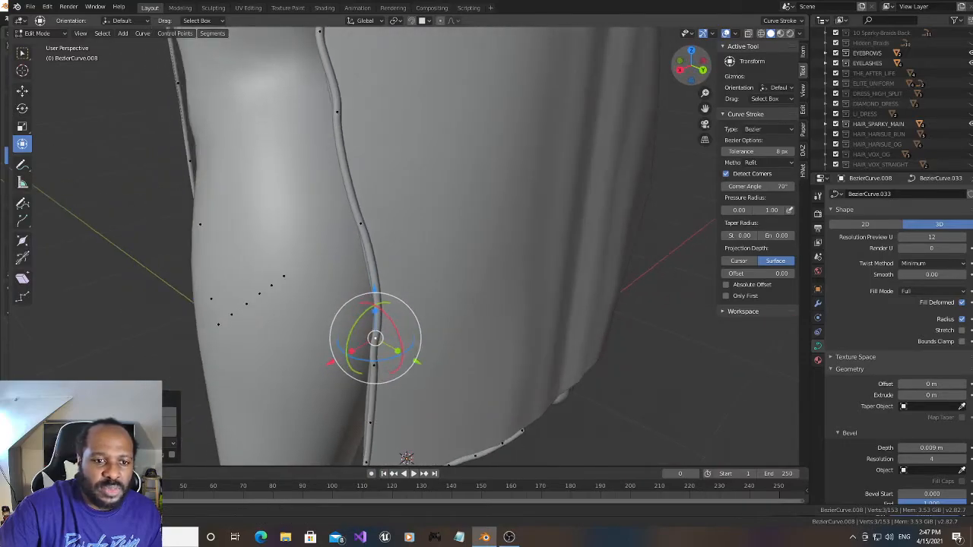
left_click(363, 224)
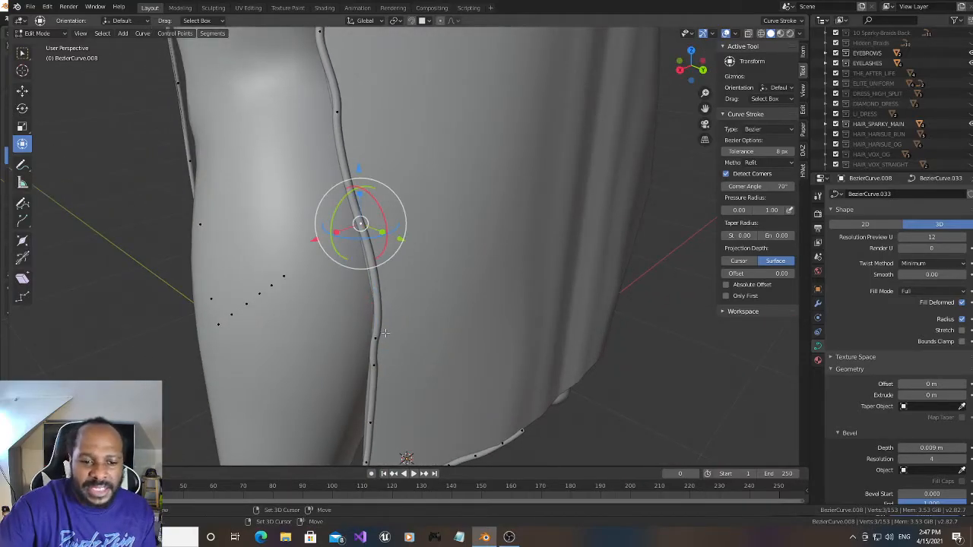
left_click(375, 290)
right_click(378, 294)
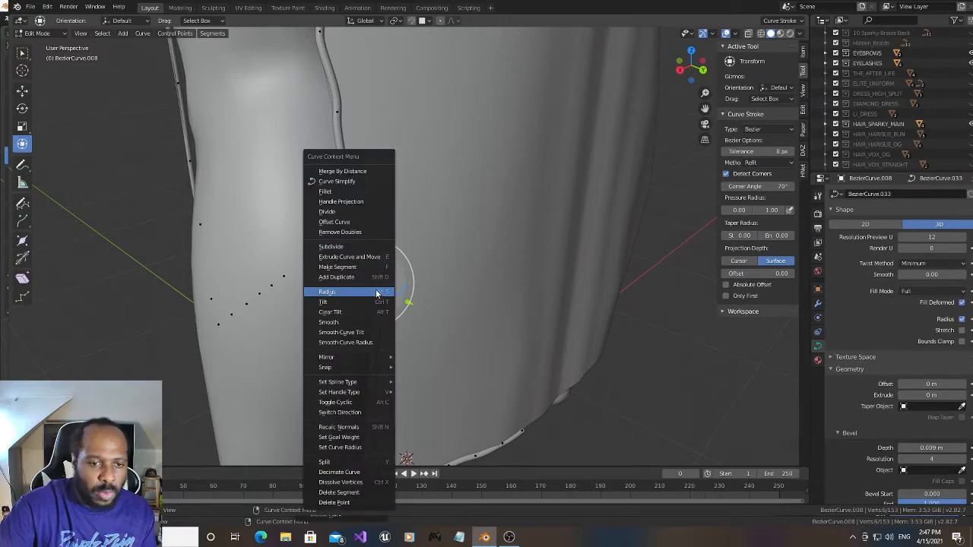
left_click(362, 257)
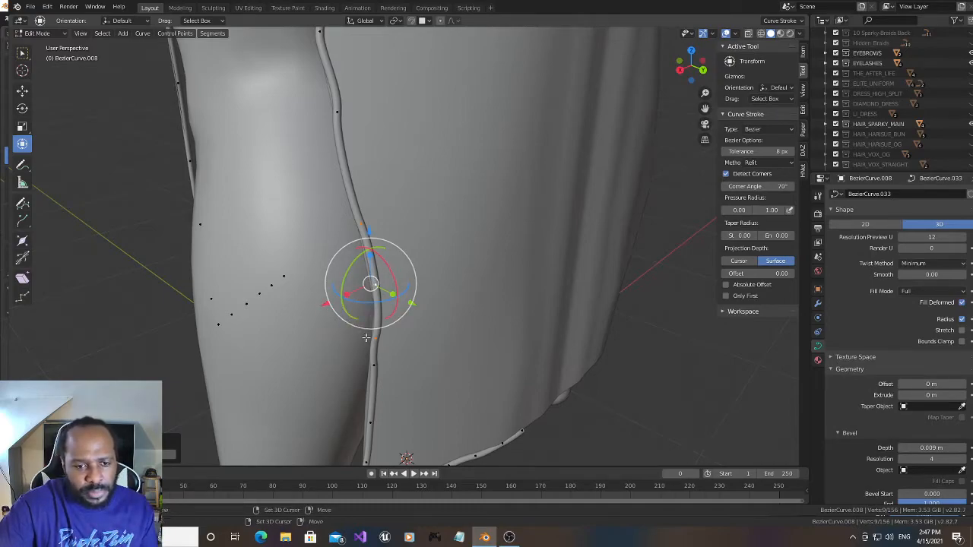
left_click(364, 272)
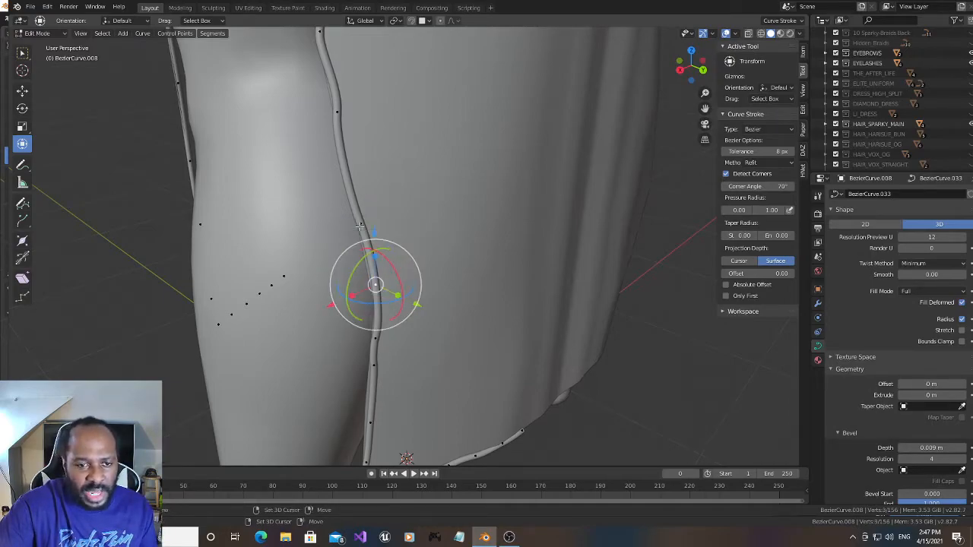
key("g")
key("x")
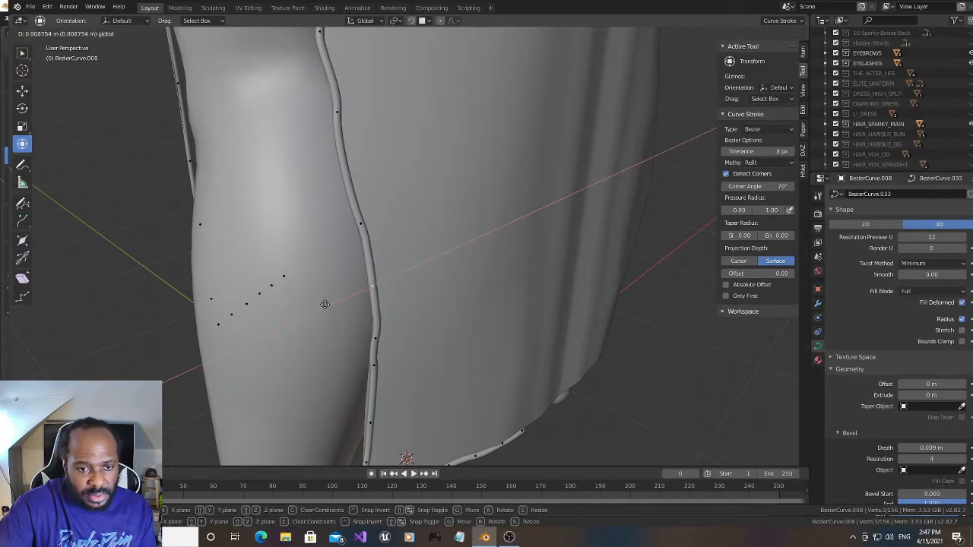
left_click(323, 304)
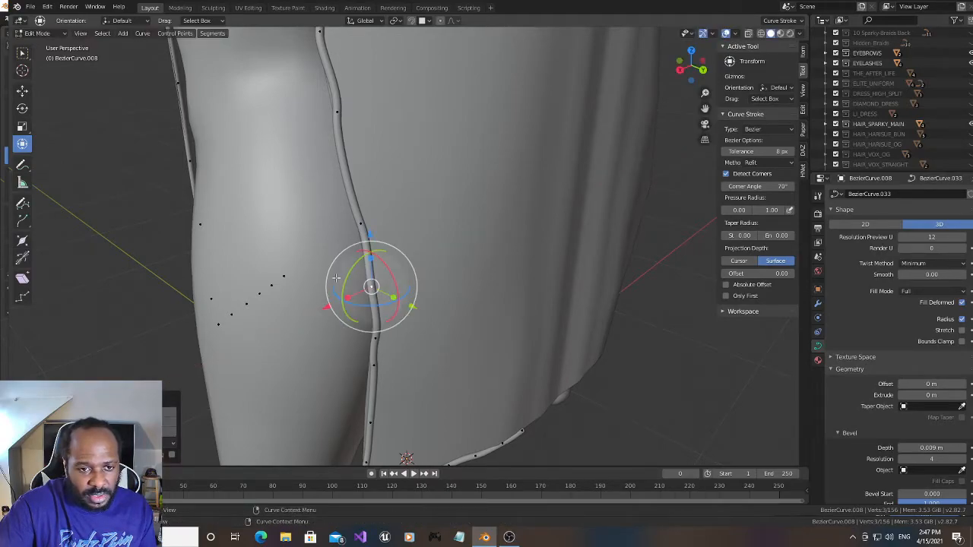
- Shift the slit-edge points directly above and below the new point slightly outward along X
left_click(359, 224)
left_click_drag(323, 238, 312, 240)
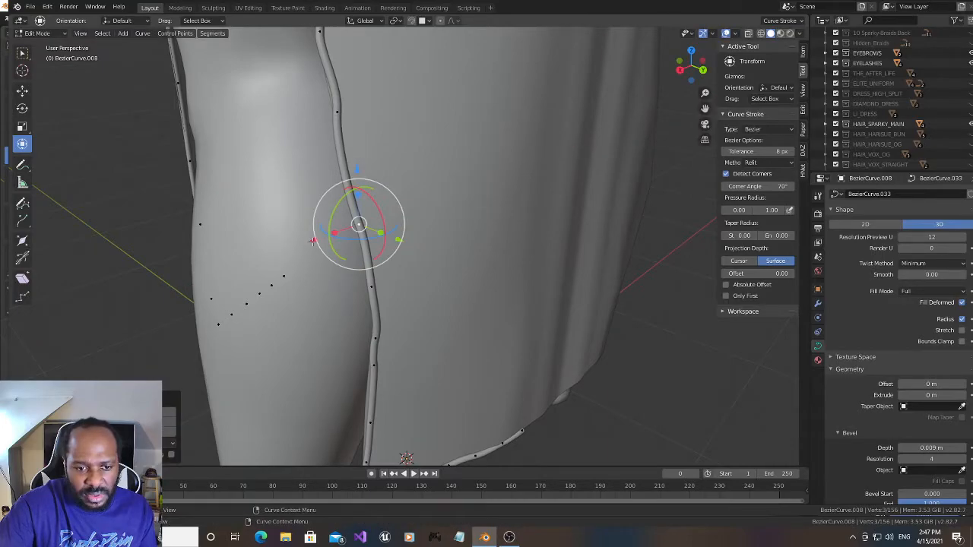
left_click(376, 340)
left_click_drag(692, 67, 661, 65)
left_click_drag(186, 258, 184, 260)
left_click_drag(678, 67, 713, 68)
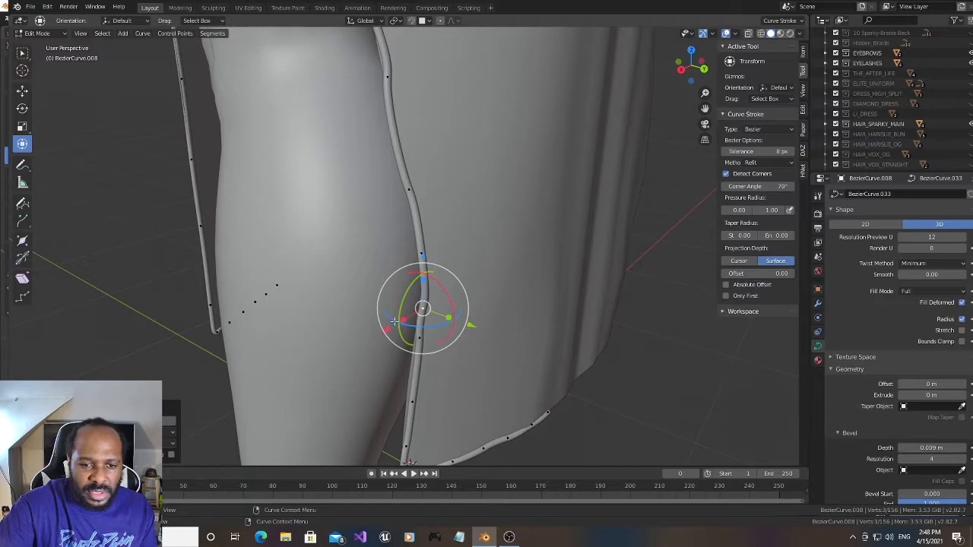
left_click_drag(387, 329, 383, 332)
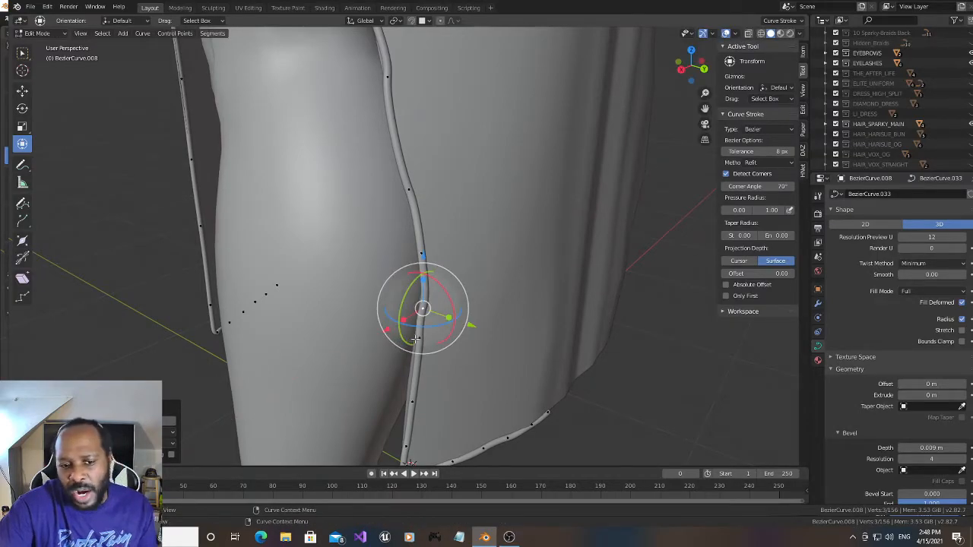
- Move the slit-edge point below the calf bulge slightly down along Z and outward along X, and shift the next lower point outward along X
left_click(417, 339)
left_click_drag(419, 288, 417, 302)
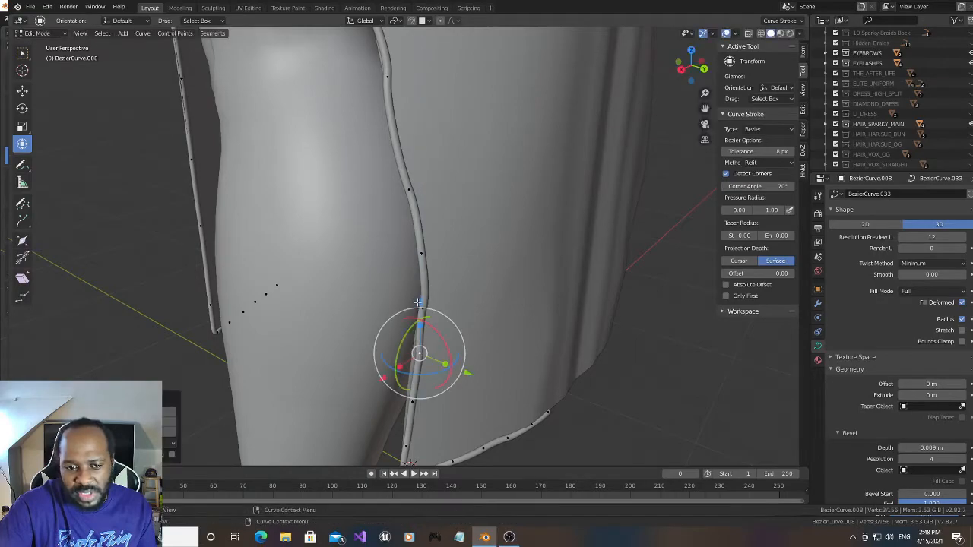
mouse_move(382, 377)
left_mouse_down()
mouse_move(373, 380)
mouse_move(381, 386)
left_mouse_up()
left_click(411, 402)
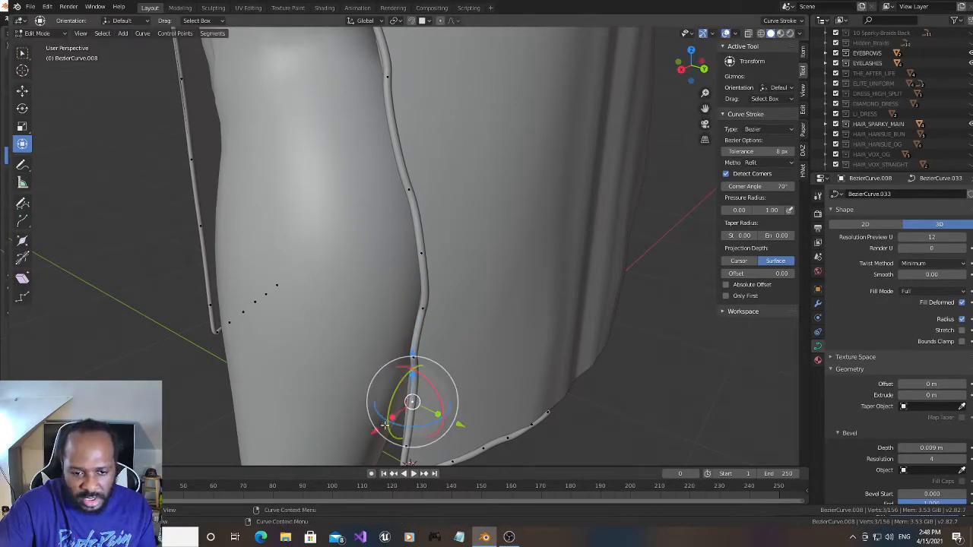
left_click_drag(373, 428, 367, 436)
- Shift the slit-edge point just above the hem corner slightly along negative Y to line the trim up with the fabric edge
left_click(409, 446)
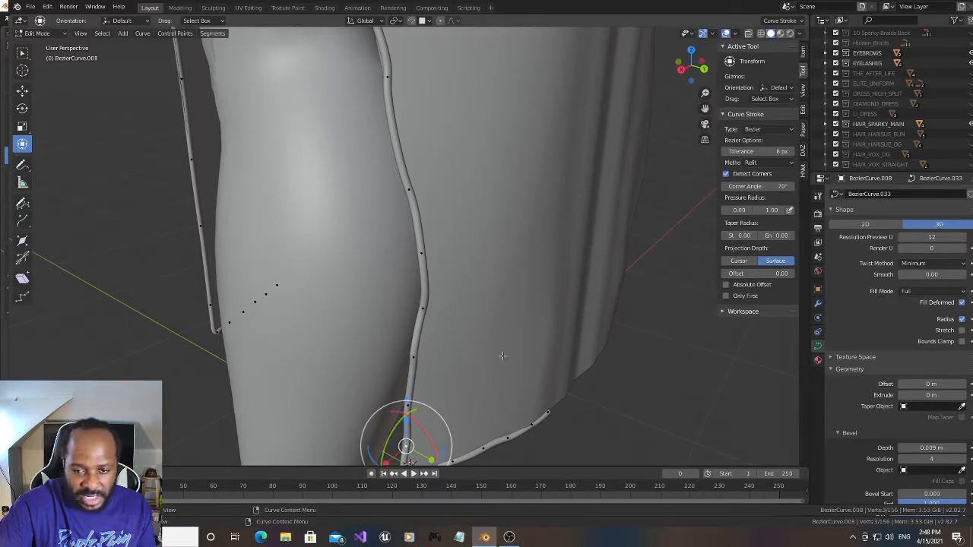
left_click_drag(681, 68, 692, 55)
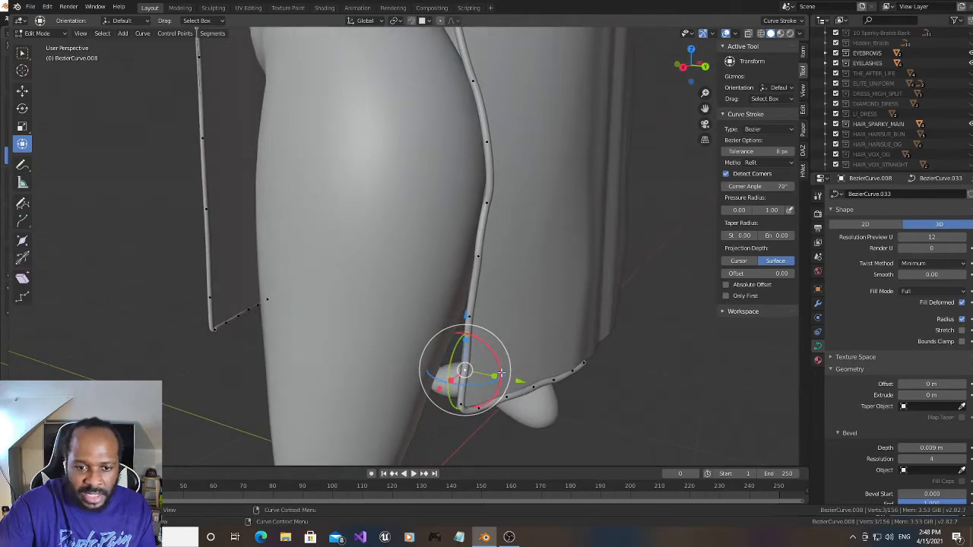
left_click_drag(517, 379, 513, 378)
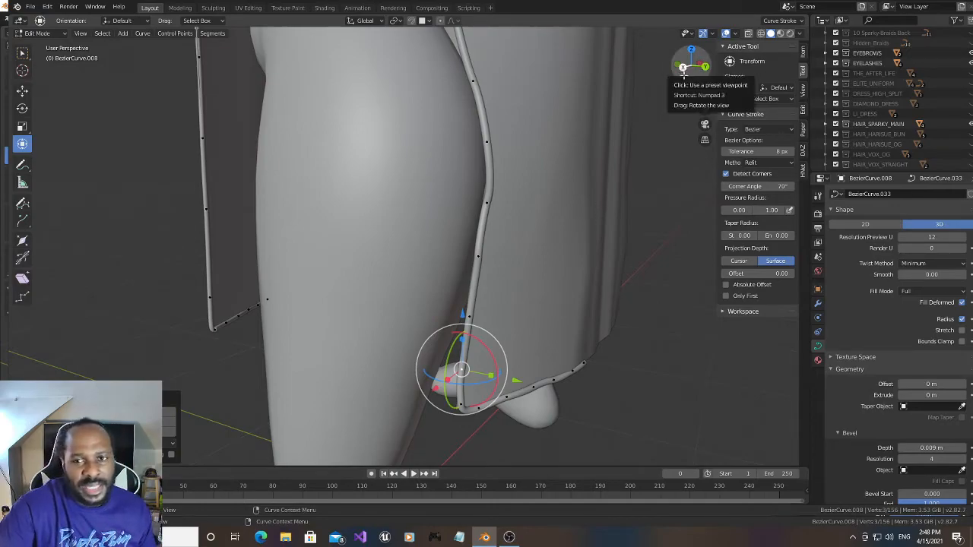
left_click_drag(704, 109, 697, 204)
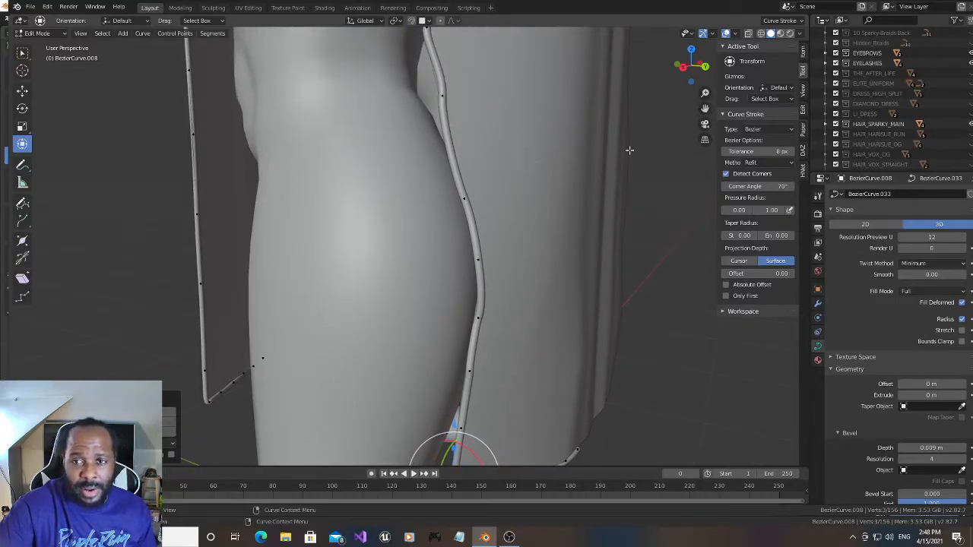
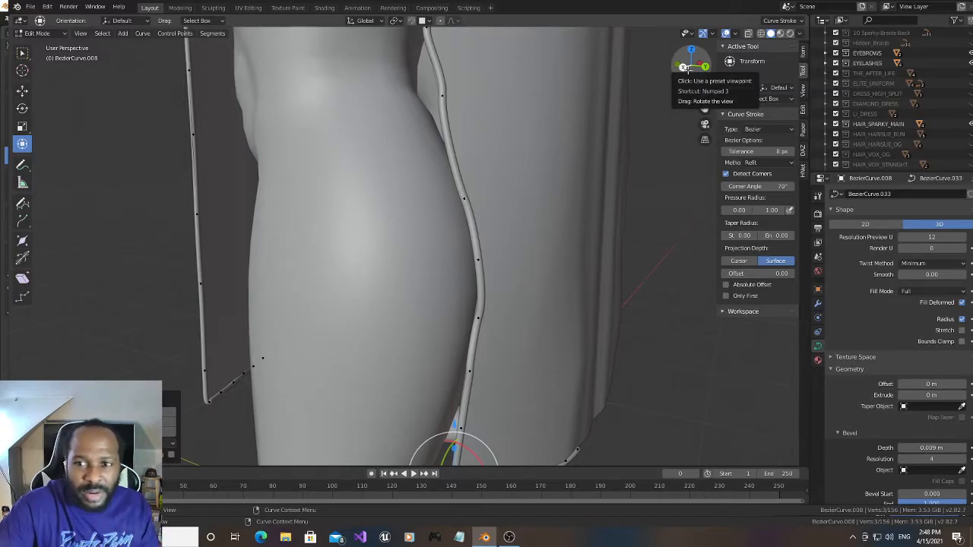
left_click_drag(683, 66, 689, 65)
left_click_drag(705, 109, 669, 70)
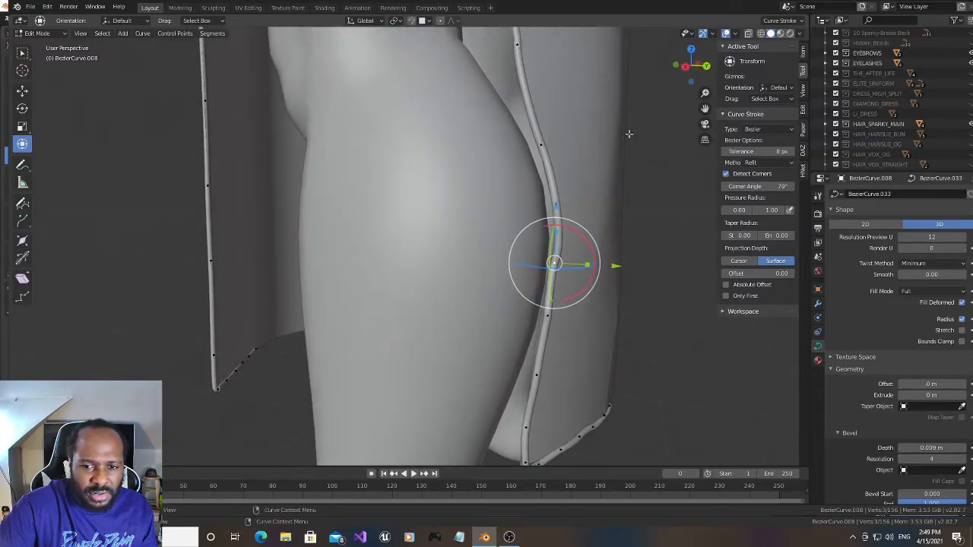
left_click(22, 90)
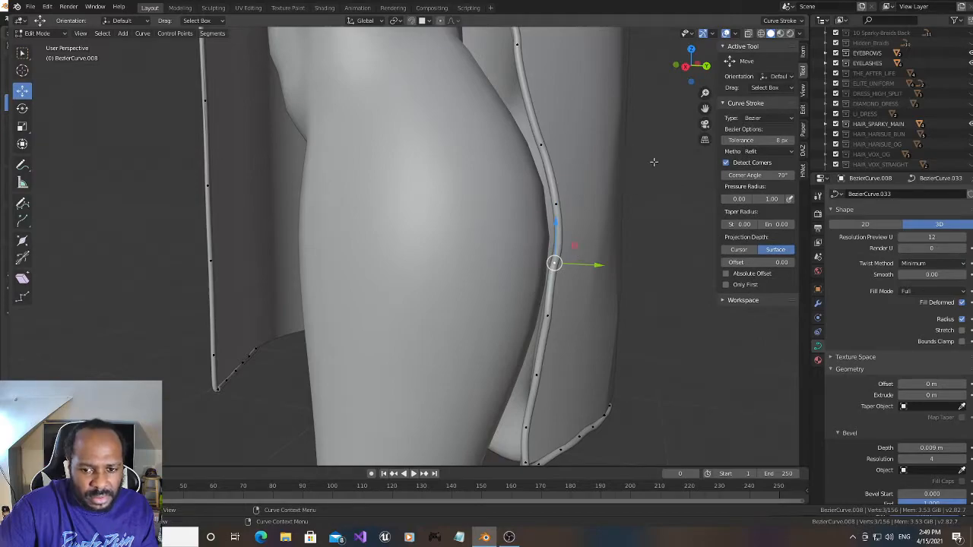
mouse_move(697, 68)
left_mouse_down()
mouse_move(690, 62)
mouse_move(696, 74)
left_mouse_up()
scroll(448, 263, "up", 3)
left_click(487, 181)
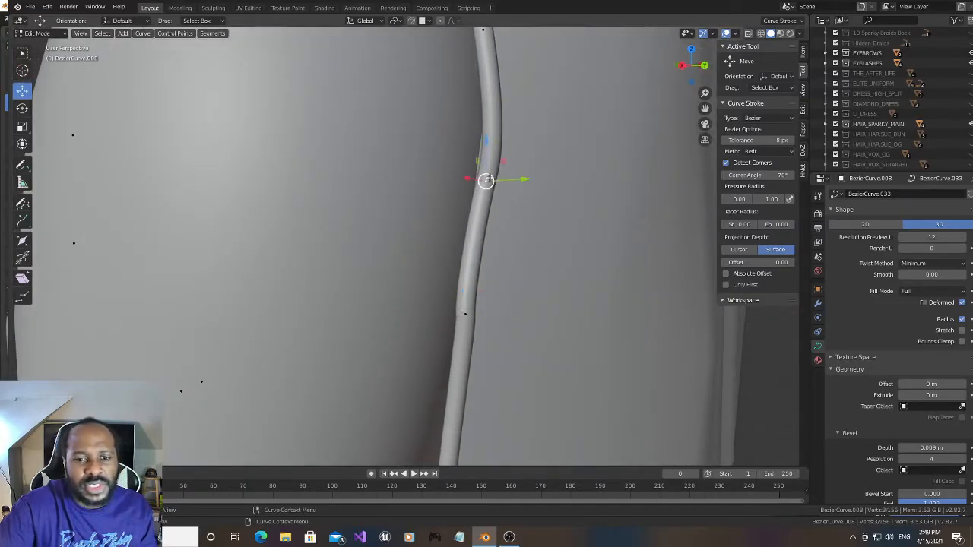
left_click(22, 143)
- Shift the slit-edge point below the calf bulge slightly inward along X and rotate it slightly about Y
left_click_drag(689, 69, 682, 67)
left_click_drag(704, 109, 749, 133)
left_click(102, 318)
left_click_drag(32, 319, 45, 320)
left_click_drag(86, 292, 92, 280)
left_click_drag(672, 61, 721, 39)
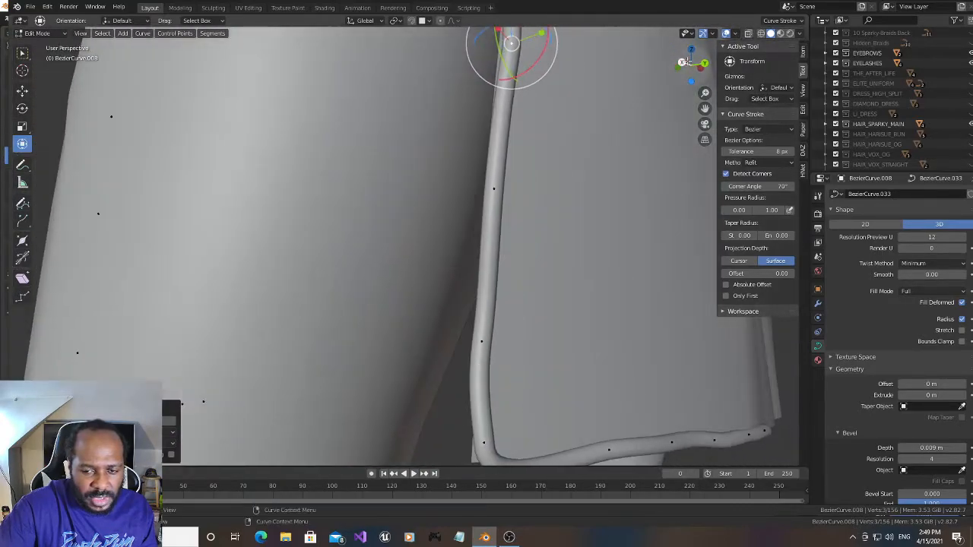
left_click_drag(705, 109, 670, 6)
left_click(428, 263)
left_click(483, 293)
left_click_drag(700, 67, 684, 65)
left_click_drag(704, 109, 844, 123)
middle_click_drag(466, 222, 512, 227, "shift")
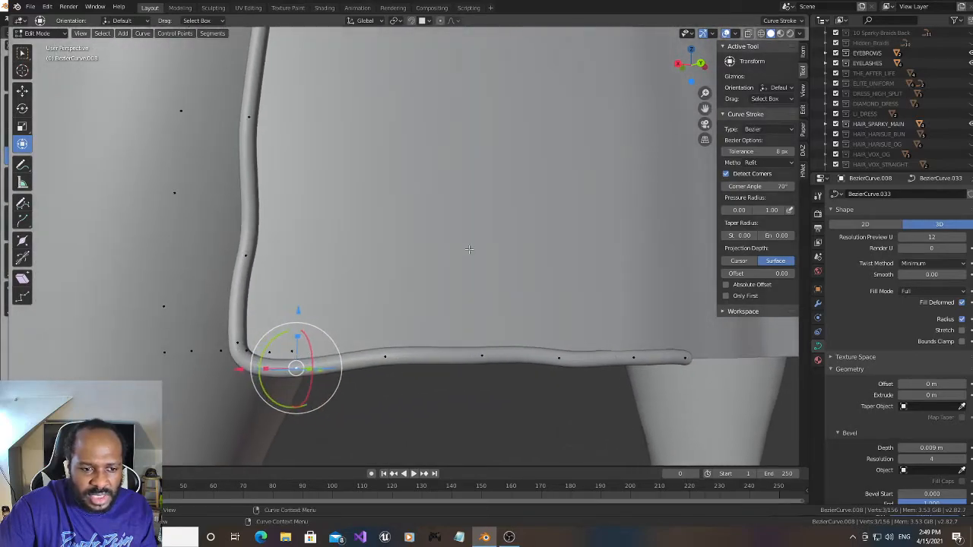
left_click_drag(680, 66, 710, 66)
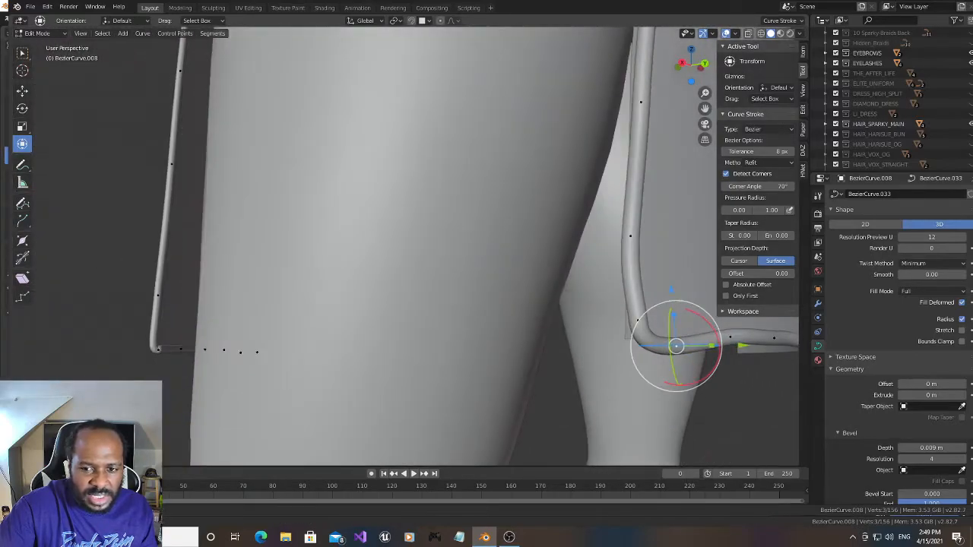
left_click_drag(694, 79, 642, 110)
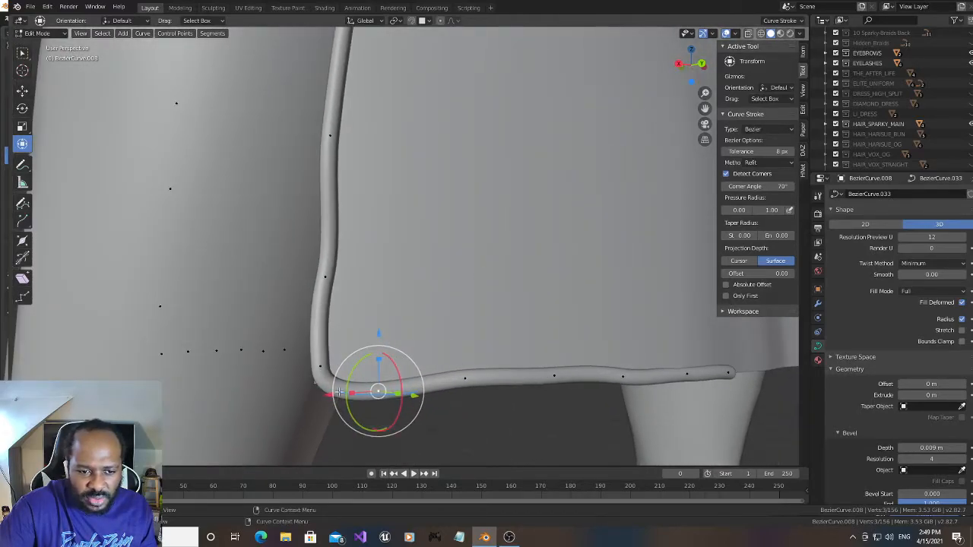
mouse_move(326, 393)
left_mouse_down()
mouse_move(289, 382)
mouse_move(312, 381)
left_mouse_up()
right_click(312, 381)
left_click(320, 368, "shift")
right_click(326, 385)
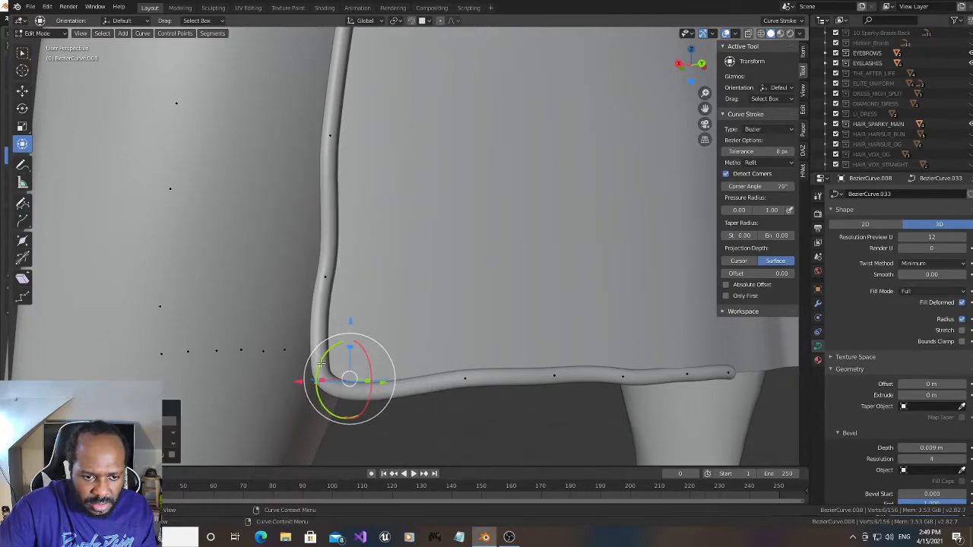
- Try raising the slit's hem-corner point along Z and rotating it slightly about Y
left_click(320, 365)
key("g")
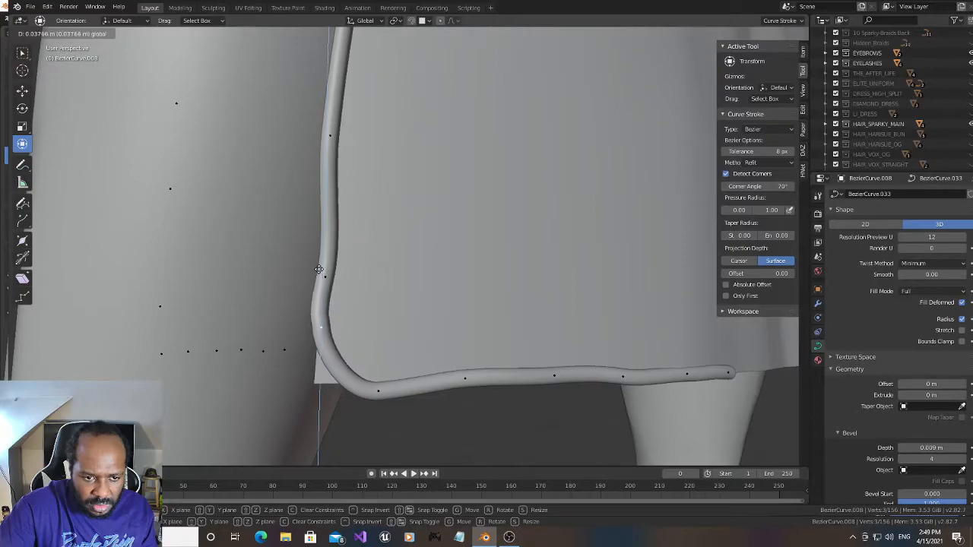
left_click(318, 275)
key("r")
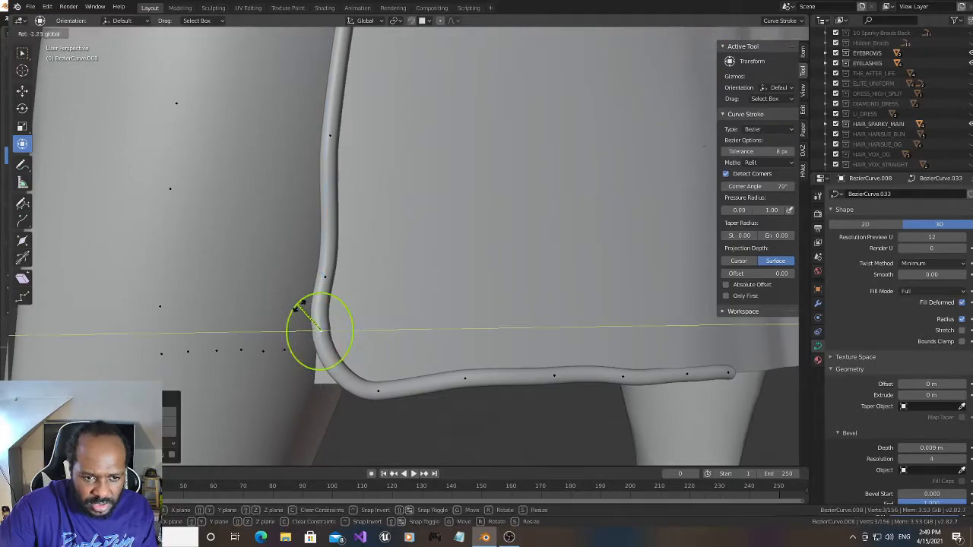
left_click(311, 312)
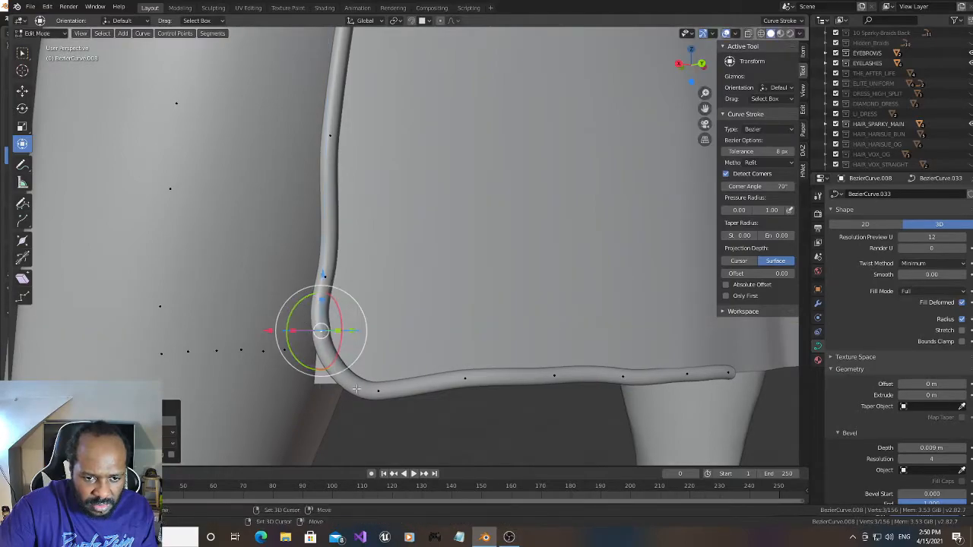
- Try subdividing the segment between the raised corner point and the first hem point, moving the new point outward along X and down along Z
right_click(332, 363)
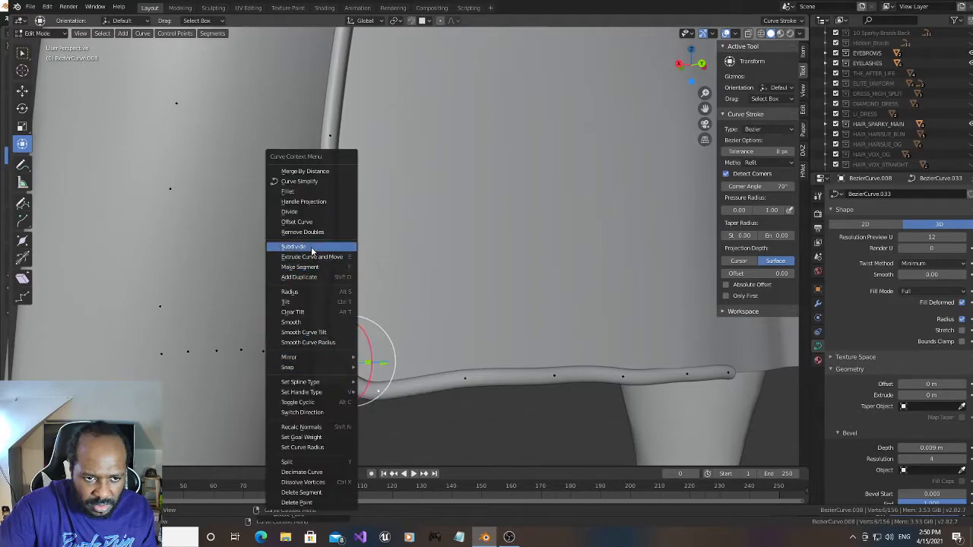
left_click(313, 248)
left_click(334, 372)
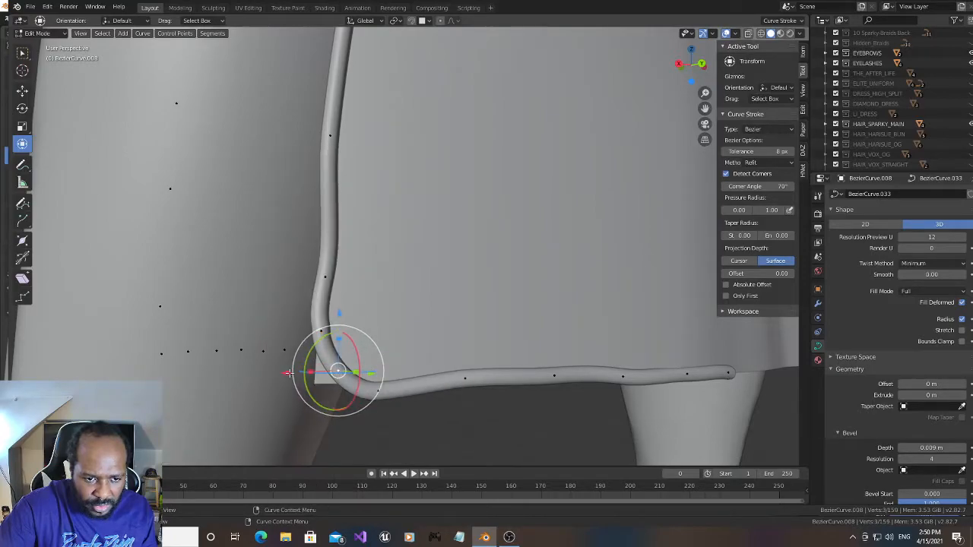
key("g")
left_click(266, 374)
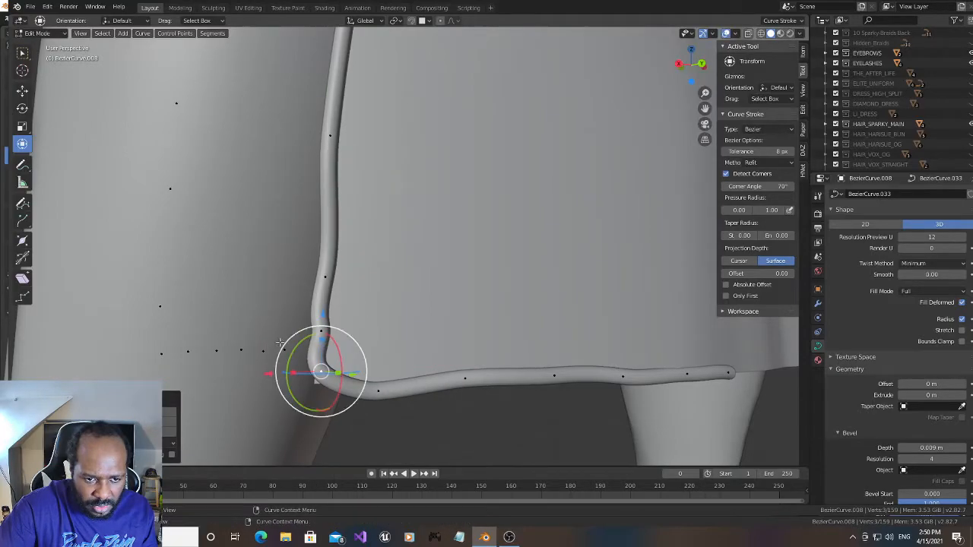
key("g")
left_click(322, 327)
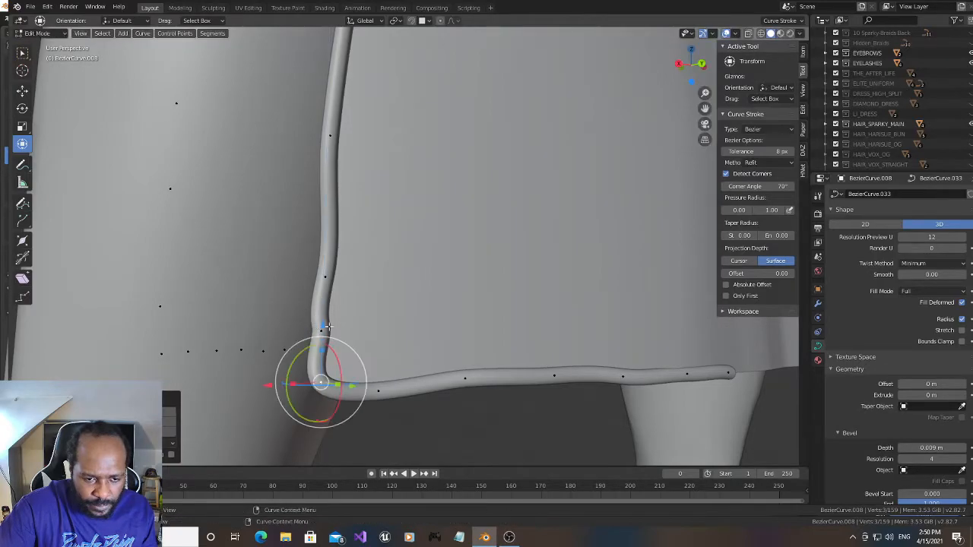
- Try shifting the new corner point along negative Y and rotating the slit-edge point directly above it about Y
left_click_drag(684, 69, 701, 77)
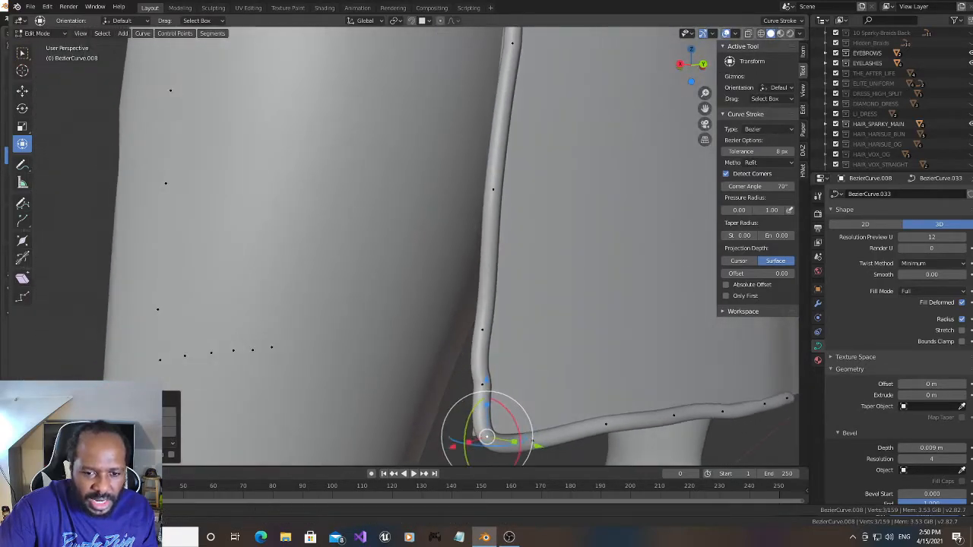
key("g")
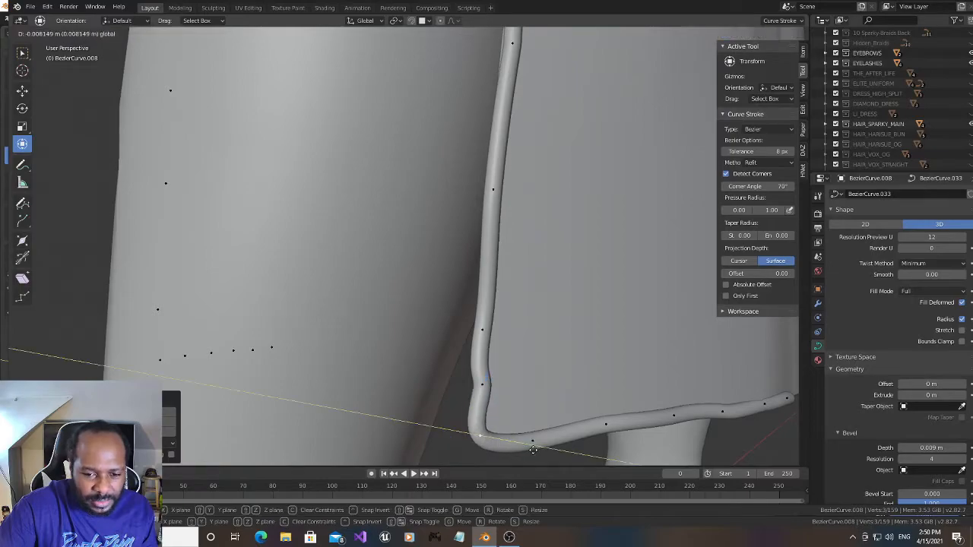
left_click(524, 447)
key("g")
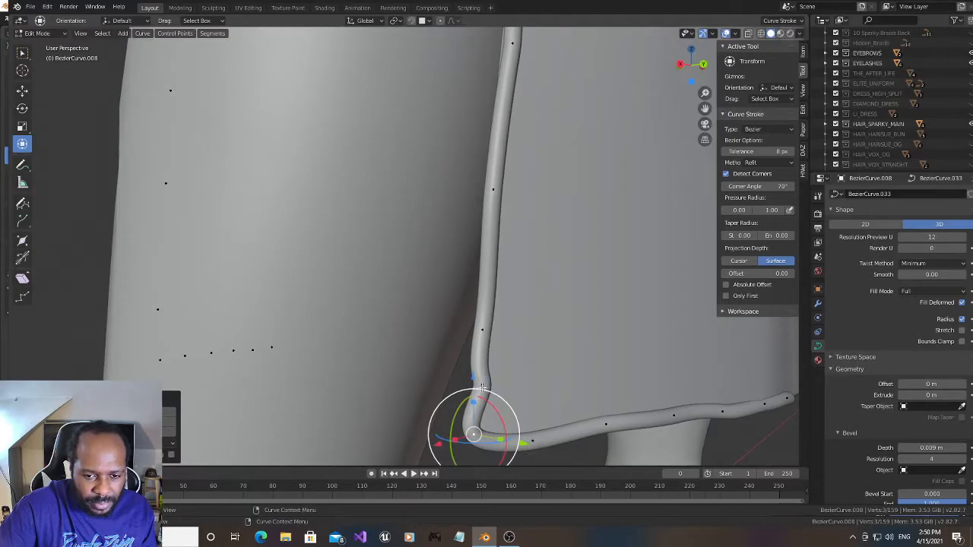
left_click(466, 362)
key("r")
key("y")
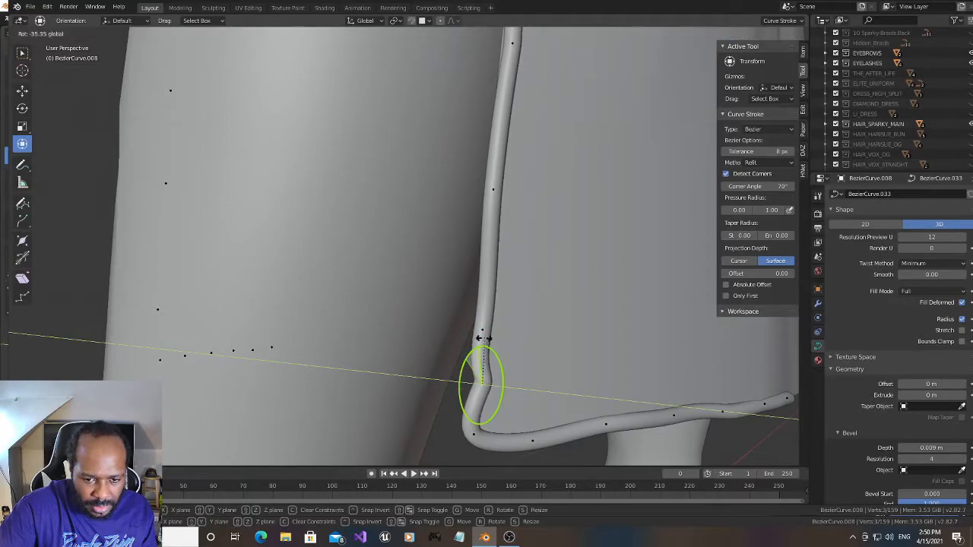
left_click_drag(479, 343, 480, 343)
- Undo the hem-corner edits back to before the corner point was raised and the segment subdivided
key("ctrl+z")
key("ctrl+z")
key("ctrl+z")
key("ctrl+z")
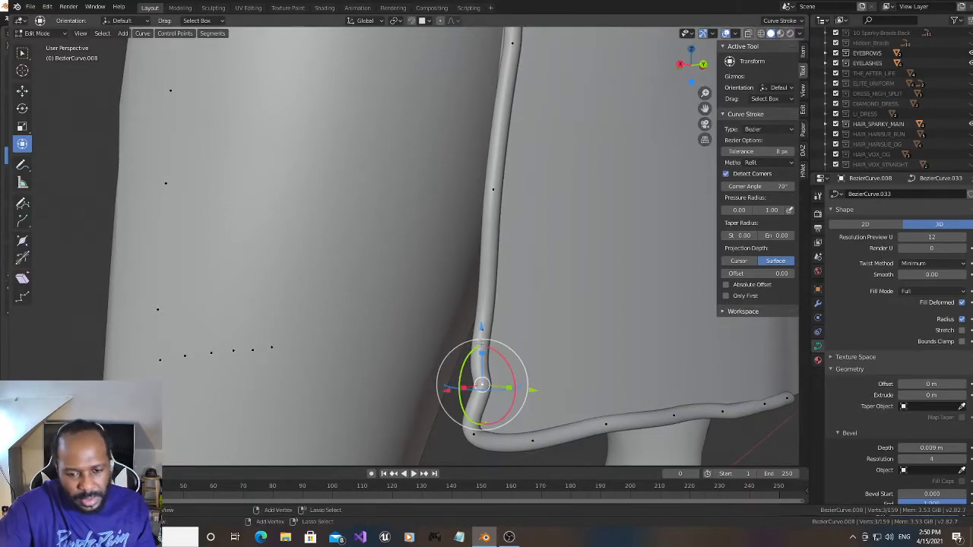
key("ctrl+z")
key("ctrl+z")
key("ctrl+z")
key("ctrl+z")
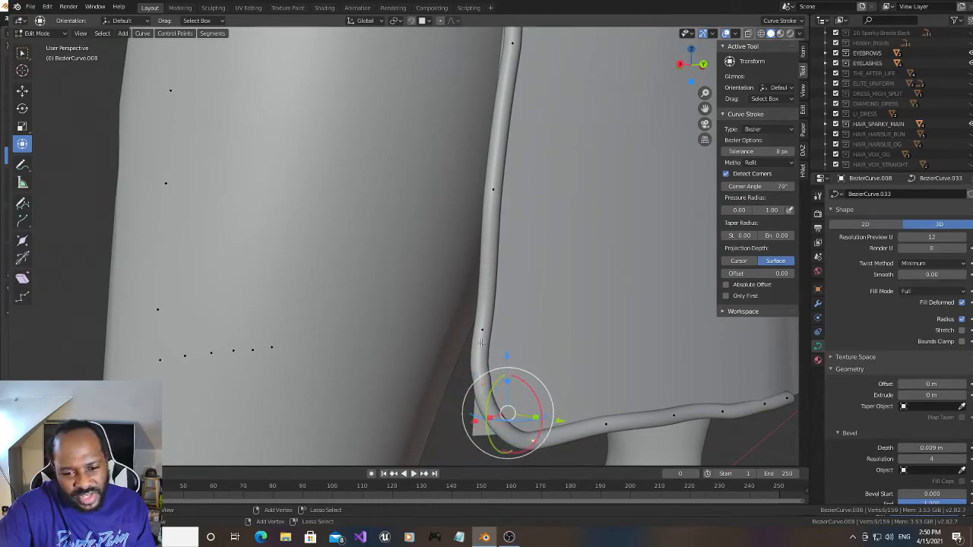
key("ctrl+z")
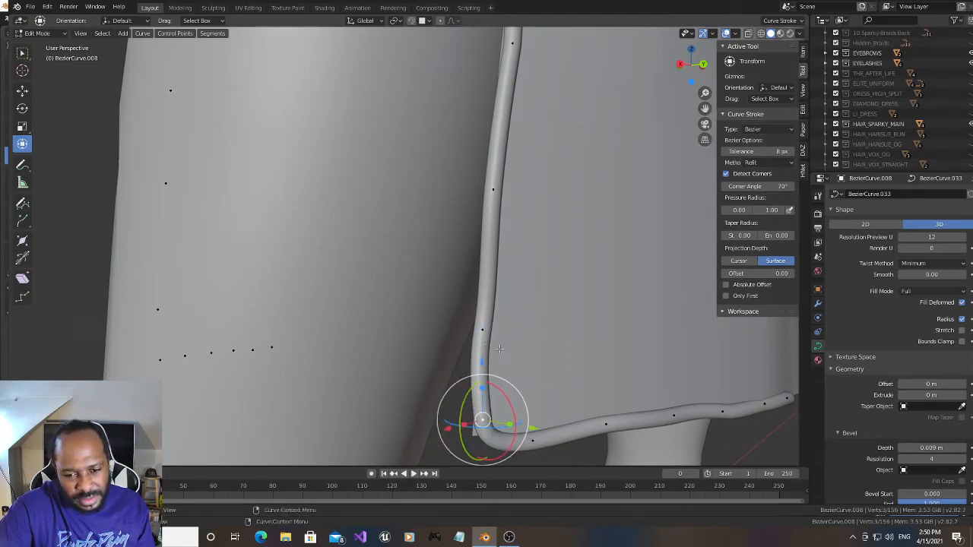
- Shift the slit's hem-corner point slightly along negative Y toward the fabric edge
left_click_drag(532, 430, 522, 431)
mouse_move(692, 73)
left_mouse_down()
mouse_move(681, 83)
mouse_move(705, 72)
left_mouse_up()
left_click_drag(706, 107, 566, 100)
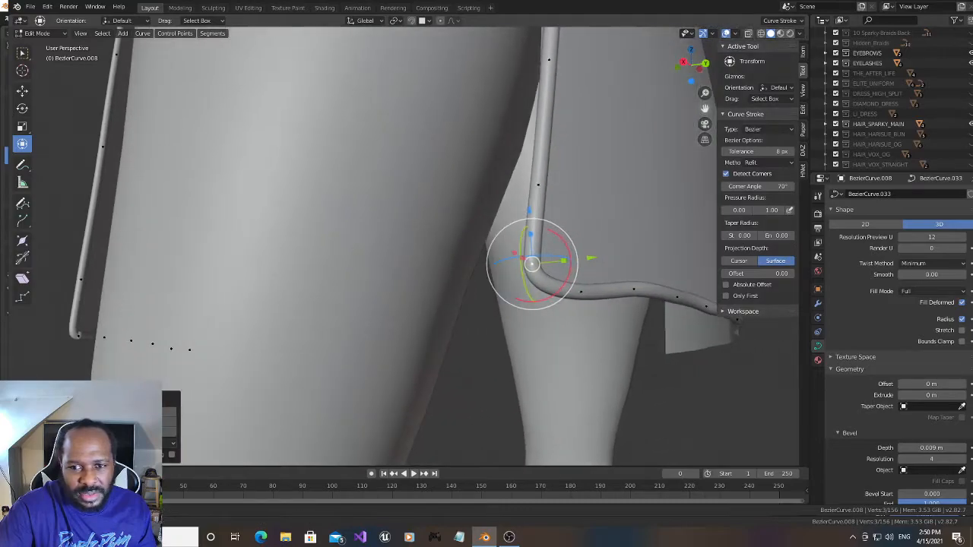
- Shift the slit-edge point just below the calf bulge and the next lower point slightly along negative Y
left_click_drag(684, 63, 702, 65)
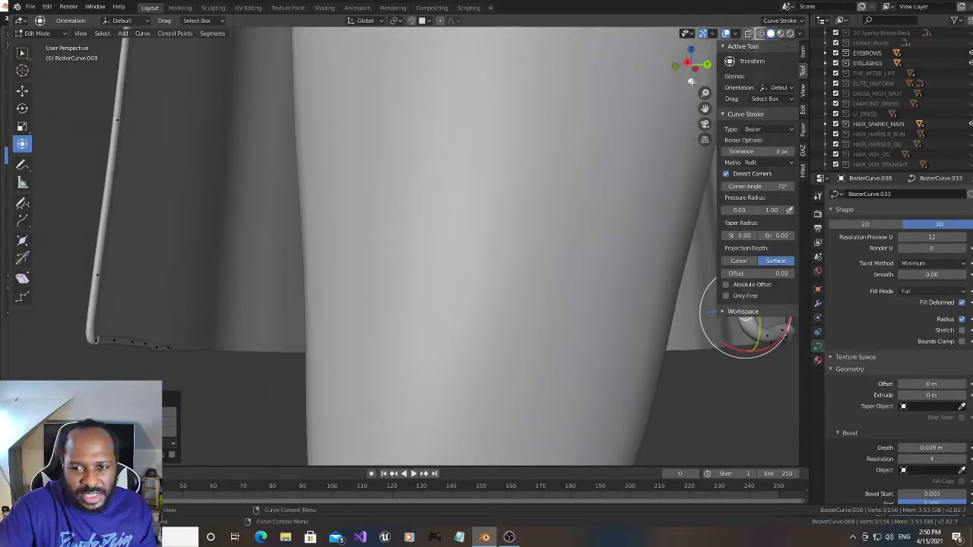
left_click_drag(706, 109, 456, 74)
scroll(619, 193, "up", 3)
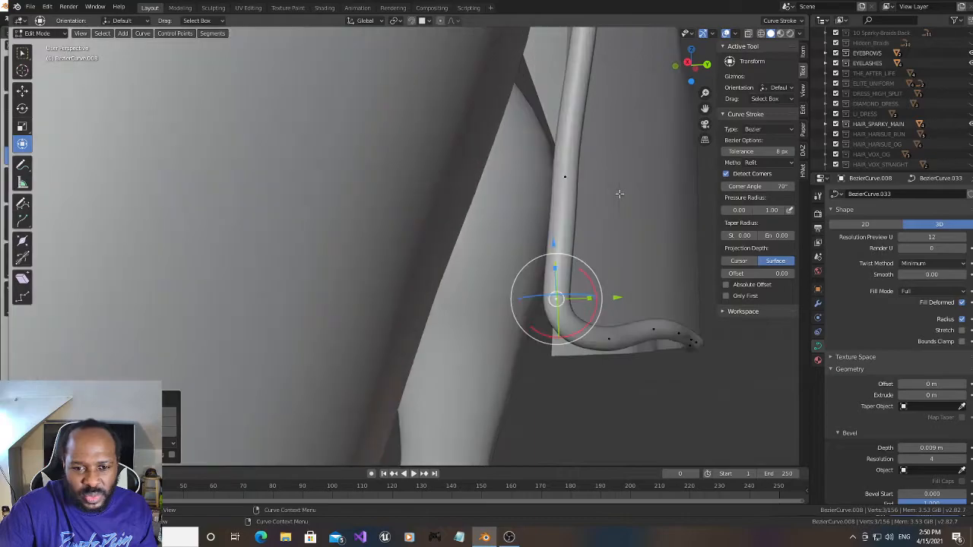
mouse_move(692, 66)
left_mouse_down()
mouse_move(700, 69)
mouse_move(681, 68)
left_mouse_up()
left_click(554, 284)
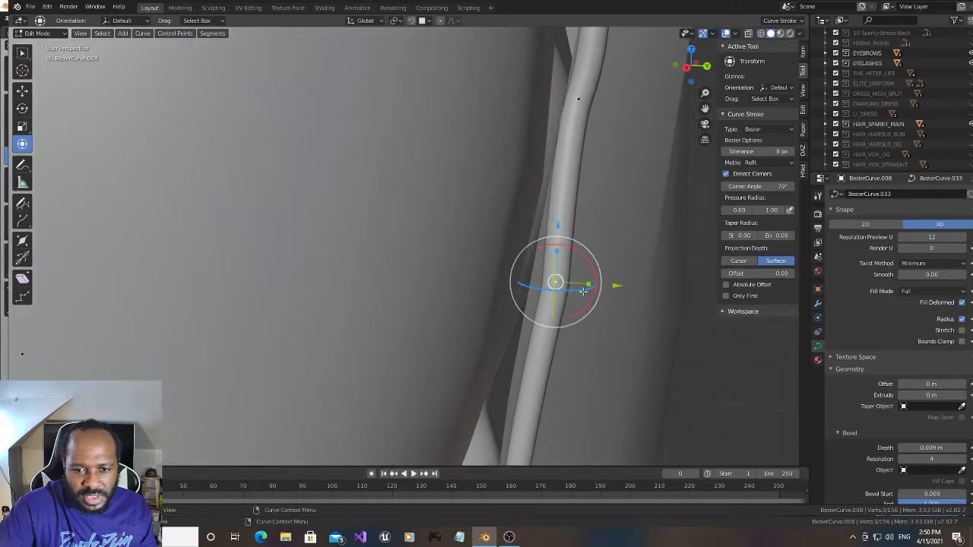
left_click_drag(615, 285, 594, 284)
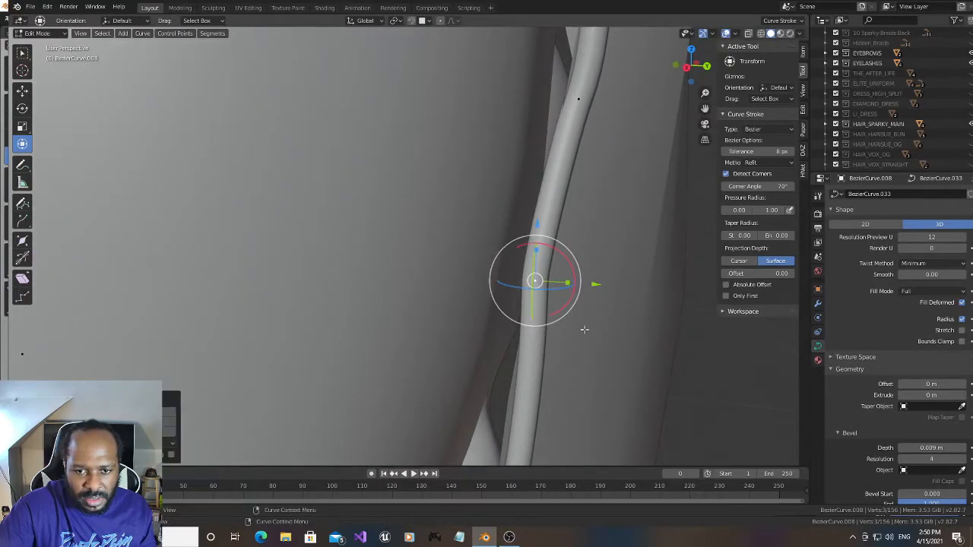
scroll(580, 343, "down", 3)
left_click(471, 387)
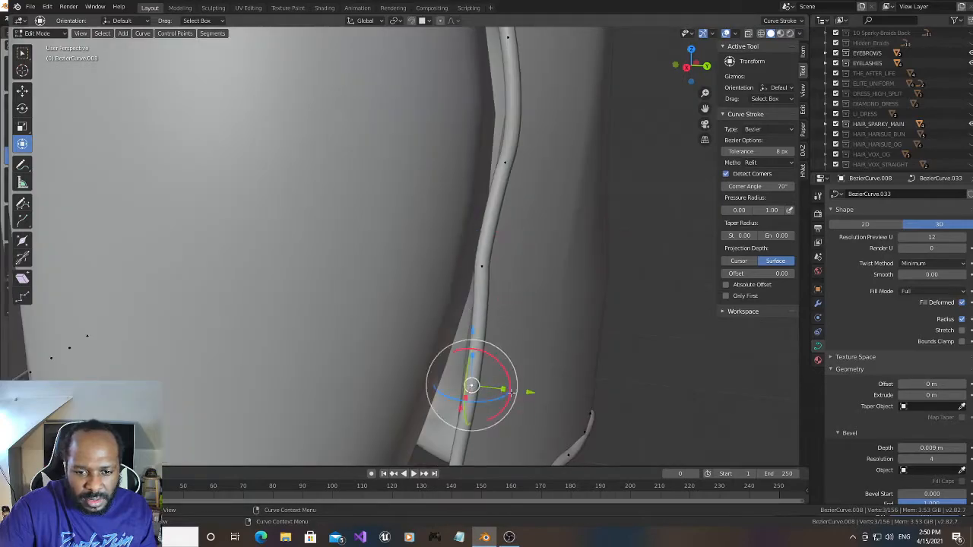
left_click_drag(530, 393, 522, 393)
- Subdivide the slit-edge segment directly below those two points and rotate the new point slightly about Y
left_click(507, 162)
mouse_move(690, 67)
left_mouse_down()
mouse_move(672, 55)
mouse_move(716, 59)
mouse_move(687, 58)
left_mouse_up()
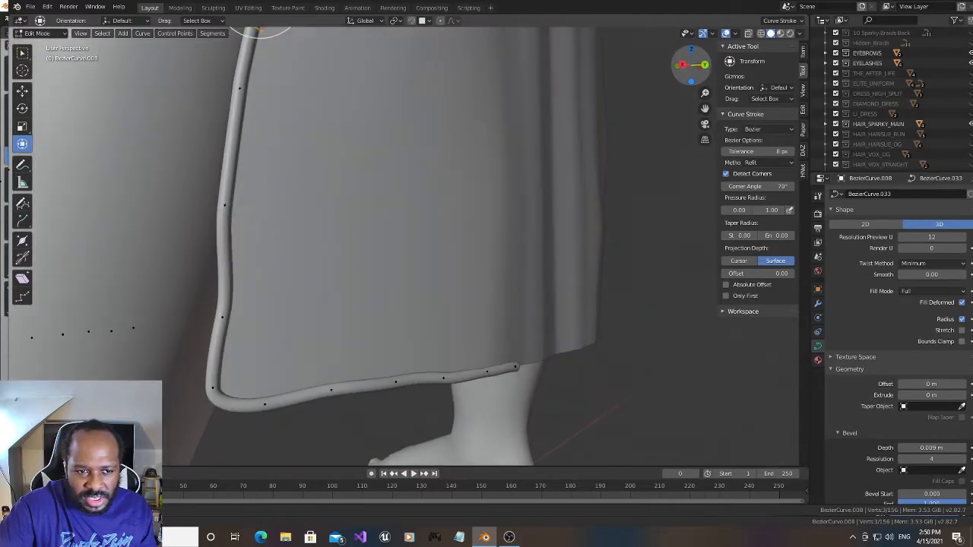
left_click(224, 209)
left_click(222, 316, "shift")
right_click(227, 289)
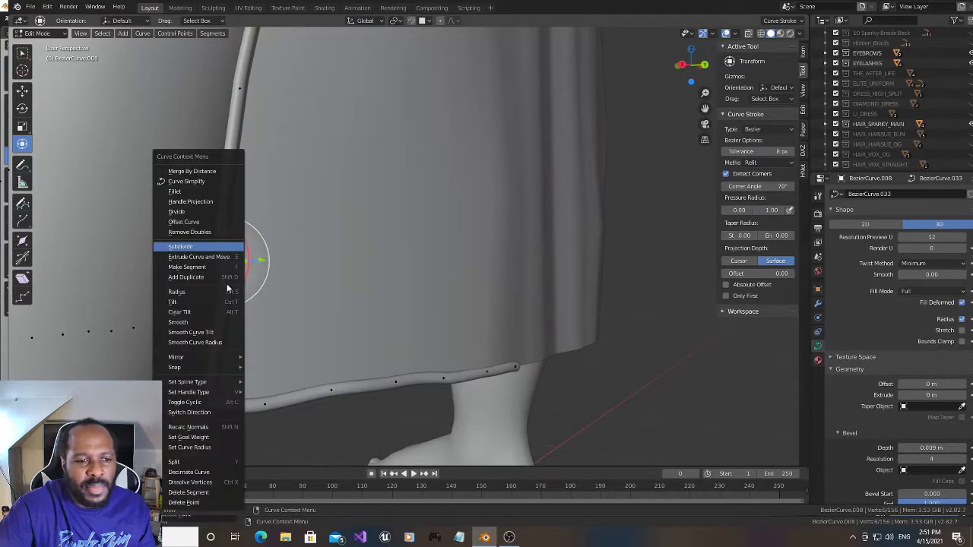
left_click(221, 247)
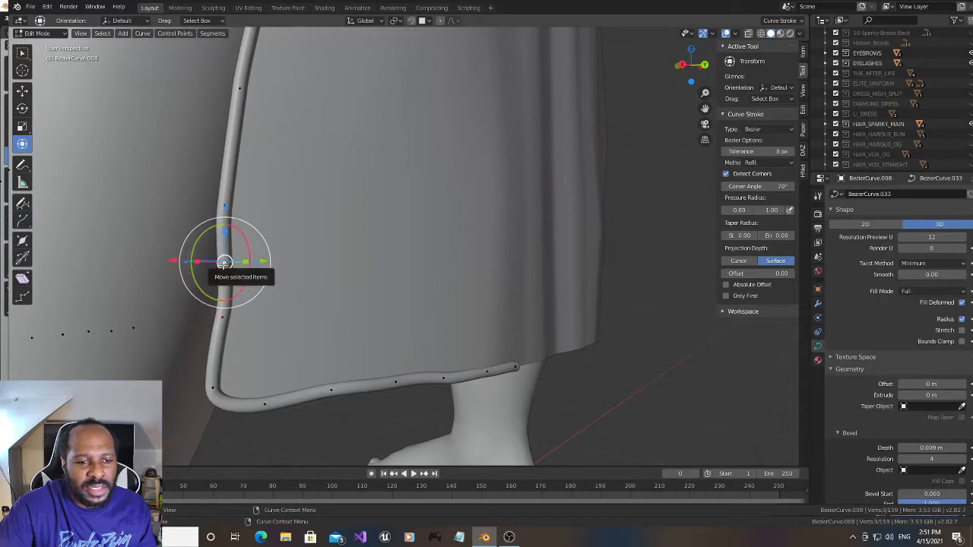
mouse_move(203, 237)
left_mouse_down()
mouse_move(219, 228)
mouse_move(210, 230)
left_mouse_up()
- Move the slit-edge point at the lower end of the calf bulge along negative Y by about 0.007 m
left_click_drag(703, 110, 746, 316)
left_click_drag(695, 70, 727, 77)
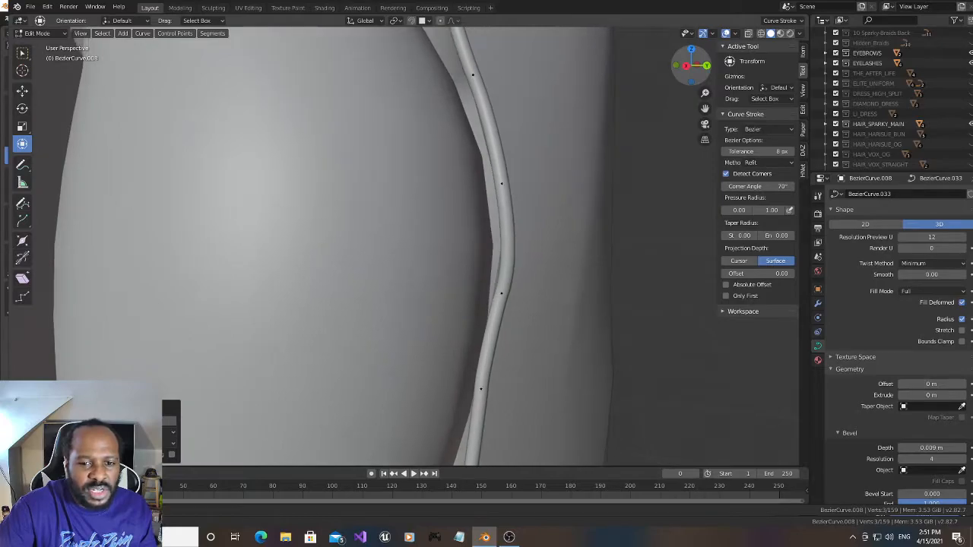
left_click(500, 293)
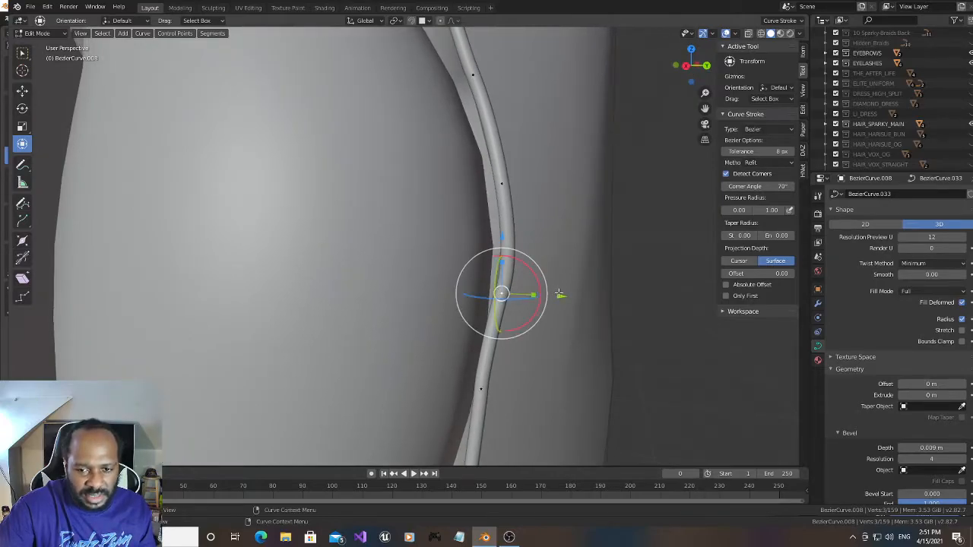
key("g")
key("y")
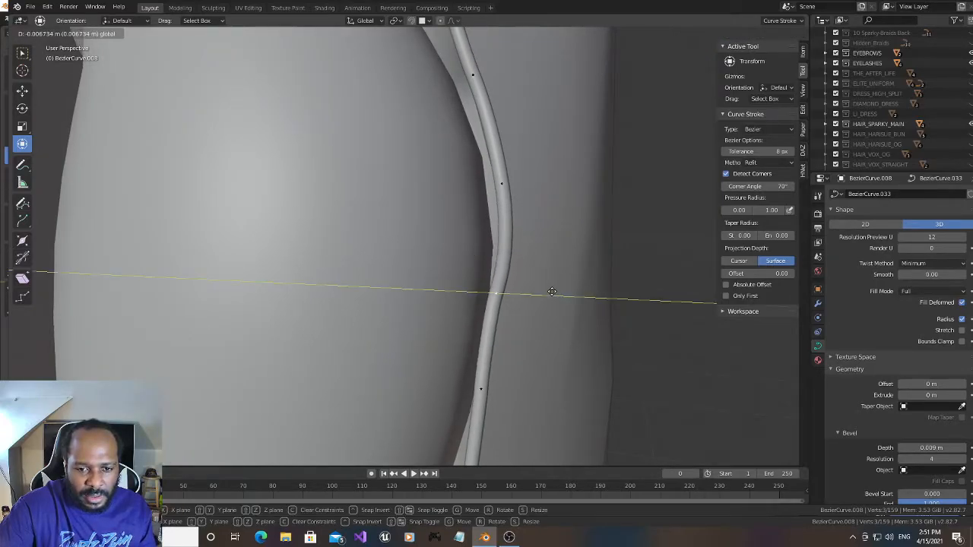
left_click(552, 291)
left_click_drag(693, 67, 682, 68)
left_click_drag(705, 109, 897, 111)
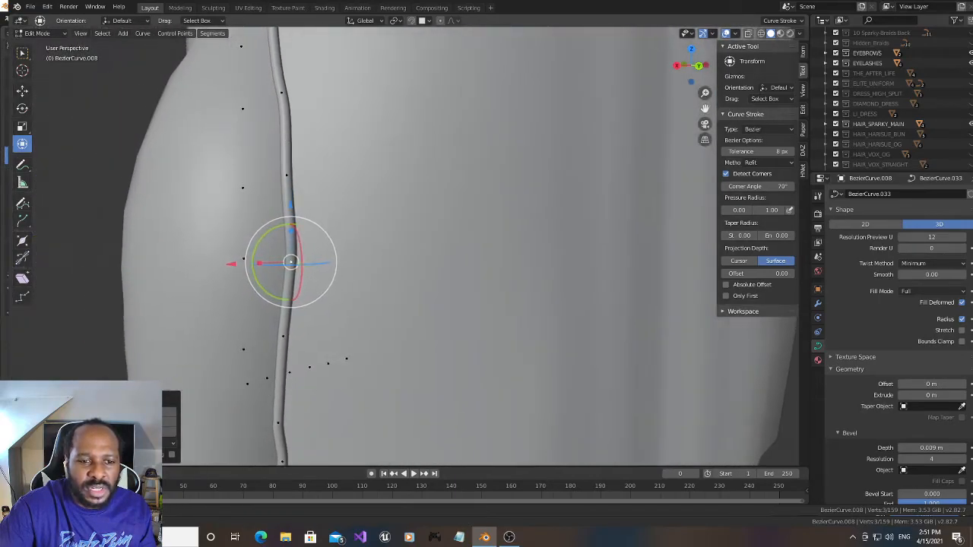
- Shift the trim point on the opposite slit edge, roughly level with the calf, slightly along positive X
left_click_drag(684, 68, 700, 111)
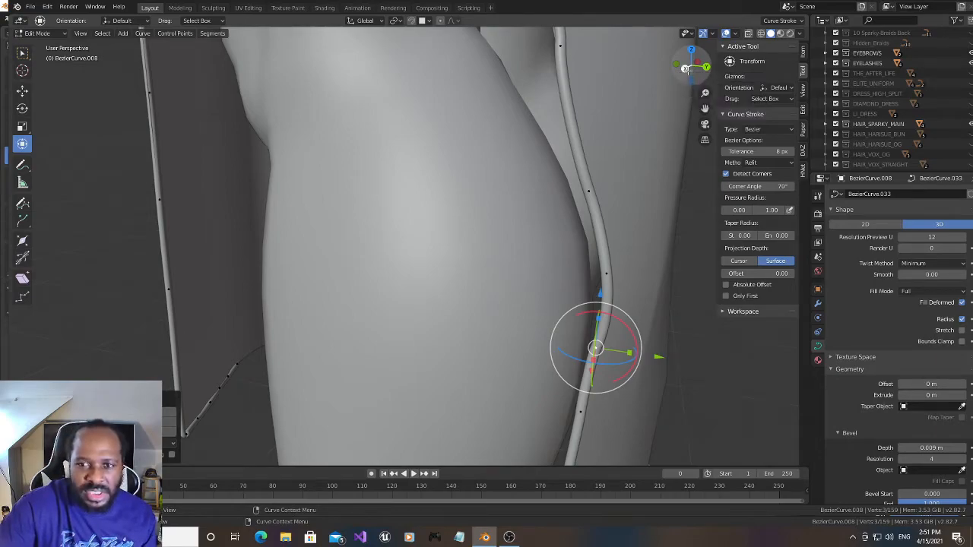
left_click(150, 90)
left_click_drag(98, 92, 93, 93)
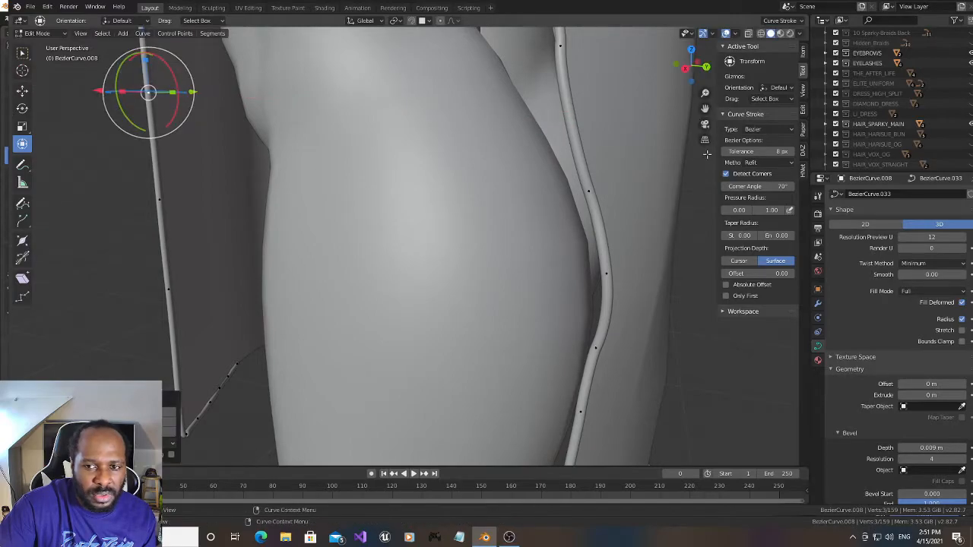
- Subdivide the slit-edge segment beside the upper calf, between the two points just below the back of the knee
left_click_drag(705, 109, 681, 170)
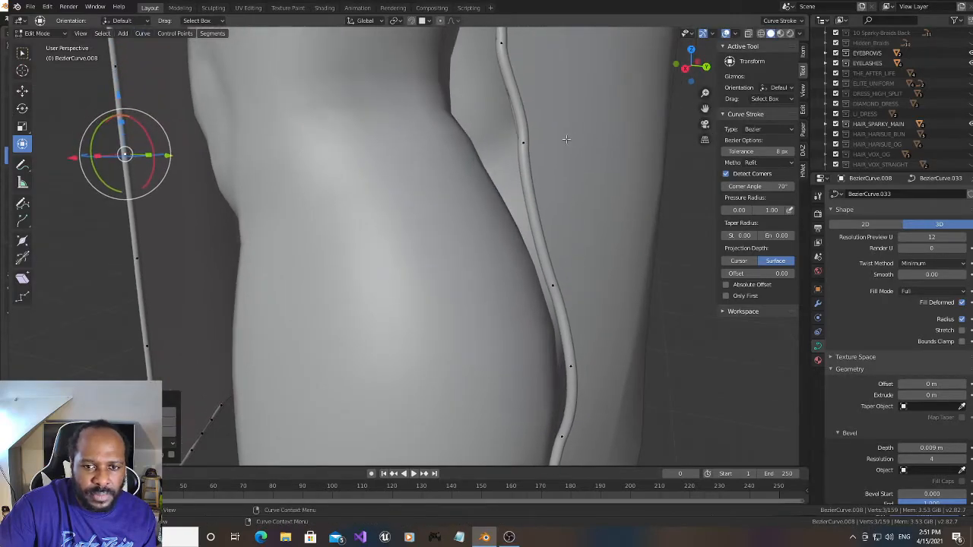
left_click(524, 141)
left_click(554, 283, "shift")
right_click(546, 247)
left_click(545, 246)
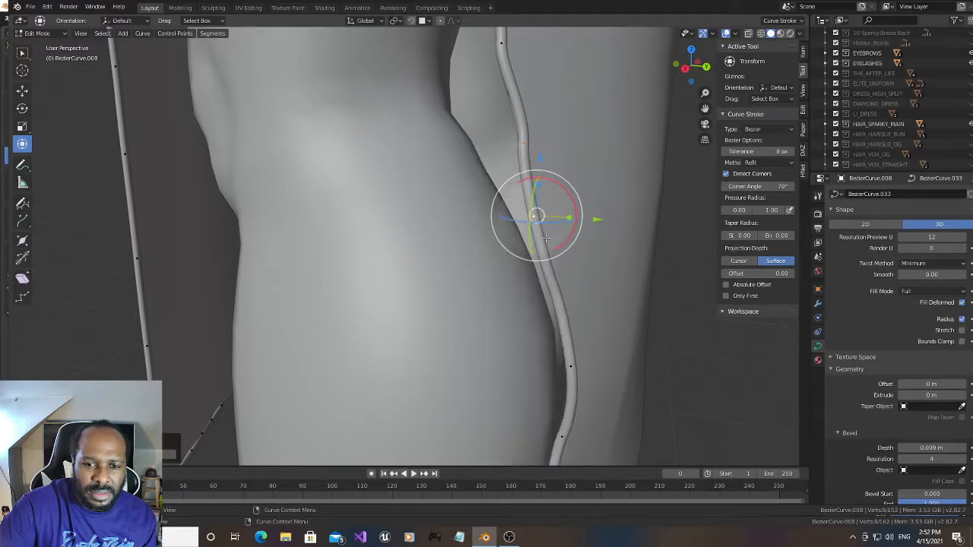
- Move the slit-edge point directly above the new subdivision point about 0.006 m along X and rotate it slightly
left_click_drag(700, 69, 623, 102)
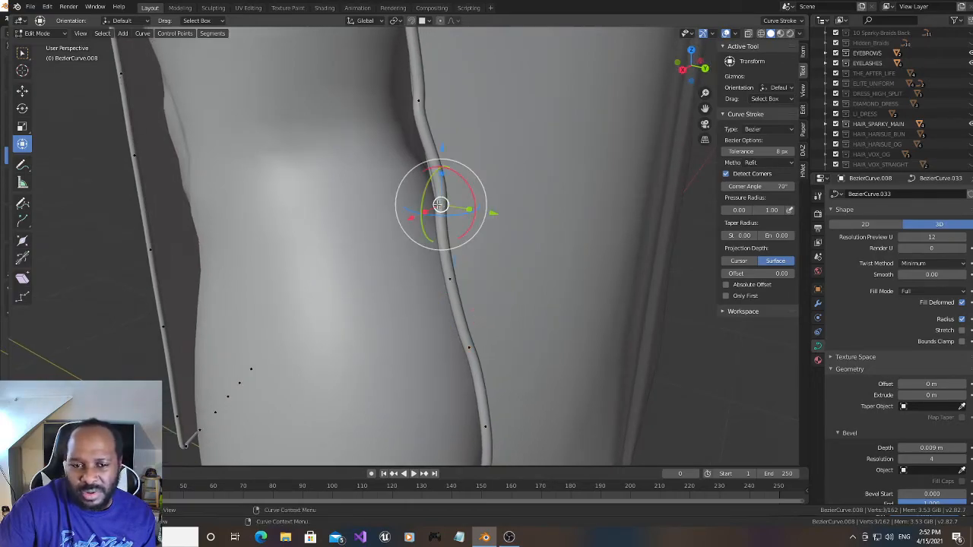
key("g")
key("x")
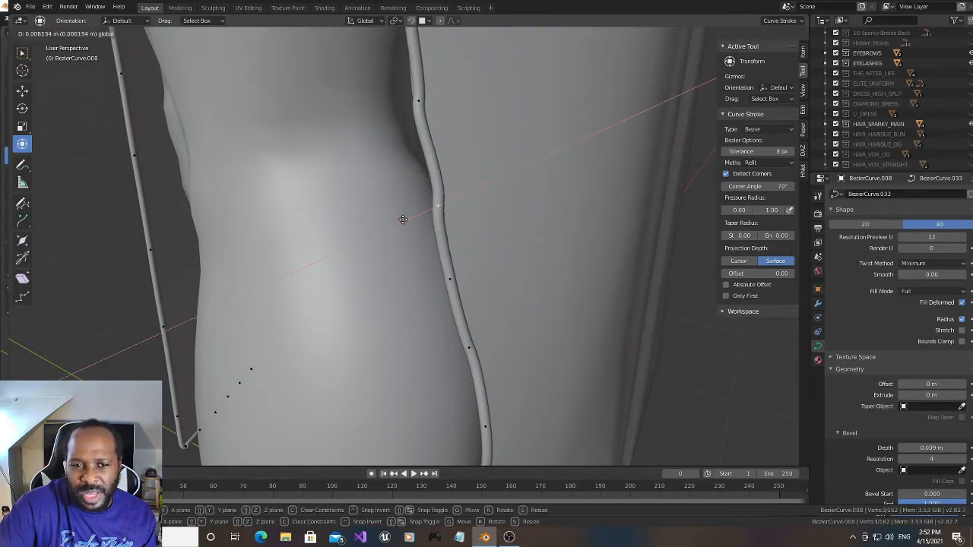
left_click(403, 220)
left_click_drag(438, 175, 456, 176)
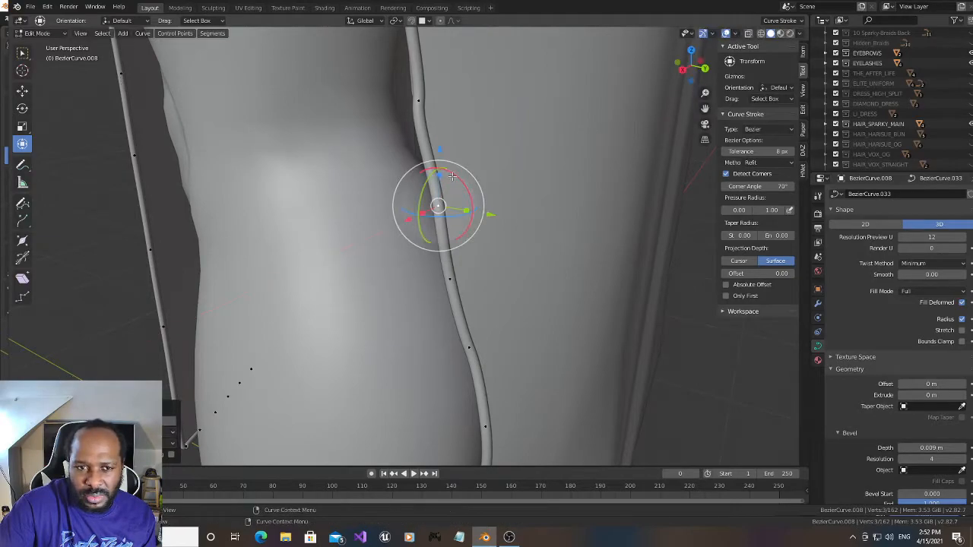
- Nudge the next higher slit-edge point, near the knee crease, along positive X and rotate it slightly about X
left_click(419, 101)
left_click_drag(687, 71, 714, 69)
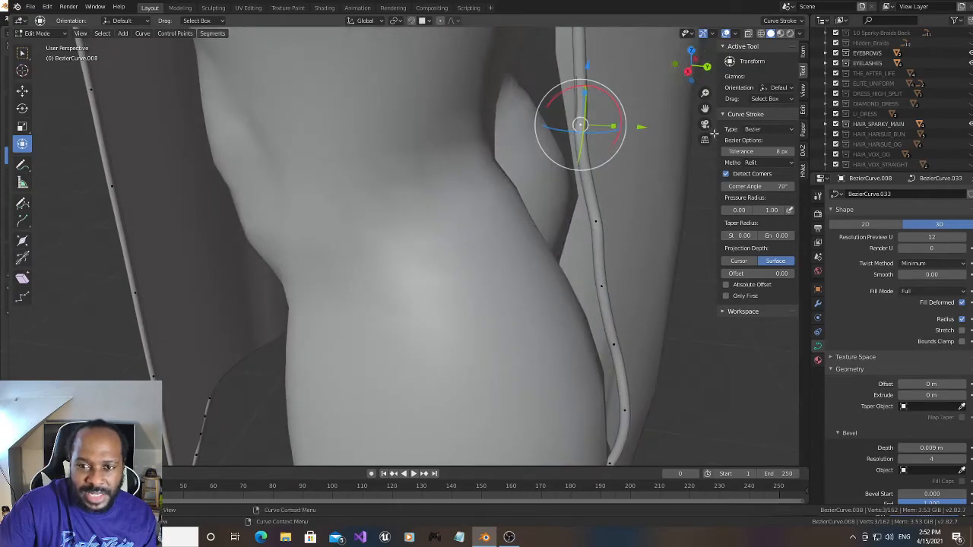
left_click_drag(705, 108, 682, 223)
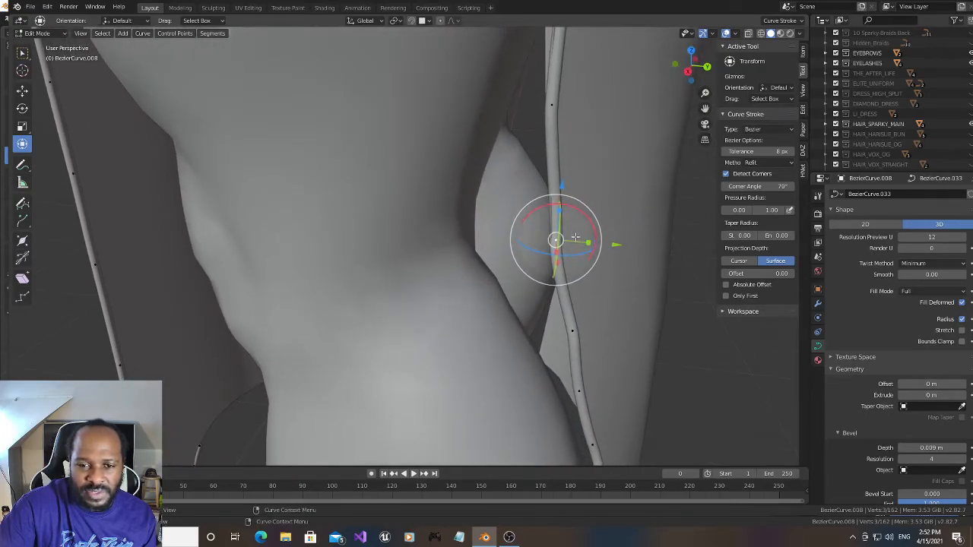
left_click_drag(688, 69, 697, 68)
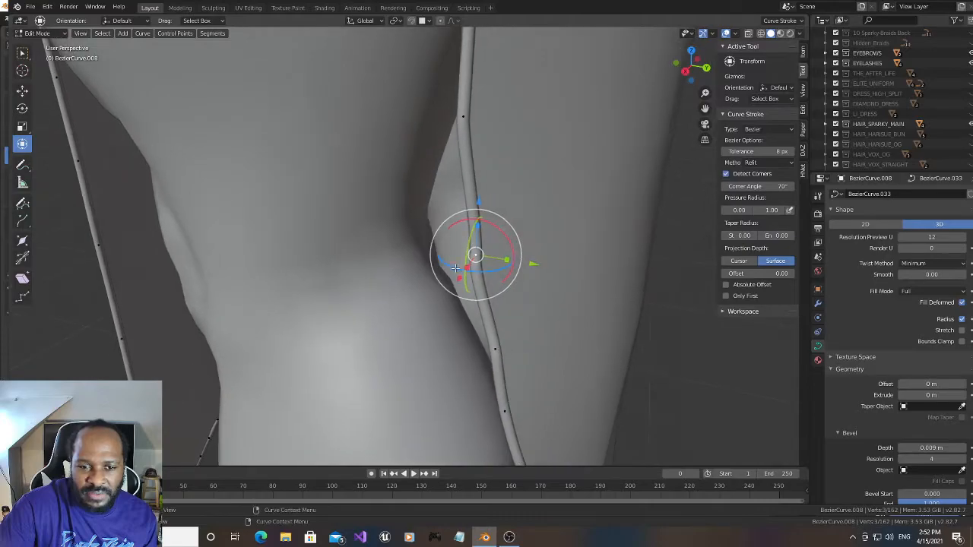
left_click_drag(458, 279, 452, 280)
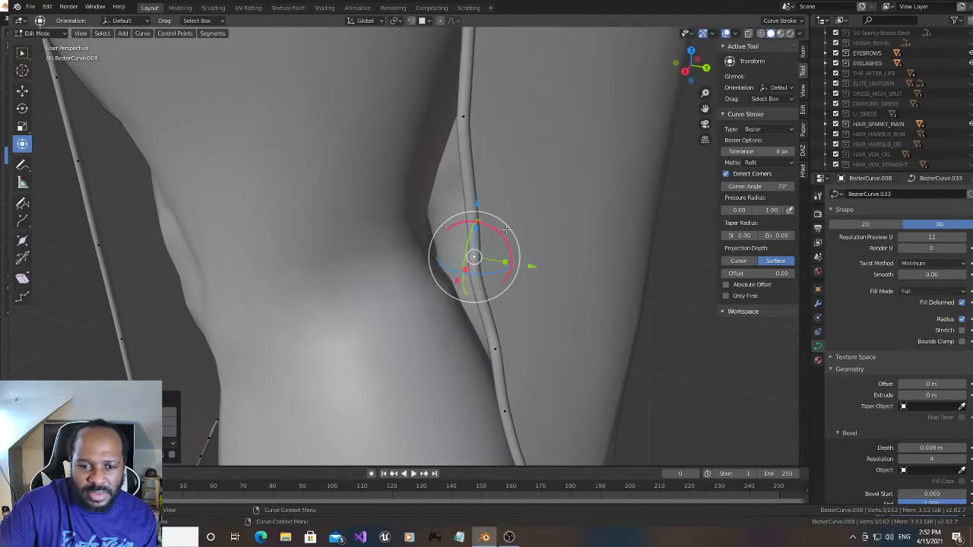
left_click_drag(502, 239, 495, 235)
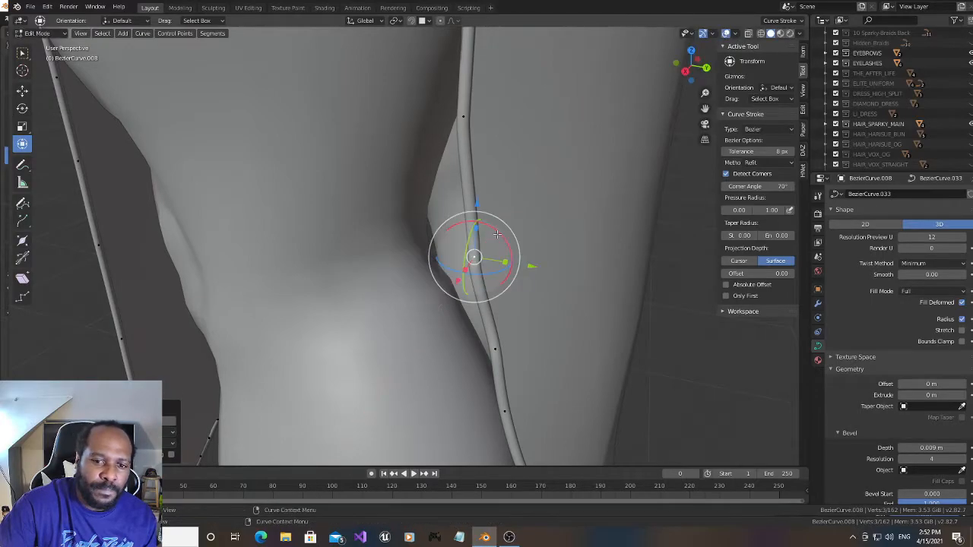
middle_click_drag(495, 235, 484, 232)
- Subdivide the long slit-edge segment running up from behind the knee and nudge it slightly along positive X
left_click_drag(693, 67, 739, 137)
left_click_drag(698, 73, 712, 80)
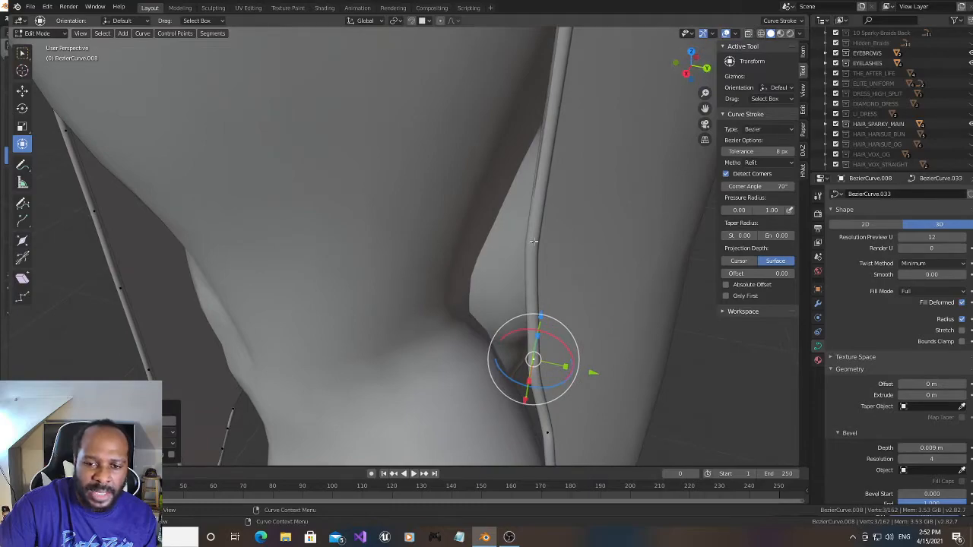
left_click_drag(680, 88, 697, 72)
left_click_drag(701, 109, 699, 145)
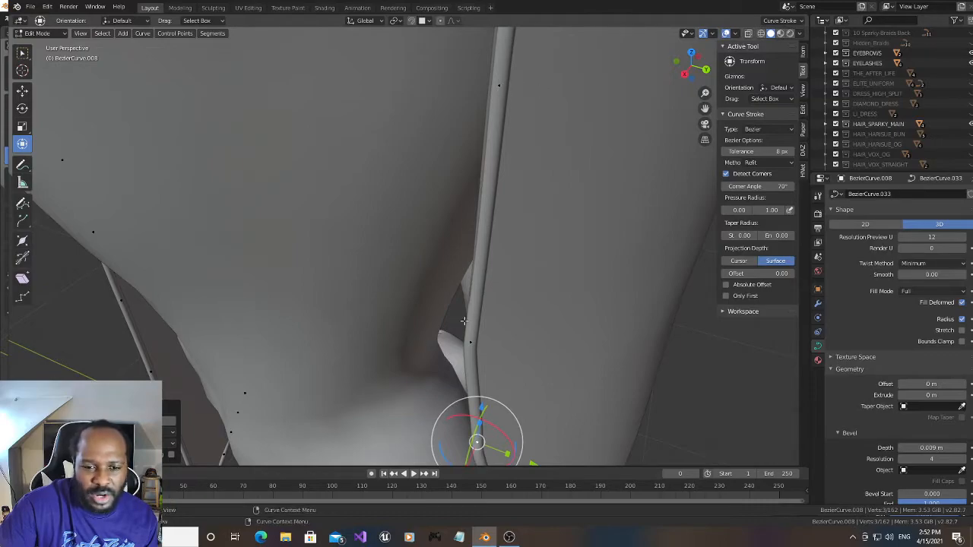
left_click(470, 338)
left_click(500, 85, "shift")
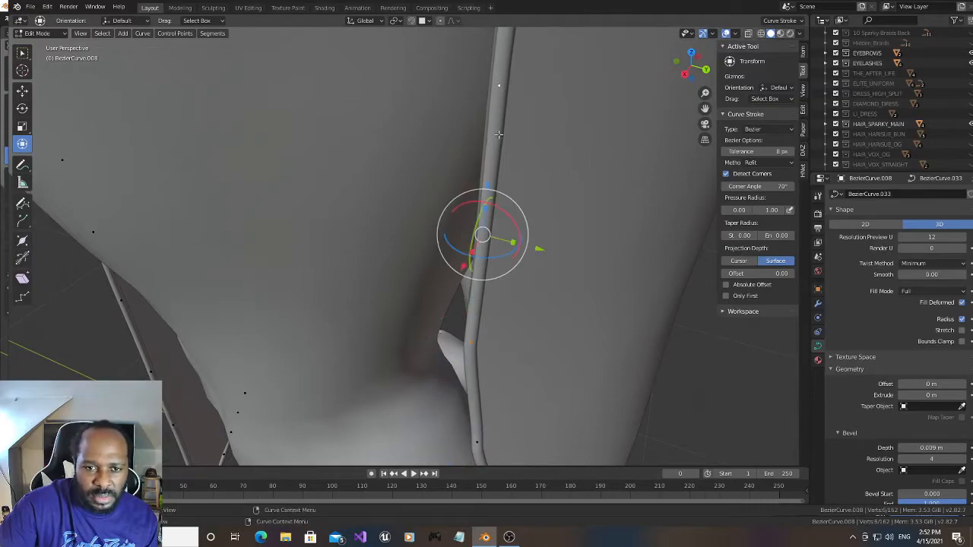
right_click(499, 139)
left_click(499, 137)
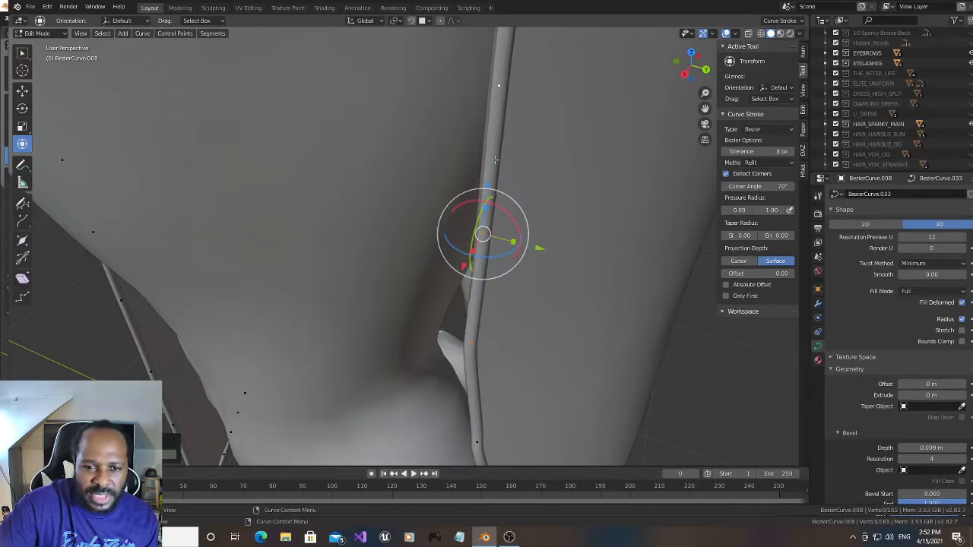
left_click_drag(464, 264, 459, 266)
- Shift the point at that segment's upper end slightly along positive X and rotate the point near the knee crease slightly about X
left_click(498, 86)
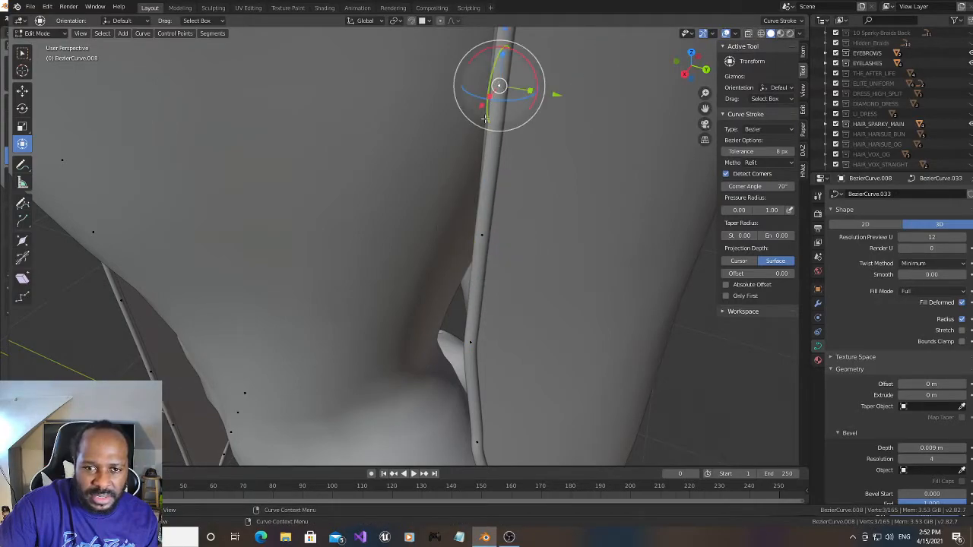
left_click_drag(479, 108, 472, 113)
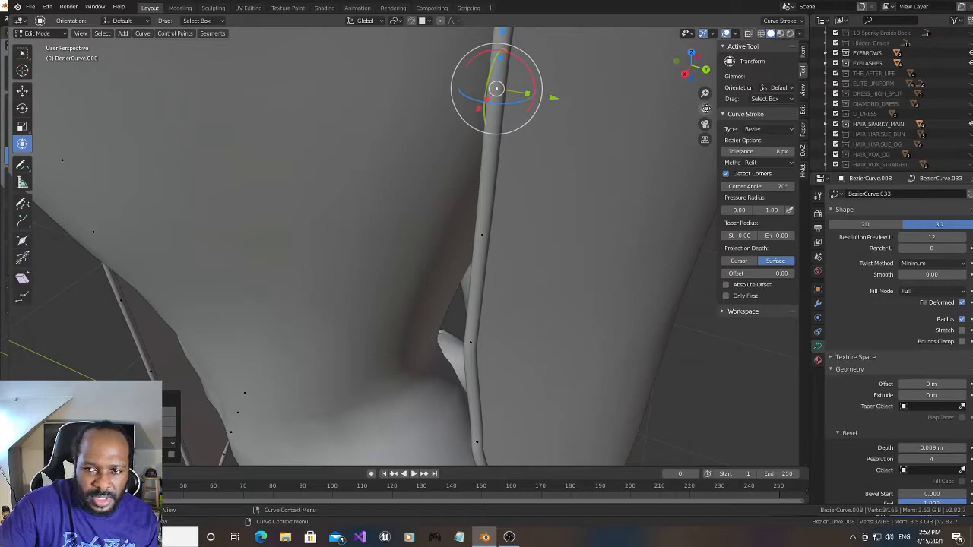
left_click_drag(704, 108, 707, 31)
left_click(480, 332)
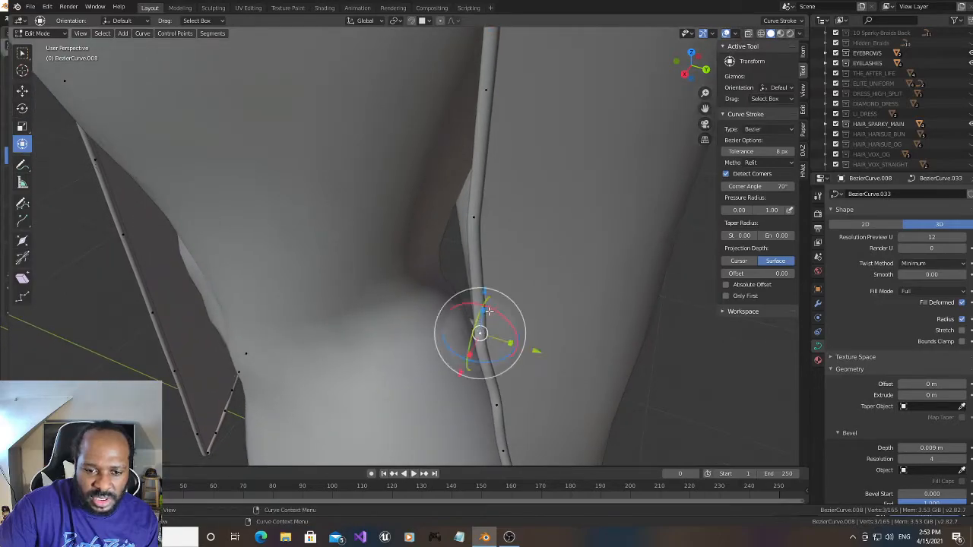
left_click_drag(489, 308, 491, 308)
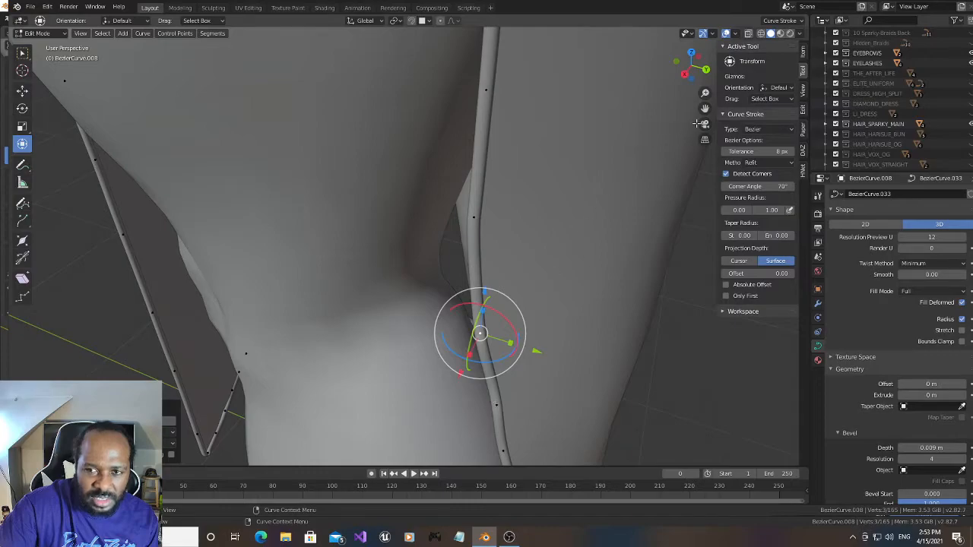
- Move the next slit-edge point up the thigh about 0.023 m along positive X
left_click_drag(705, 108, 695, 0)
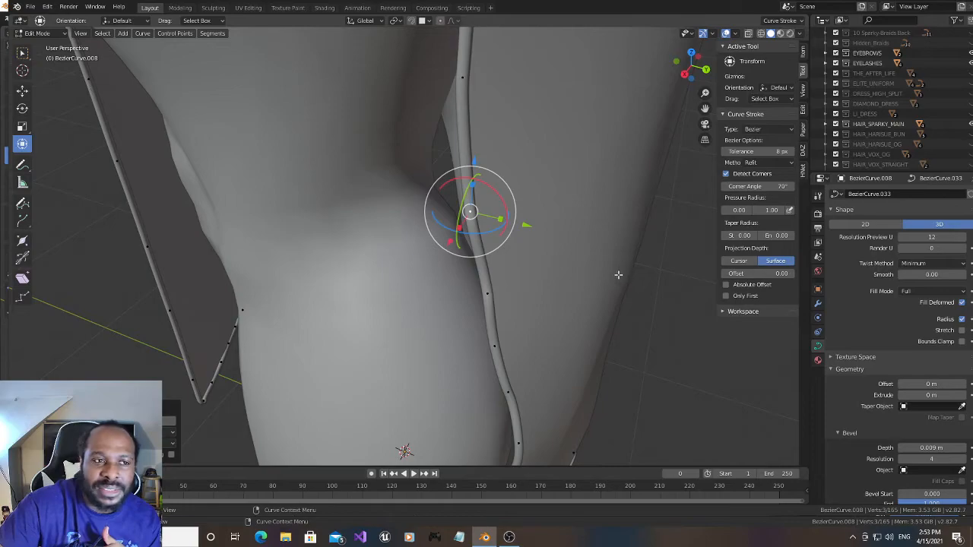
left_click_drag(706, 111, 674, 406)
scroll(666, 136, "down", 2)
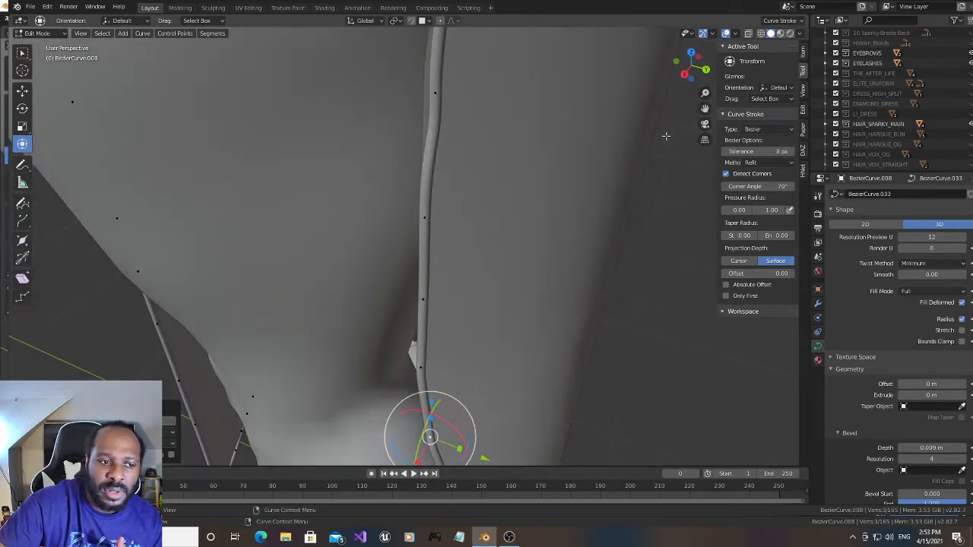
left_click_drag(704, 108, 699, 186)
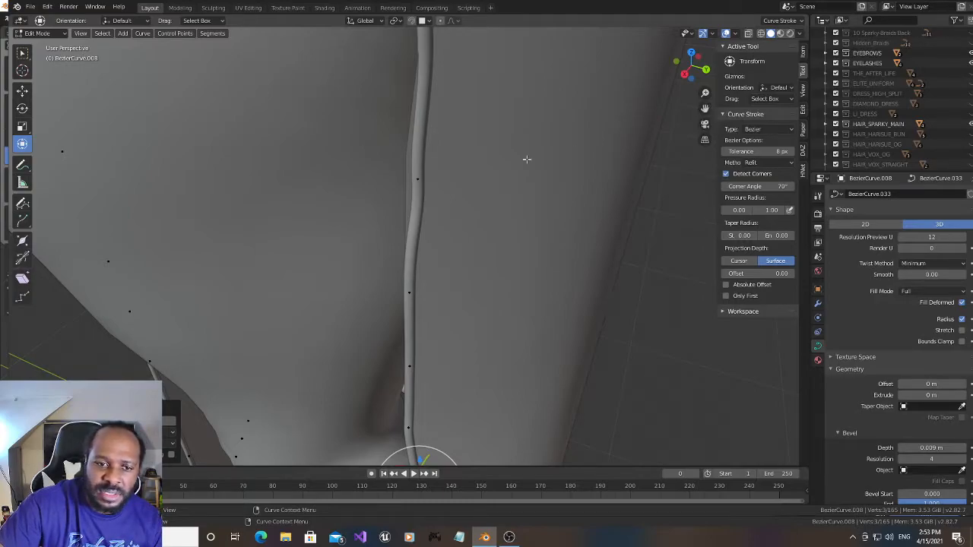
left_click(423, 178)
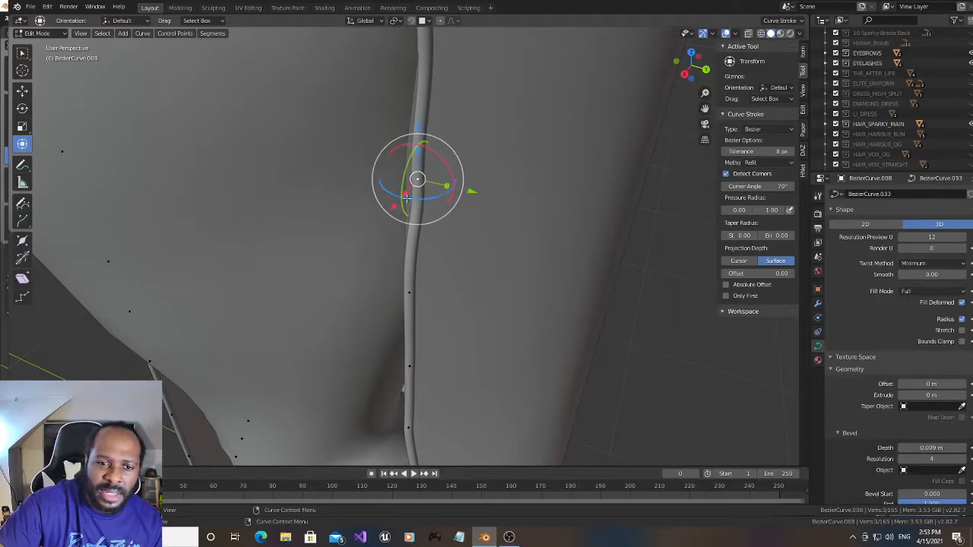
key("g")
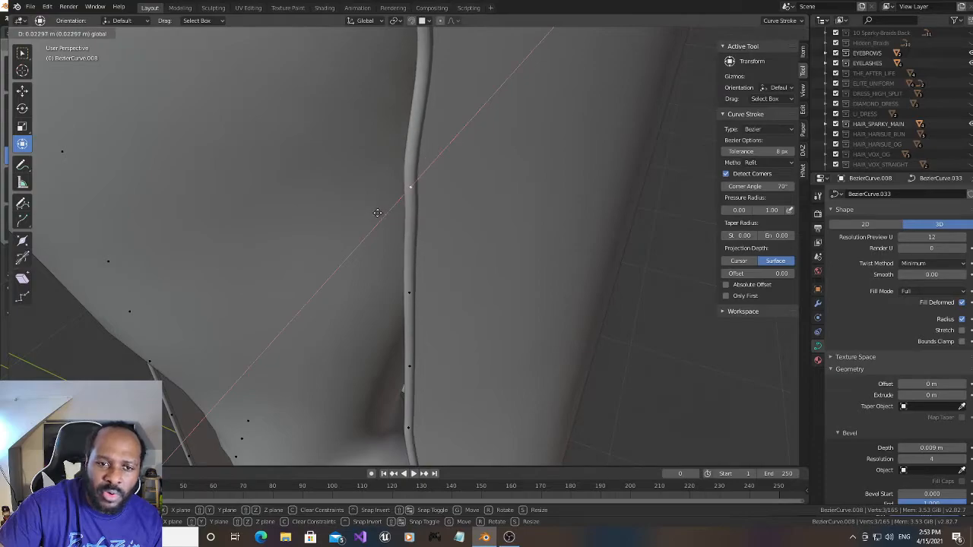
left_click(378, 213)
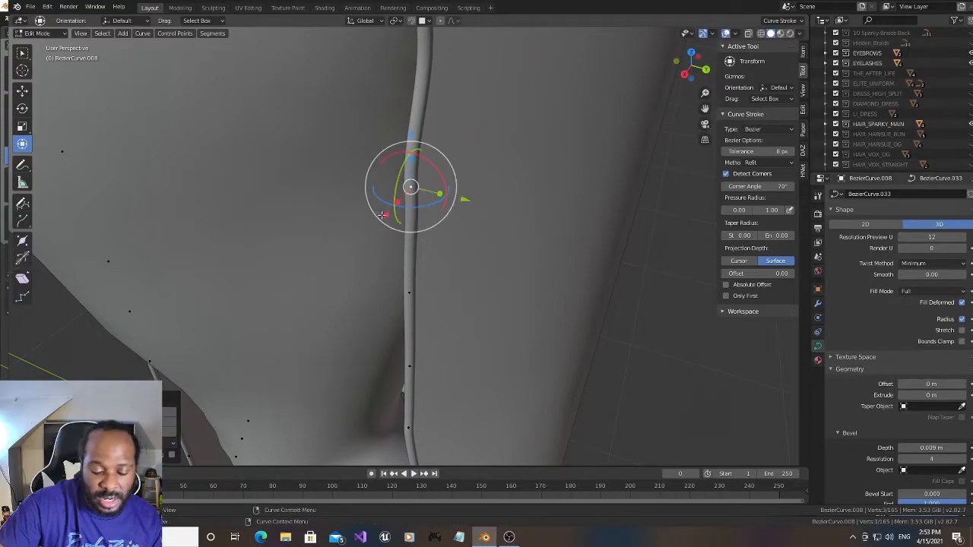
- Subdivide the slit-edge segments directly below and directly above the moved thigh point
left_click(409, 291, "shift")
right_click(404, 261)
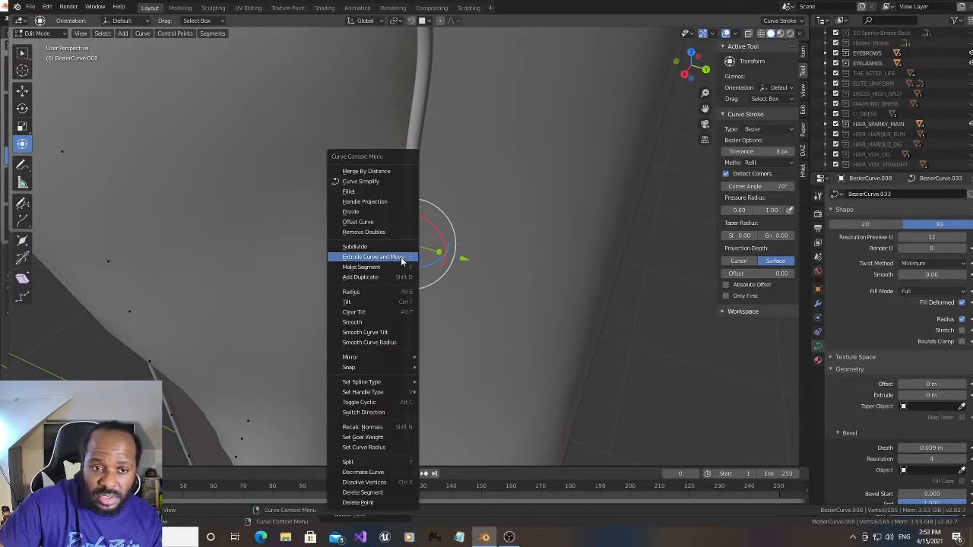
left_click(404, 247)
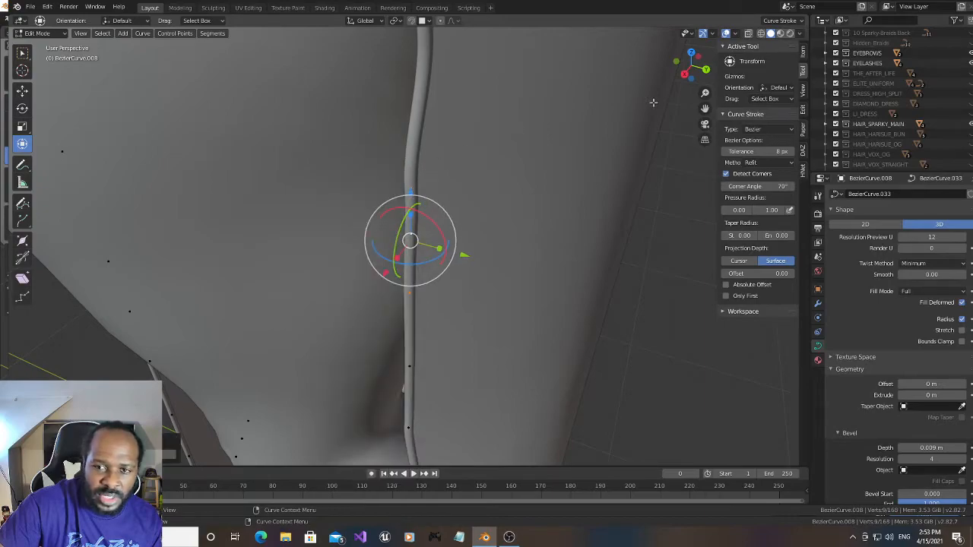
left_click_drag(703, 105, 698, 225)
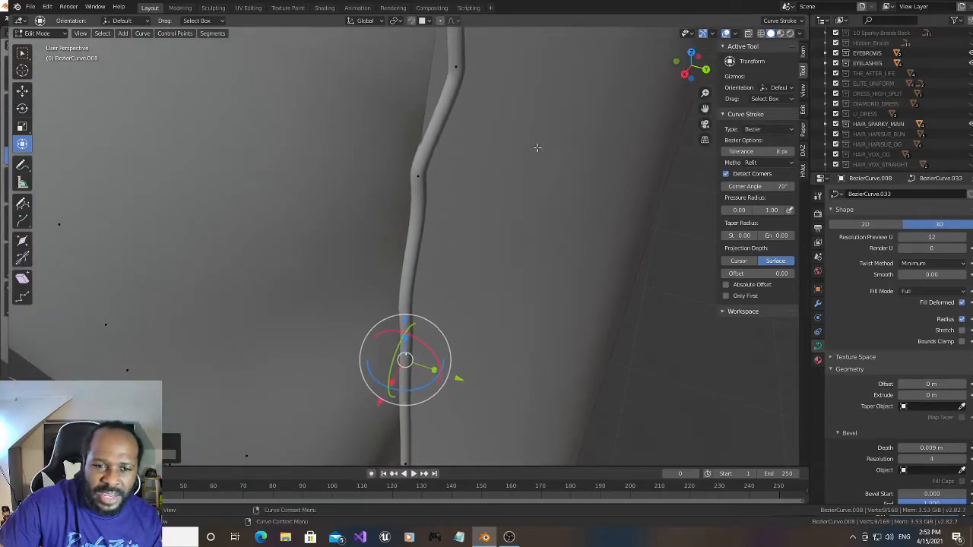
left_click(418, 176)
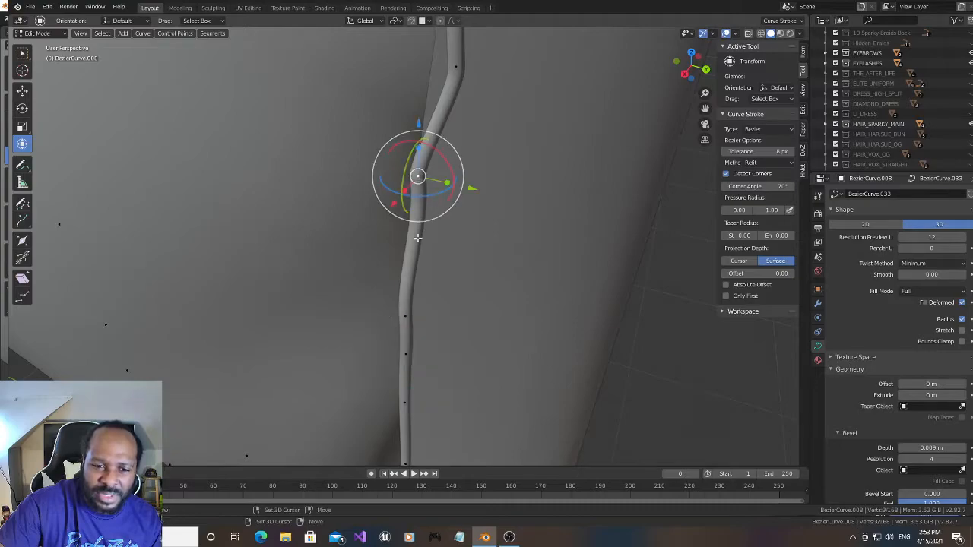
middle_click_drag(403, 316, 392, 392, "shift")
right_click(416, 241)
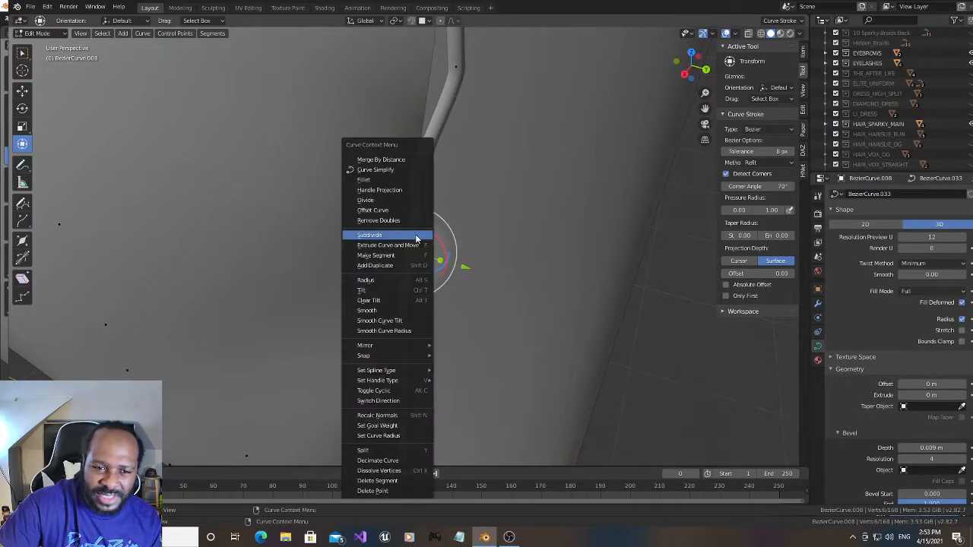
left_click(417, 240)
- Move the slit-edge point at the upper bend of the thigh kink along positive X and rotate it about X
left_click(454, 66)
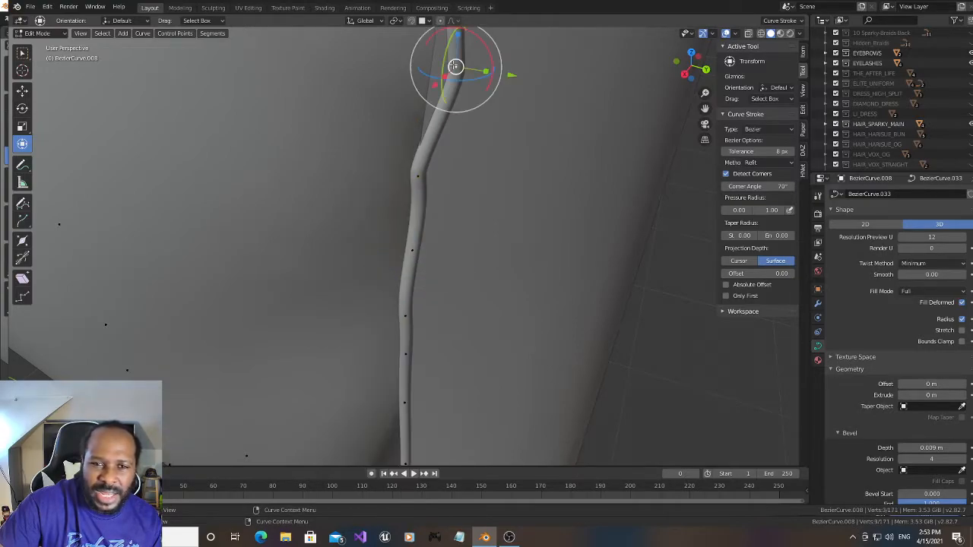
left_click_drag(436, 83, 393, 77)
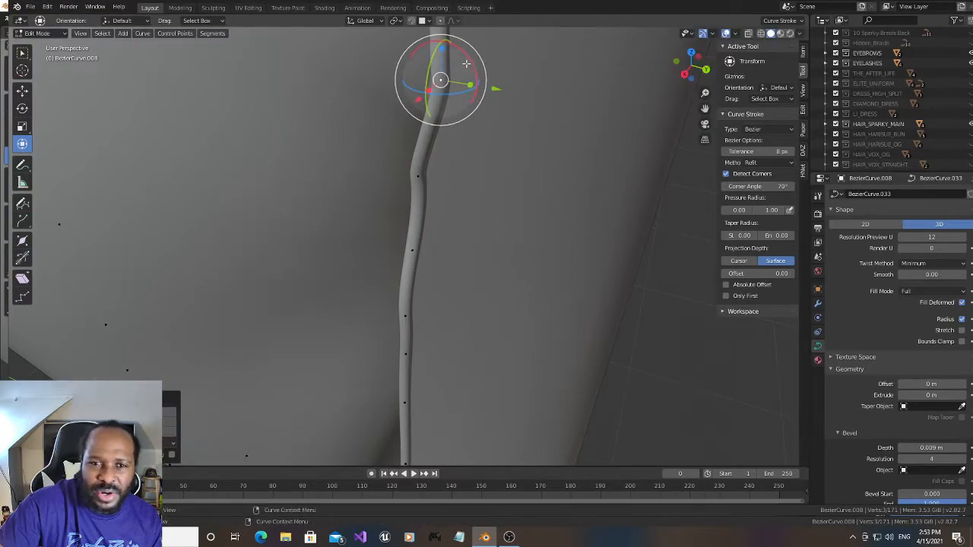
left_click_drag(472, 60, 470, 78)
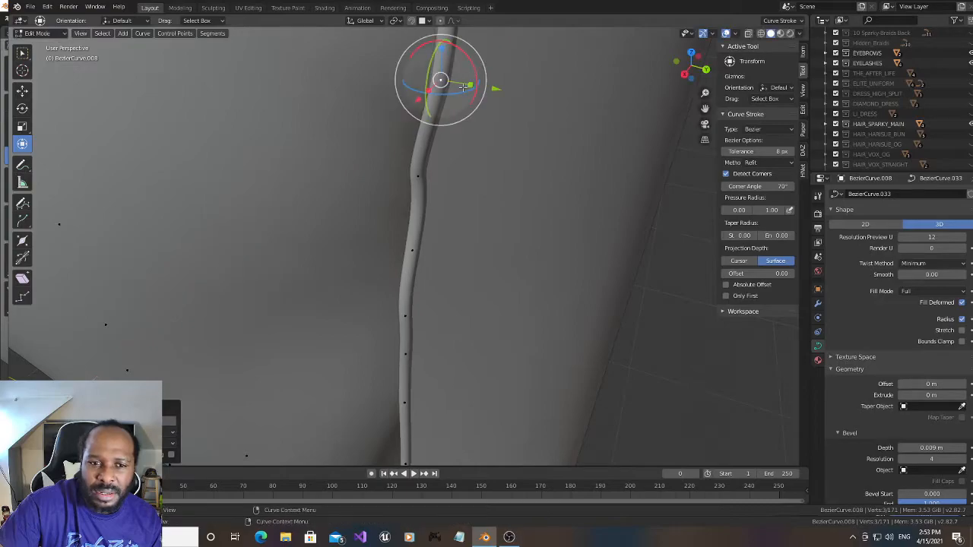
- Rotate the slit-edge point directly below the kink's upper bend slightly about Y so the trim lies along the fabric
left_click(417, 175)
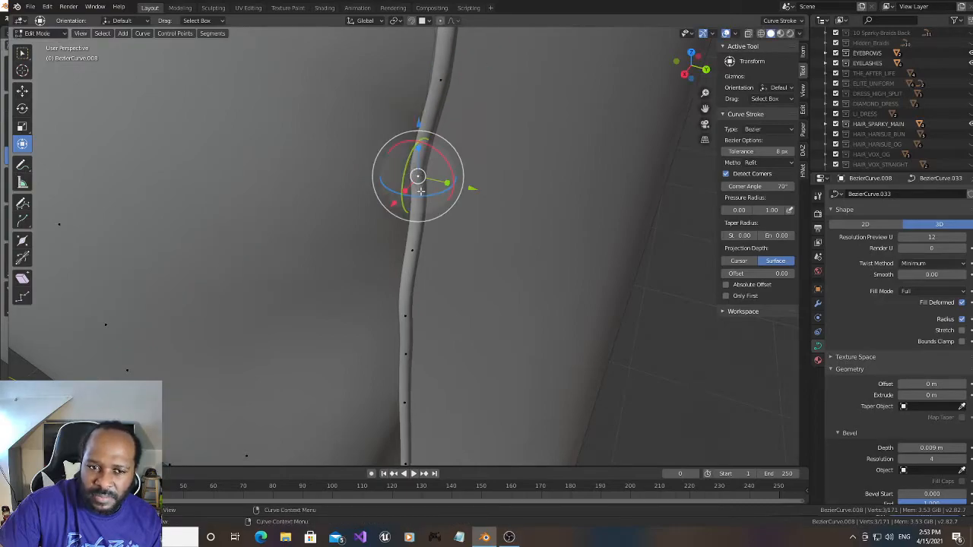
left_click_drag(688, 74, 670, 67)
left_click_drag(704, 108, 837, 257)
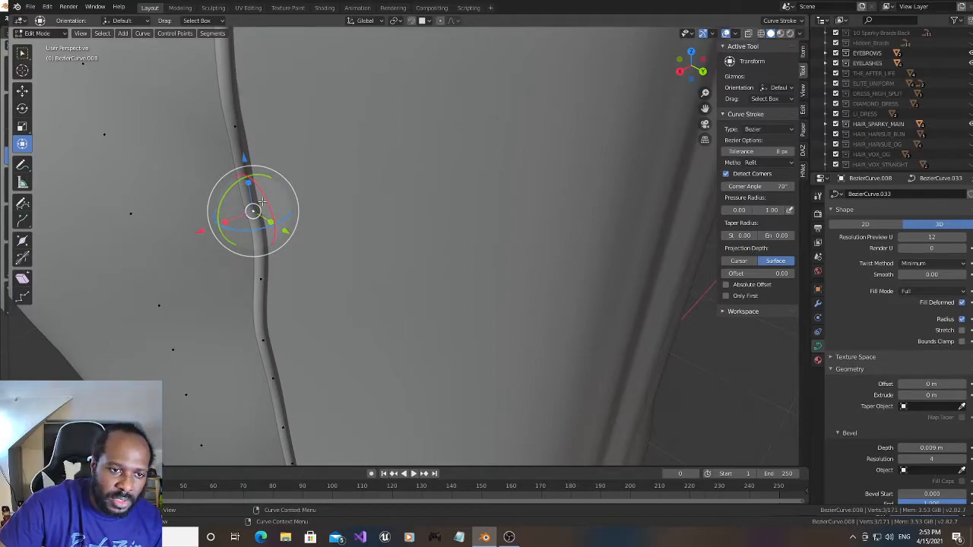
mouse_move(253, 211)
left_mouse_down()
mouse_move(258, 195)
mouse_move(262, 202)
left_mouse_up()
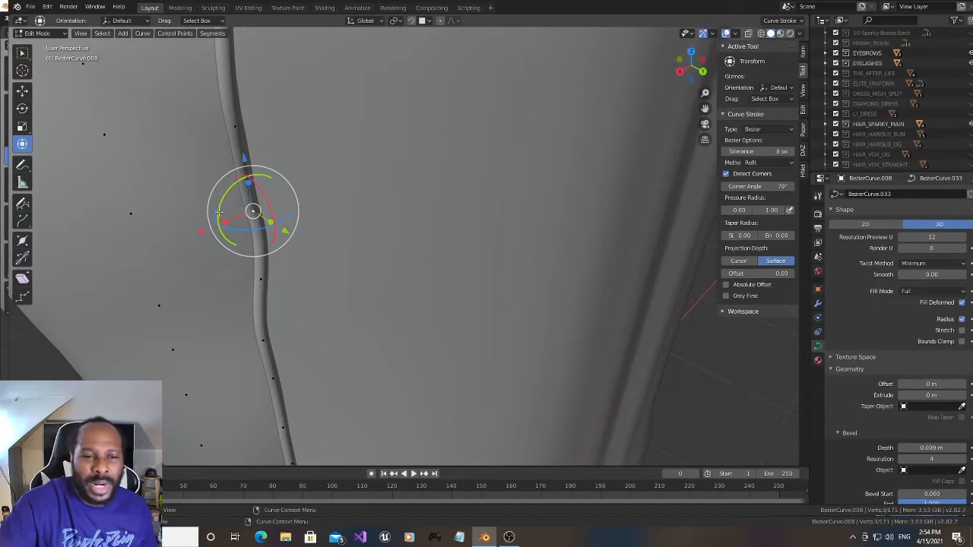
left_click_drag(222, 199, 222, 189)
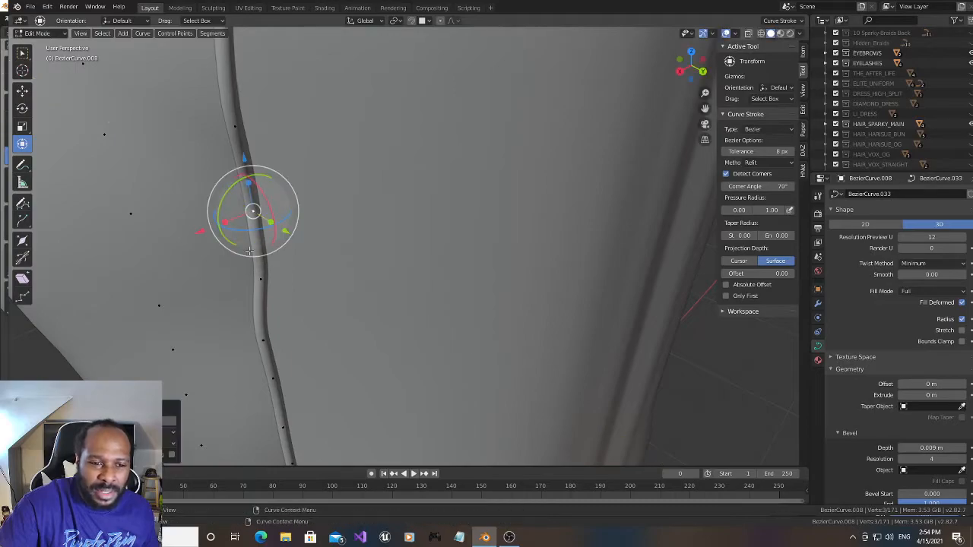
left_click_drag(682, 70, 693, 71)
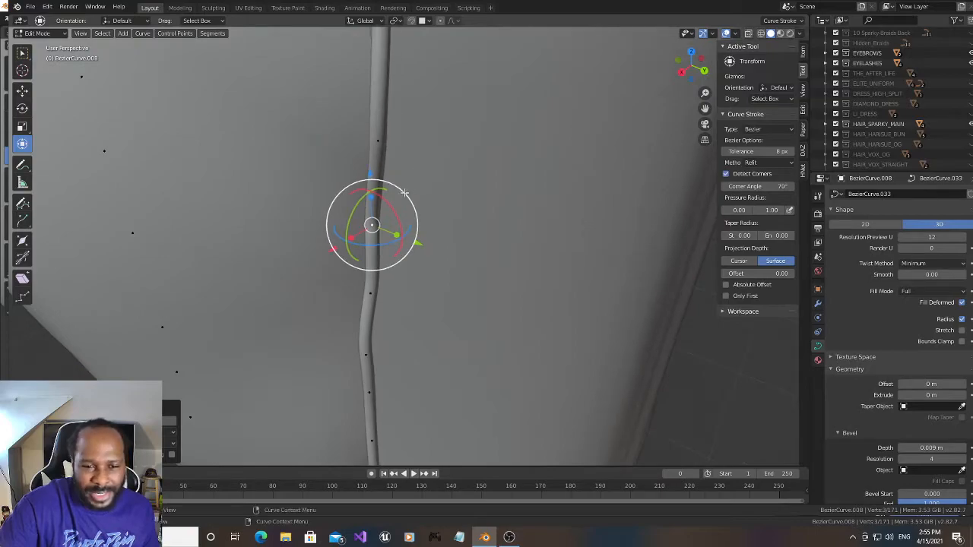
left_click_drag(382, 198, 386, 202)
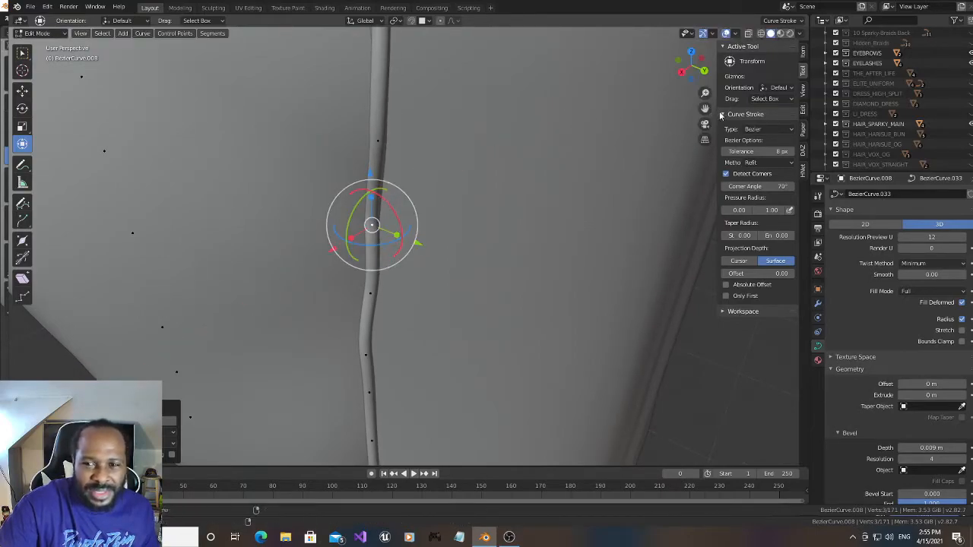
- Subdivide the long slit-edge segment directly above the kink's upper bend point
mouse_move(704, 108)
left_mouse_down()
mouse_move(711, 273)
mouse_move(703, 107)
left_mouse_up()
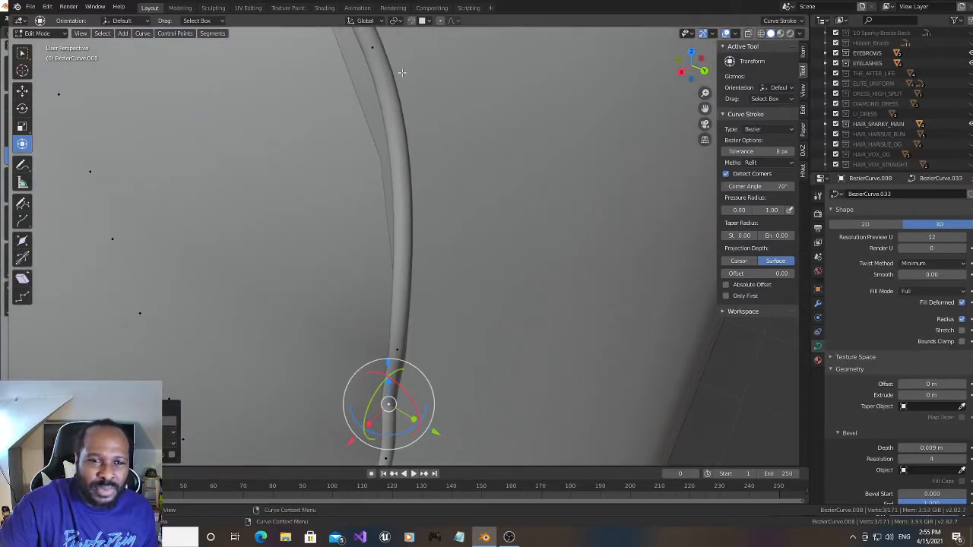
left_click(373, 48)
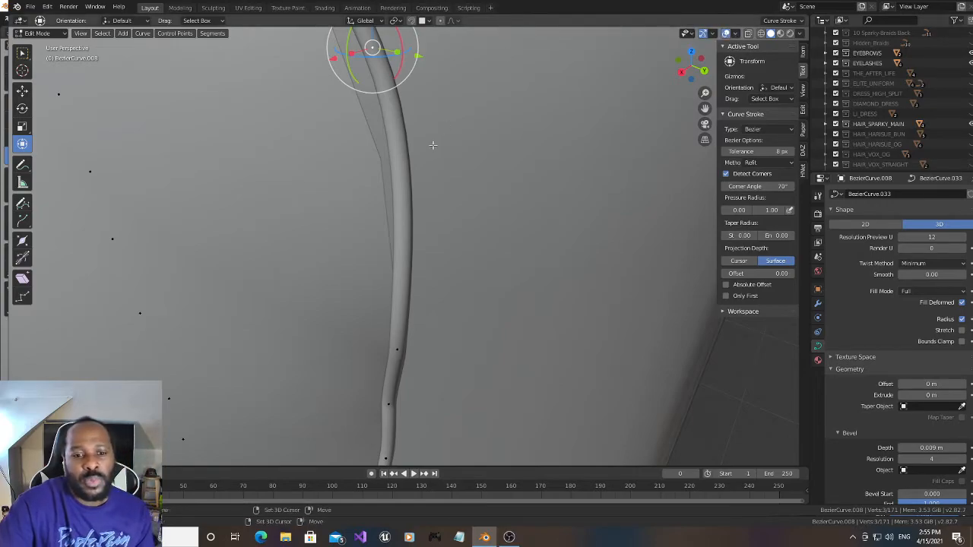
key("l")
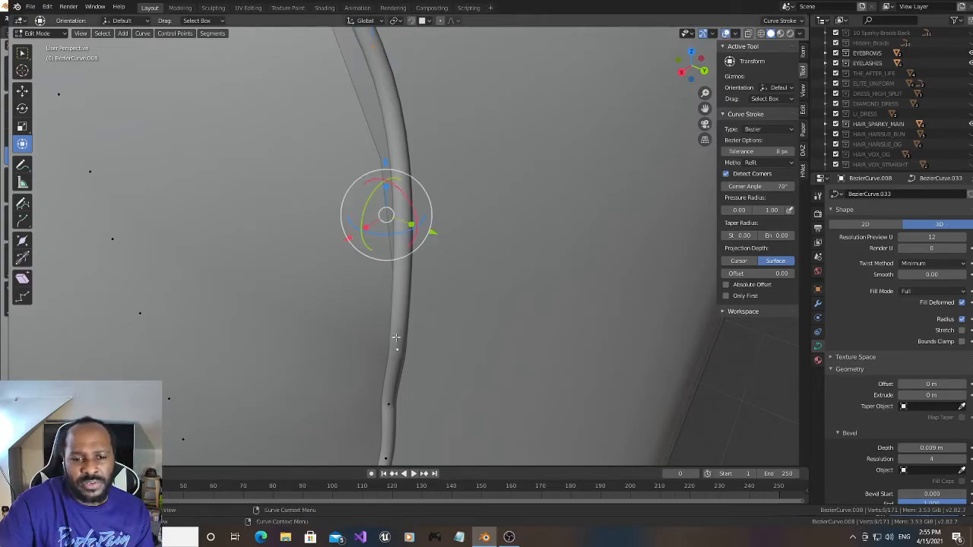
right_click(408, 230)
left_click(408, 230)
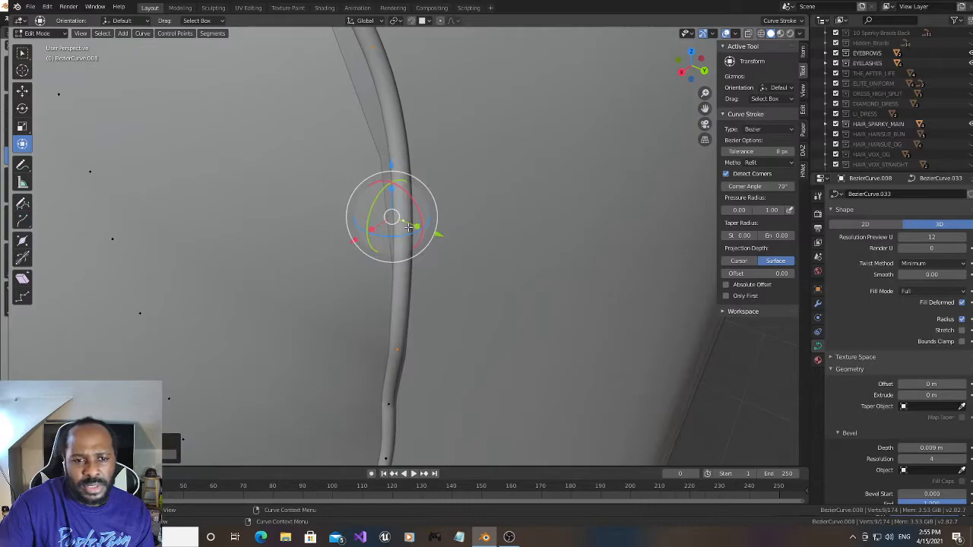
- Move that segment's upper end point and its new midpoint along positive X toward the slit's edge
left_click(370, 51)
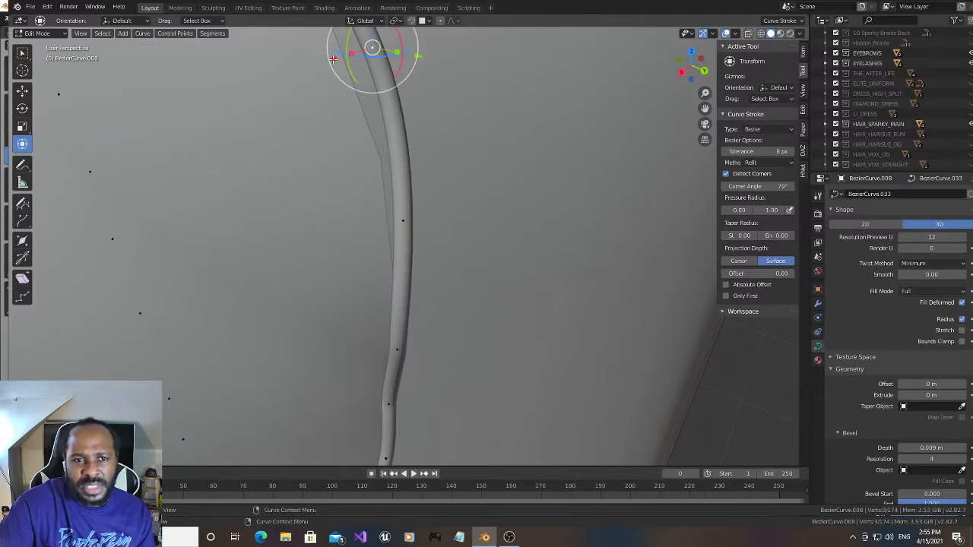
key("g")
left_click(308, 65)
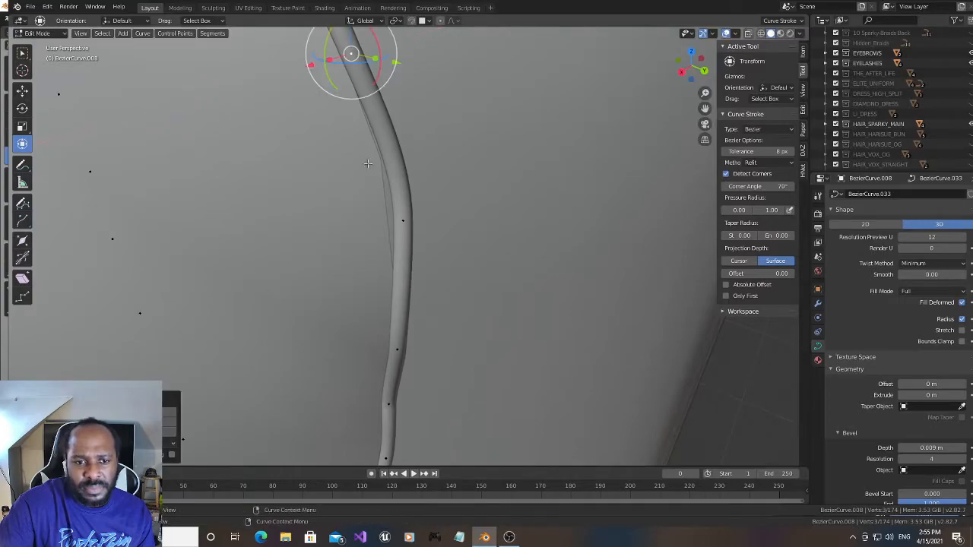
left_click(404, 224)
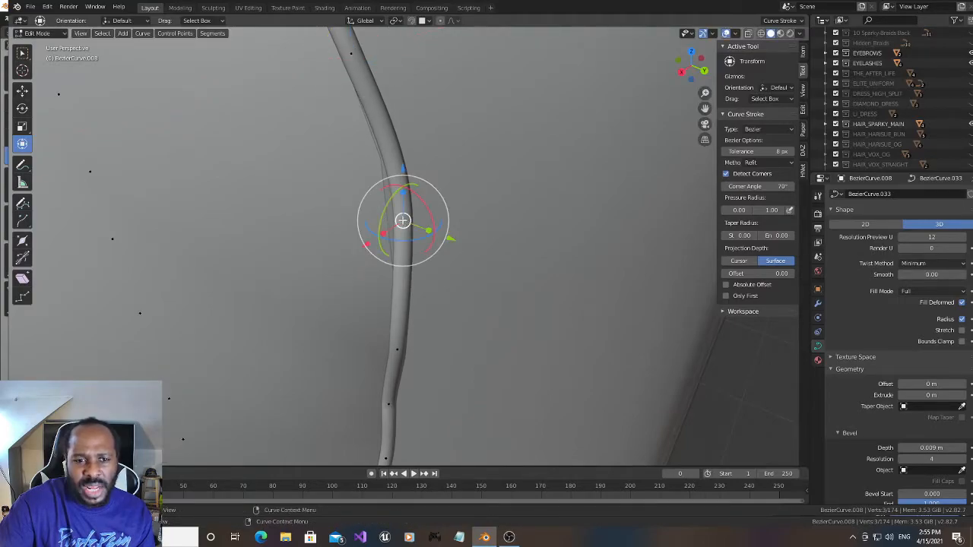
key("g")
key("x")
left_click(352, 245)
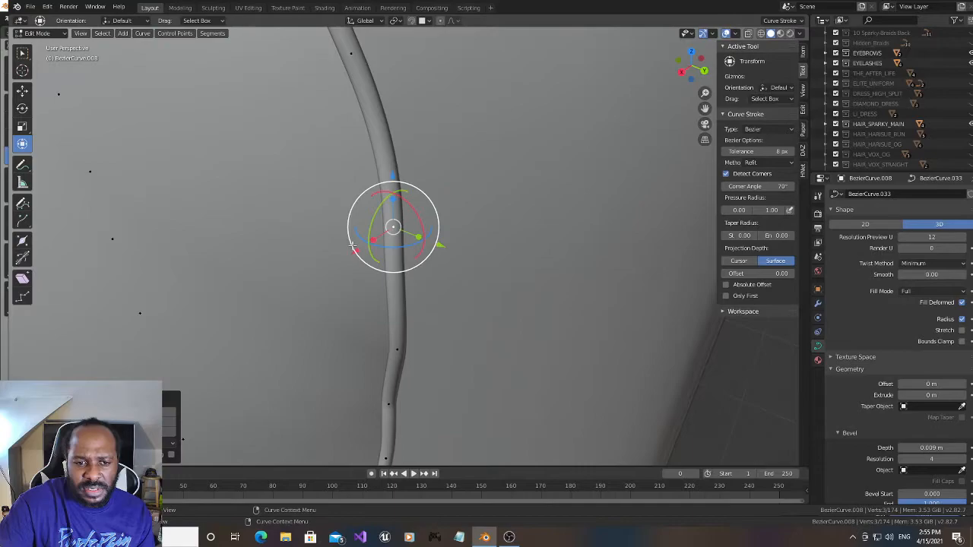
- Rotate the point at that segment's lower end, at the kink's upper bend, slightly about X
left_click(401, 348)
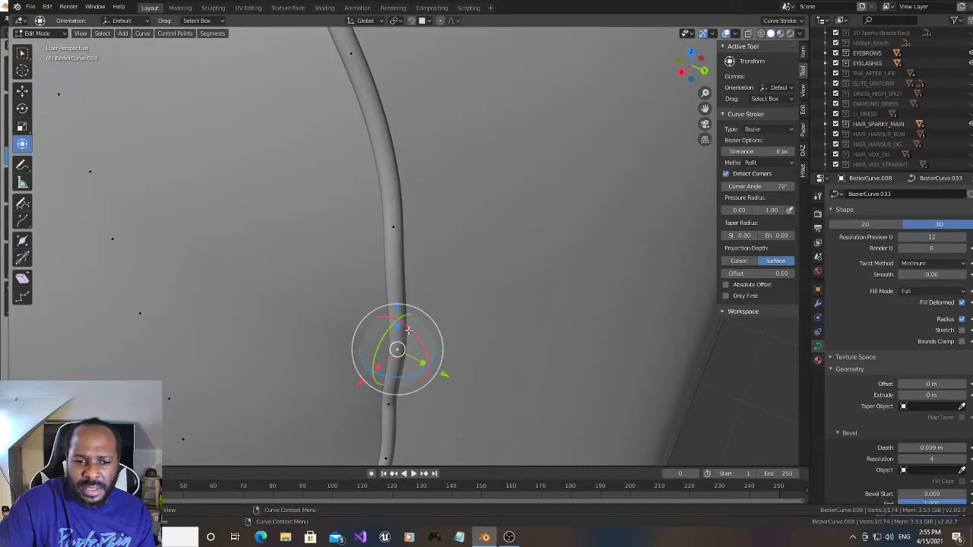
key("r")
key("x")
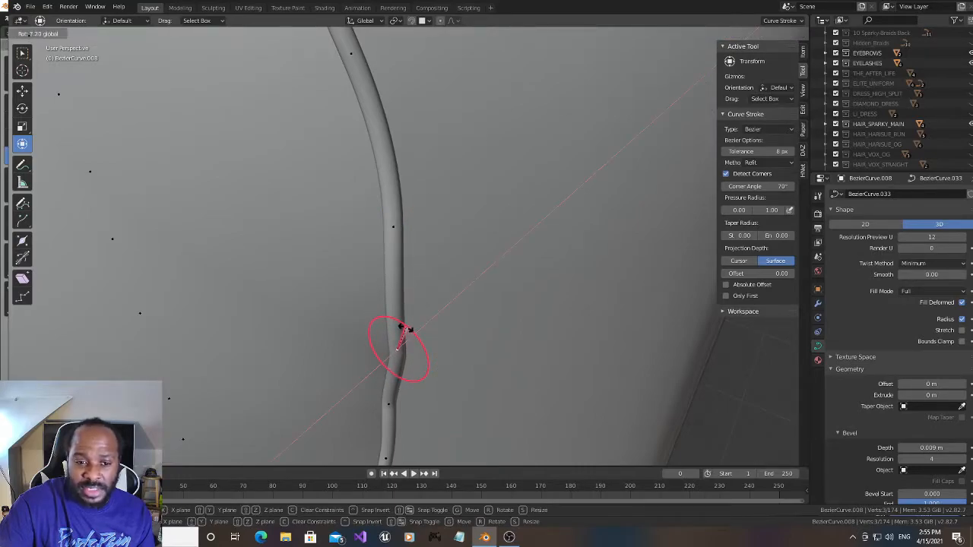
left_click(404, 327)
- Subdivide the slit-edge segments directly above and directly below the moved midpoint
left_click_drag(705, 108, 758, 185)
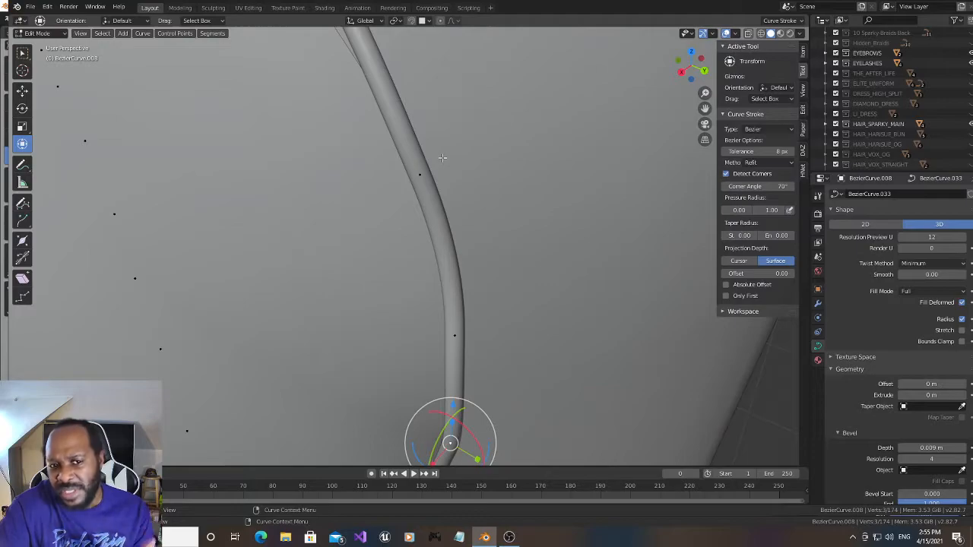
left_click(420, 171)
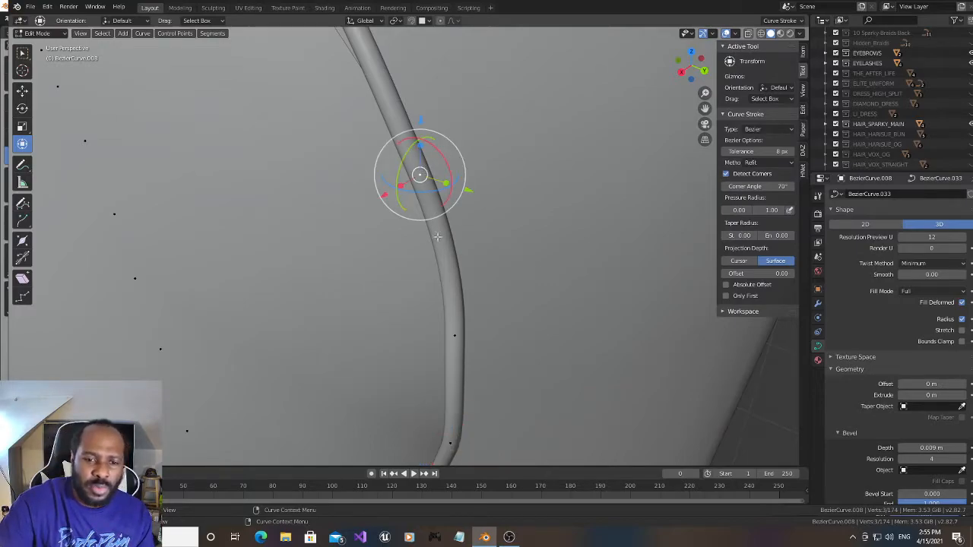
left_click(443, 304)
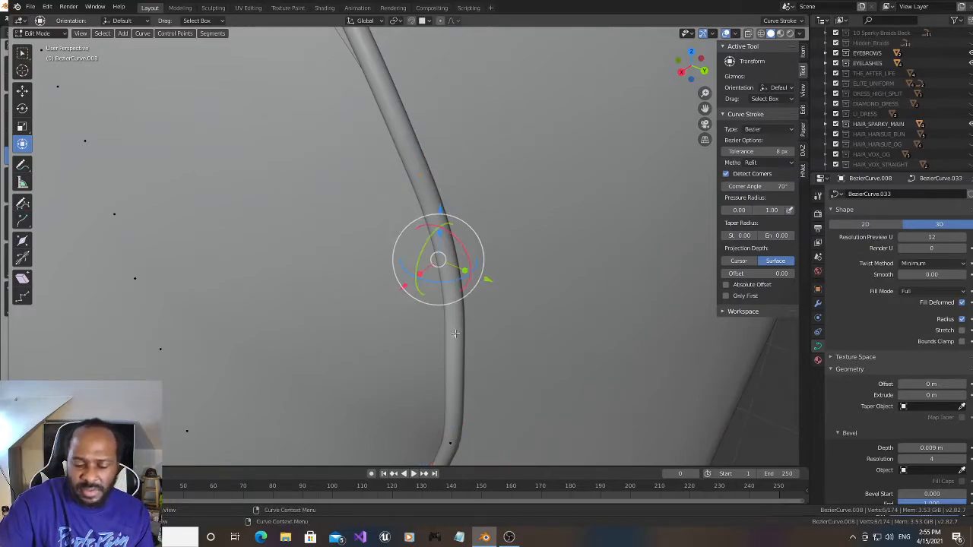
right_click(446, 231)
left_click(445, 231)
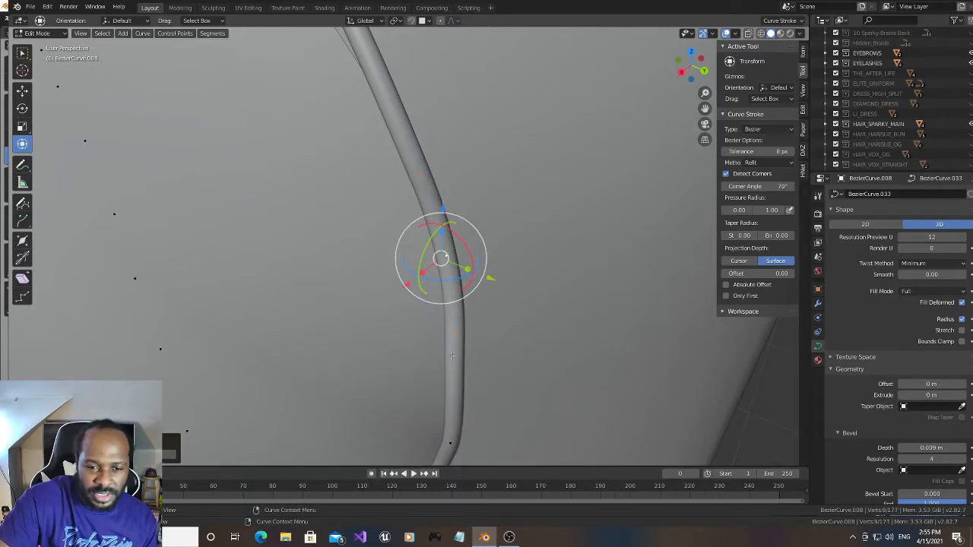
left_click(454, 332)
left_click(451, 390)
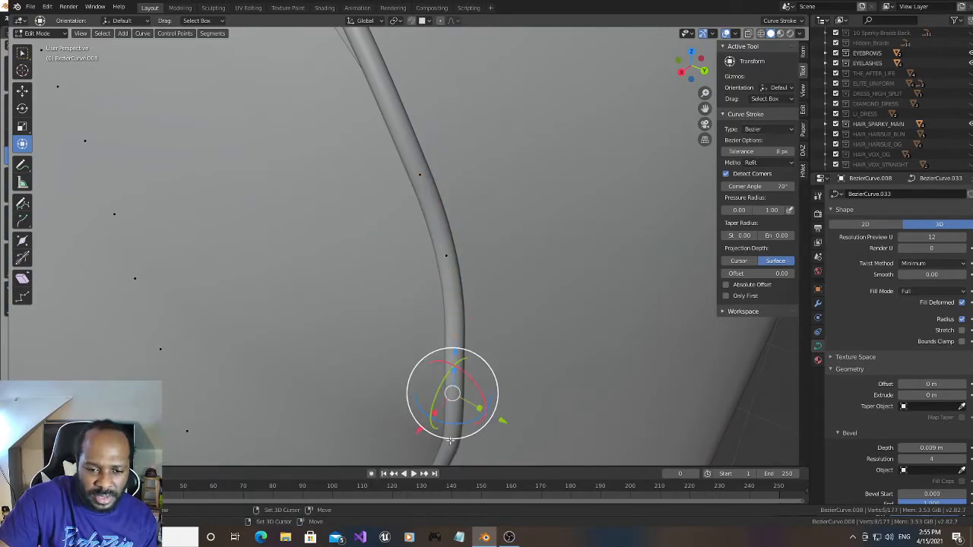
right_click(456, 392)
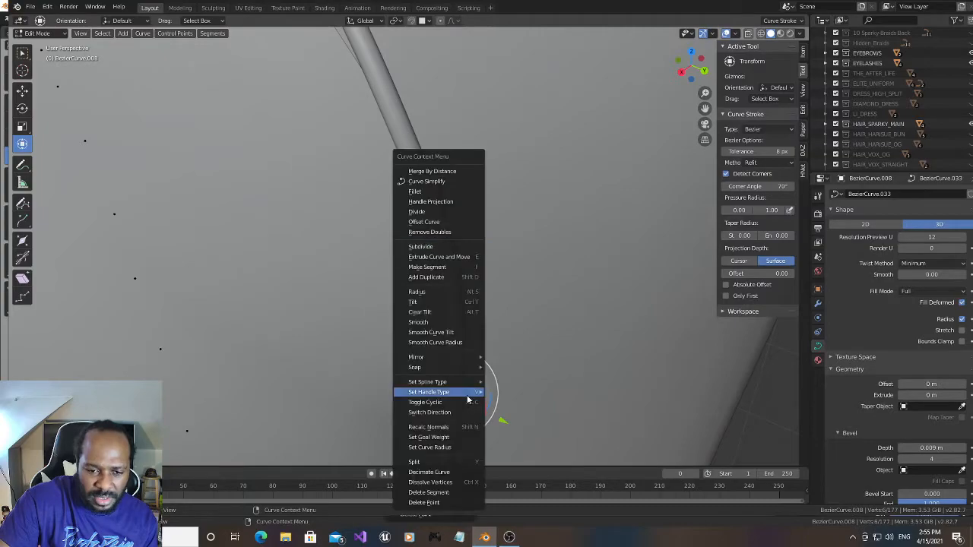
left_click(444, 246)
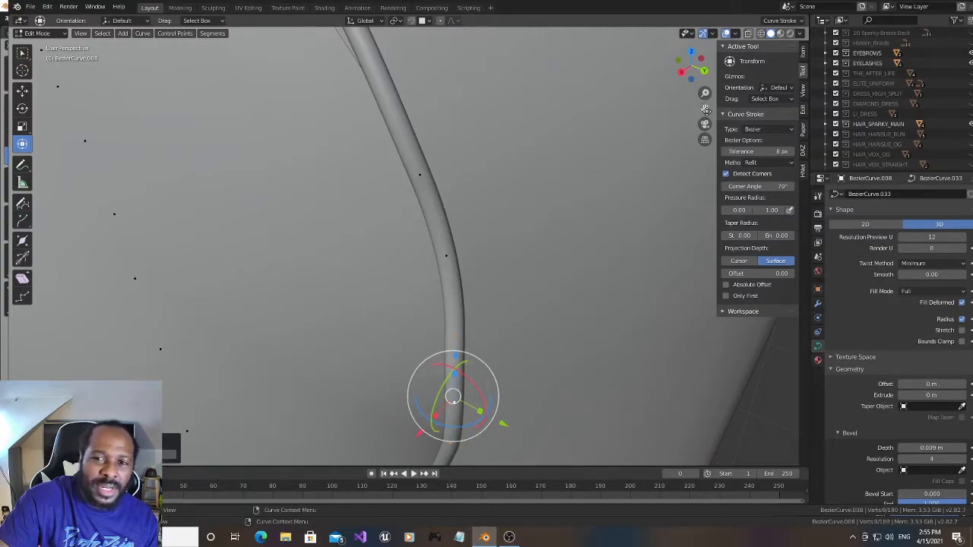
- Subdivide the next long slit-edge segment up the thigh, where the trim bows away from the fabric
left_click_drag(704, 111, 785, 297)
scroll(454, 221, "down", 3)
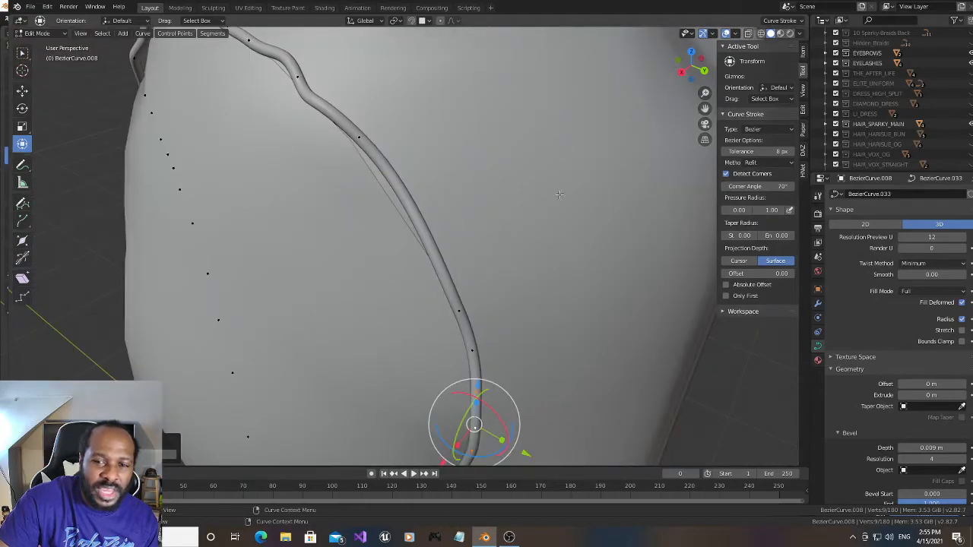
left_click_drag(690, 76, 681, 75)
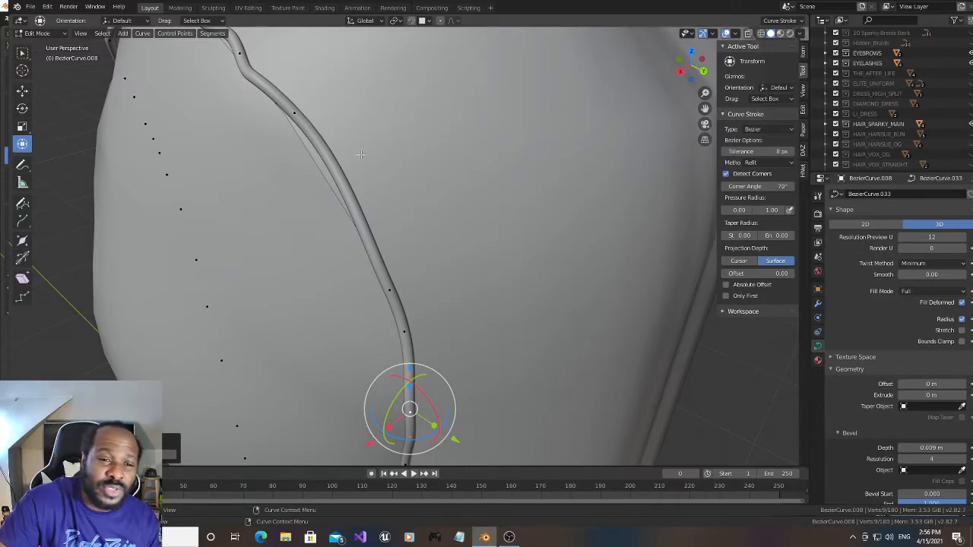
left_click(296, 115)
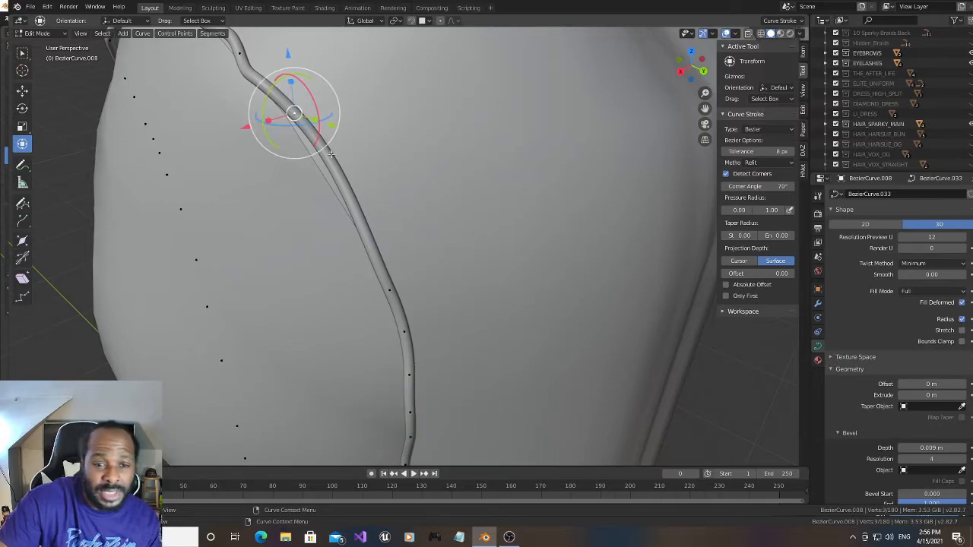
left_click(391, 287, "shift")
right_click(347, 187)
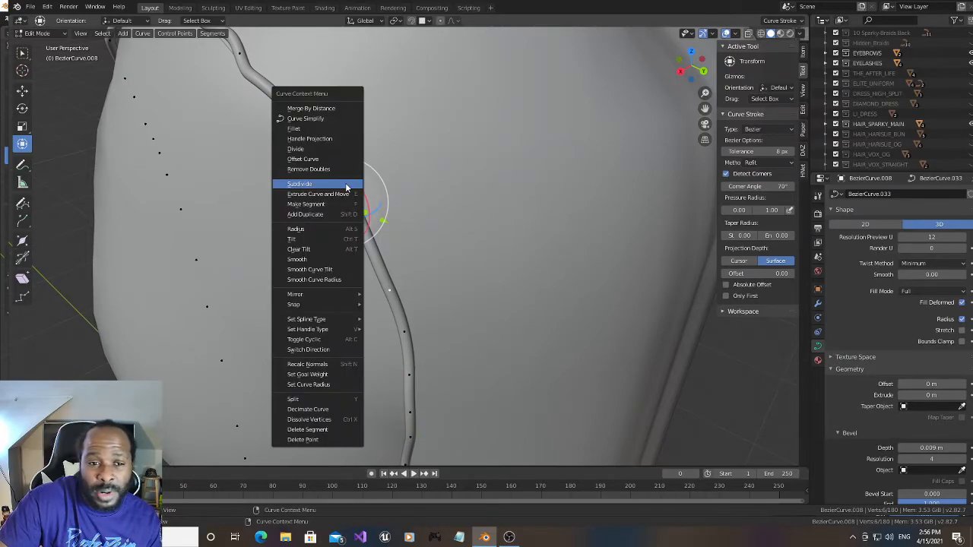
left_click(347, 187)
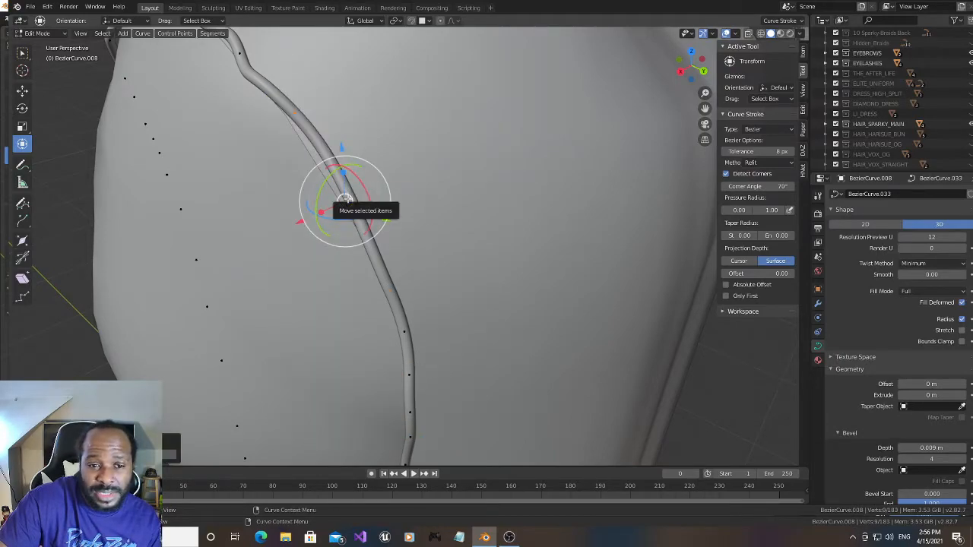
- Lower the newly added midpoint about 0.019 m along Z and the next slit-edge point below it about 0.0067 m
left_click_drag(684, 70, 692, 64)
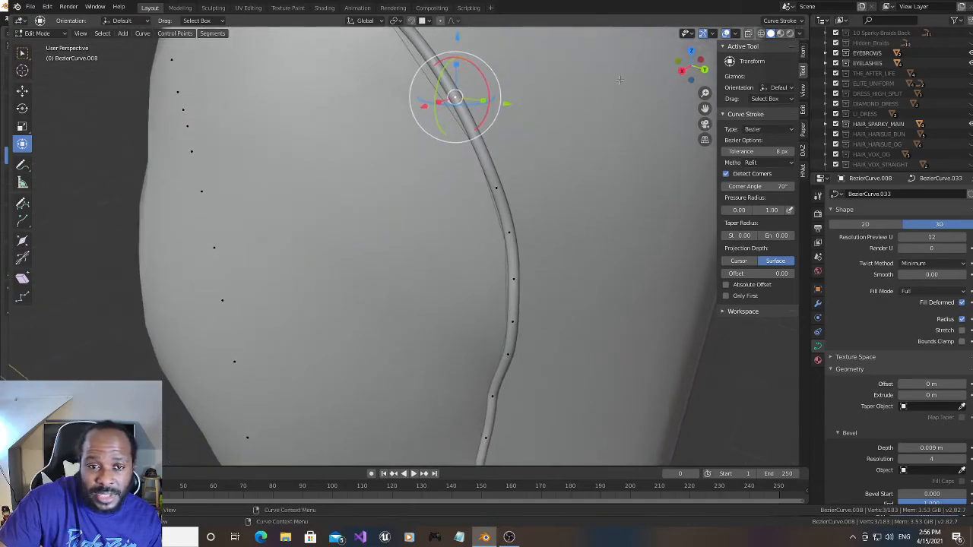
key("g")
key("z")
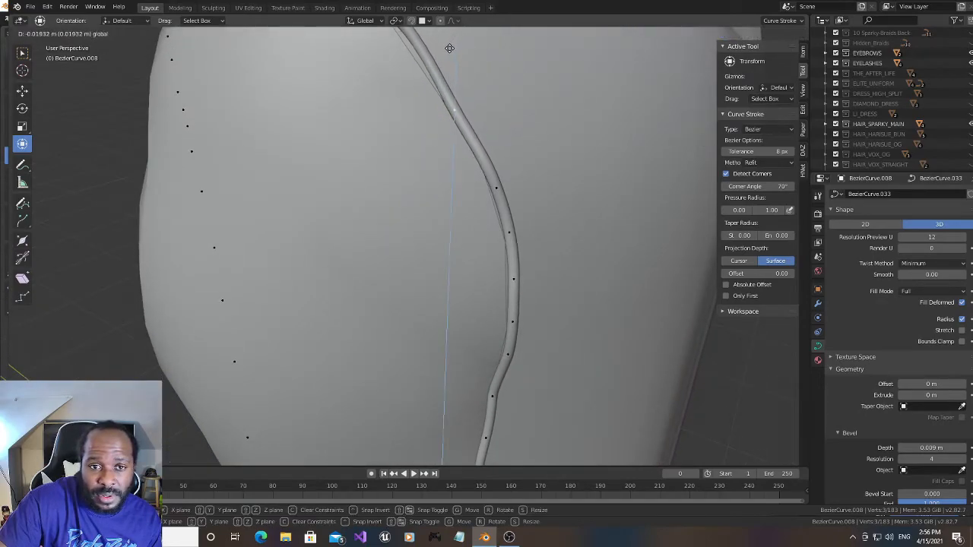
left_click(450, 49)
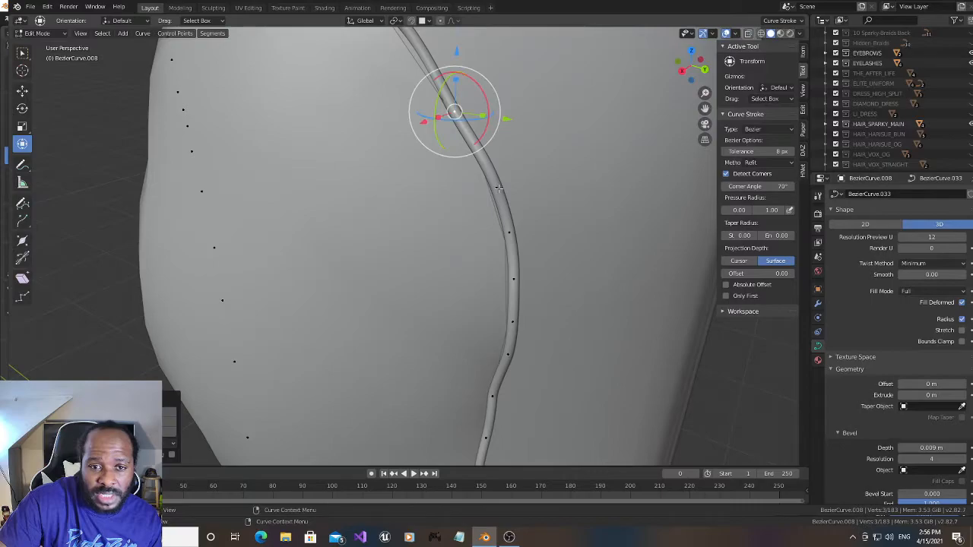
left_click(498, 187)
key("g")
key("z")
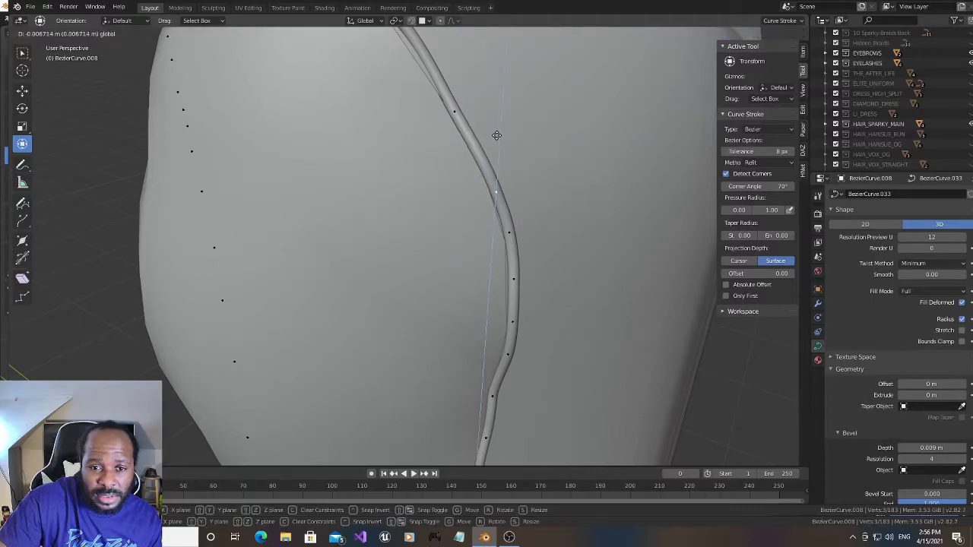
left_click(497, 136)
- Shift the next slit-edge point down the thigh slightly along positive X and slightly along negative Y
left_click(508, 232)
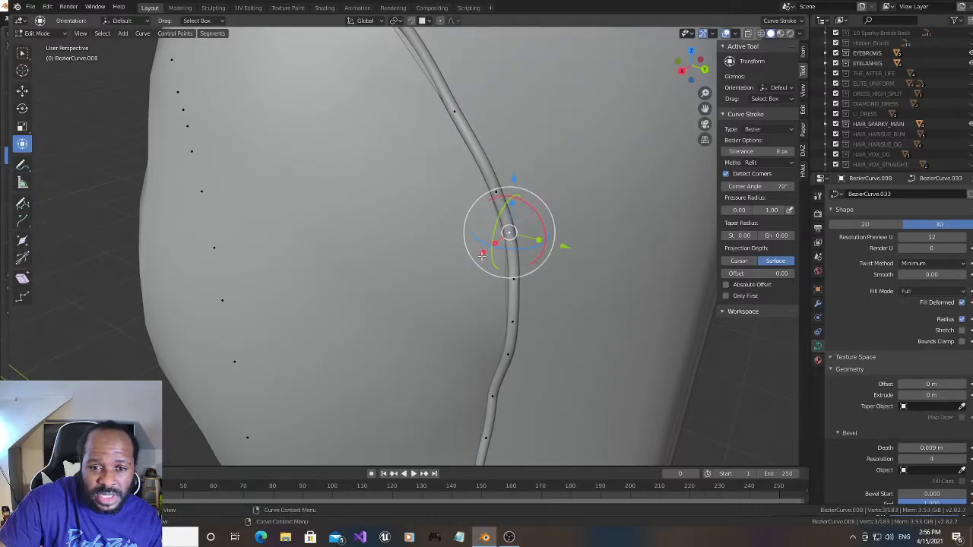
key("g")
key("z")
left_click(476, 256)
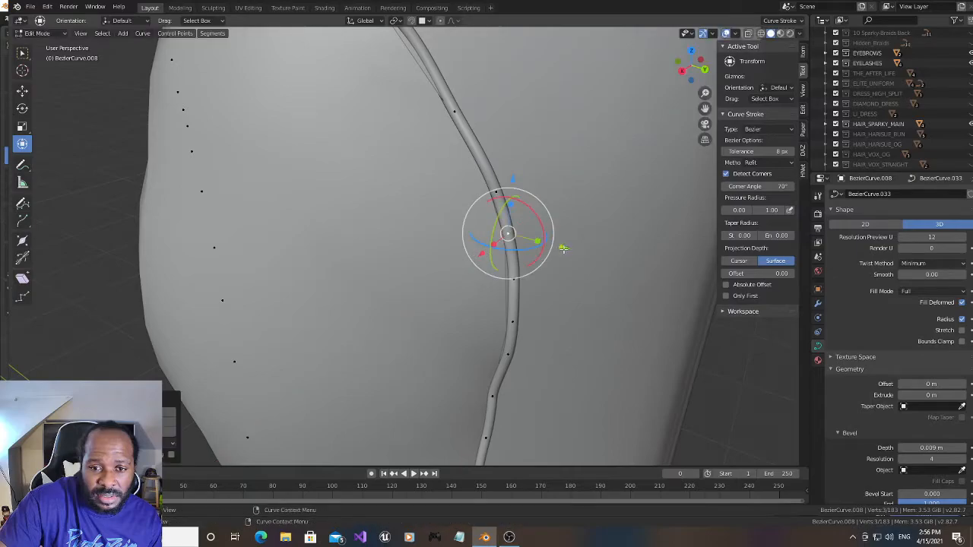
key("g")
key("y")
left_click(559, 248)
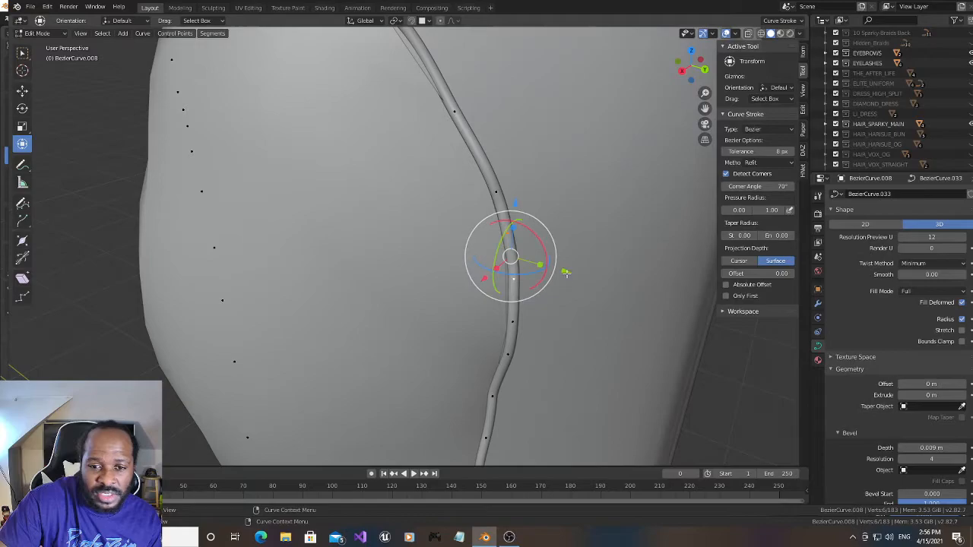
- Shift the two neighbouring slit-edge points at the trim's outward bend along negative Y, moving the lower one about 0.0045 m
key("g")
key("y")
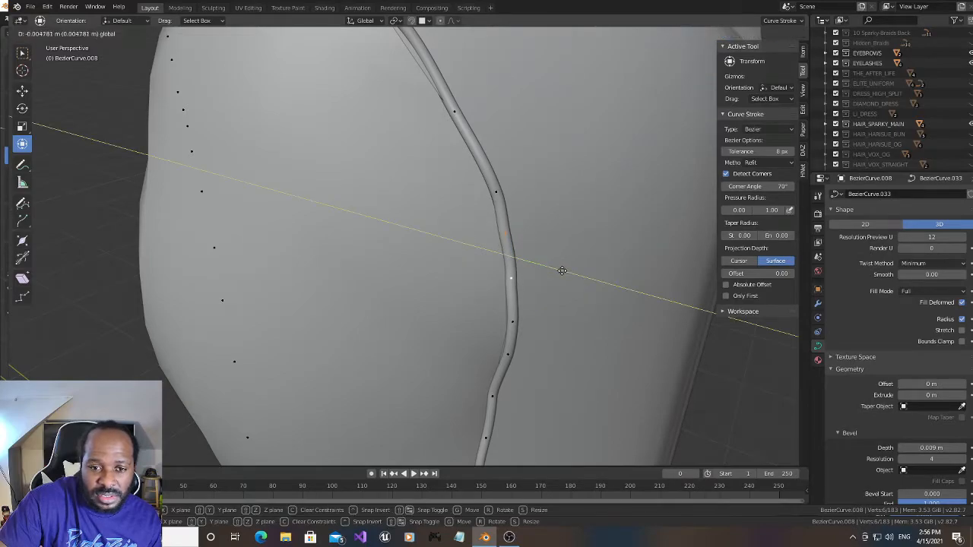
left_click(561, 271)
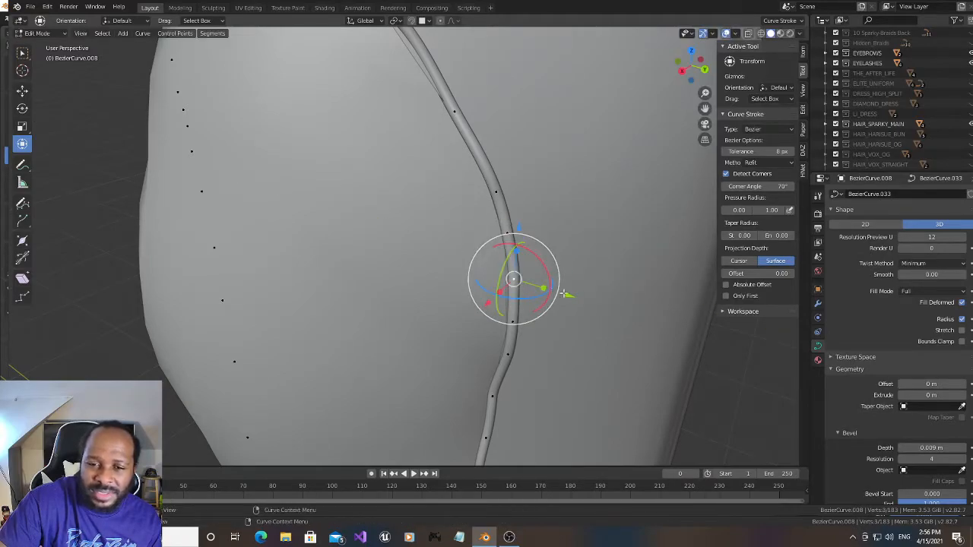
key("g")
key("y")
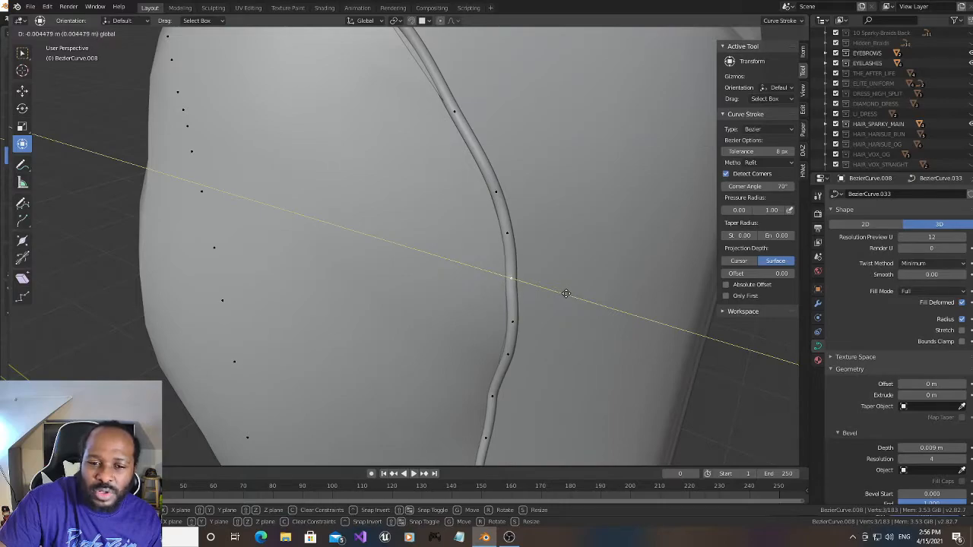
left_click(566, 294)
- Shift the next two slit-edge points down the thigh slightly along negative Y, moving the upper one about 0.003 m
left_click(506, 352)
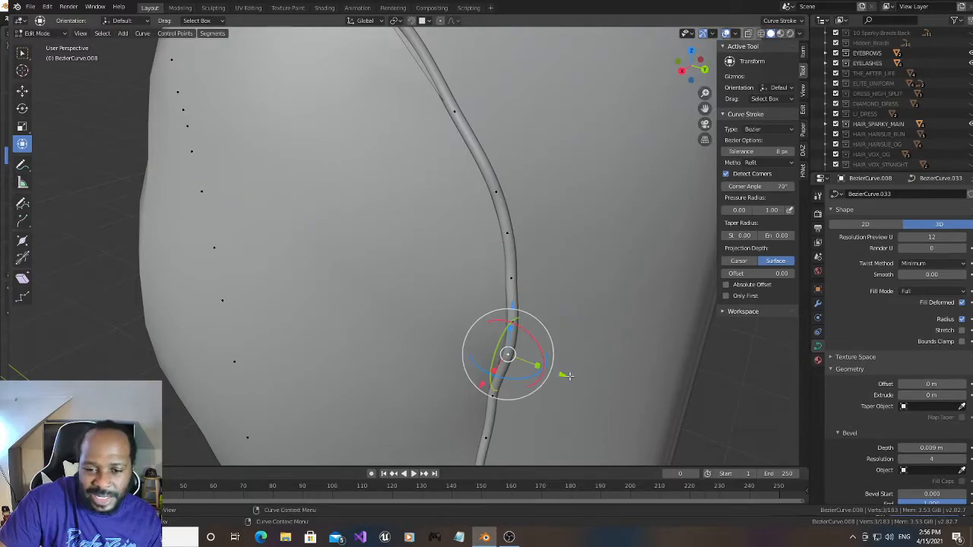
key("g")
key("y")
left_click(559, 371)
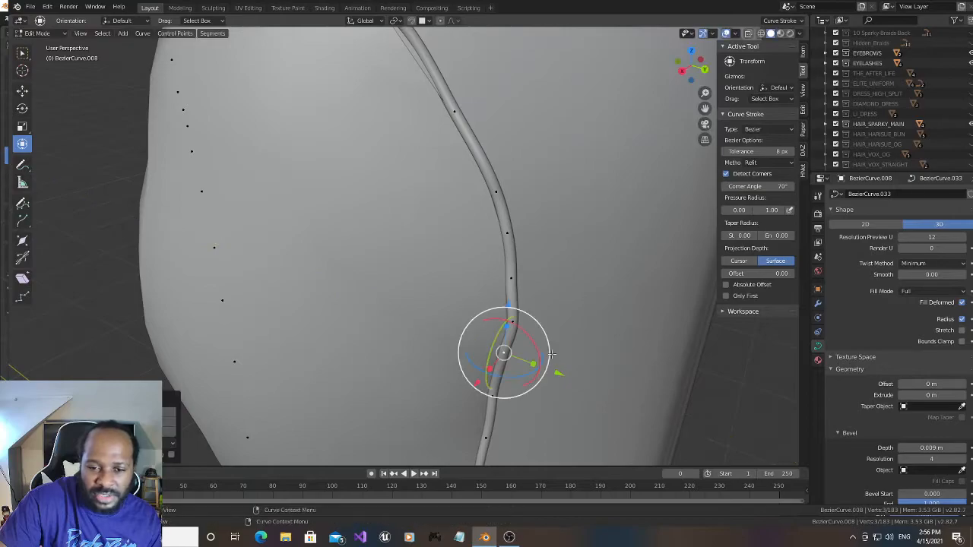
left_click(512, 320)
key("g")
key("y")
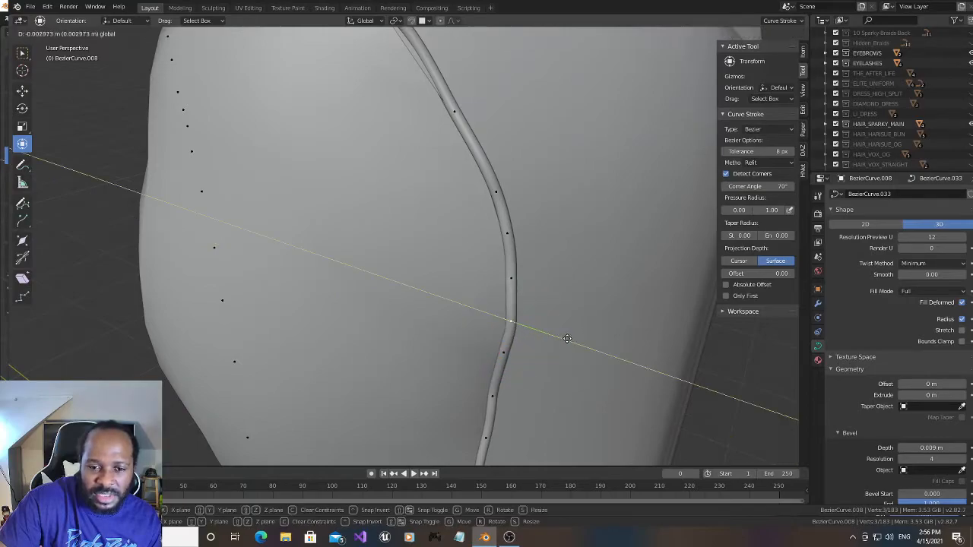
left_click(565, 339)
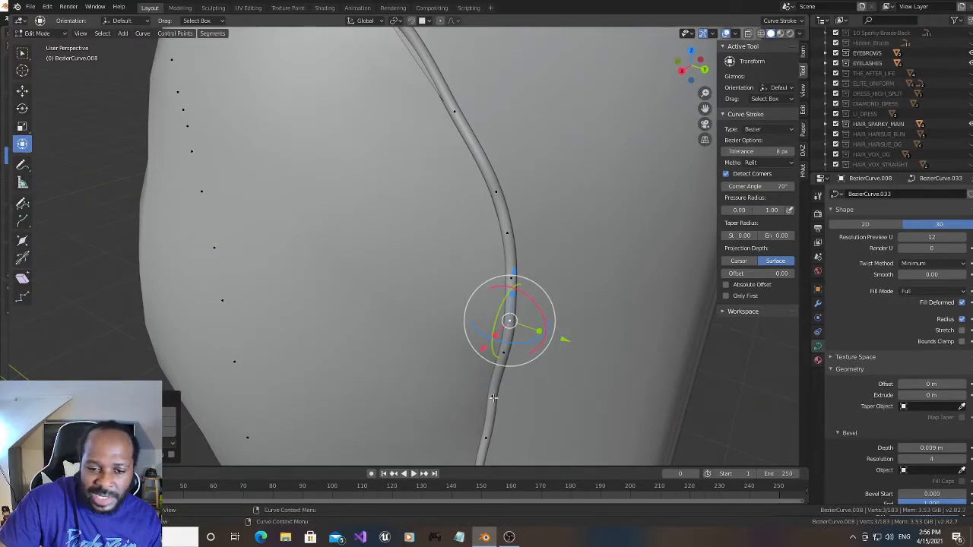
- Move the slit-edge point just below those two about 0.0043 m along Y and rotate it about 5° around X
left_click(494, 397)
key("g")
key("y")
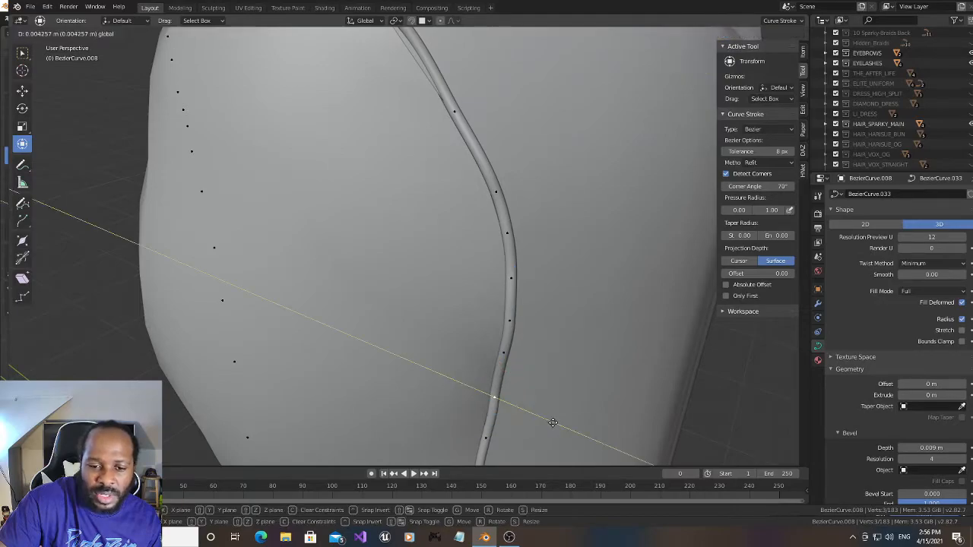
left_click(552, 422)
key("r")
key("x")
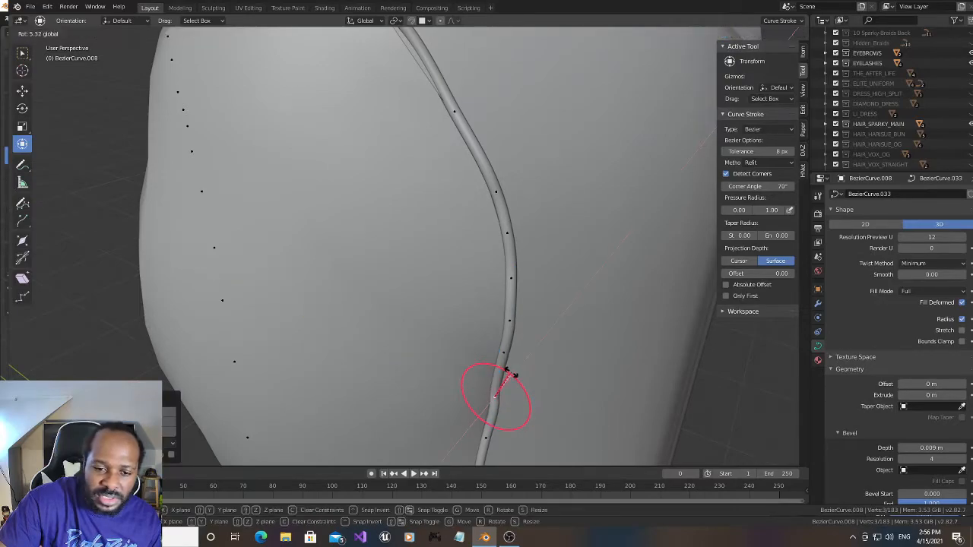
left_click(510, 378)
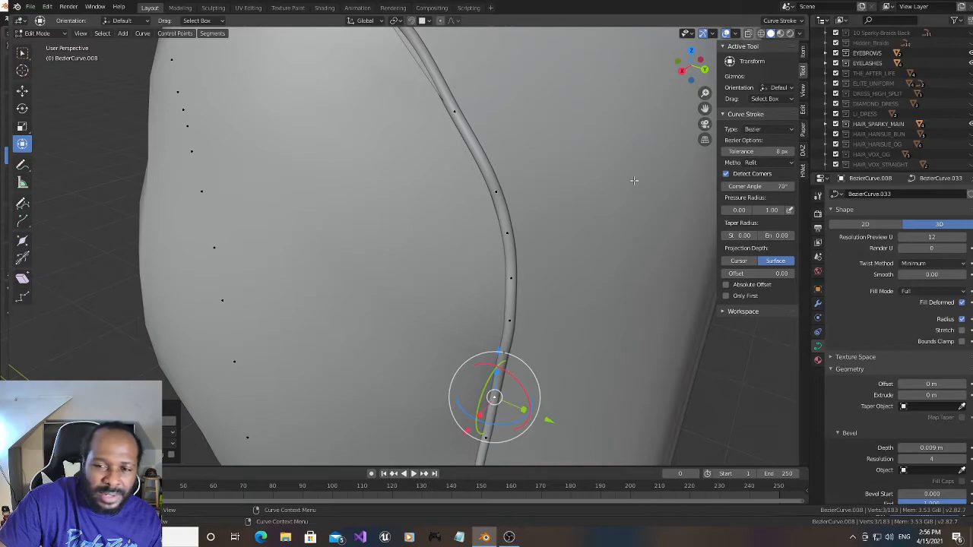
- Subdivide the slit-edge segment farther up the thigh where the trim bows away from the fabric
left_click_drag(705, 108, 766, 245)
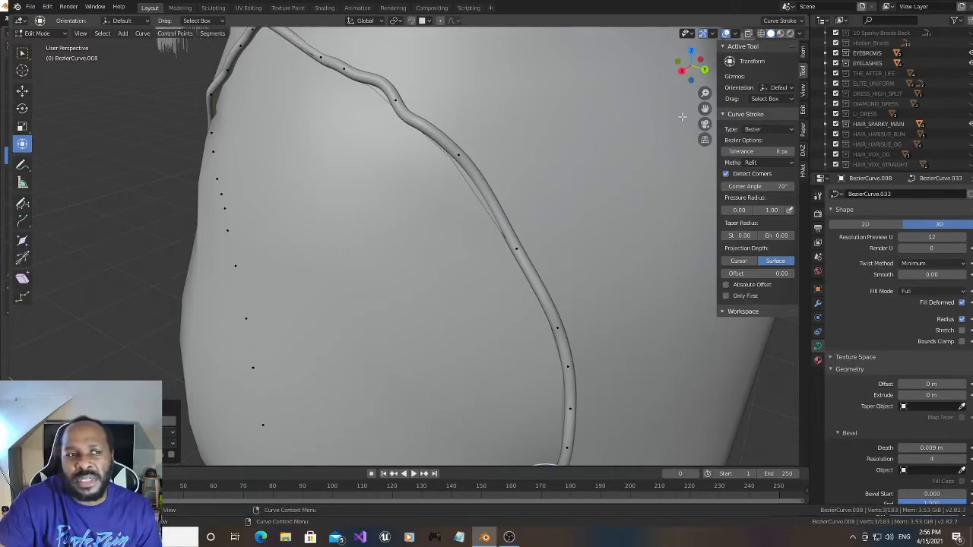
left_click_drag(705, 109, 677, 116)
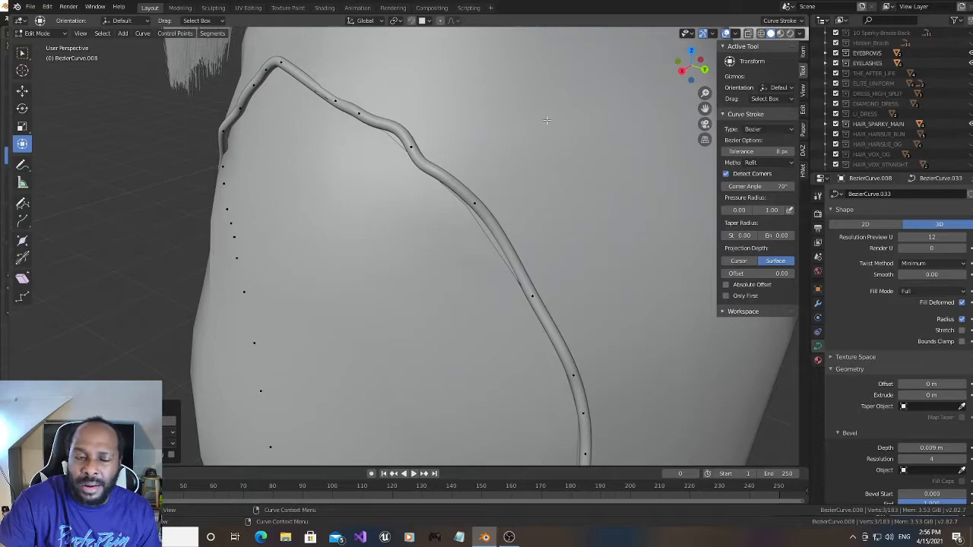
left_click(476, 202)
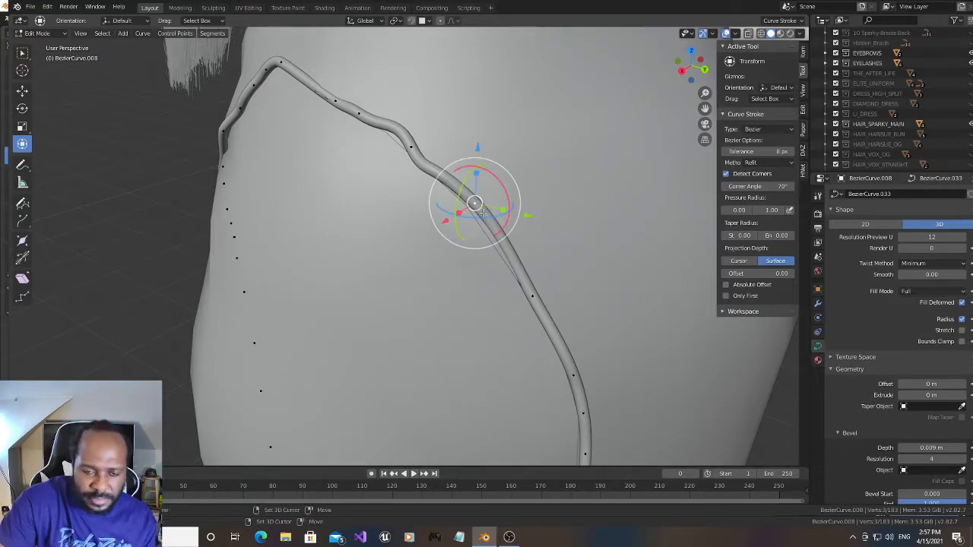
left_click(532, 297, "shift")
right_click(508, 250)
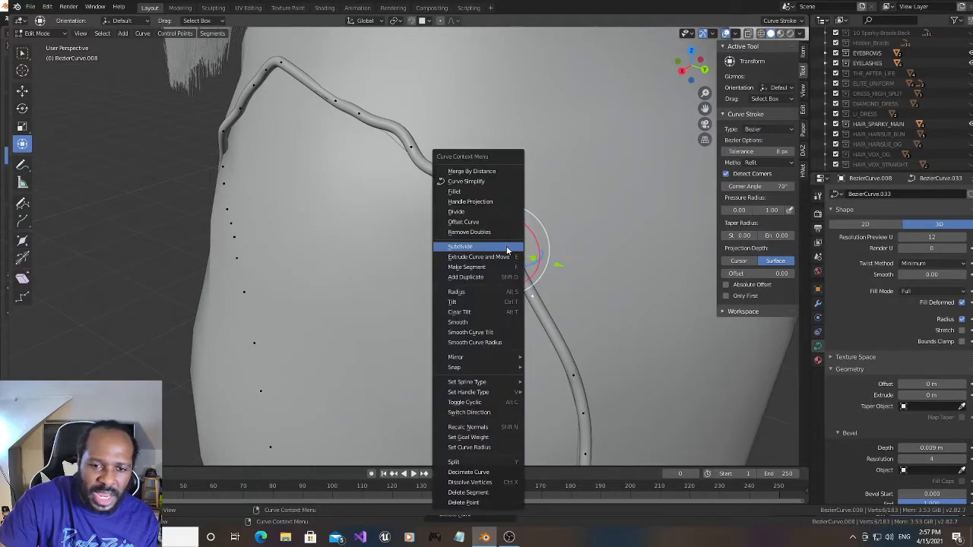
left_click(504, 248)
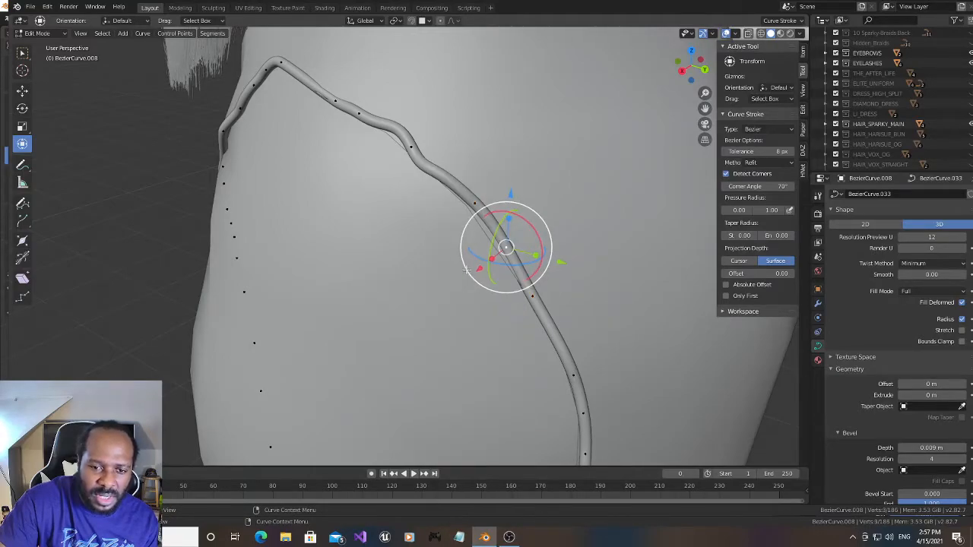
- Move the newly added midpoint about 0.0095 m along X and about 0.0019 m along negative Y
key("g")
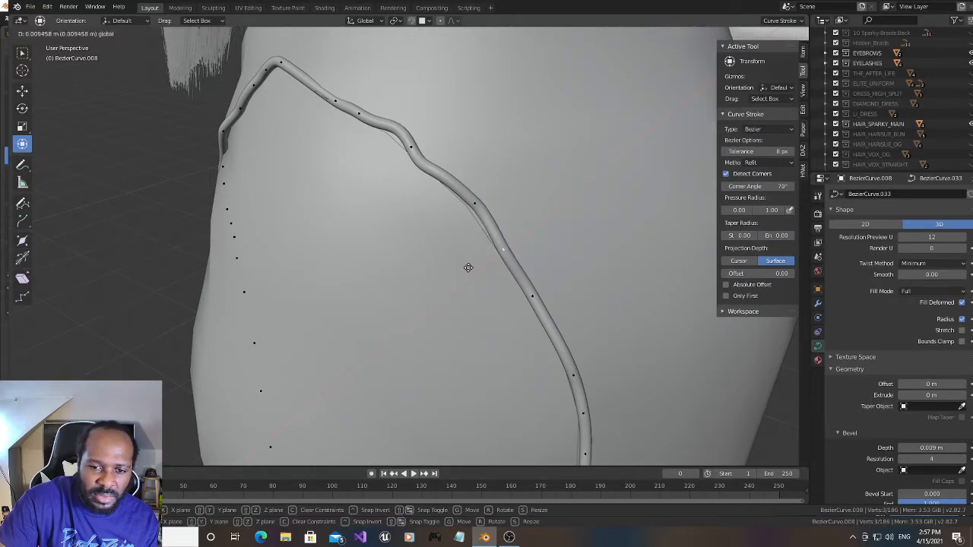
left_click(466, 267)
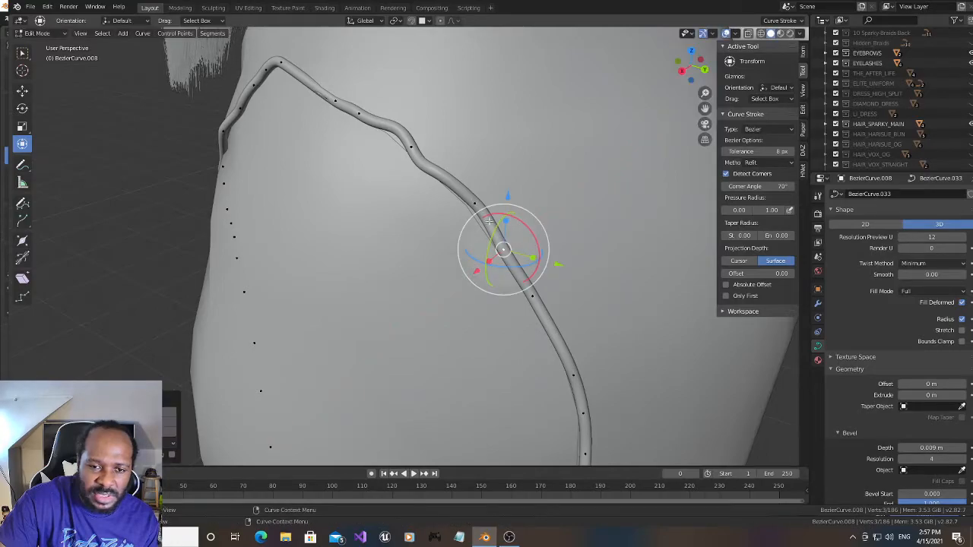
key("g")
key("x")
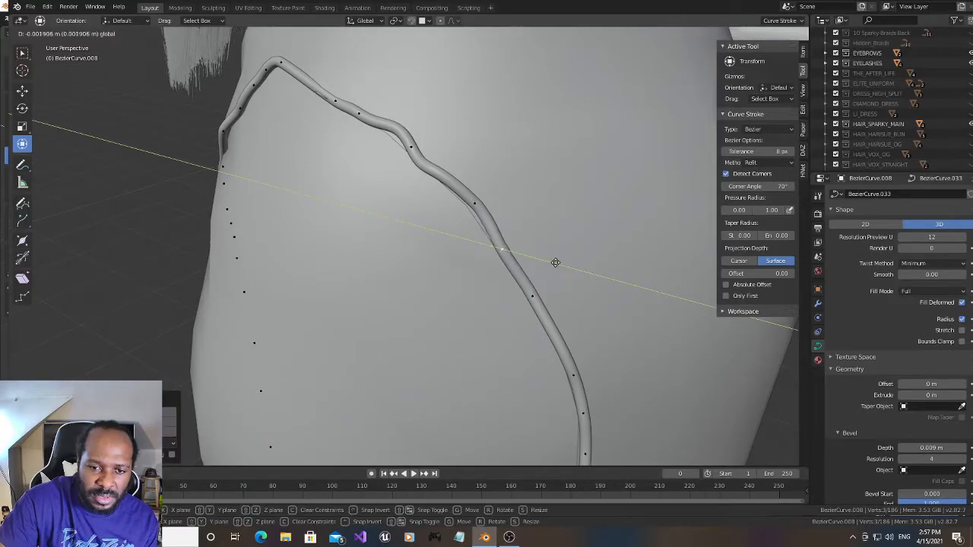
left_click(554, 263)
- Nudge the slit-edge point above the new midpoint slightly along Z, positive X and negative Y to seat it on the fabric
left_click(474, 204)
left_click_drag(476, 150, 474, 156)
middle_click_drag(657, 104, 596, 149)
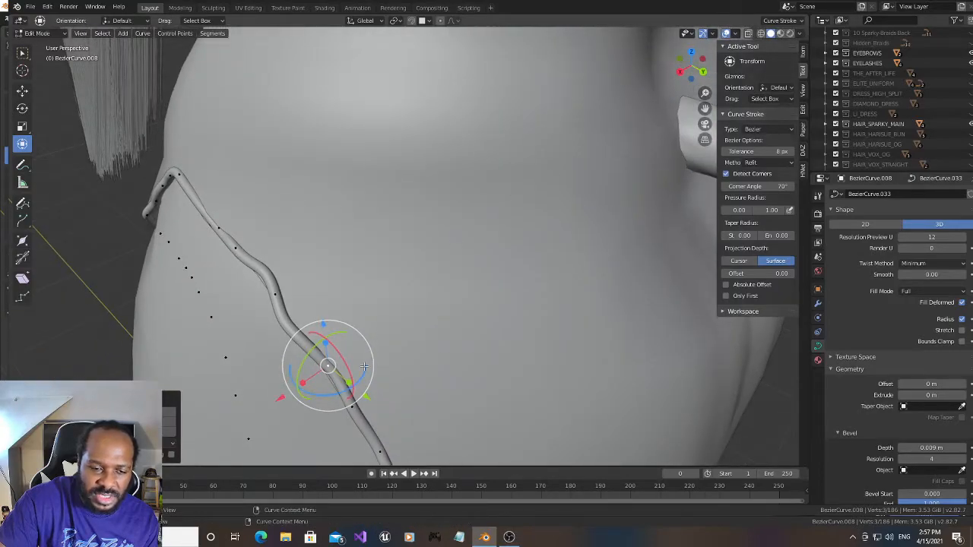
left_click_drag(318, 394, 309, 394)
left_click_drag(684, 74, 731, 36)
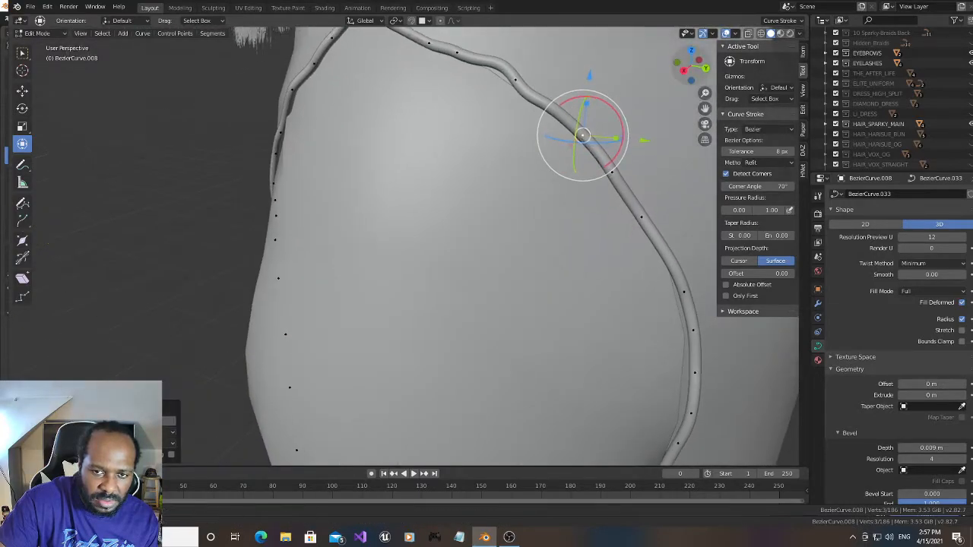
left_click_drag(589, 76, 587, 76)
left_click_drag(683, 71, 675, 81)
left_click_drag(517, 219, 515, 219)
left_click_drag(594, 212, 590, 211)
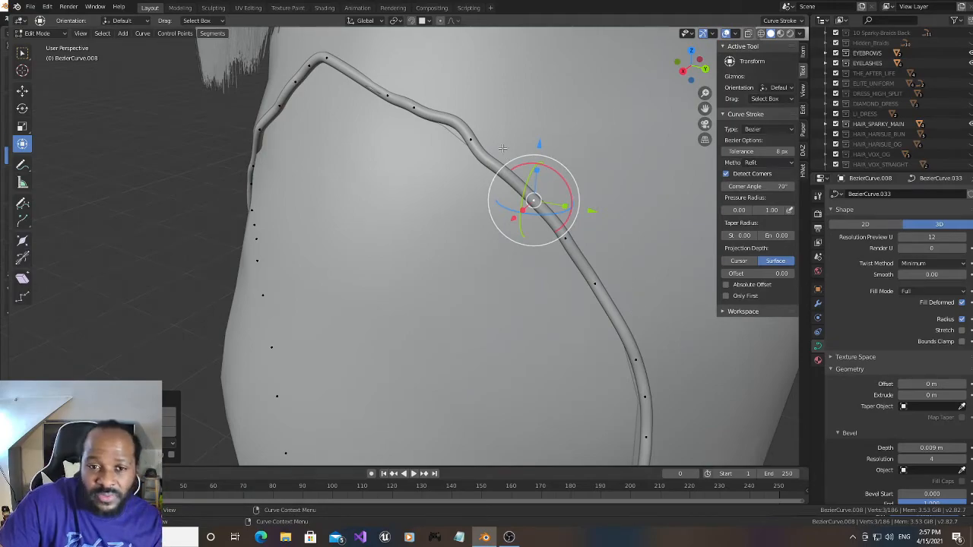
- Rotate the next slit-edge point up, at the kink in the trim, about 20° around X and lower it slightly along Z
left_click(471, 140)
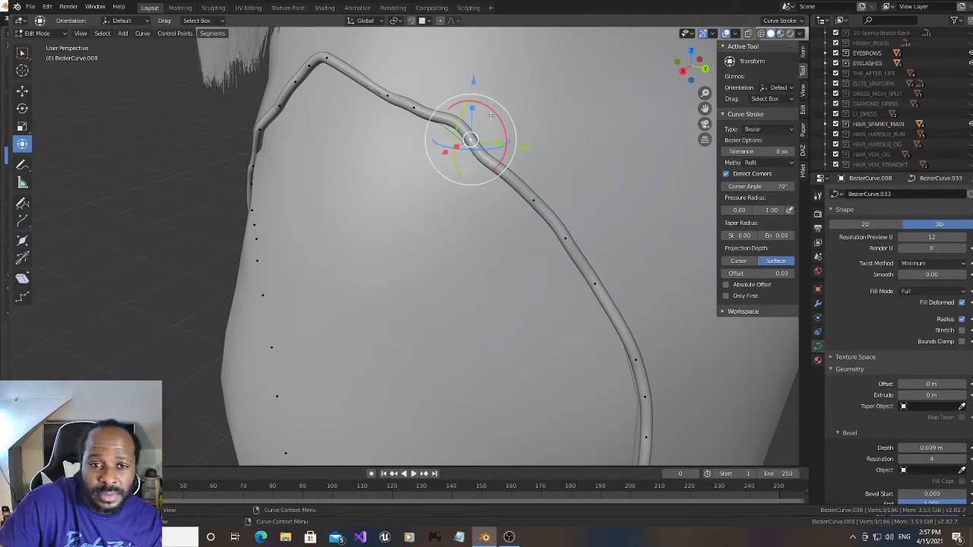
key("r")
key("x")
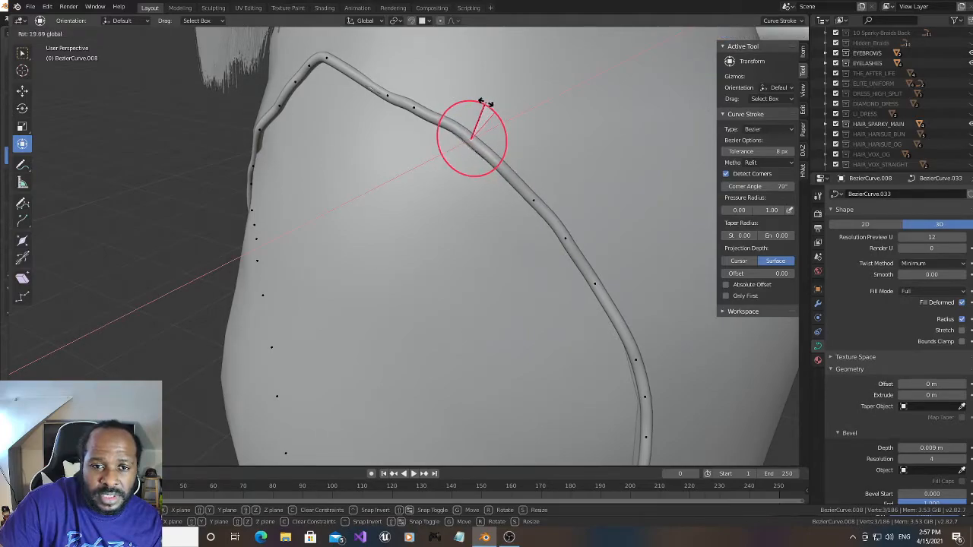
left_click(483, 103)
left_click_drag(473, 82, 472, 85)
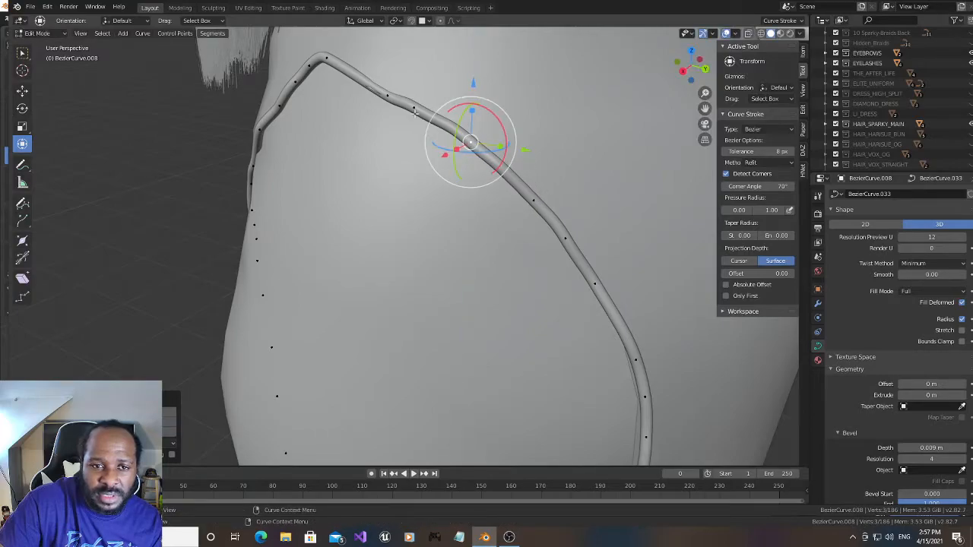
- Nudge the second point above the straightened kink along positive X, and slightly rotate it and the point between around X
left_click(386, 92)
left_click_drag(355, 104, 353, 102)
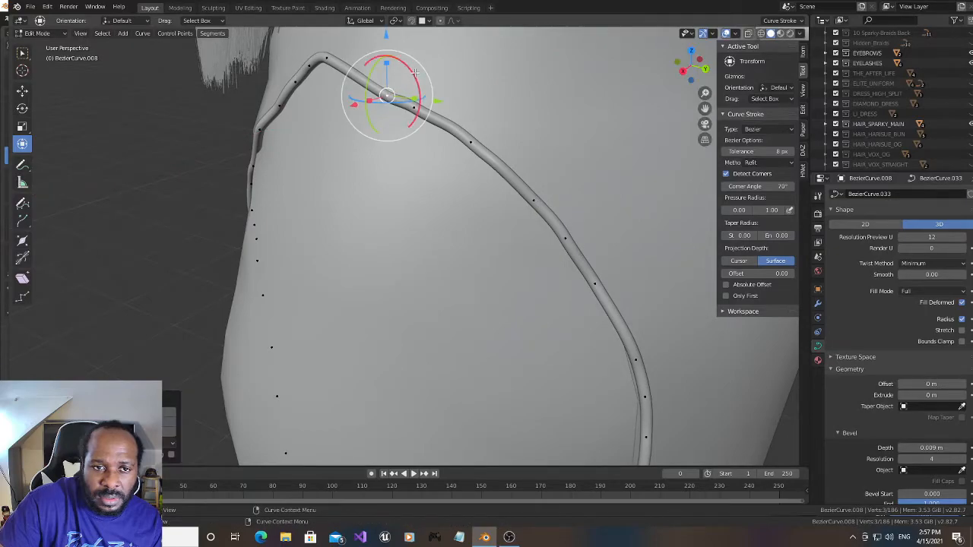
left_click_drag(414, 77, 410, 76)
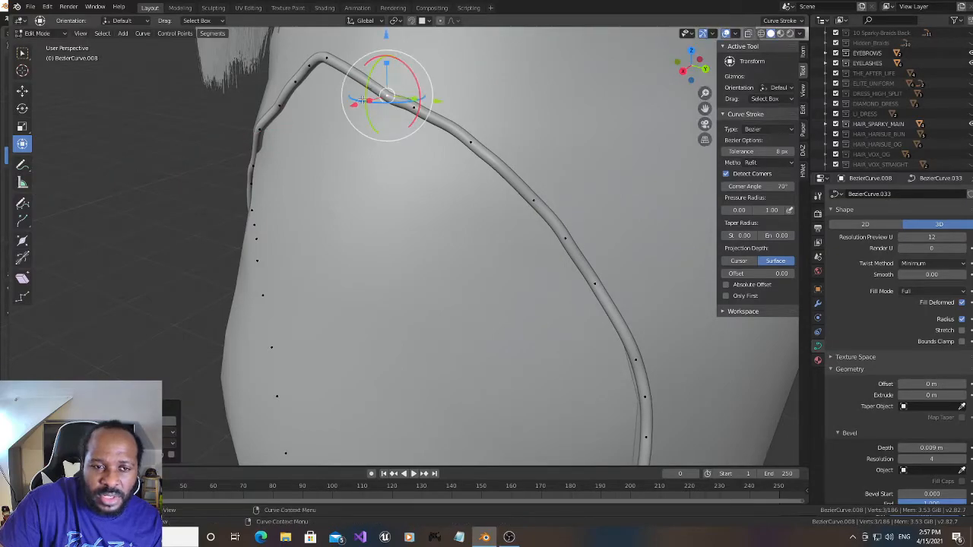
left_click_drag(354, 104, 351, 106)
left_click(413, 107)
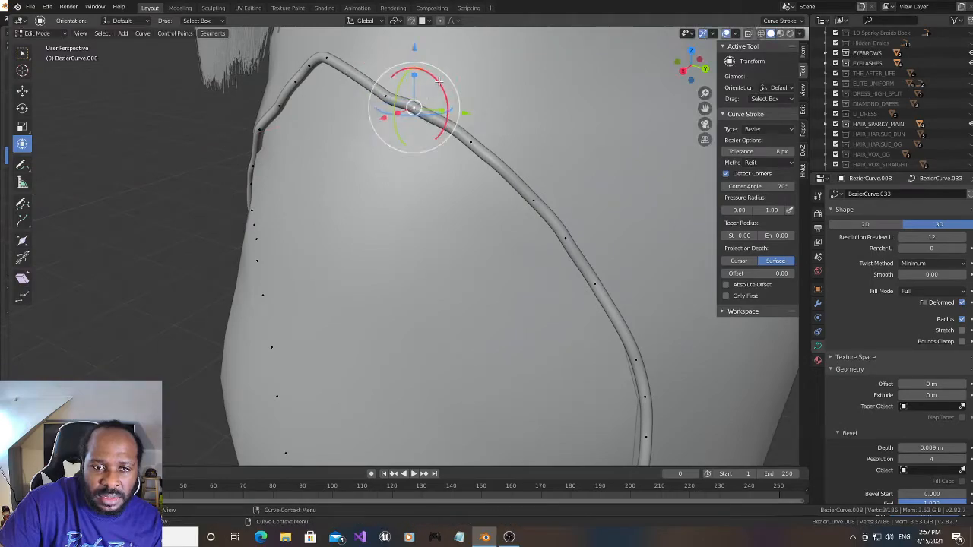
left_click_drag(439, 82, 438, 80)
- Subdivide the slit-edge segment between the point beside the trim's peak and the next point down
left_click(328, 59)
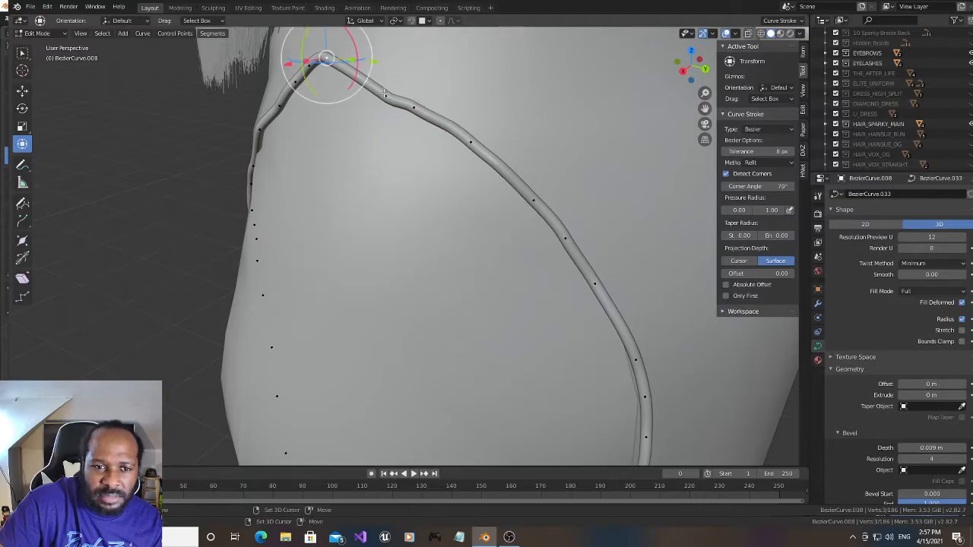
right_click(361, 79)
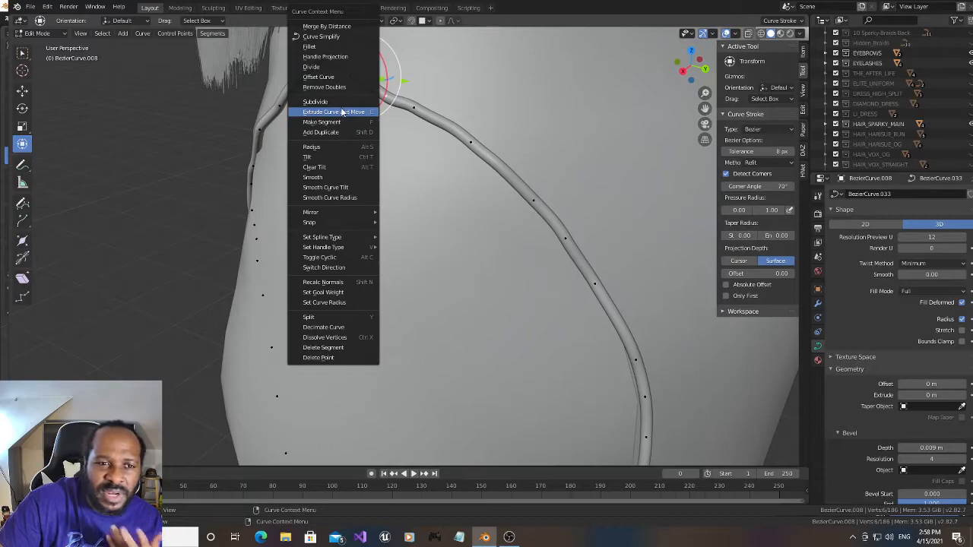
left_click(343, 101)
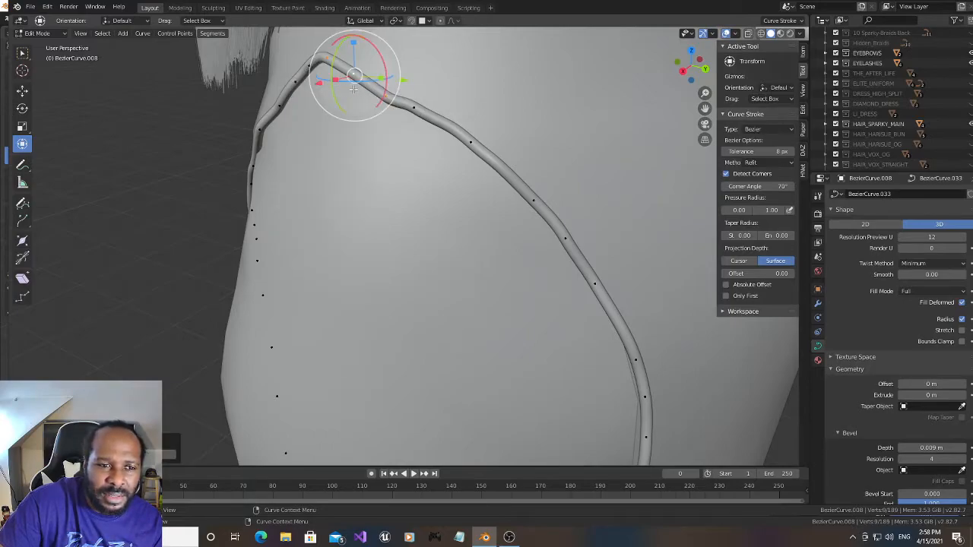
- Shift the slit-edge point just below the trim's outermost bend slightly along positive X and negative Y
left_click(643, 396)
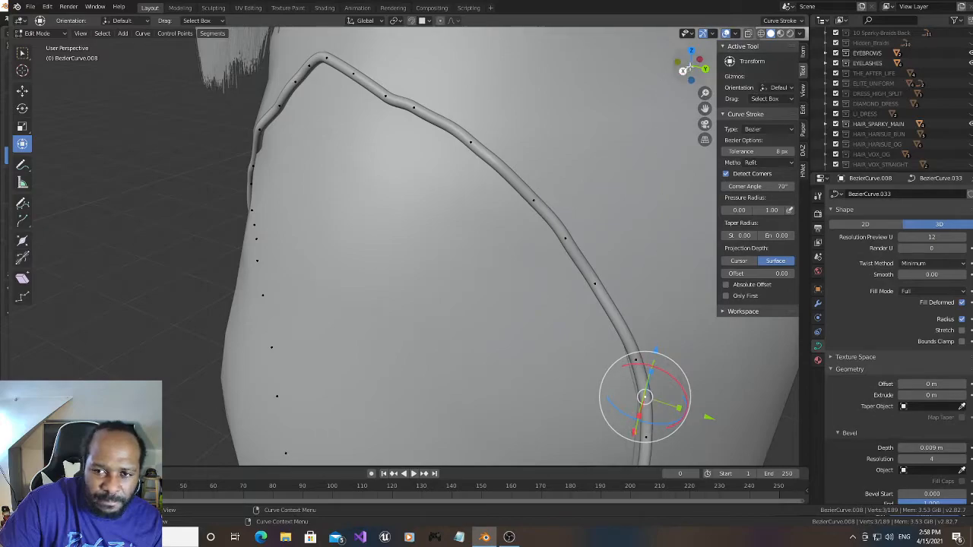
key("KP_Decimal")
left_click_drag(682, 67, 538, 147)
left_click(527, 191)
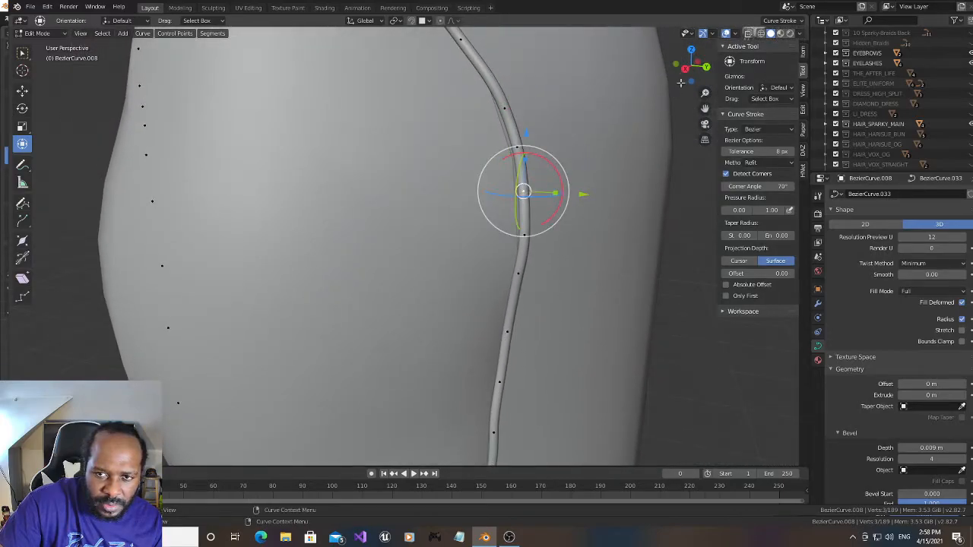
left_click_drag(684, 73, 673, 79)
left_click_drag(383, 266, 380, 263)
left_click_drag(466, 257, 463, 257)
- Shift the slit-edge point directly beneath it along negative Y in two small moves
left_click(415, 289)
left_click_drag(468, 304, 462, 303)
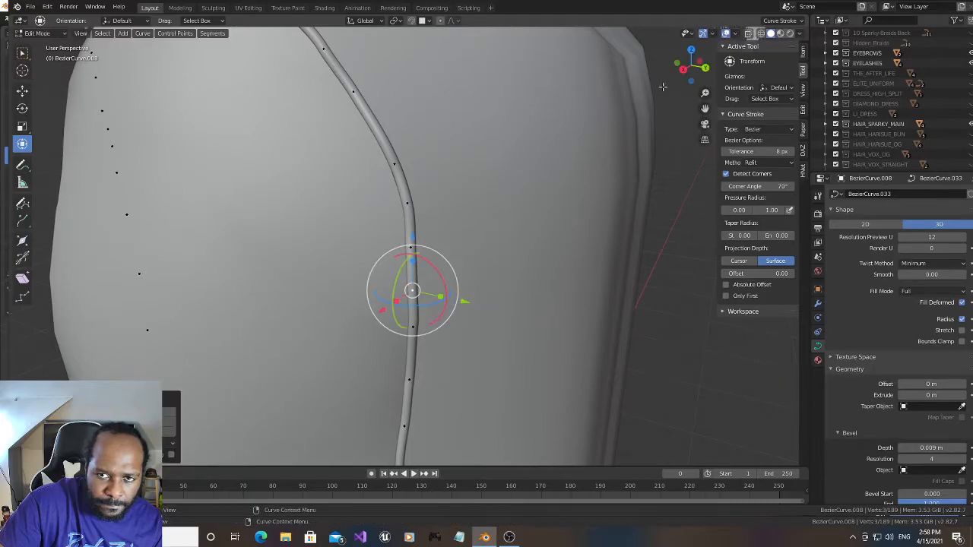
left_click_drag(688, 68, 707, 68)
left_click_drag(648, 289, 643, 289)
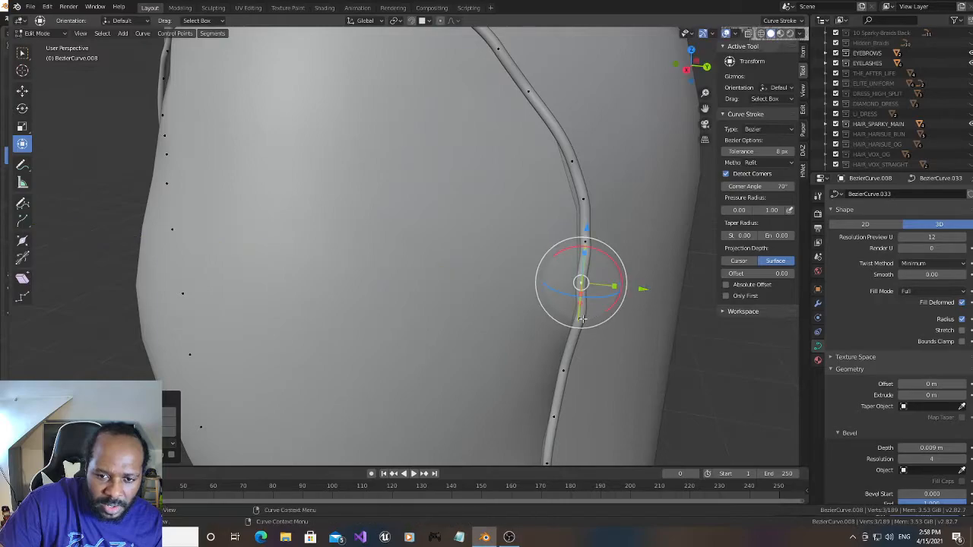
- Shift four consecutive slit-edge points, from just below the outermost bend upward, slightly along negative Y
left_click(580, 320)
left_click_drag(642, 326, 639, 303)
left_click(585, 242)
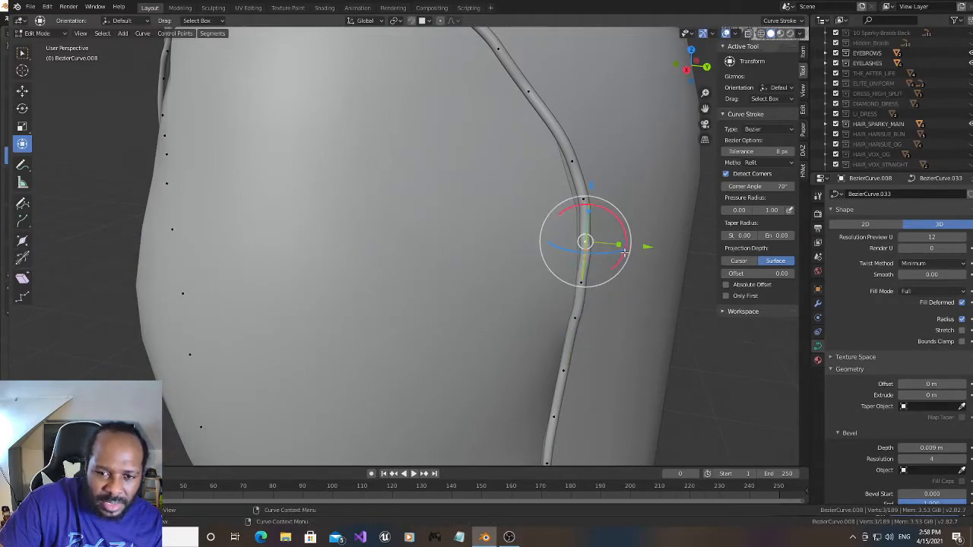
left_click_drag(643, 246, 639, 246)
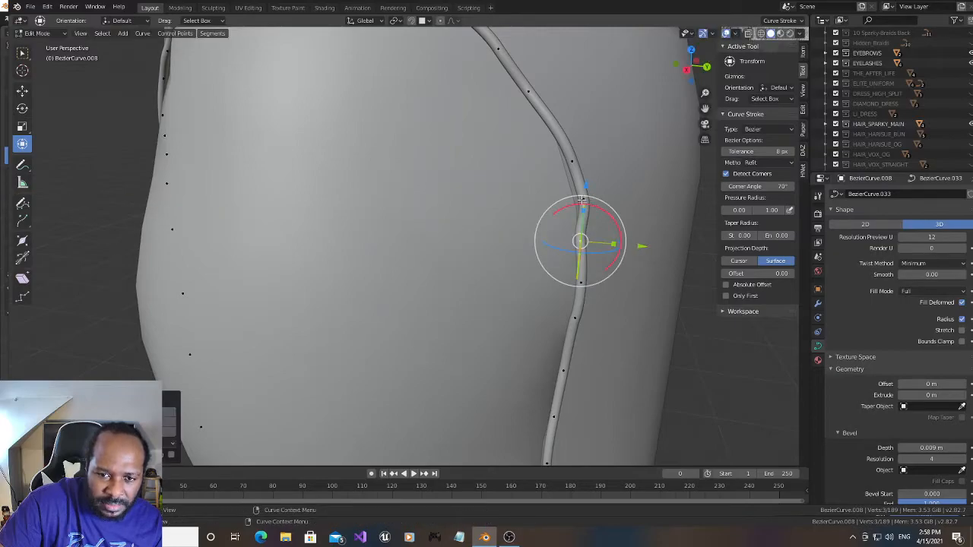
left_click(621, 207)
left_click_drag(644, 202, 638, 202)
left_click(574, 163)
left_click_drag(633, 164, 626, 163)
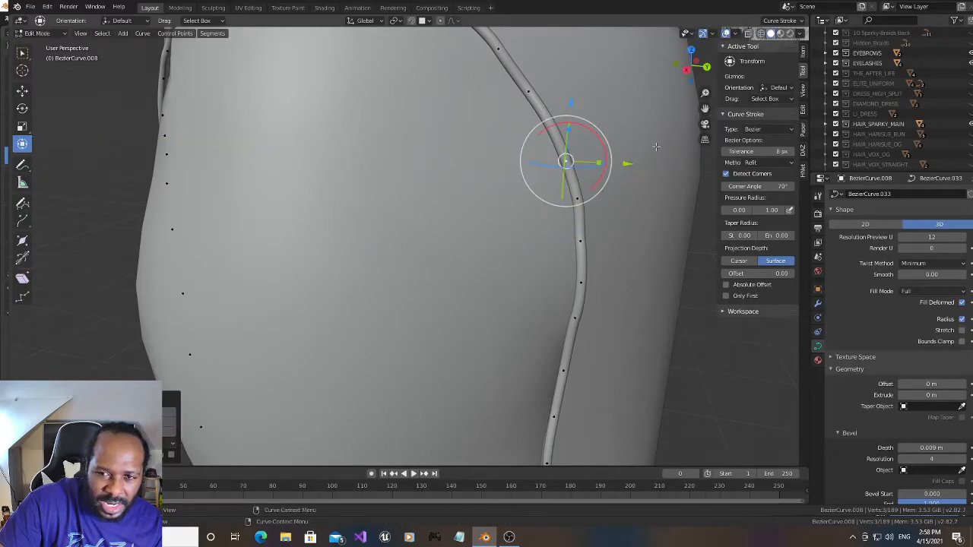
- Nudge the slit-edge point at the outermost bend and the point directly above it slightly along negative X
left_click_drag(686, 82, 631, 86)
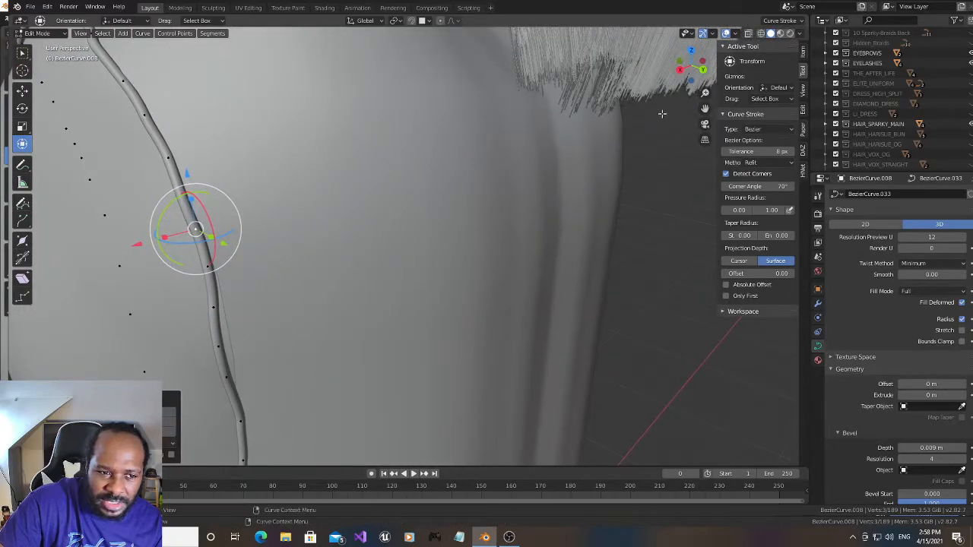
left_click(215, 306)
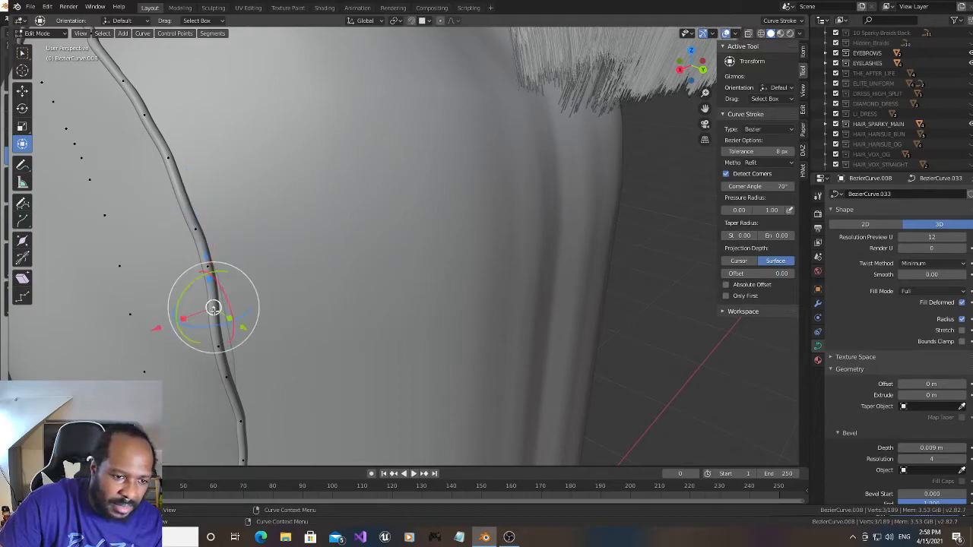
key("g")
key("x")
left_click_drag(166, 328, 168, 327)
left_click(205, 267)
left_click_drag(150, 284, 154, 286)
- Shift the next two points below the bend along negative X, by about 0.016 m and 0.012 m
left_click(215, 345)
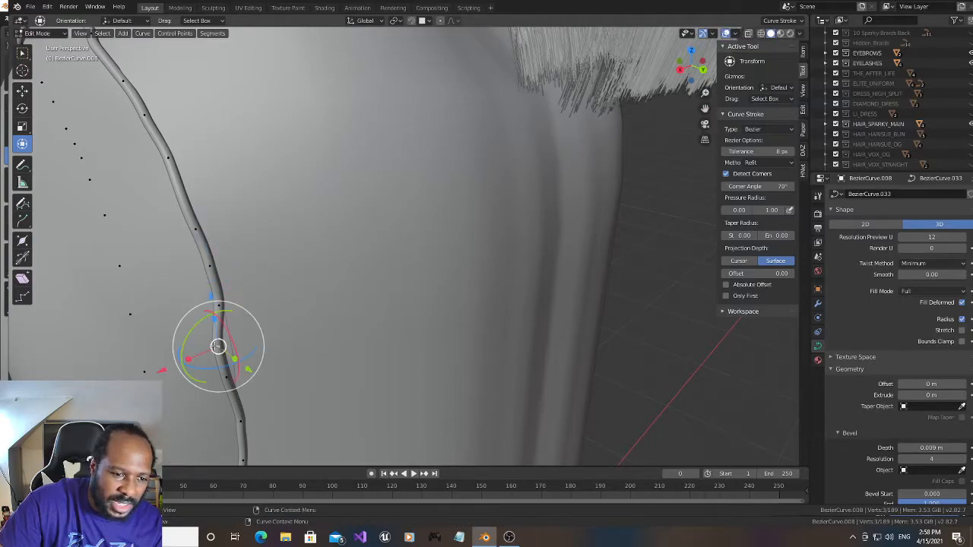
key("g")
key("x")
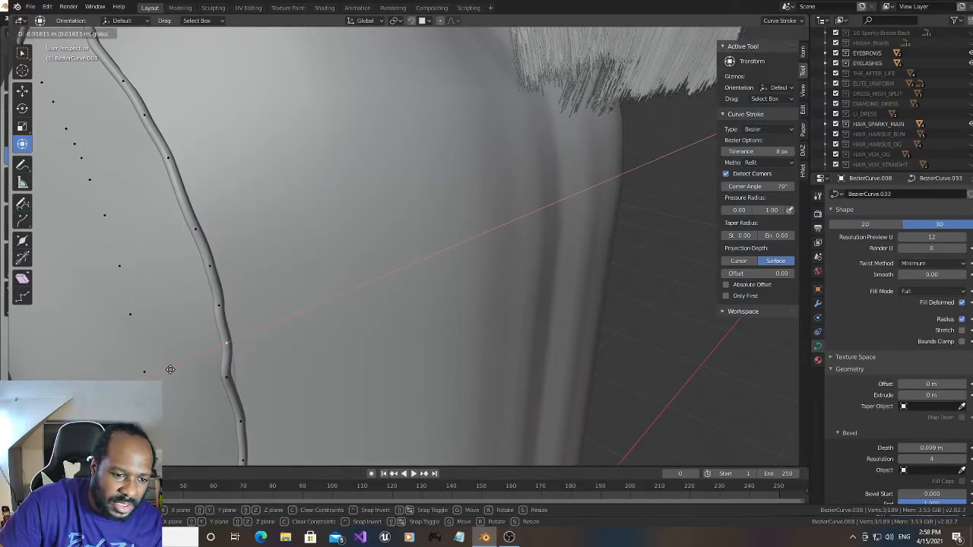
left_click(171, 369)
left_click(197, 391)
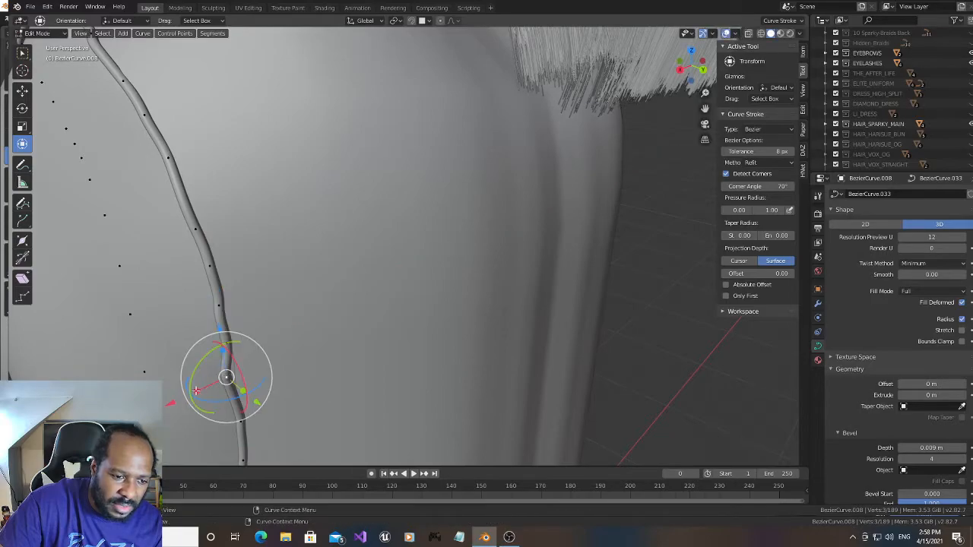
key("g")
key("x")
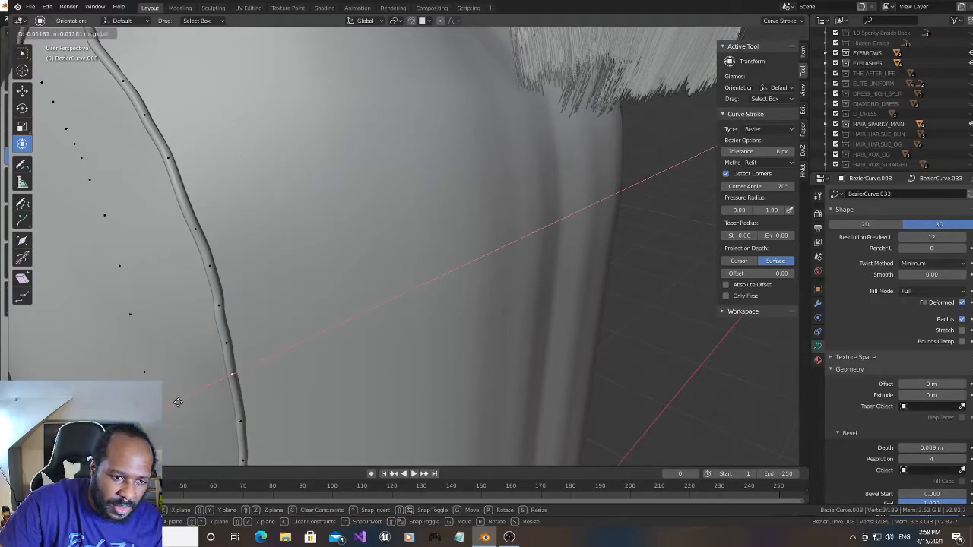
left_click(178, 402)
- Slightly rotate the outermost bend's point and the point directly above it around X, adjusting the bend's point twice
left_click(220, 303)
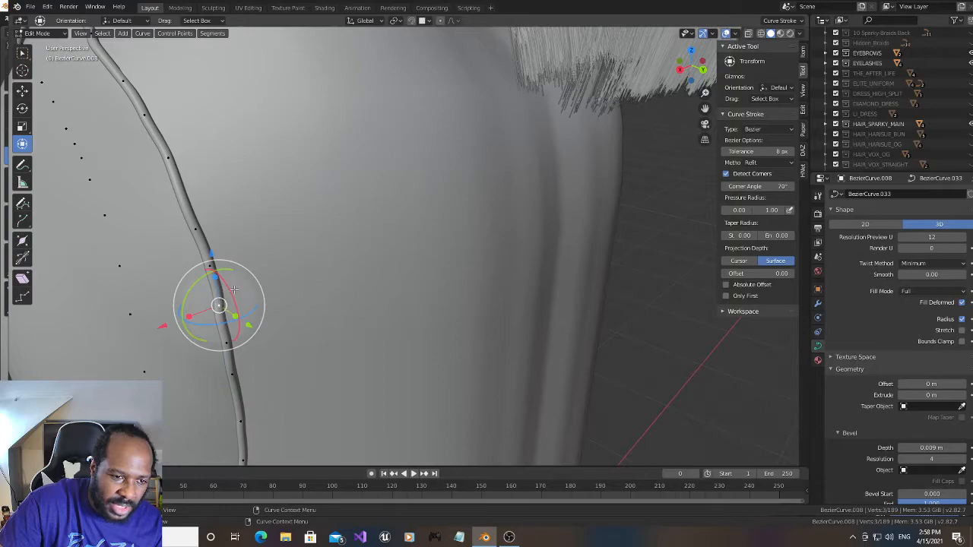
key("r")
key("x")
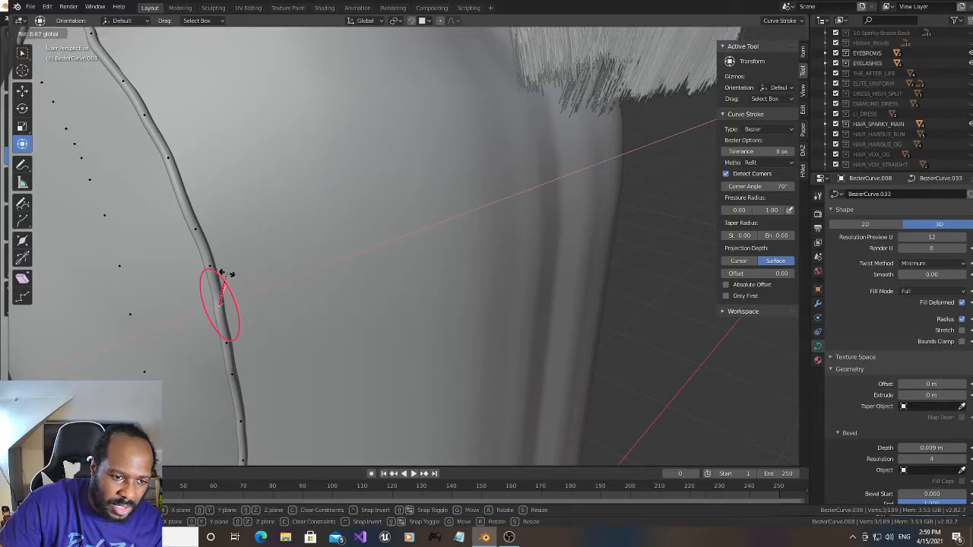
left_click(220, 264)
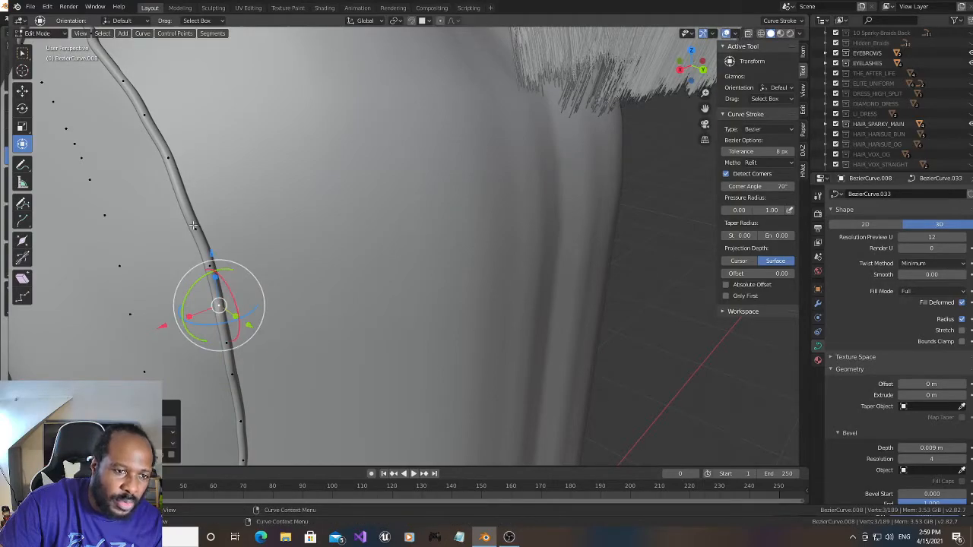
left_click(194, 225)
left_click_drag(682, 66, 702, 66)
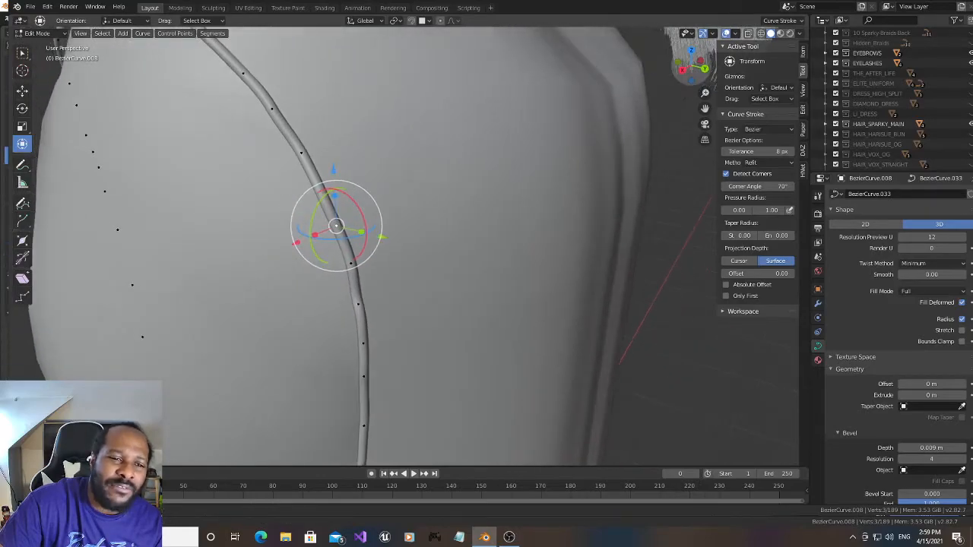
left_click(349, 263)
mouse_move(380, 258)
left_mouse_down()
mouse_move(370, 243)
mouse_move(377, 253)
left_mouse_up()
left_click(359, 303)
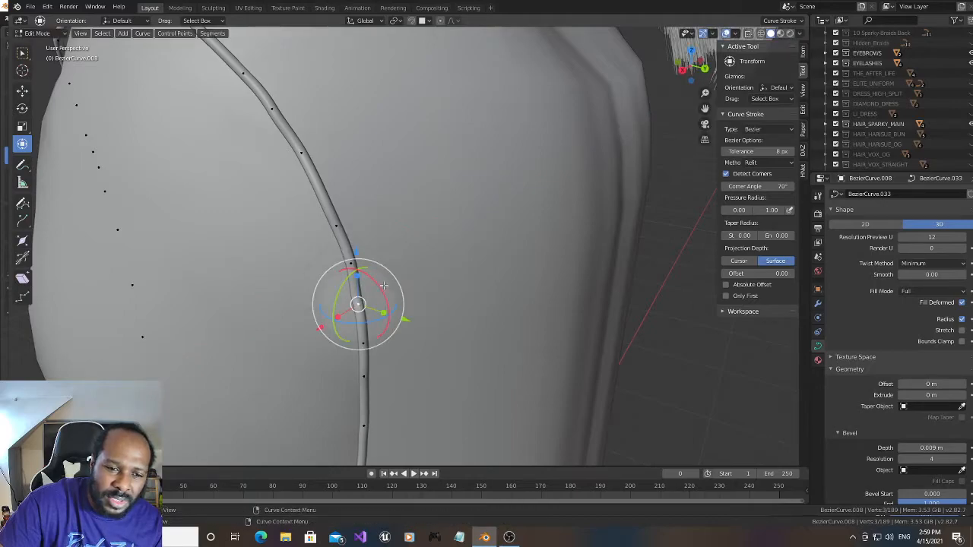
left_click_drag(384, 287, 378, 290)
- Slightly rotate the next slit-edge point up and the one two points above it so the trim runs smoother
left_click(335, 226)
left_click_drag(359, 216, 358, 211)
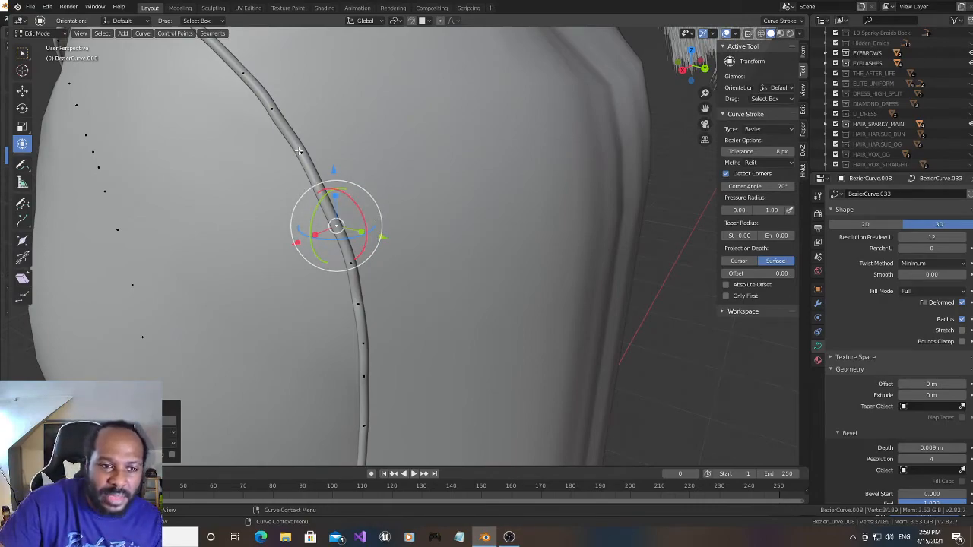
left_click(275, 108)
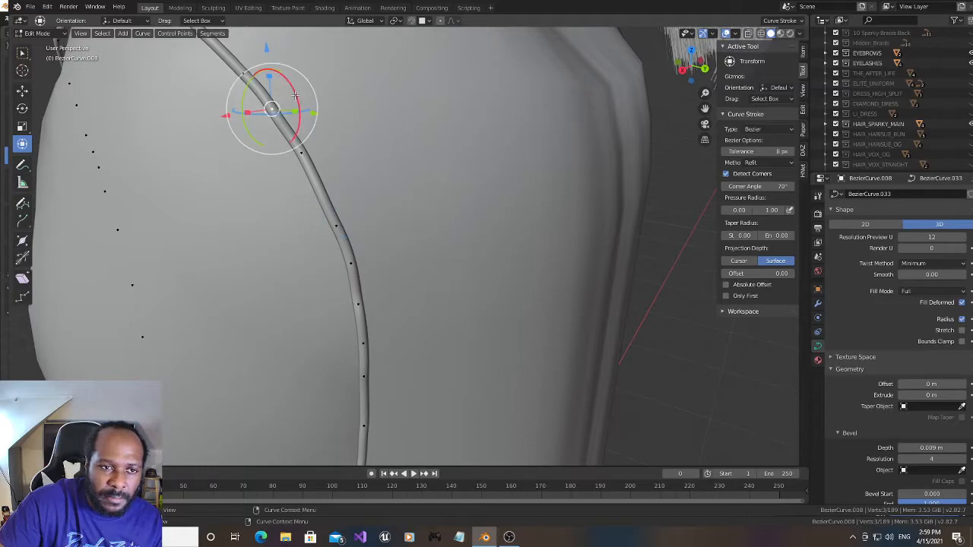
key("r")
left_click(294, 90)
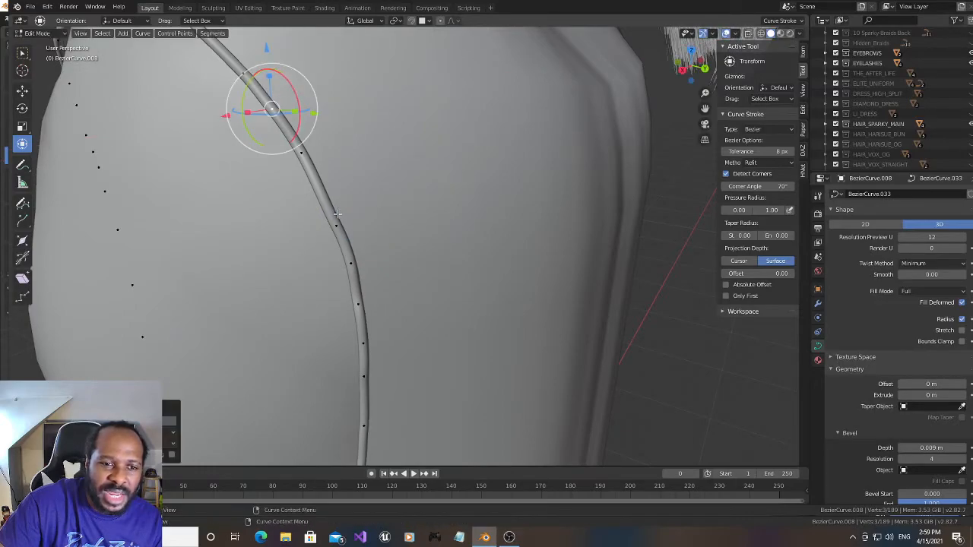
- Subdivide the slit-edge segment between the recently rotated point above the bend and its upper neighbour
left_click(337, 222)
left_click(301, 153, "shift")
right_click(320, 177)
left_click(319, 176)
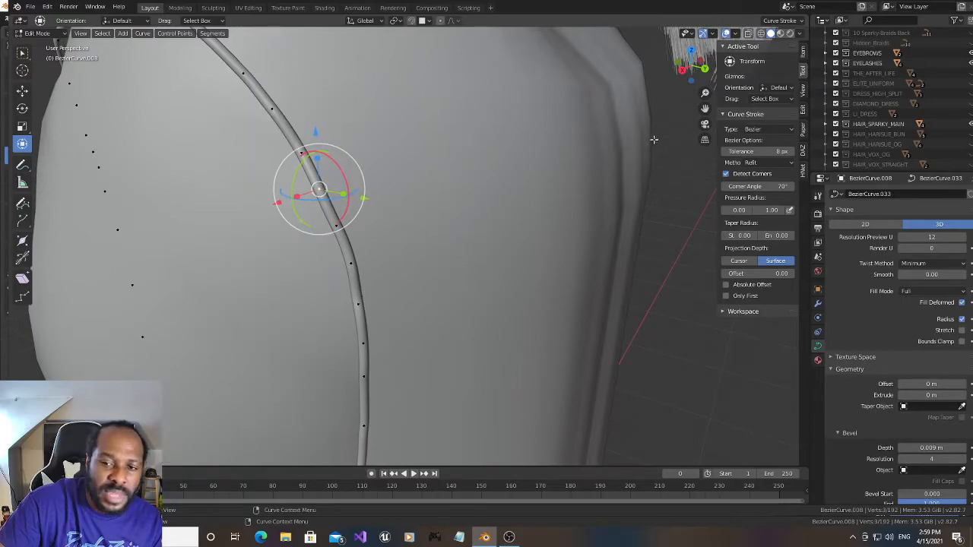
- Rotate the kinked slit-edge point two points below the subdivided segment around the global X axis
left_click_drag(698, 68, 724, 53)
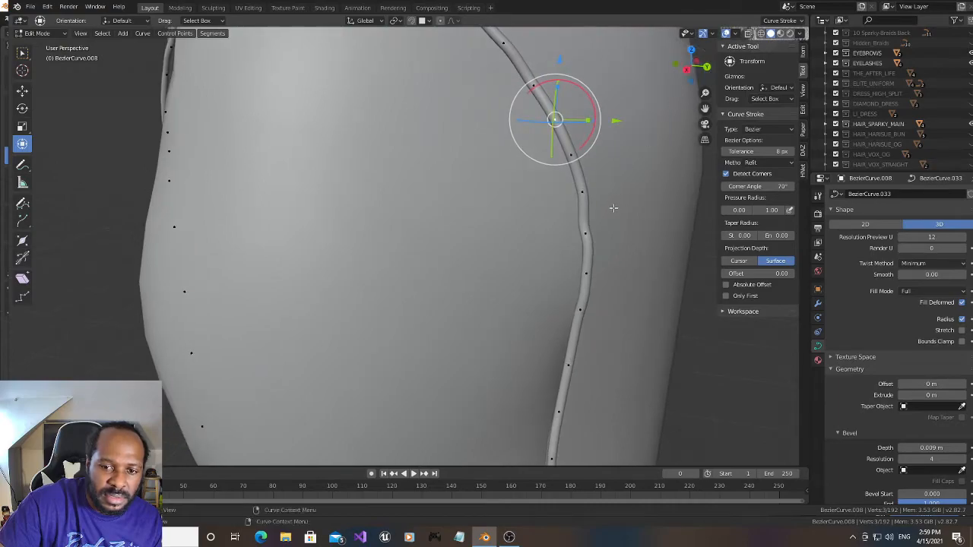
left_click(586, 233)
key("r")
key("x")
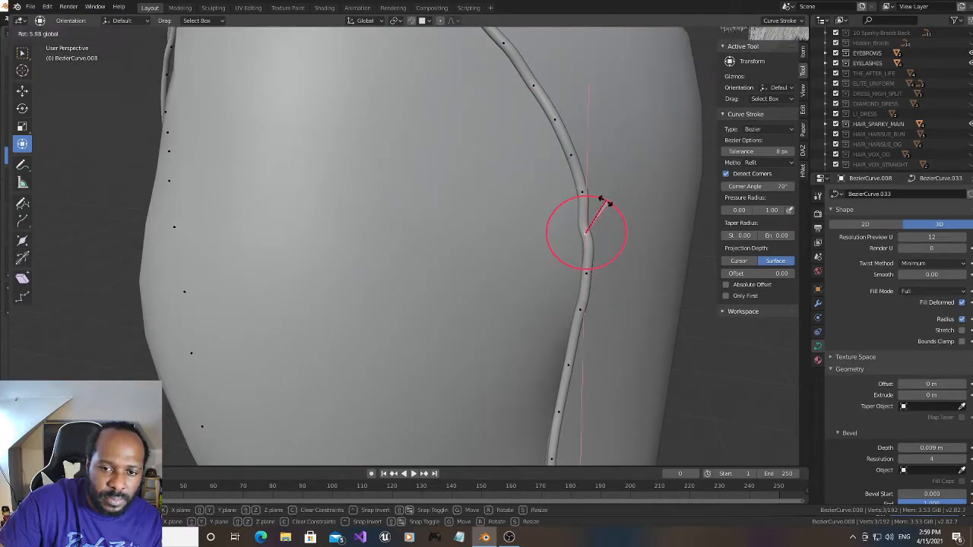
left_click_drag(607, 205, 614, 216)
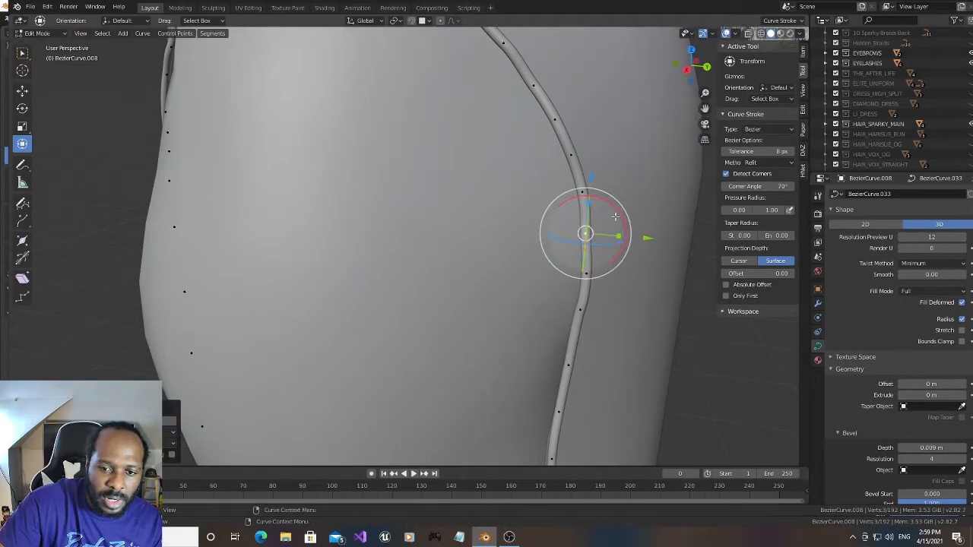
scroll(579, 297, "down", 4)
scroll(579, 297, "up", 2)
scroll(578, 297, "up", 2)
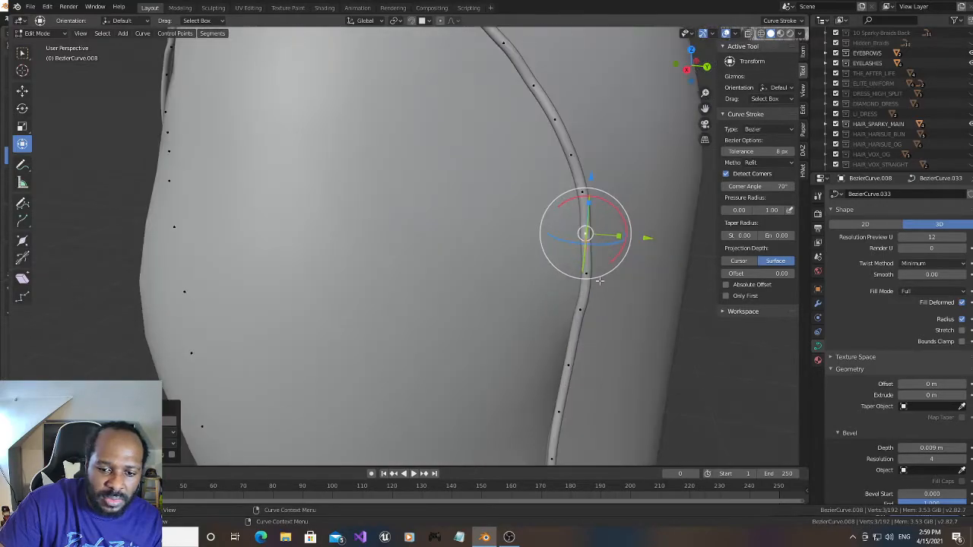
- Shift three consecutive slit-edge points lower on the thigh slightly along negative Y
left_click_drag(705, 109, 672, 3)
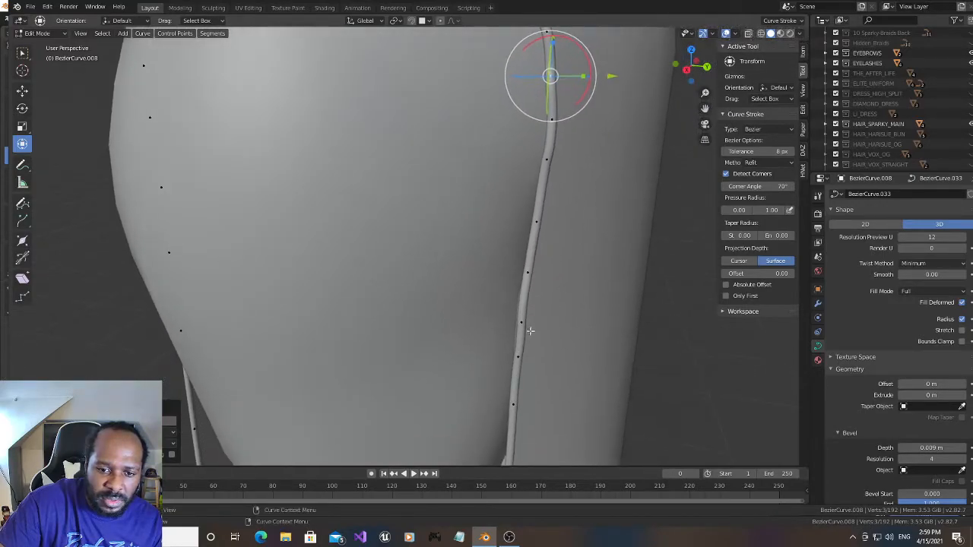
left_click(524, 322)
left_click_drag(580, 329, 576, 329)
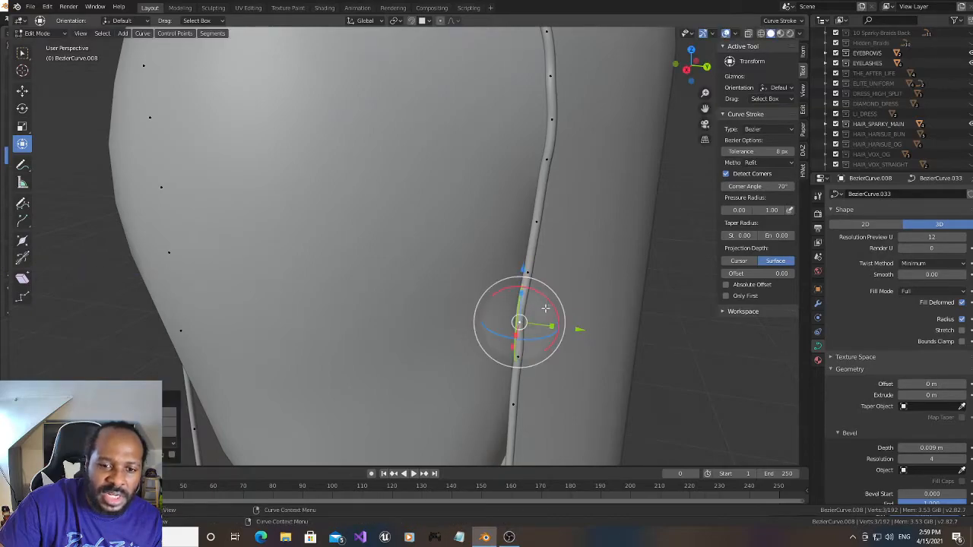
left_click(518, 357)
left_click_drag(579, 366, 576, 365)
left_click(530, 273)
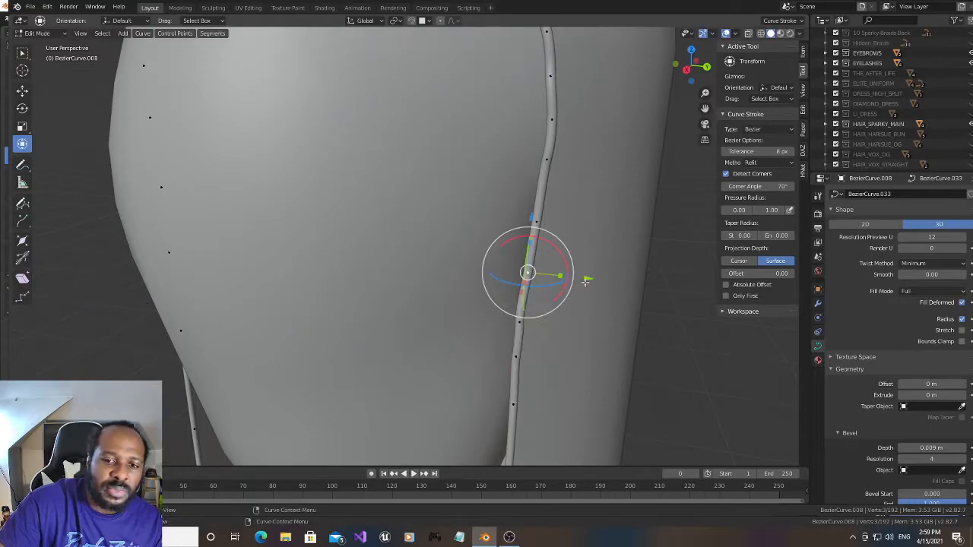
left_click_drag(582, 278, 580, 275)
- Rotate the middle of these three points and the point at the inward bend farther down slightly around X
left_click(519, 322)
left_click_drag(539, 299, 543, 295)
mouse_move(691, 64)
left_mouse_down()
mouse_move(669, 70)
mouse_move(686, 69)
left_mouse_up()
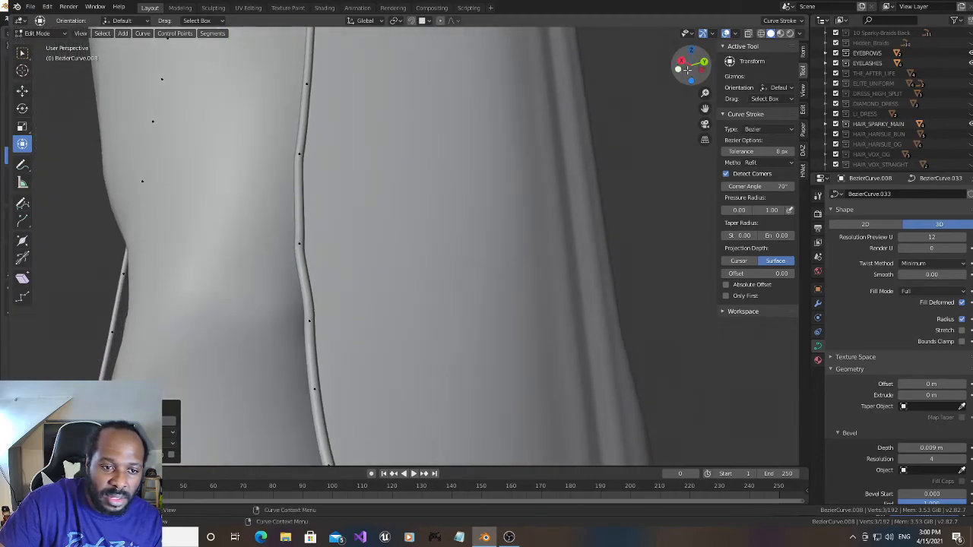
left_click(301, 244)
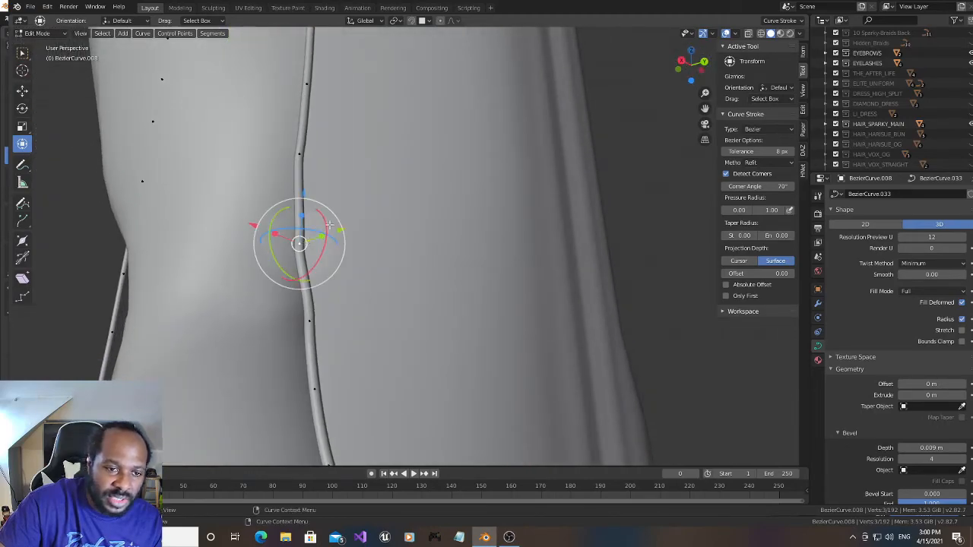
left_click_drag(328, 225, 324, 207)
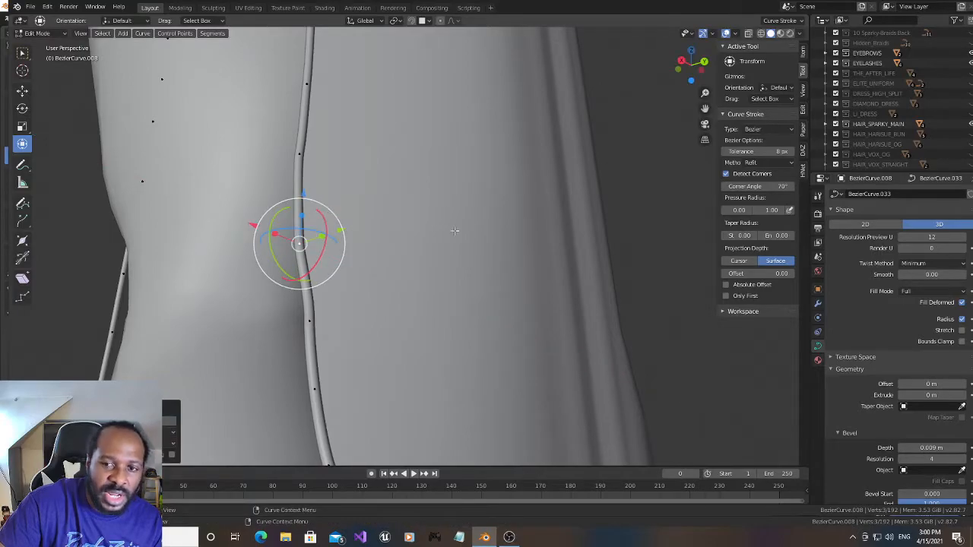
- Examine the trim along the whole slit edge, from the knee and lower hem up to its peak, for remaining kinks
left_click_drag(704, 111, 750, 2)
left_click(389, 181)
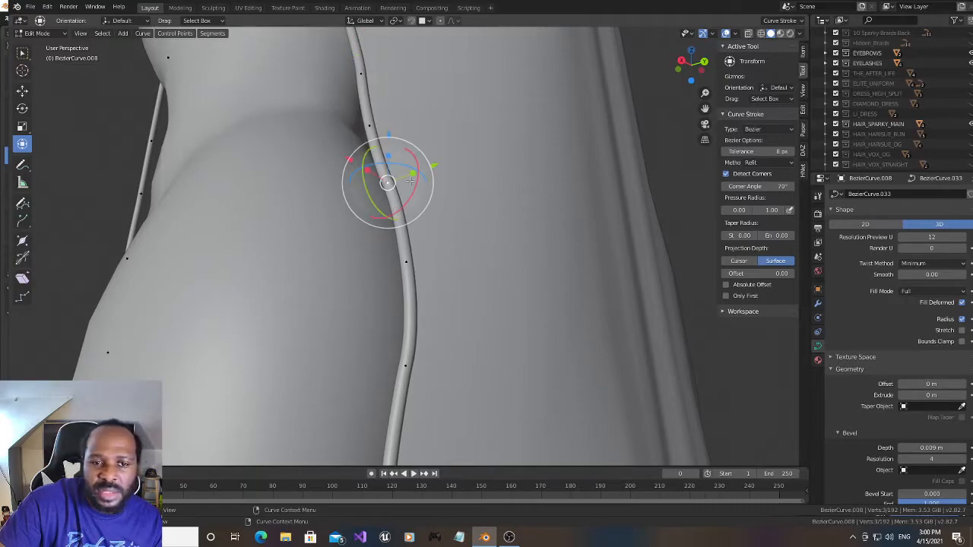
left_click_drag(672, 74, 682, 2)
scroll(530, 279, "down", 3)
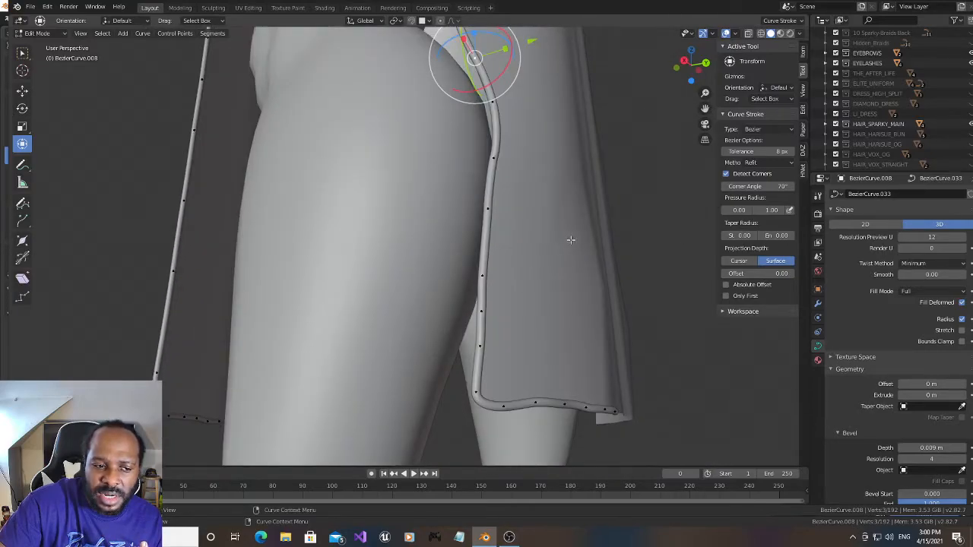
left_click_drag(688, 69, 687, 86)
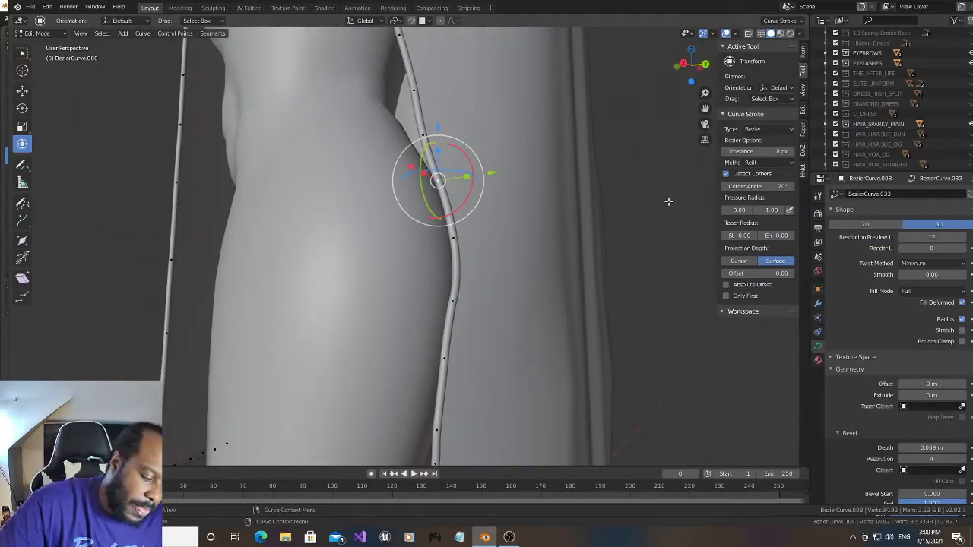
left_click_drag(690, 67, 692, 74)
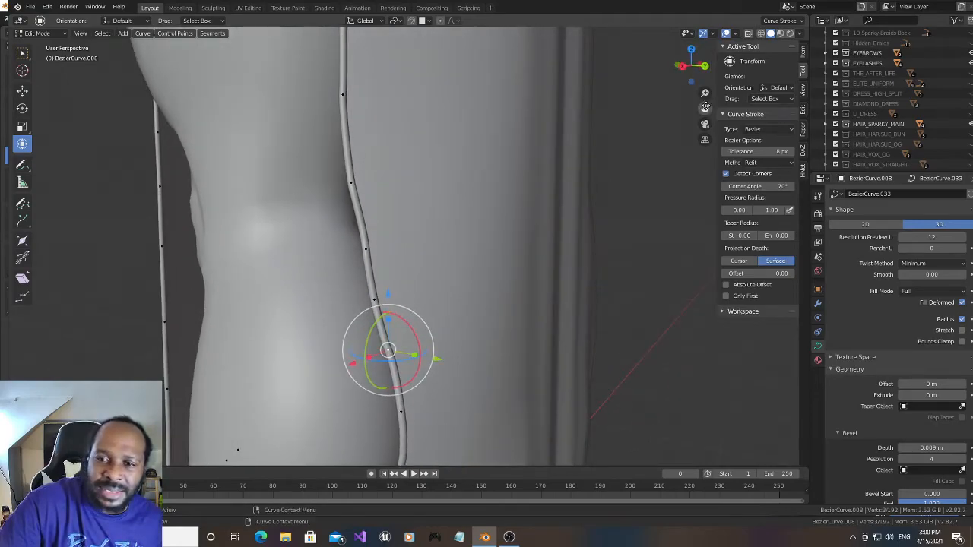
left_click_drag(704, 108, 753, 310)
scroll(638, 157, "down", 2)
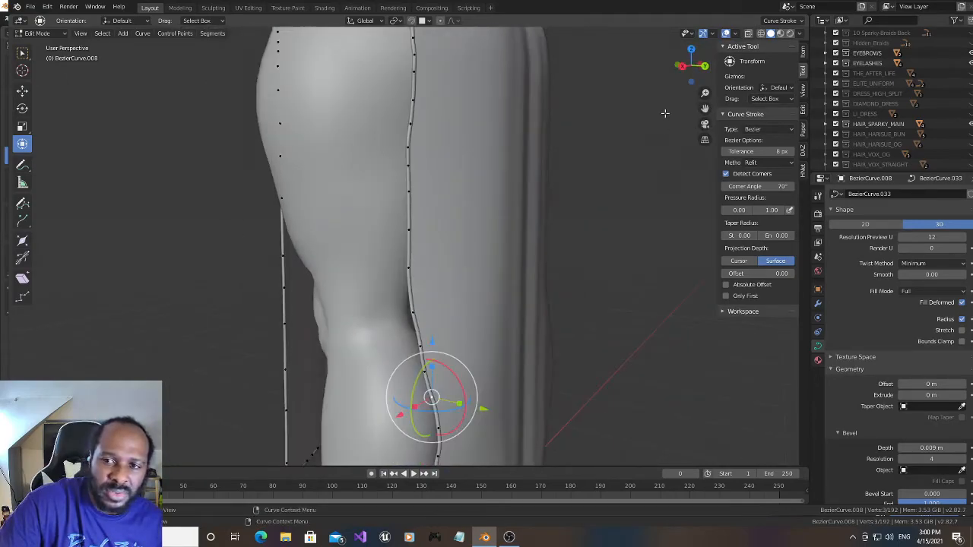
left_click_drag(704, 109, 705, 268)
left_click_drag(688, 79, 701, 176)
scroll(665, 91, "up", 2)
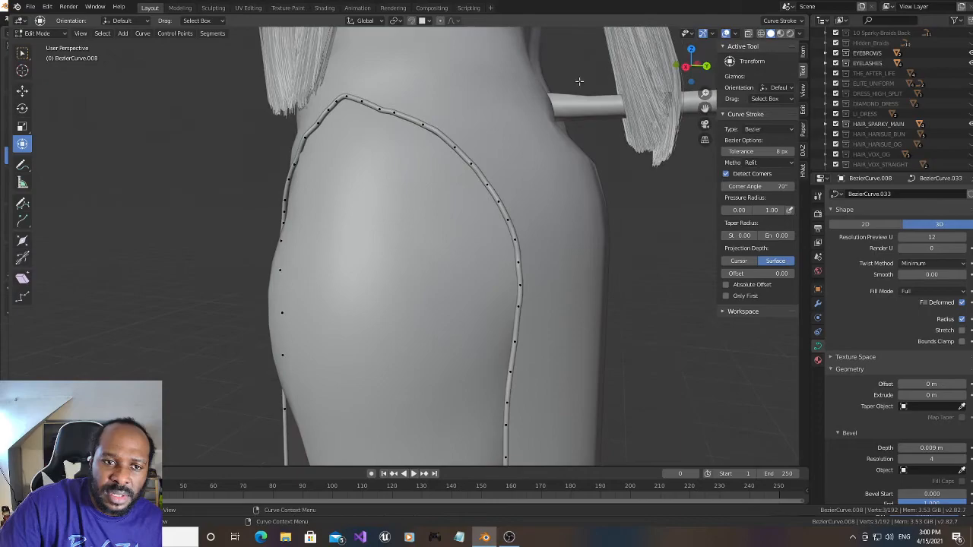
scroll(579, 82, "up", 2)
left_click_drag(705, 109, 724, 226)
scroll(453, 119, "up", 2)
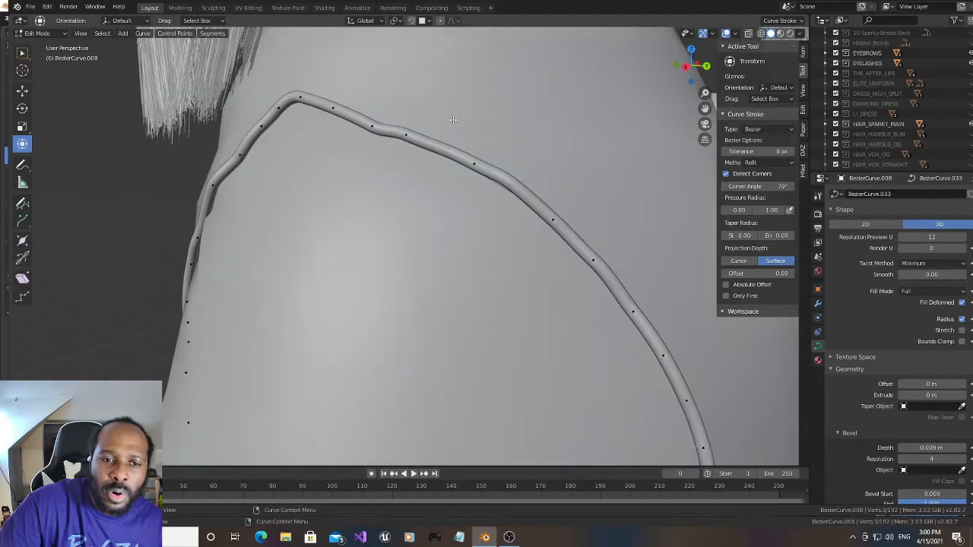
- Rotate the second point past the slit's peak on the rear slope slightly around X and raise it slightly along Z
left_click(372, 124)
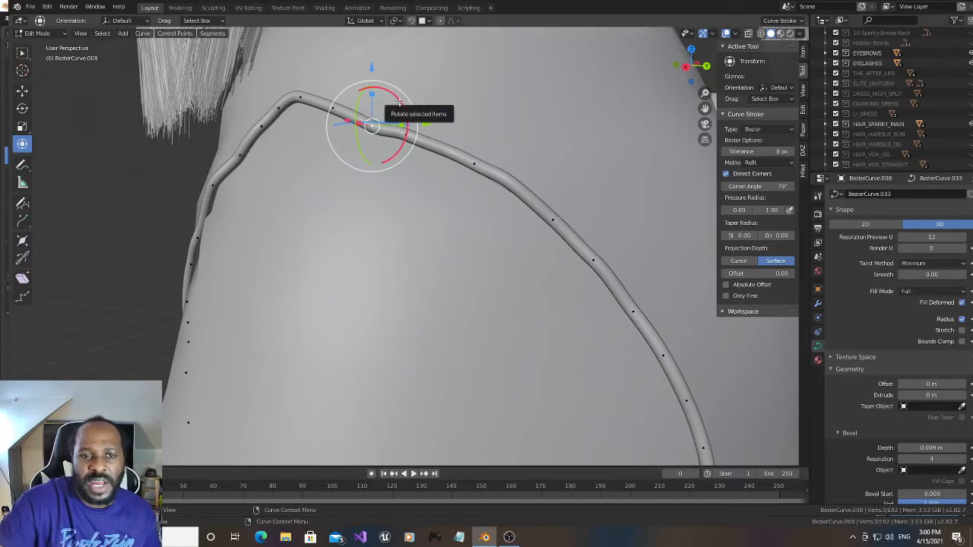
left_click_drag(398, 101, 394, 99)
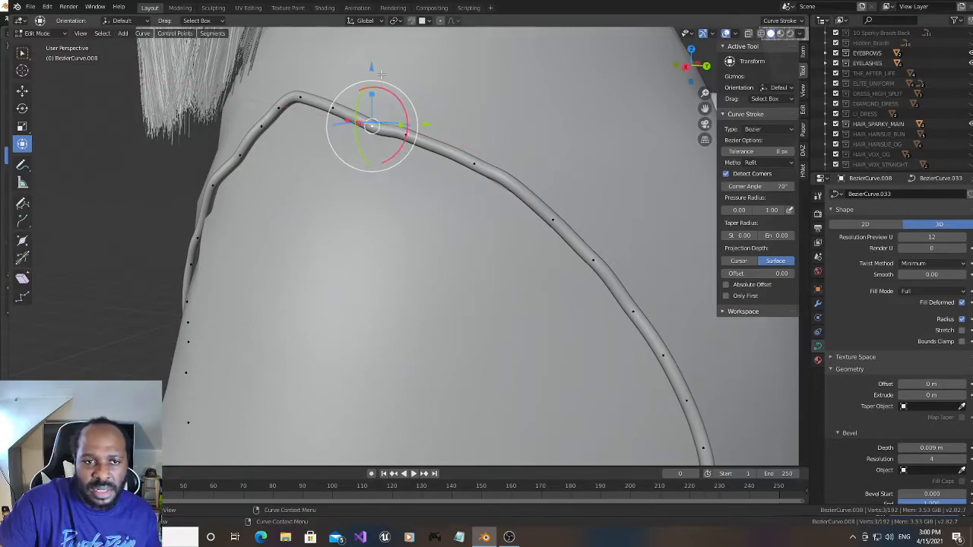
left_click_drag(374, 66, 373, 61)
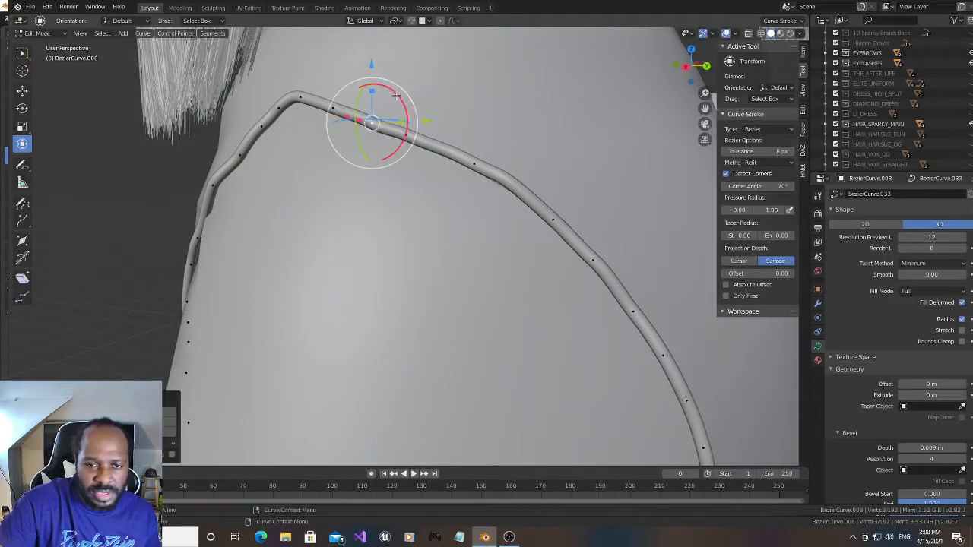
- Subdivide the segment at the kink farther down the rear slope and lower the new point slightly along Z
left_click(475, 163)
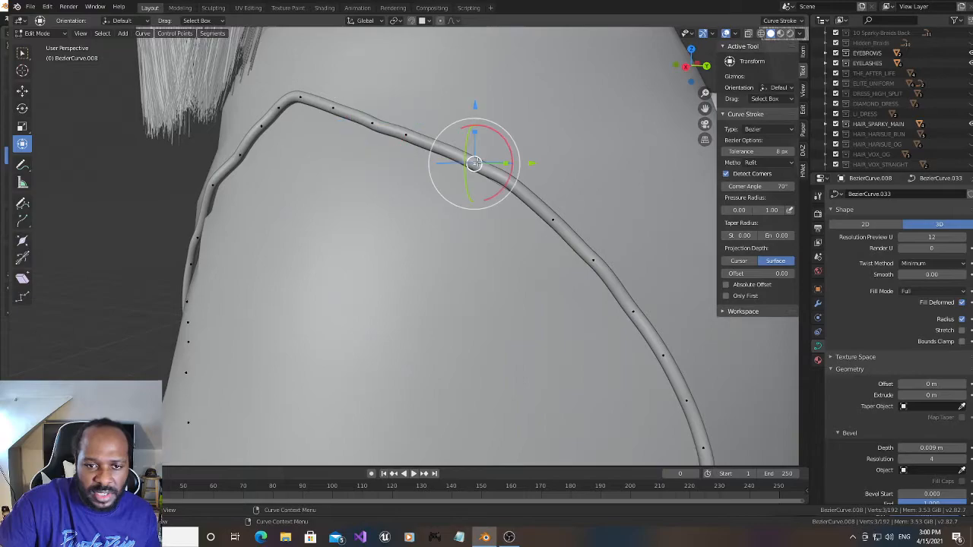
left_click(554, 221, "shift")
right_click(521, 194)
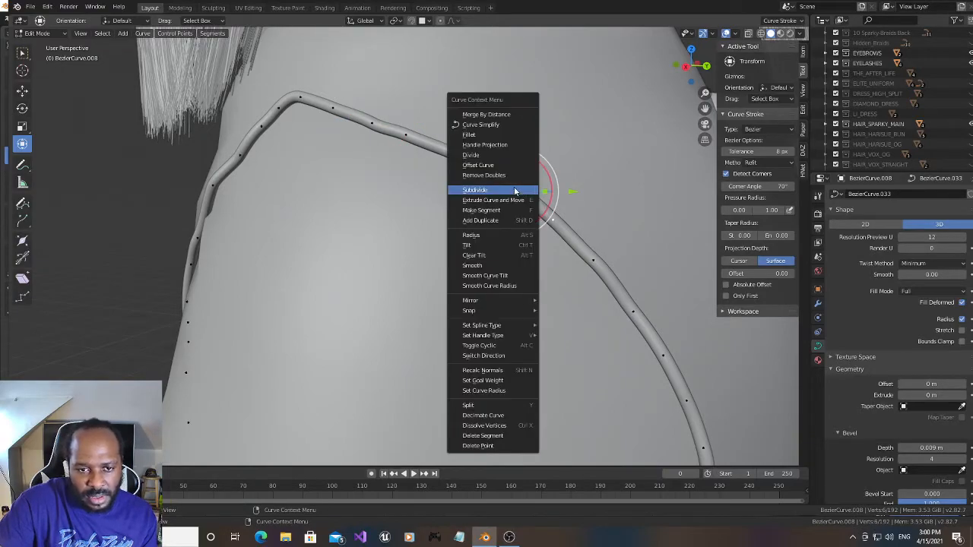
left_click(514, 191)
left_click_drag(503, 118, 498, 121)
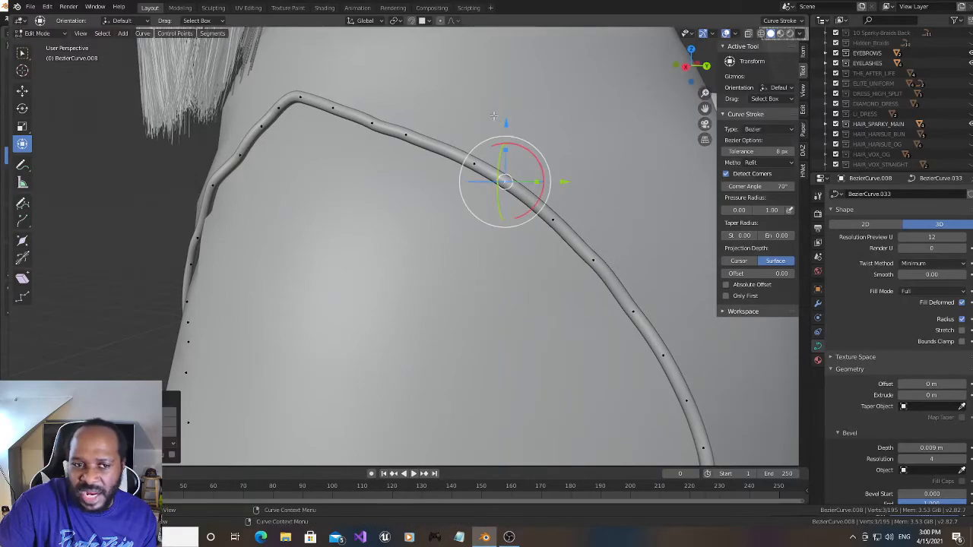
- Raise the second point past the peak a little more along Z and rotate it again around X
left_click(368, 120)
left_click(407, 135)
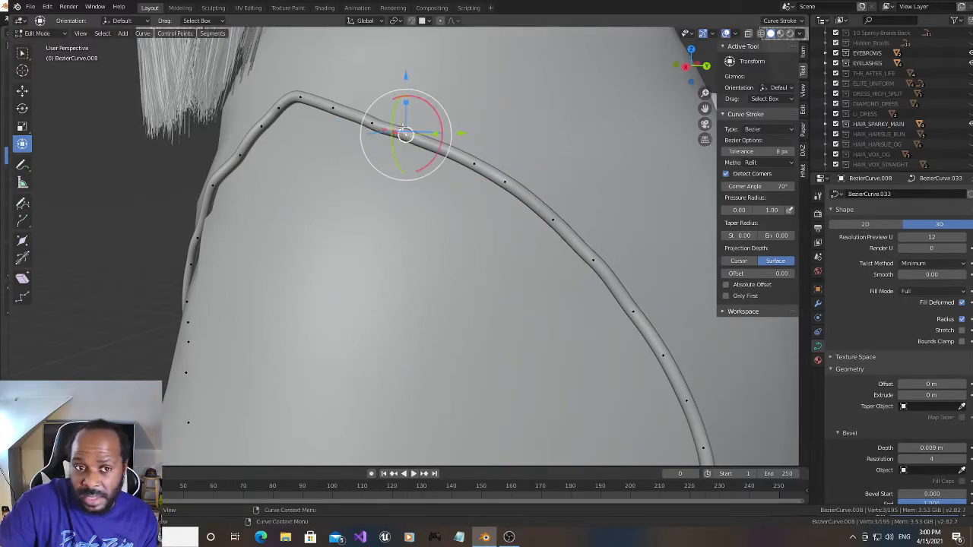
left_click(372, 122)
left_click_drag(372, 65, 371, 61)
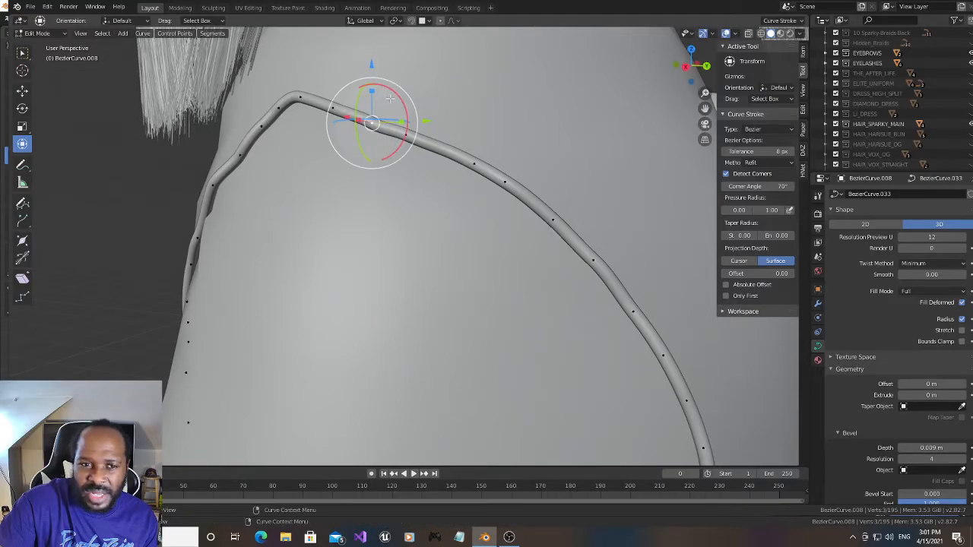
left_click_drag(389, 97, 395, 94)
- Subdivide the kinked segment just below that point, adjust the new point slightly along Y and rotate it around X
left_click_drag(694, 67, 654, 69)
left_click_drag(706, 108, 890, 108)
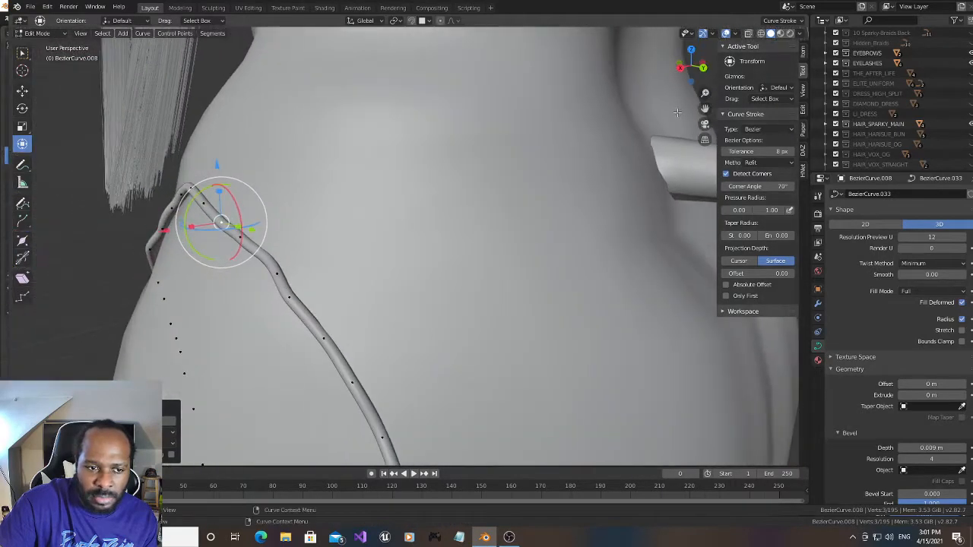
left_click(278, 272)
left_click(241, 237, "shift")
right_click(270, 257)
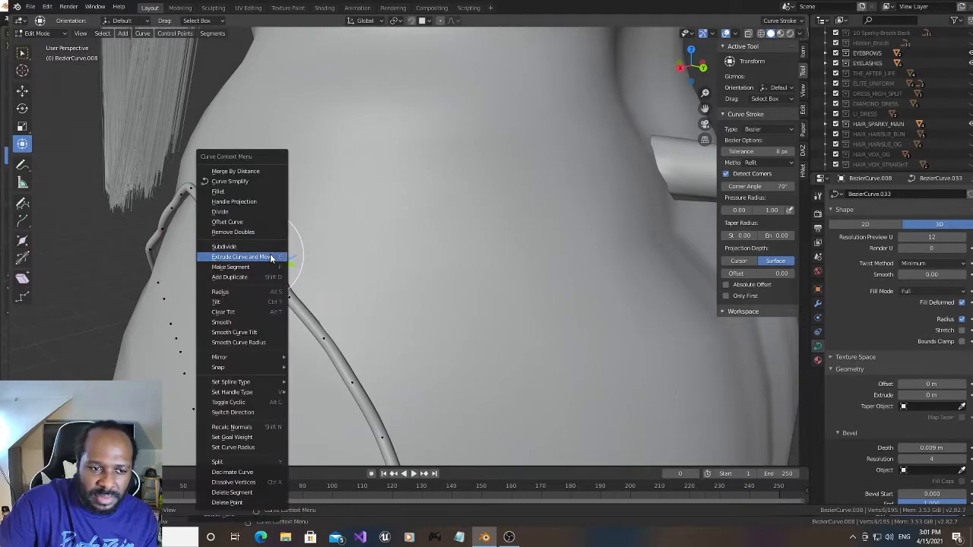
left_click(261, 246)
left_click_drag(280, 261, 291, 262)
left_click_drag(691, 67, 738, 72)
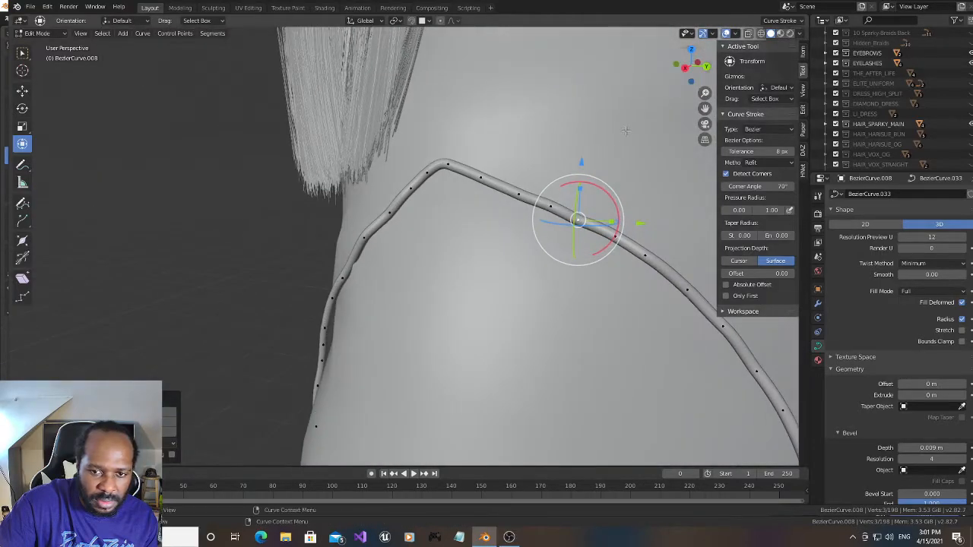
left_click_drag(602, 192, 606, 198)
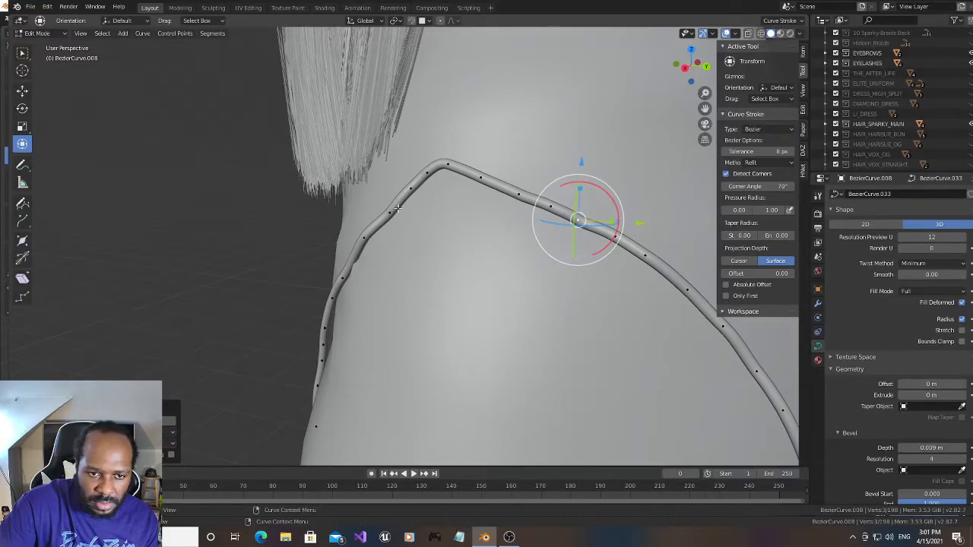
- Shift the point at the front panel's lower hem corner slightly along X
left_click_drag(680, 70, 703, 63)
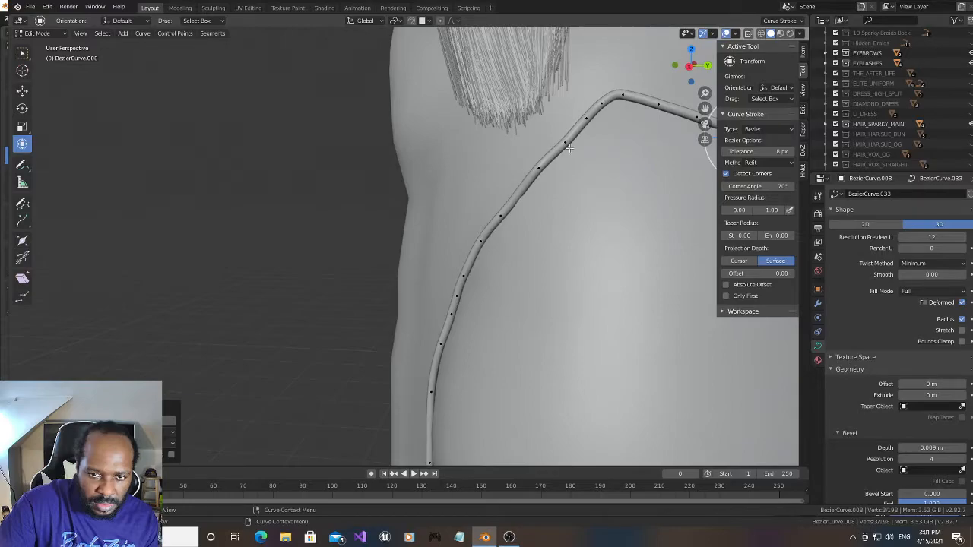
left_click_drag(705, 108, 618, 52)
scroll(541, 188, "down", 6)
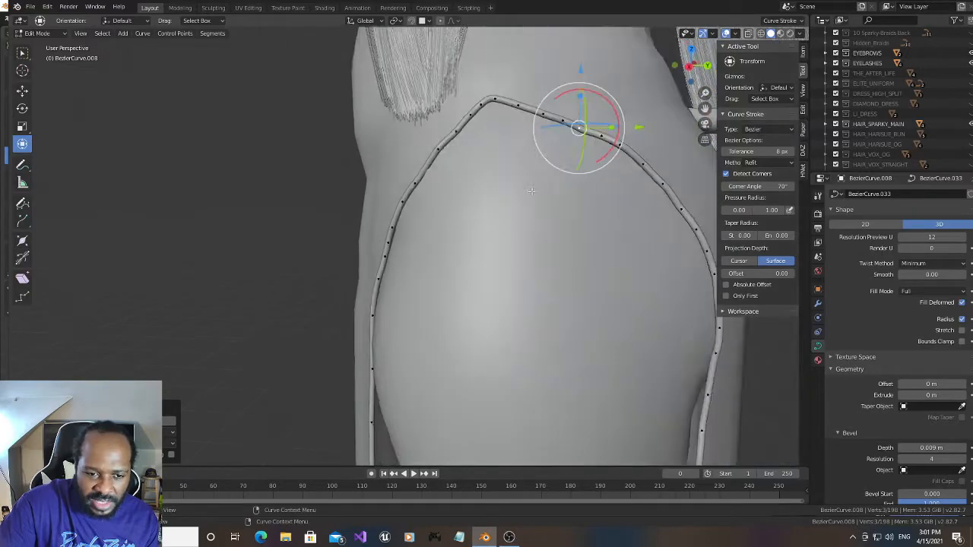
left_click_drag(705, 109, 702, 30)
scroll(549, 260, "up", 3)
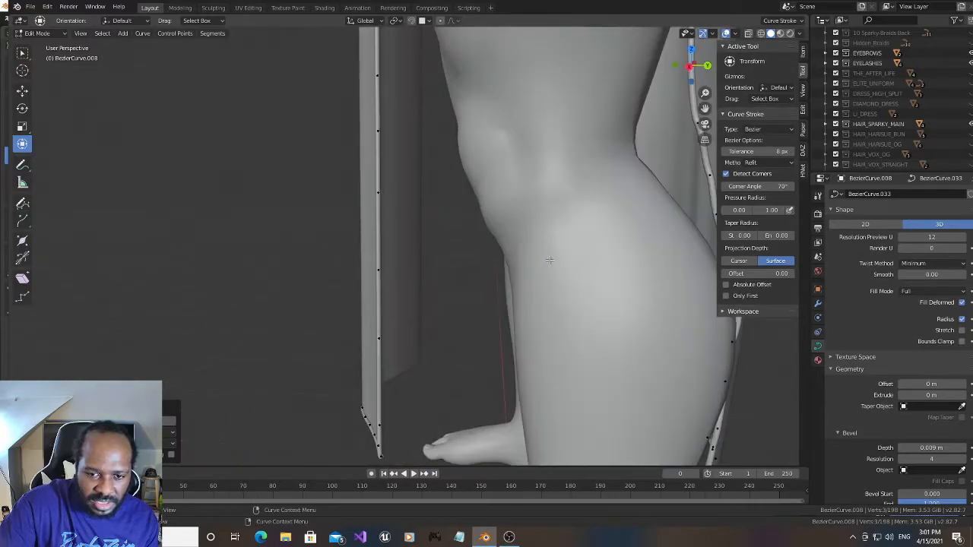
left_click_drag(705, 108, 518, 112)
left_click_drag(705, 109, 686, 67)
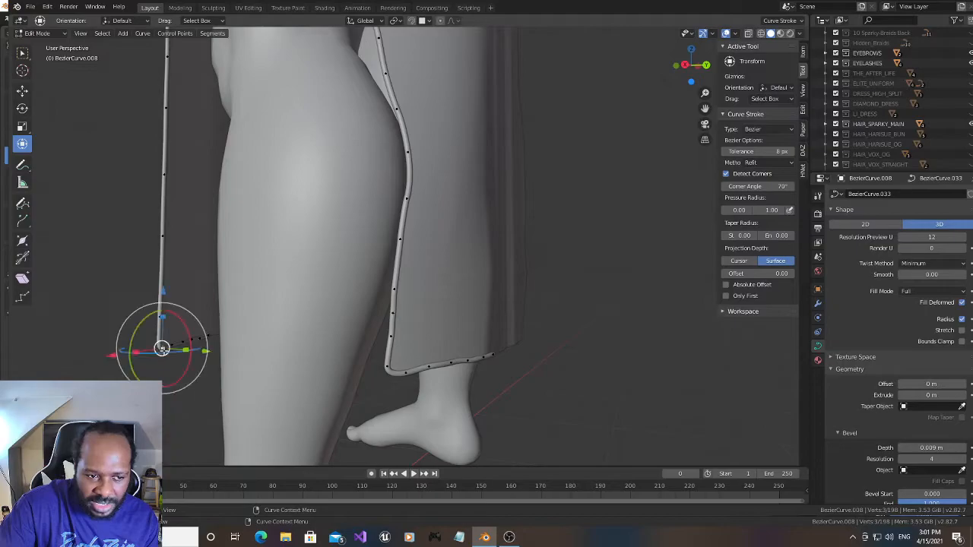
scroll(183, 355, "up", 3)
left_click_drag(704, 109, 257, 322)
scroll(254, 323, "up", 4)
scroll(247, 324, "down", 2)
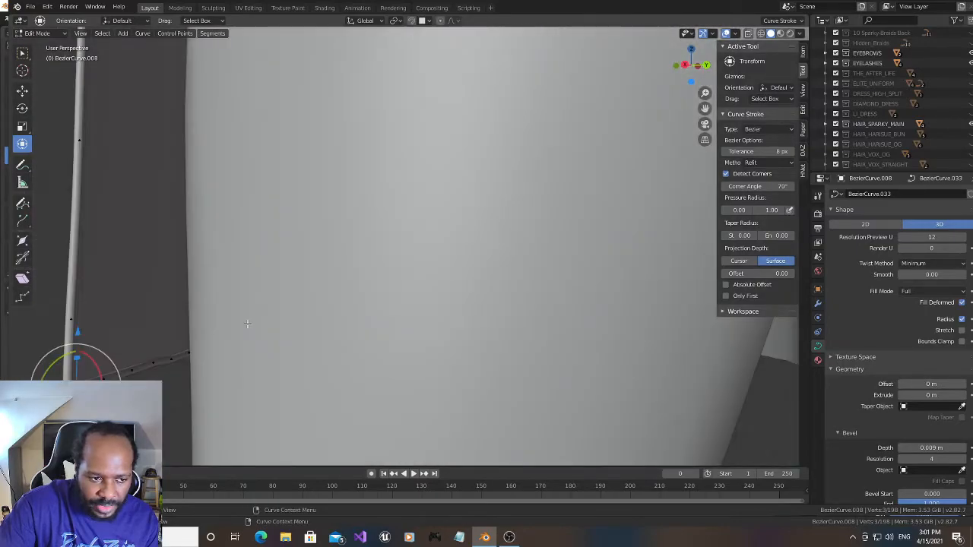
scroll(247, 324, "down", 2)
left_click_drag(113, 360, 111, 360)
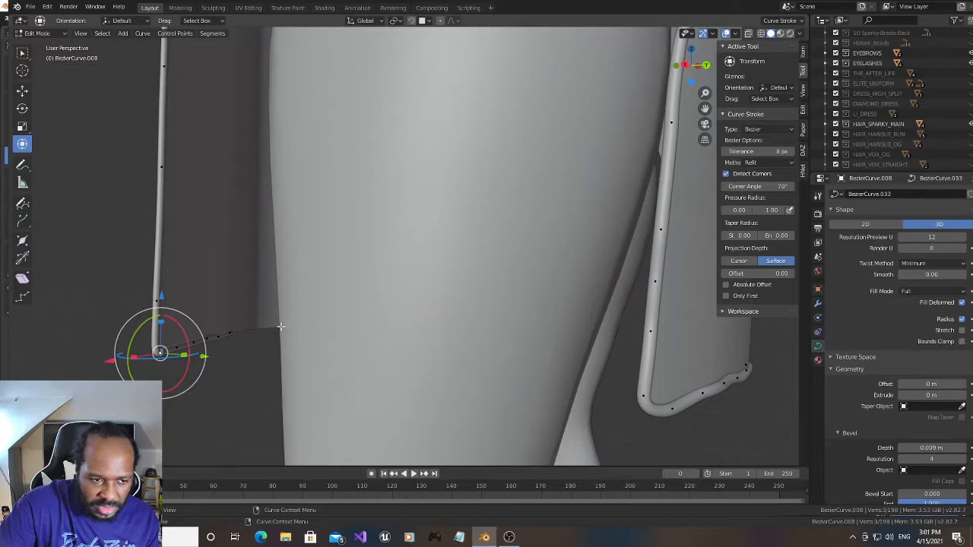
- Delete the curve point at the front panel's lower hem corner
scroll(281, 325, "up", 2)
left_click_drag(699, 69, 714, 47)
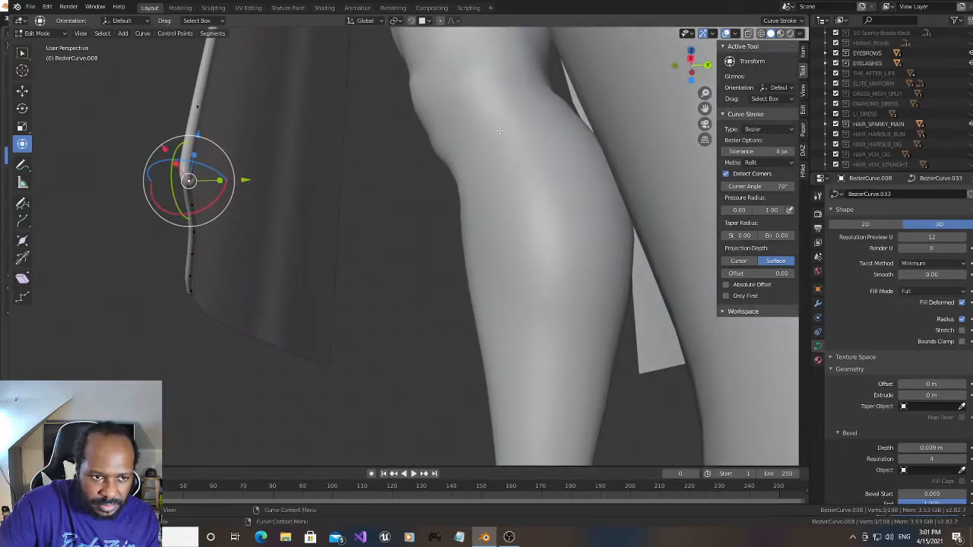
left_click_drag(693, 69, 693, 86)
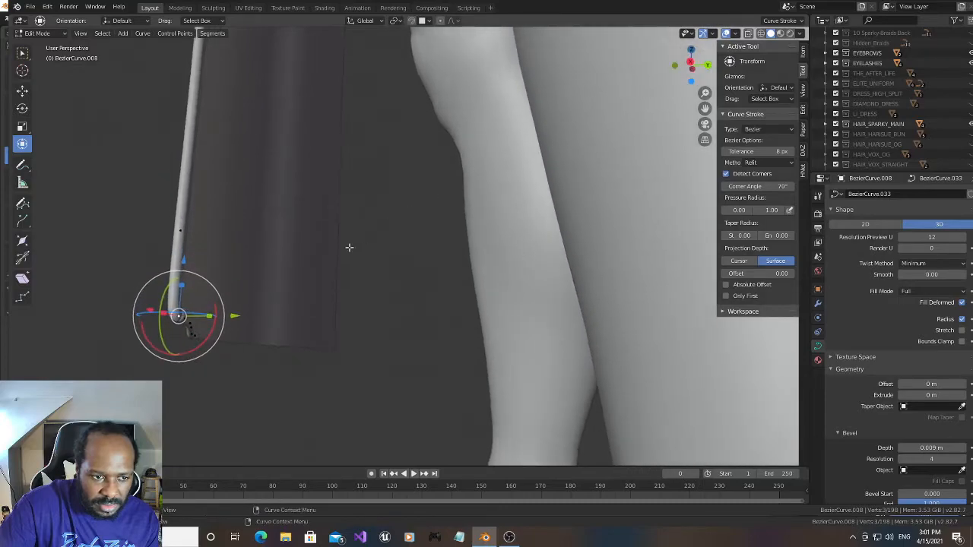
key("x")
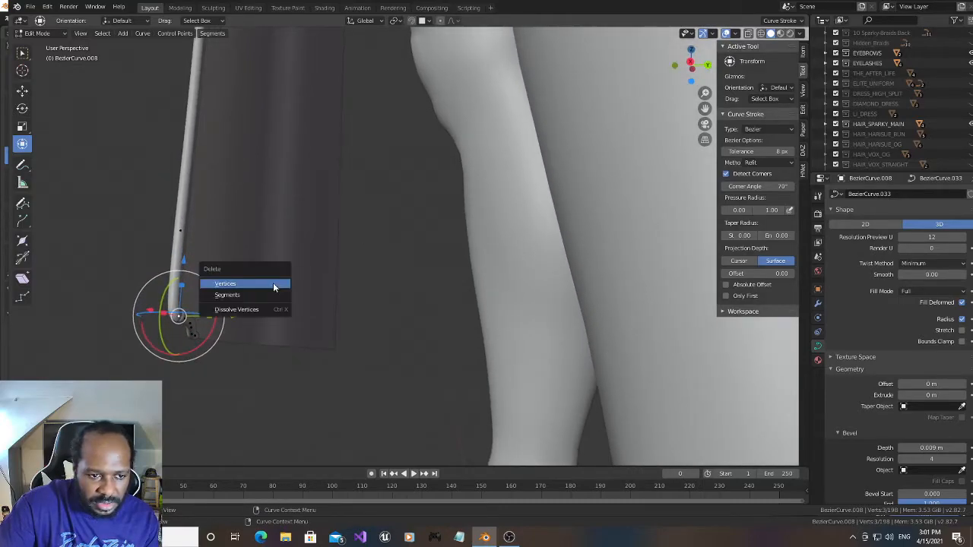
left_click(273, 287)
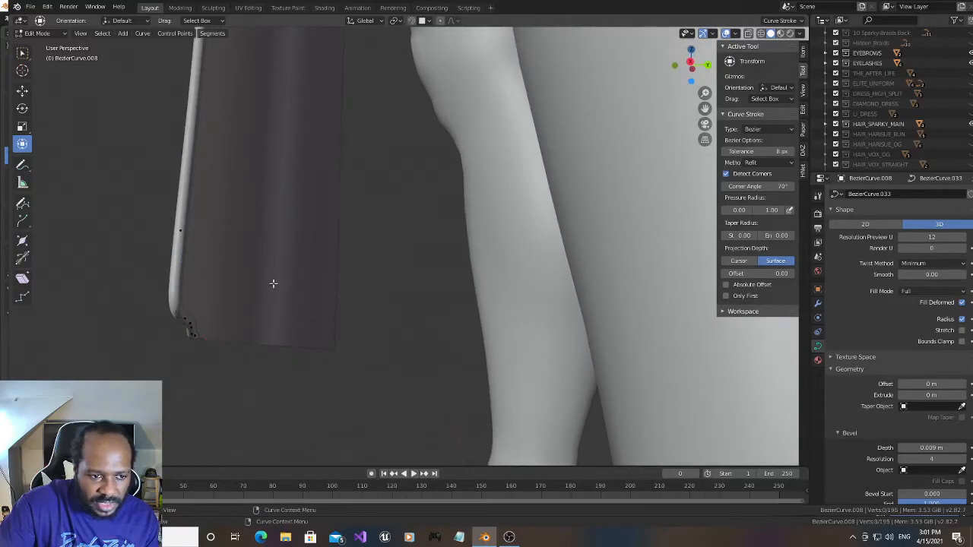
- Subdivide the segment across the front hem corner and lower the new point along Z into the corner
left_click_drag(690, 65, 691, 72)
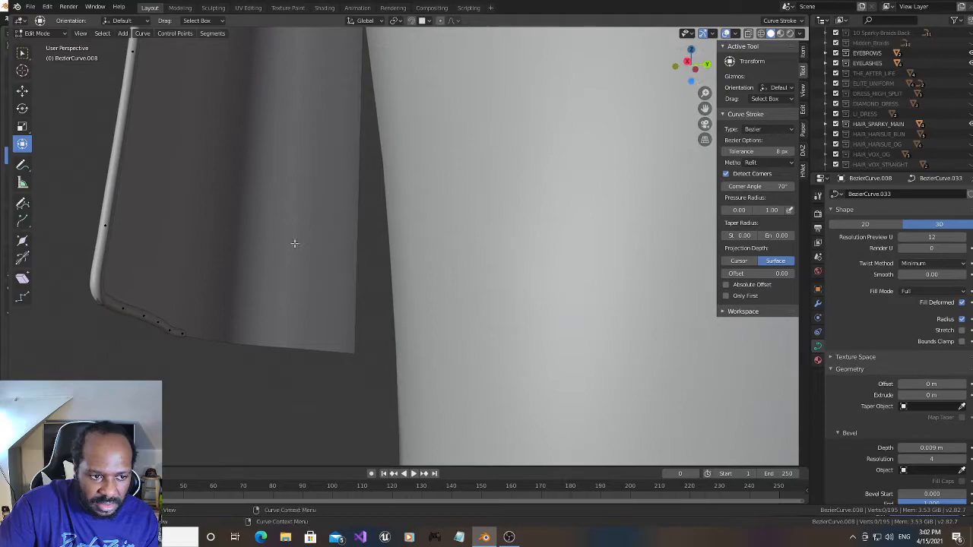
left_click(104, 225)
left_click(122, 309, "shift")
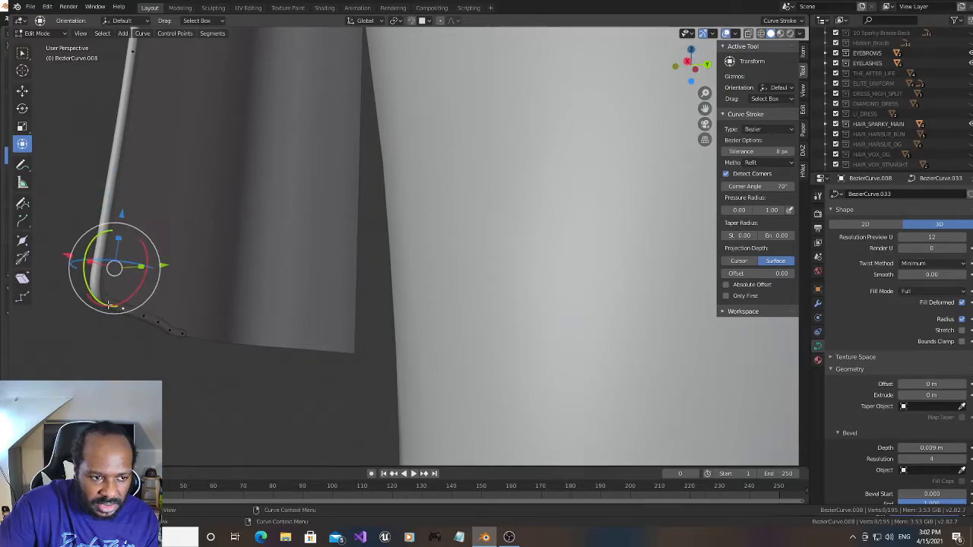
right_click(109, 305)
left_click(93, 245)
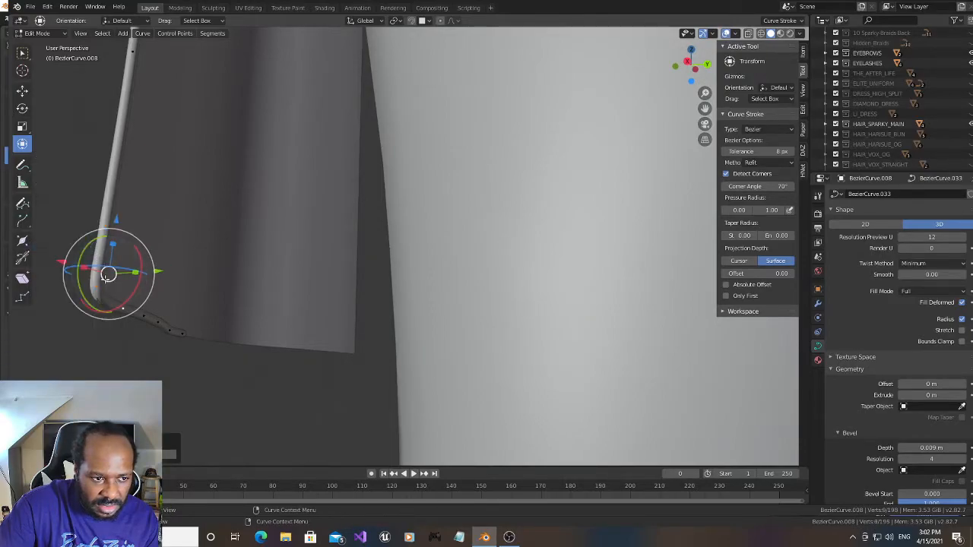
left_click(95, 288)
left_click_drag(106, 234, 96, 297)
- Return the trim curve to Object Mode and add a Mirror modifier on the X axis to copy it to the other slit
left_click_drag(693, 69, 724, 541)
scroll(586, 241, "down", 3)
scroll(661, 147, "down", 5)
scroll(661, 148, "up", 1)
left_click_drag(694, 60, 636, 87)
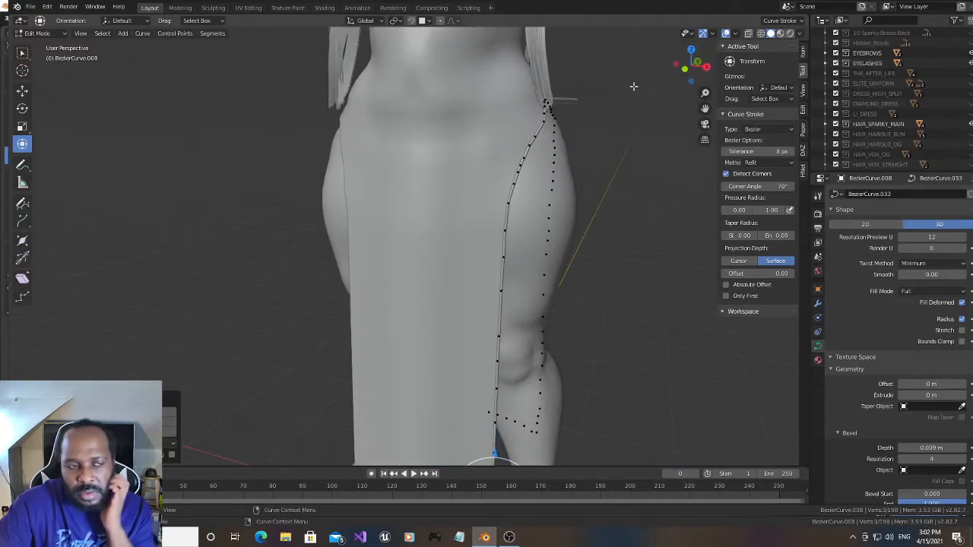
scroll(874, 132, "down", 4)
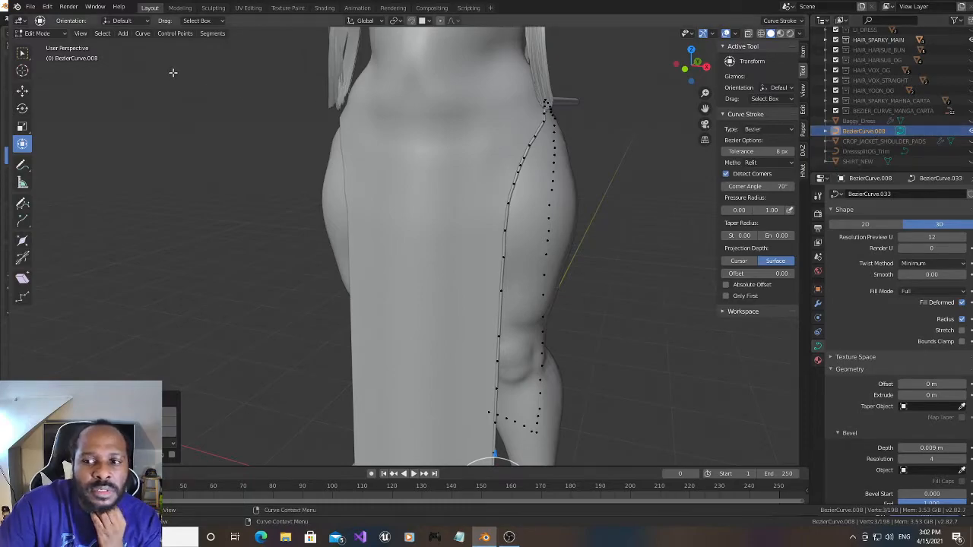
left_click(50, 34)
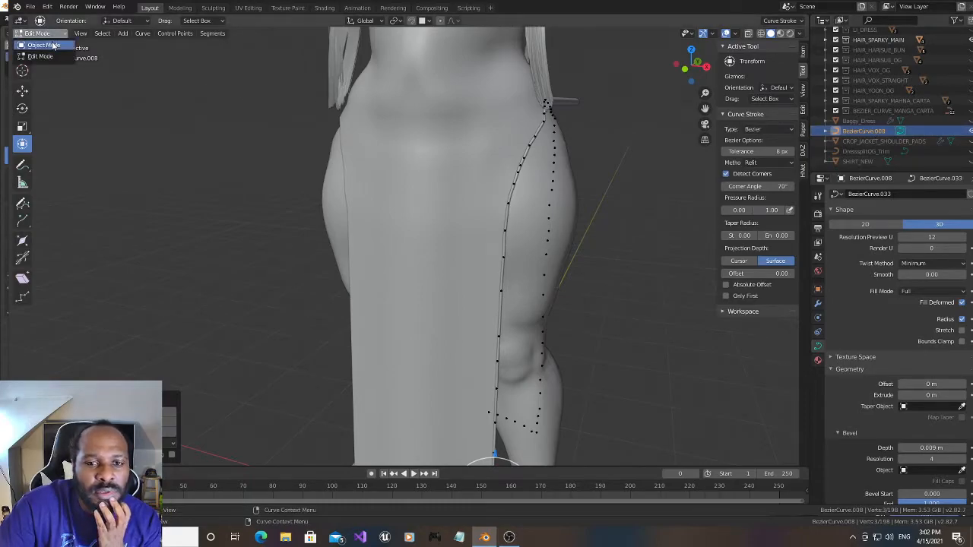
left_click(43, 45)
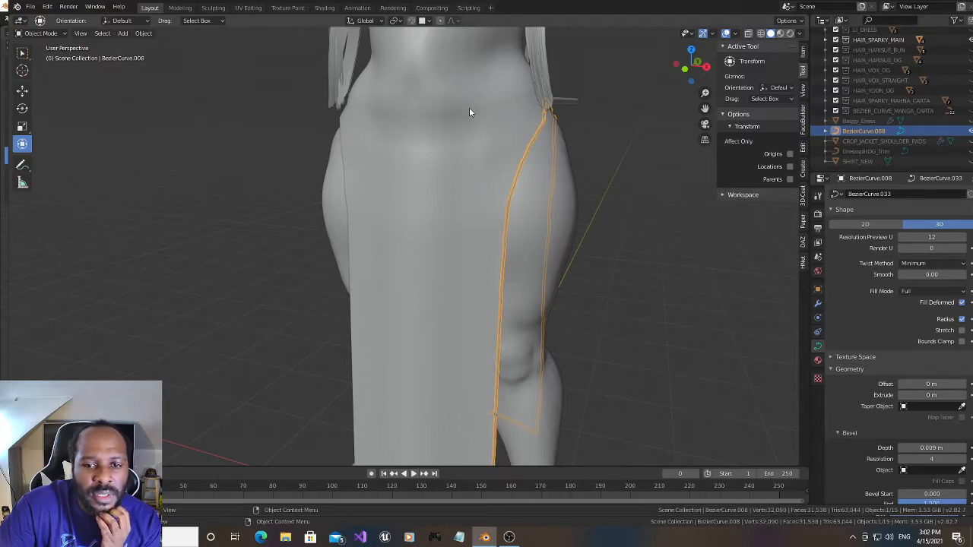
left_click(817, 303)
left_click(938, 196)
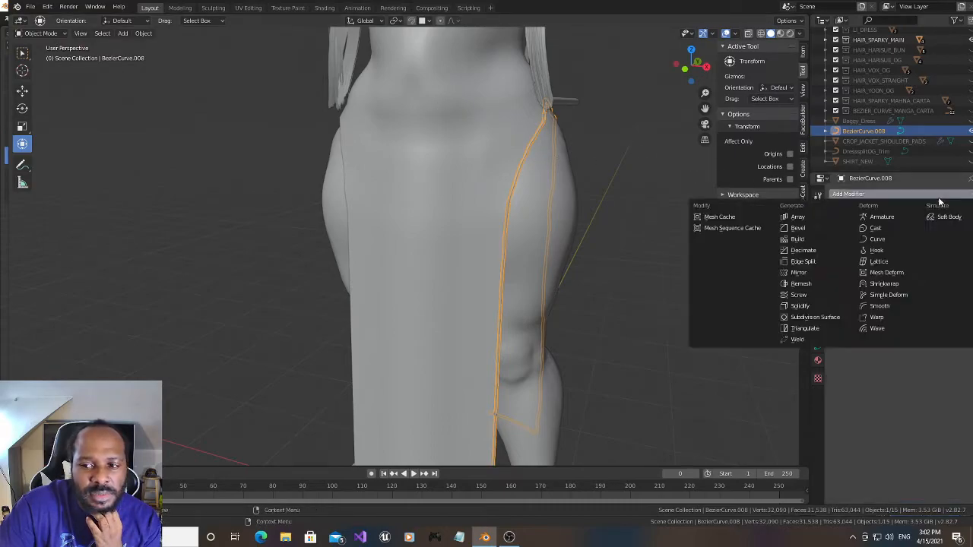
left_click(836, 275)
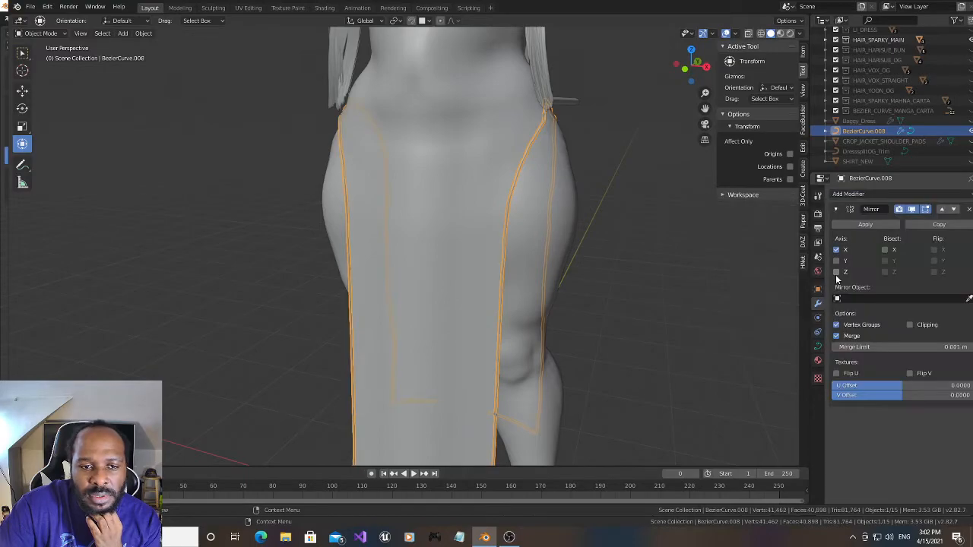
left_click_drag(705, 65, 734, 67)
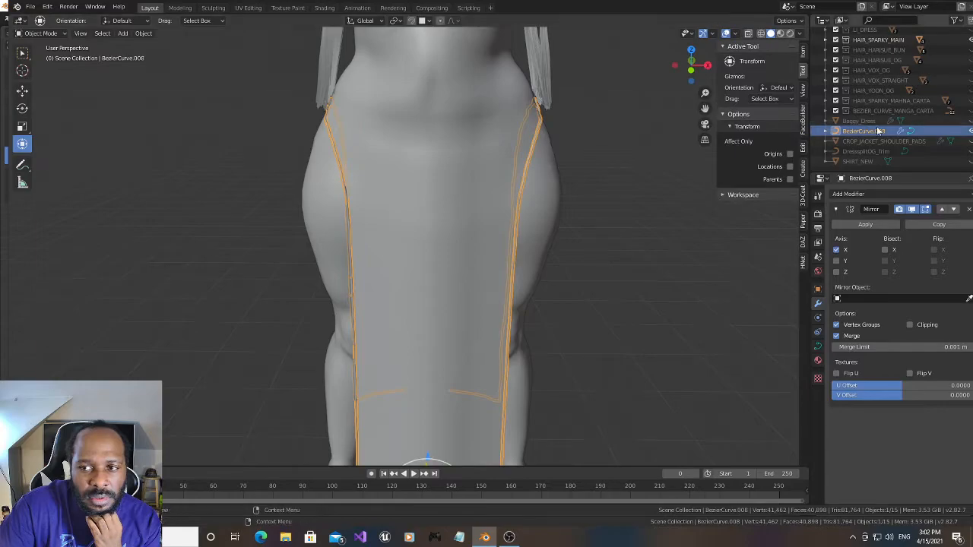
- Put the trim curve in Edit Mode and rotate the point on the rear slope of the hip slit slightly about the global X axis
left_click(911, 132)
left_click_drag(703, 72, 586, 125)
scroll(586, 125, "up", 2)
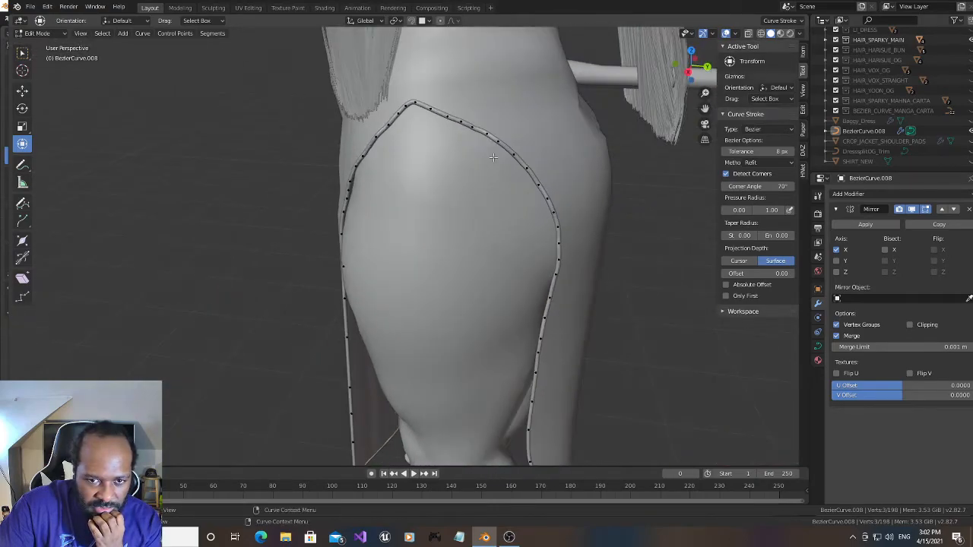
scroll(496, 158, "up", 2)
mouse_move(688, 67)
left_mouse_down()
mouse_move(701, 69)
mouse_move(692, 69)
left_mouse_up()
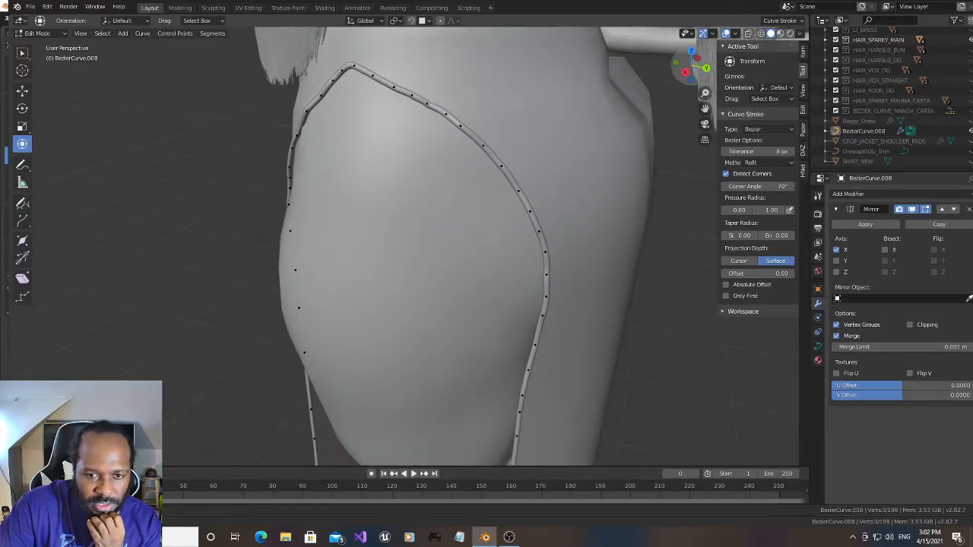
left_click(427, 104)
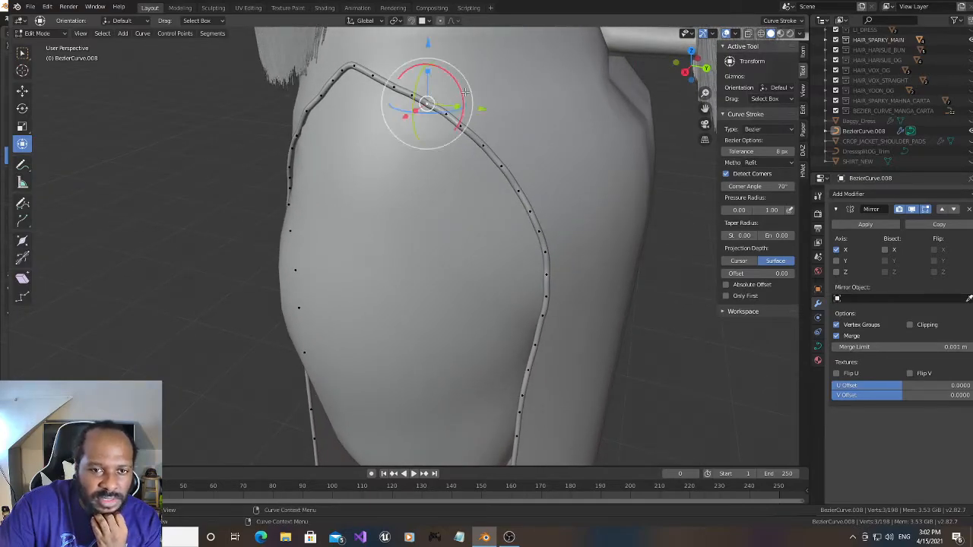
key("r")
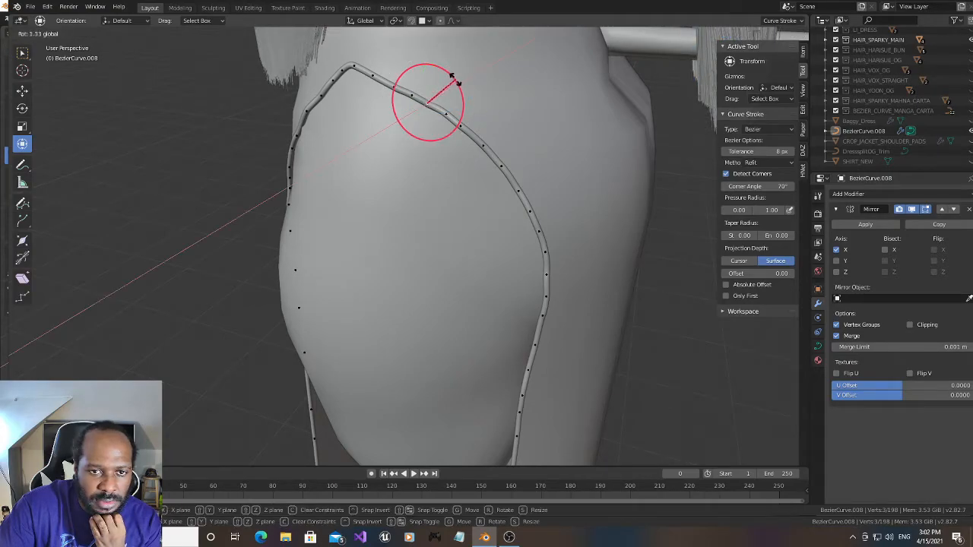
left_click(453, 78)
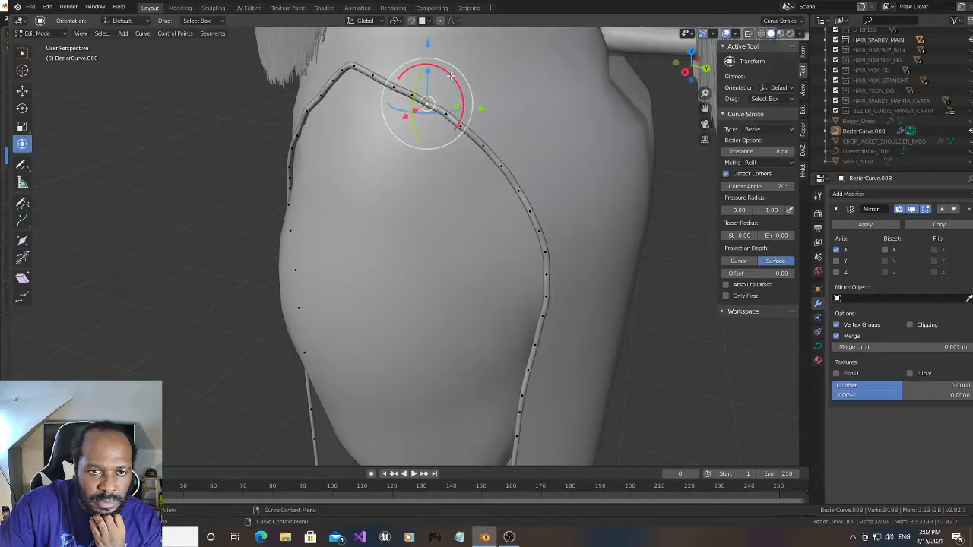
- Examine the slit trim around the hip and the character's upper body from several angles
left_click_drag(686, 72, 669, 75)
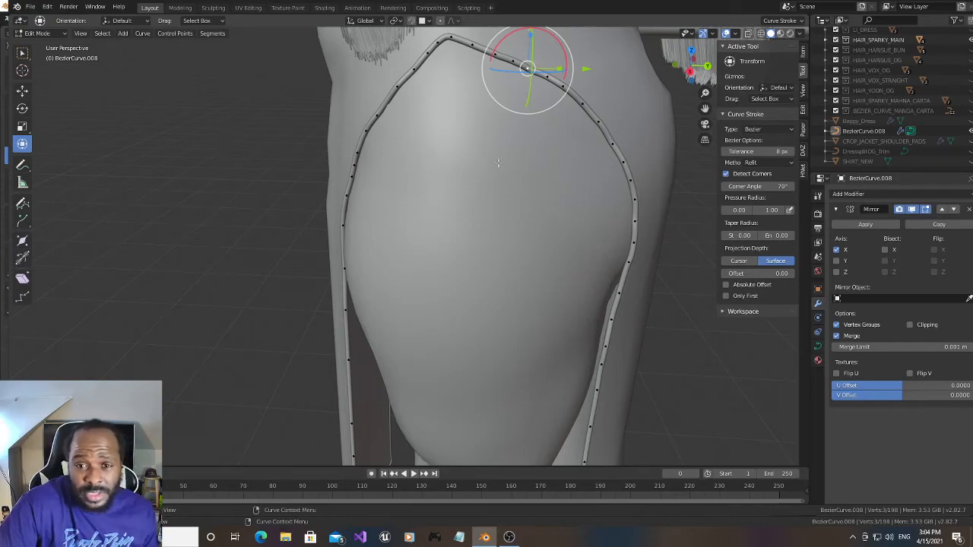
left_click_drag(688, 73, 737, 69)
left_click_drag(704, 108, 639, 409)
scroll(646, 125, "down", 4)
mouse_move(690, 65)
left_mouse_down()
mouse_move(669, 67)
mouse_move(689, 69)
mouse_move(692, 59)
left_mouse_up()
left_click_drag(703, 108, 680, 154)
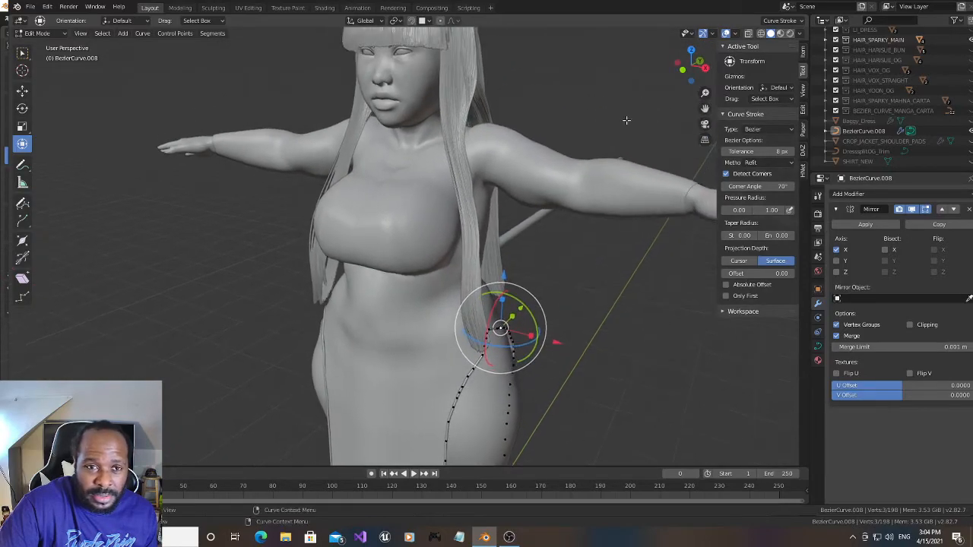
scroll(626, 120, "up", 1)
left_click_drag(692, 65, 686, 68)
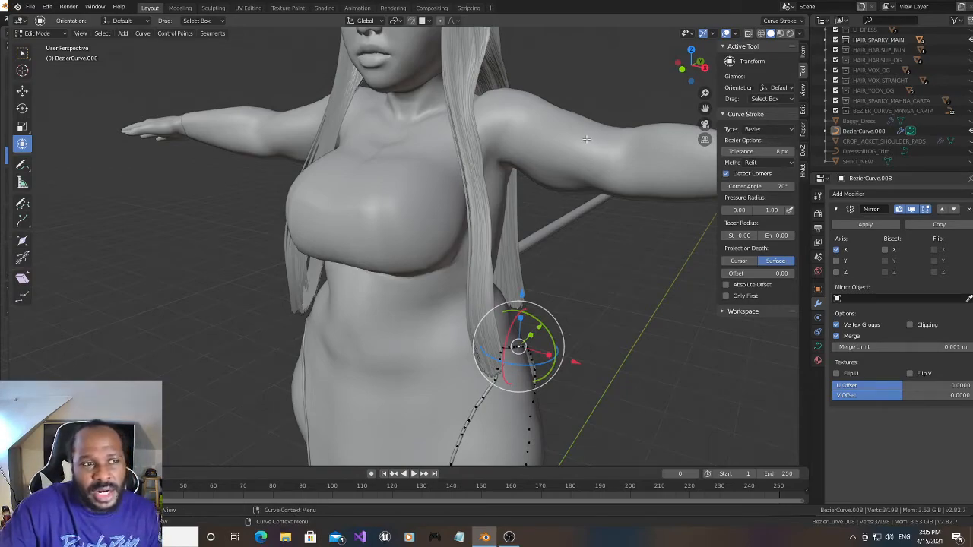
left_click_drag(705, 108, 704, 161)
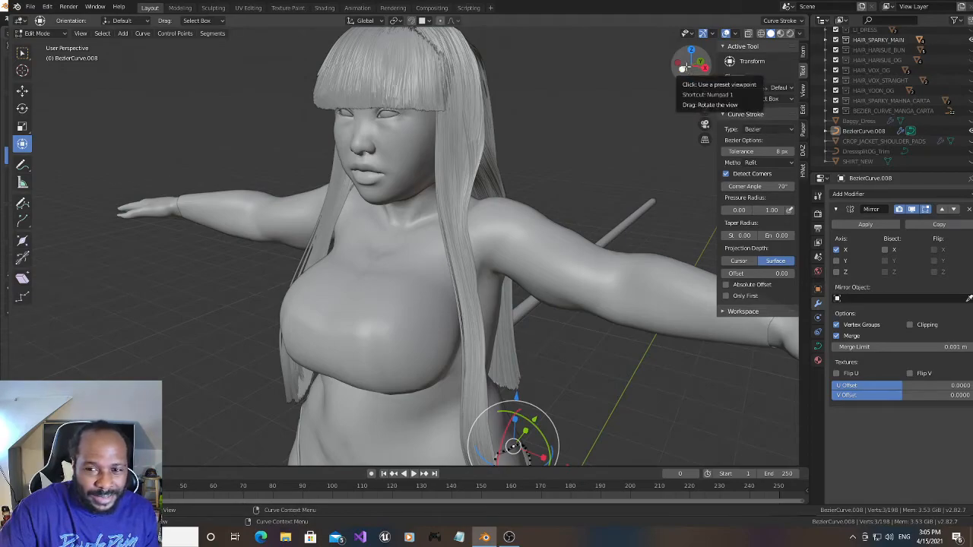
left_click_drag(682, 67, 672, 70)
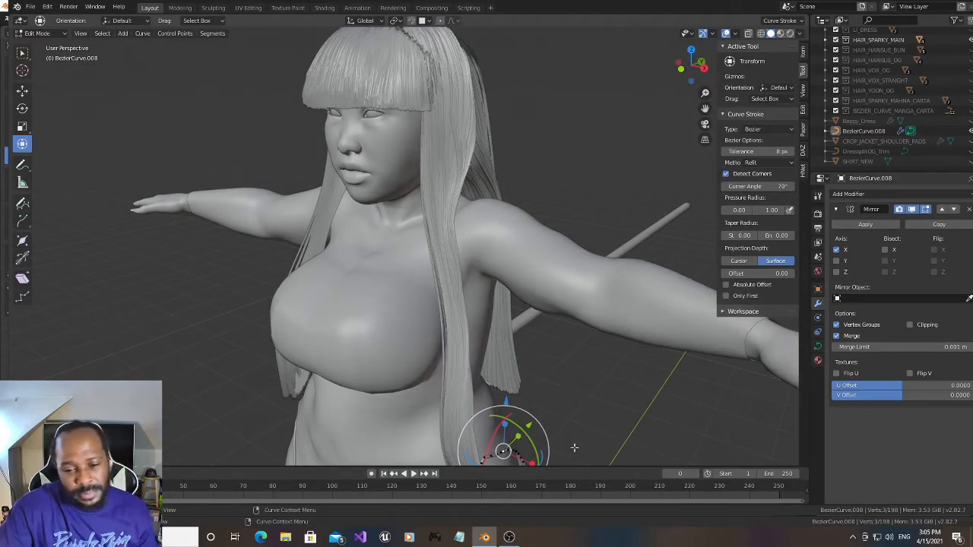
left_click(511, 537)
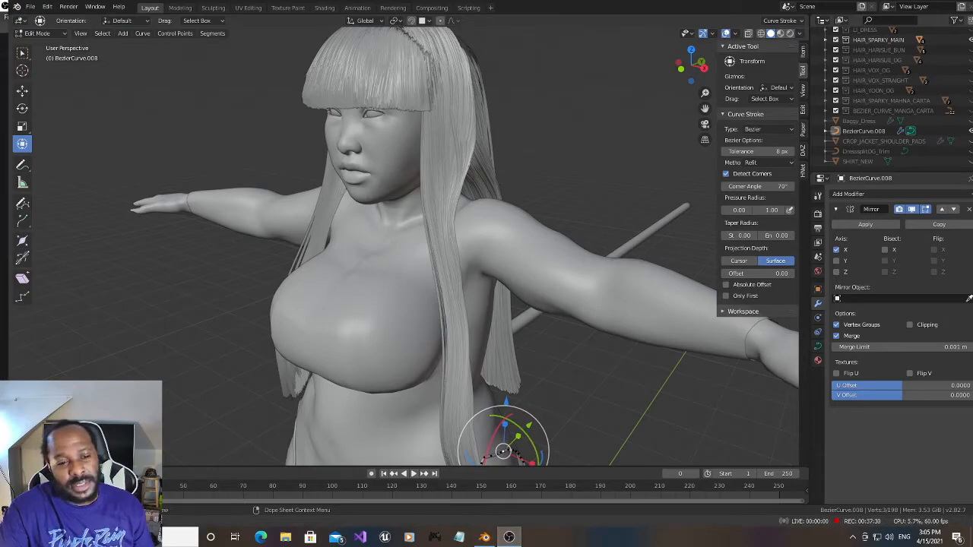